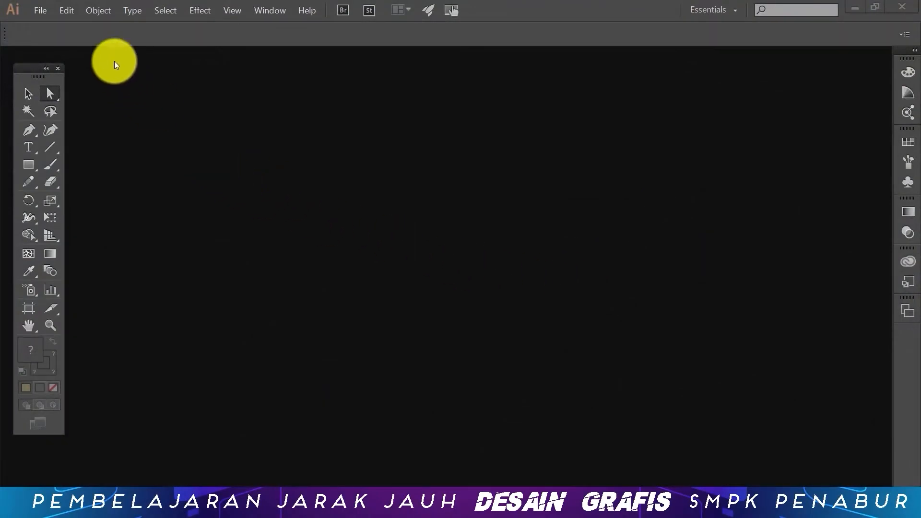
Step: Start a new document with the Print profile, centimeters as units and A4 as the page size
left_click(41, 11)
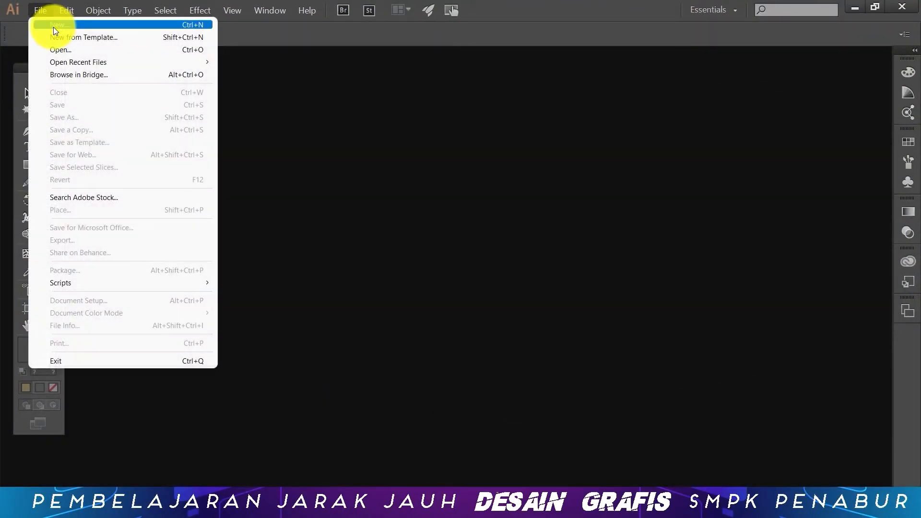
left_click(53, 27)
left_click(352, 128)
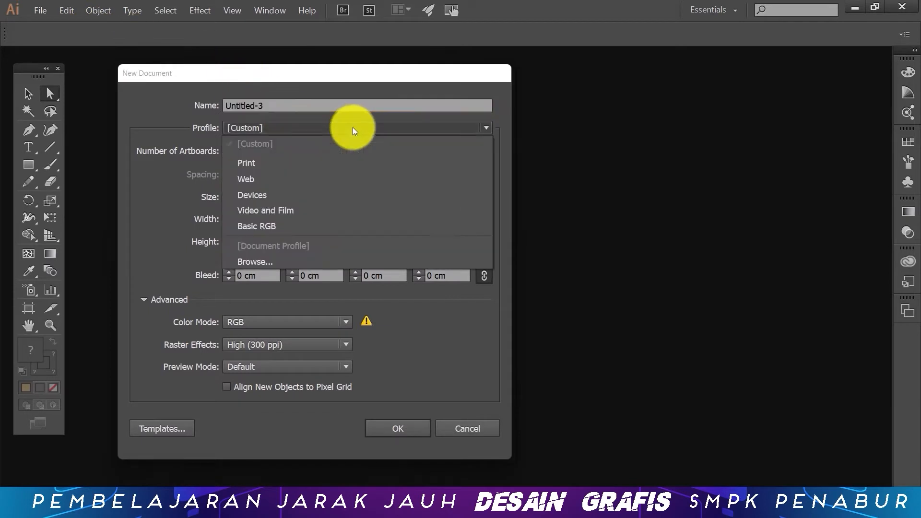
left_click(306, 164)
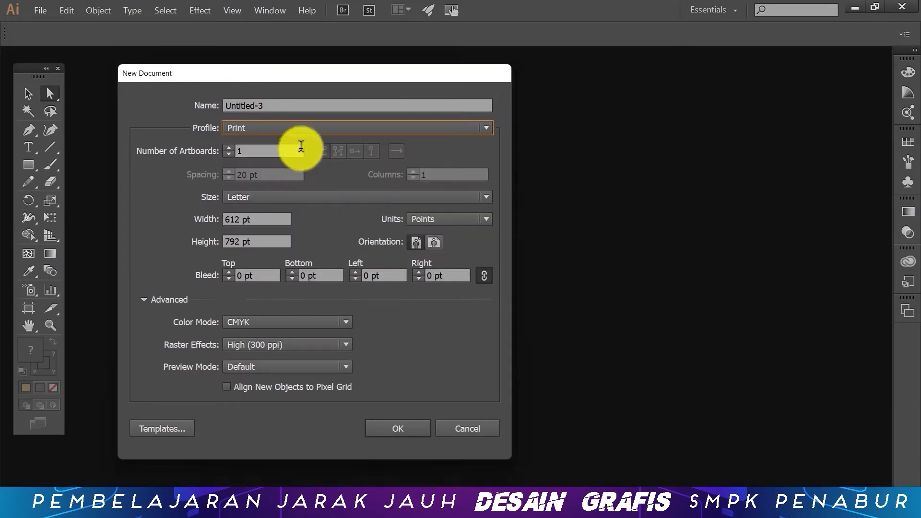
left_click(467, 220)
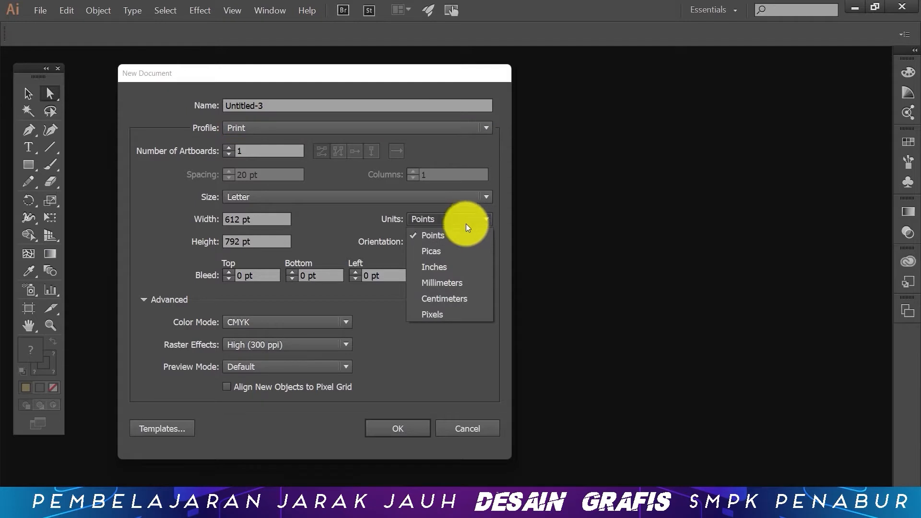
left_click(435, 298)
left_click(320, 199)
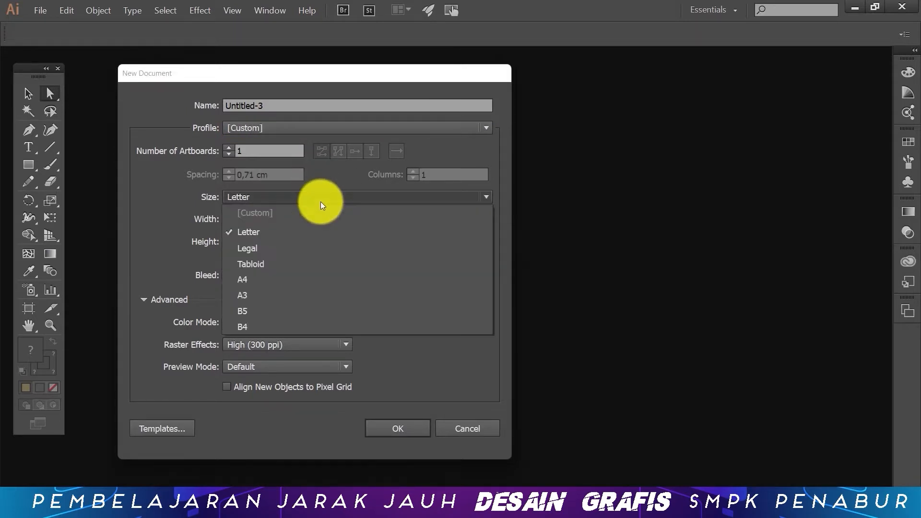
left_click(275, 278)
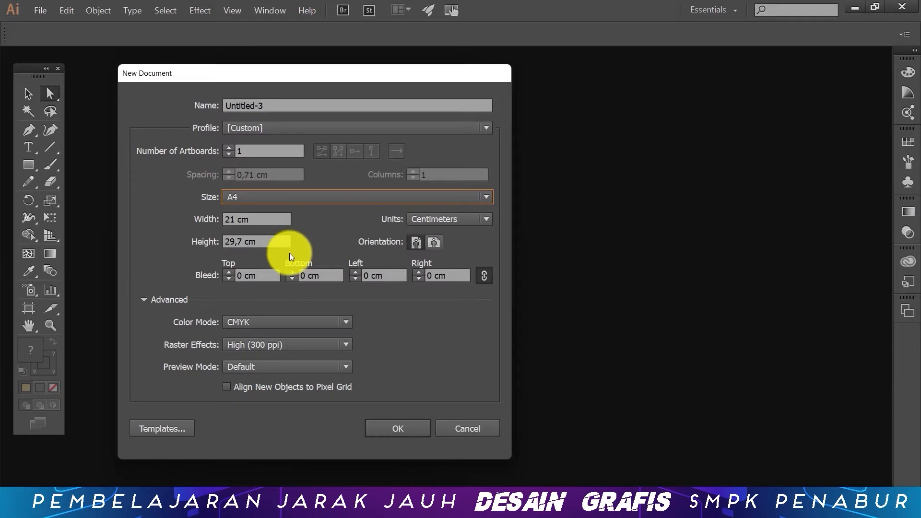
Step: Set the new document's color mode to RGB and its raster effects to High (300 ppi)
left_click(330, 323)
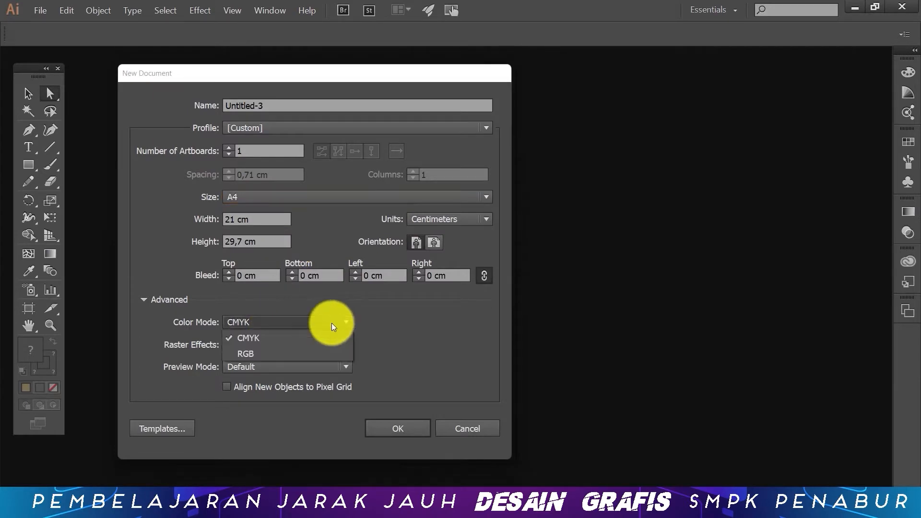
left_click(278, 354)
left_click(343, 345)
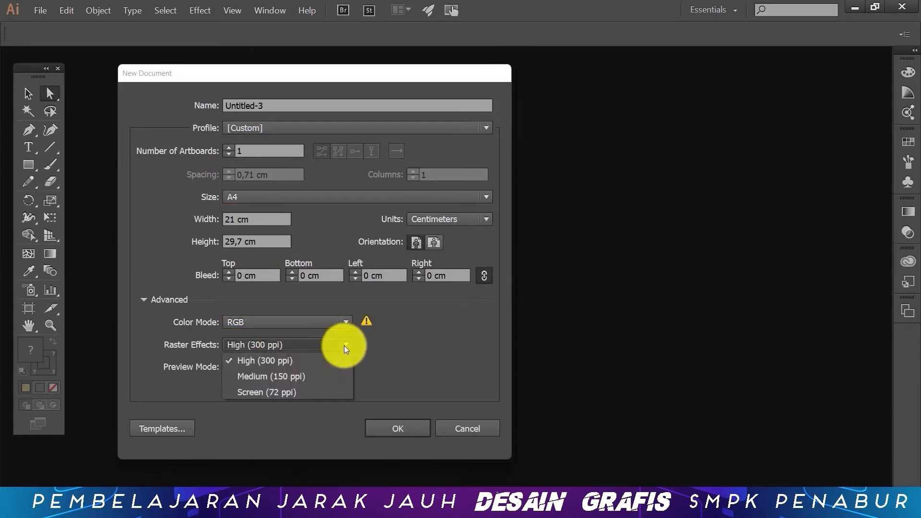
left_click(309, 363)
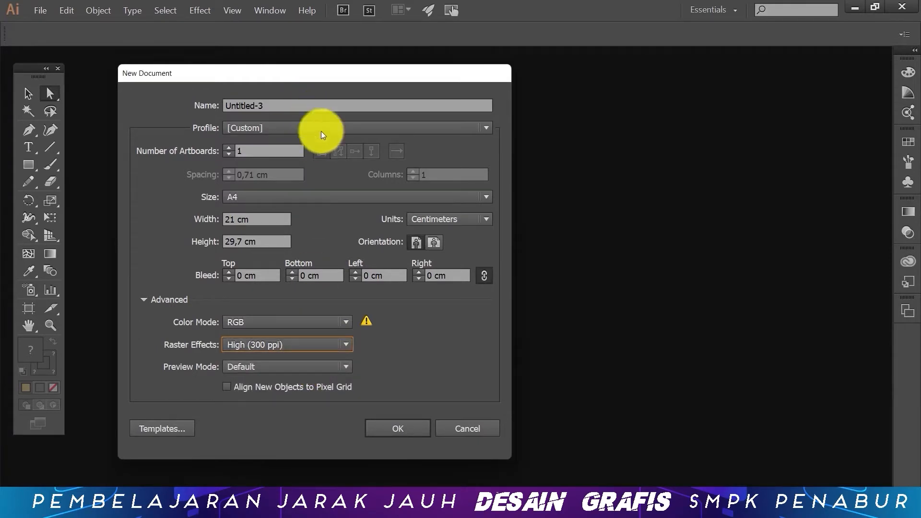
Step: Name the new document DESAIN LOGO EMBLEM and create it
left_click(204, 101)
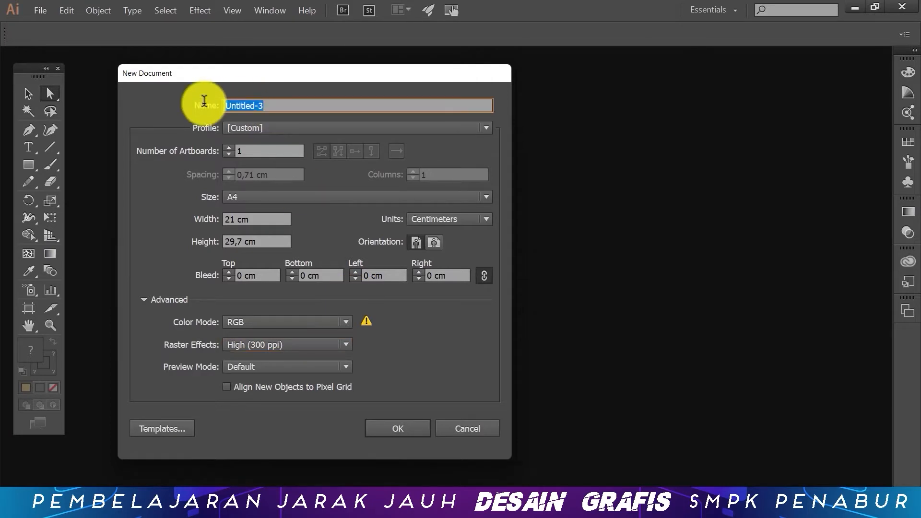
type("LOGO EMBLEM")
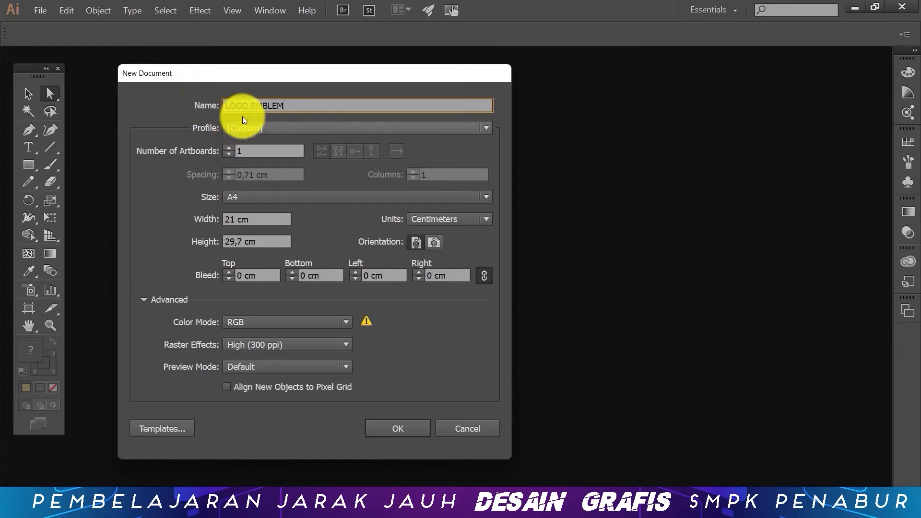
type("DE")
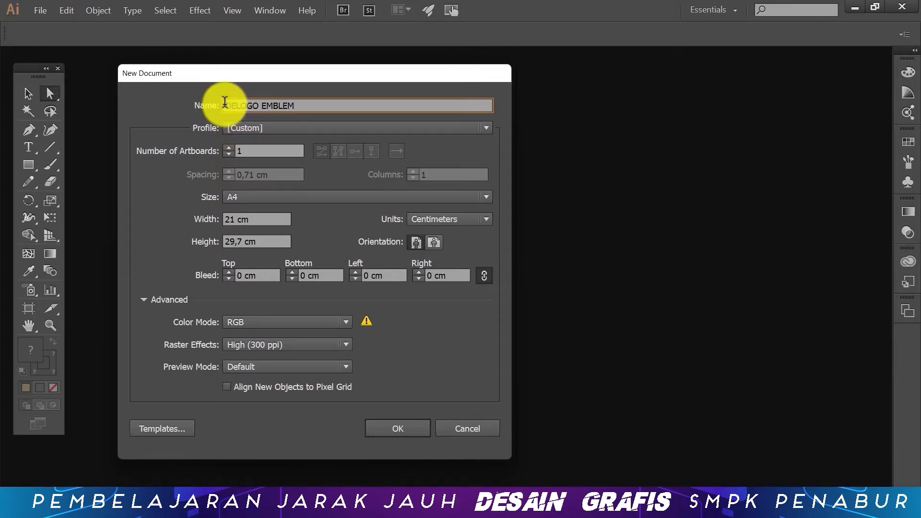
type("SAIN")
left_click(415, 425)
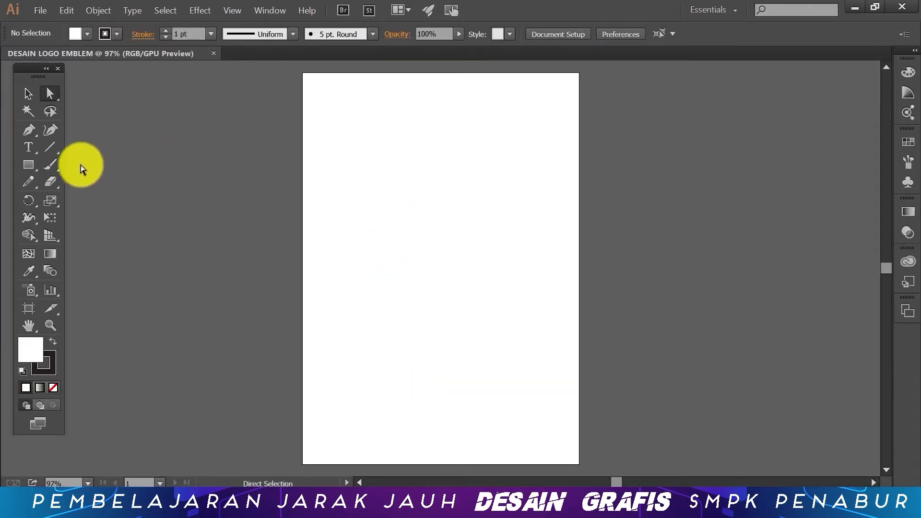
left_click_drag(29, 165, 104, 197)
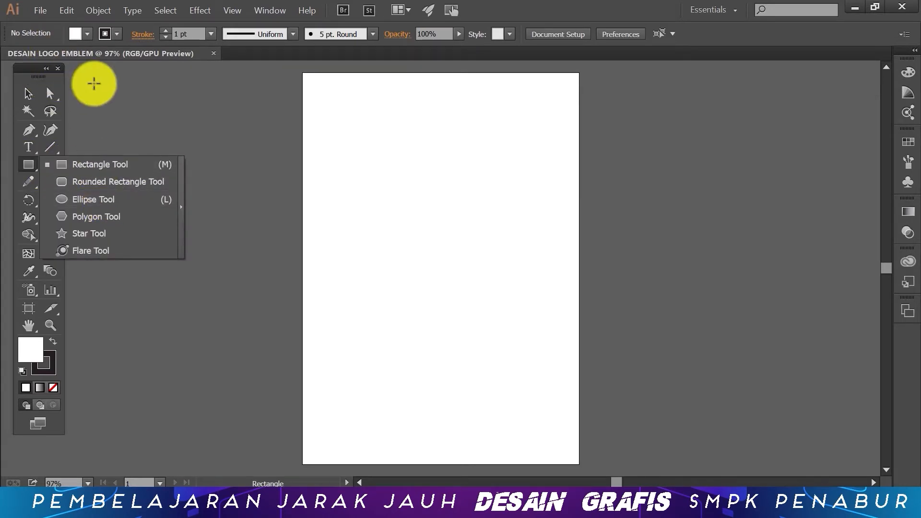
left_click(36, 97)
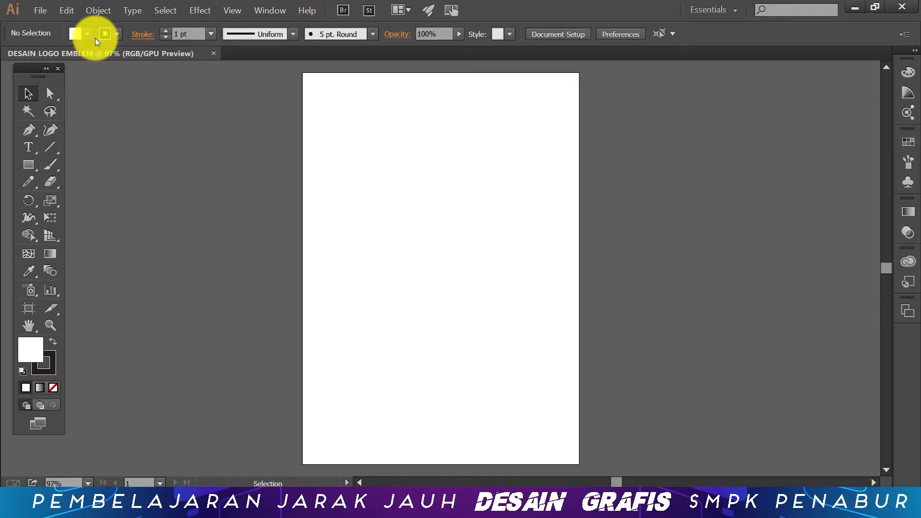
Step: Place the image PALLETE COLOR (1).png into the document at its original size
left_click(41, 11)
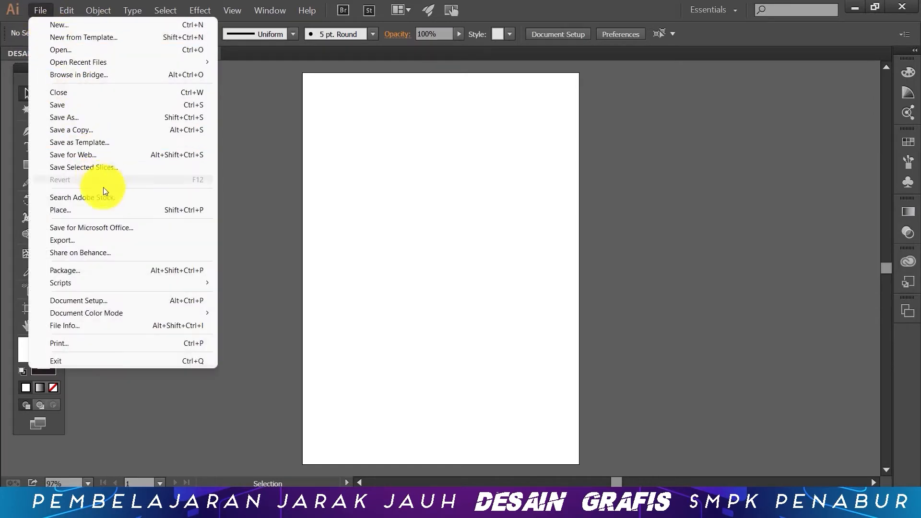
left_click(108, 209)
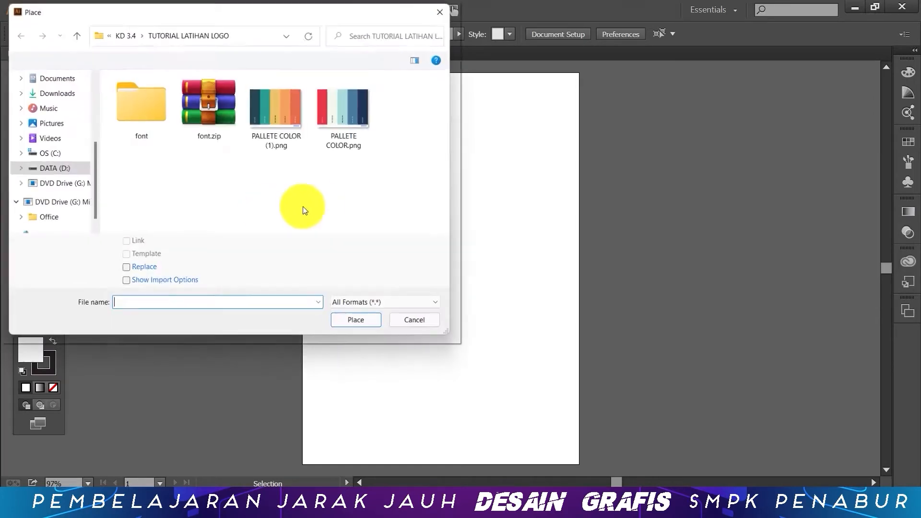
left_click(281, 125)
left_click(363, 327)
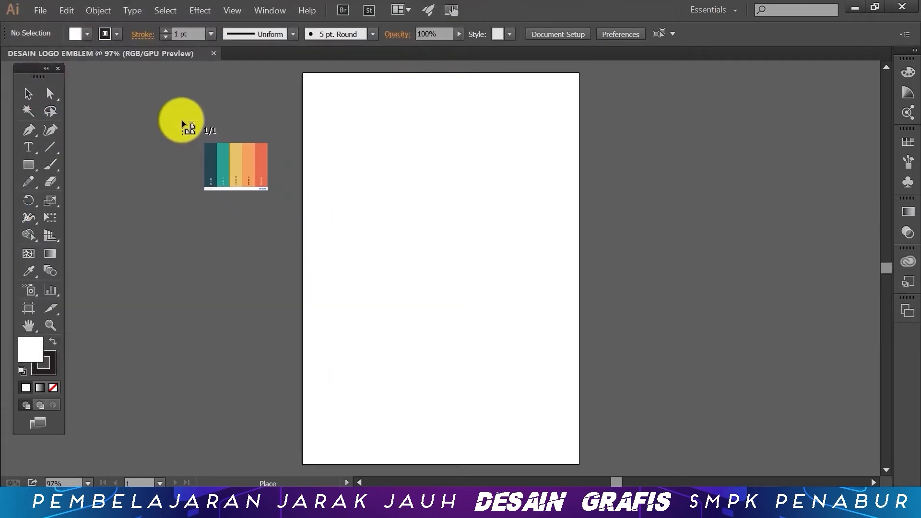
left_click(182, 121)
Step: Rotate the placed palette image 90° clockwise and shrink it to fit just outside the artboard's upper-left corner
left_click(49, 325)
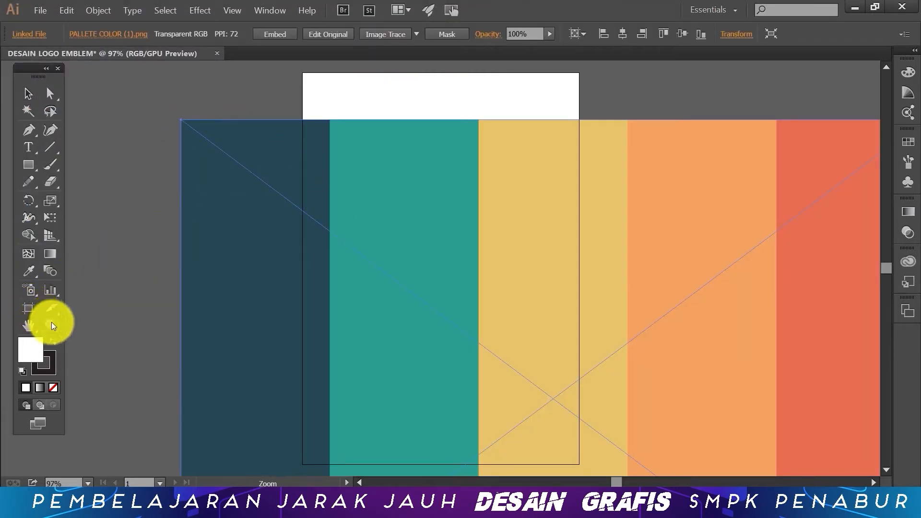
left_click(450, 321, "alt")
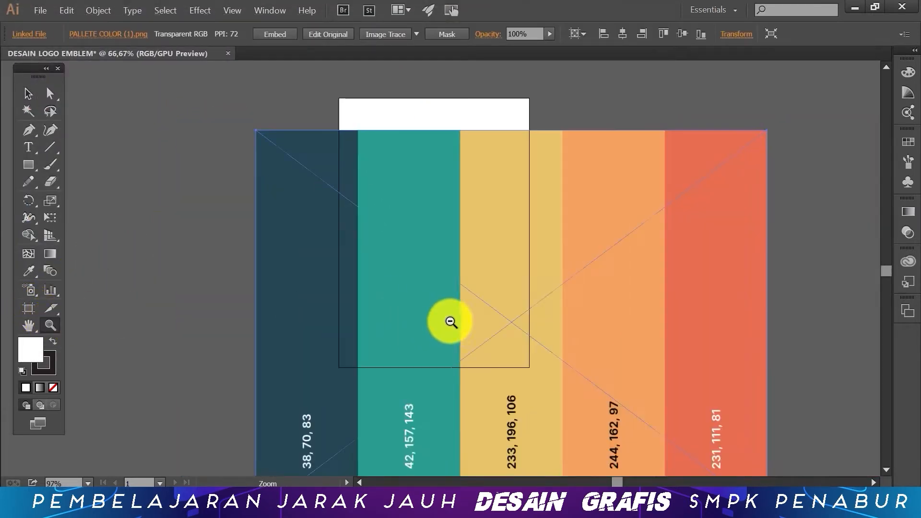
left_click(503, 343, "alt")
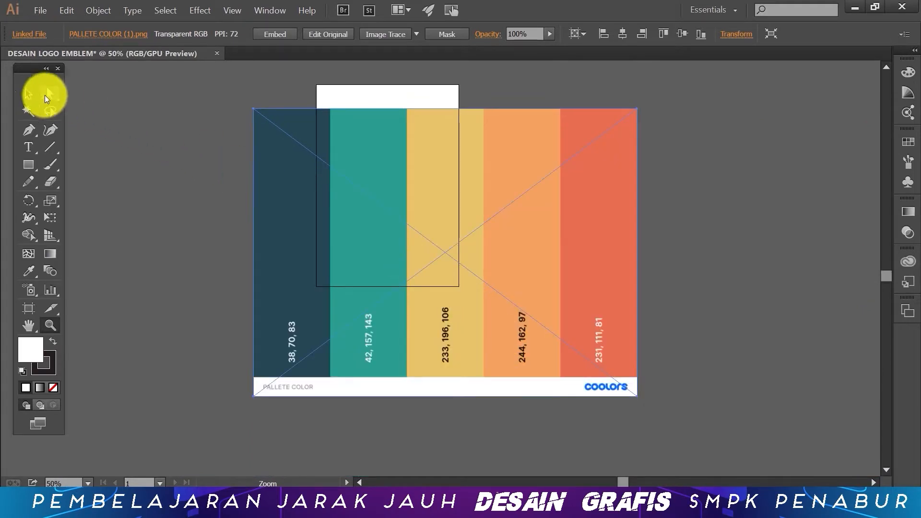
left_click(31, 94)
left_click_drag(545, 254, 424, 235)
left_click_drag(528, 93, 386, 303)
left_click_drag(376, 195, 328, 241)
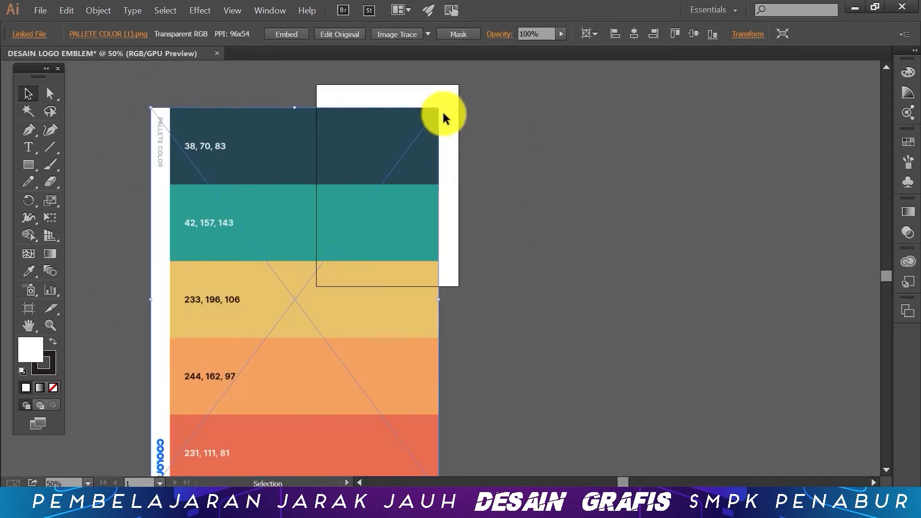
left_click_drag(439, 108, 260, 127)
left_click_drag(239, 181, 262, 152)
Step: Embed the linked palette image in the document and deselect it
left_click(56, 327)
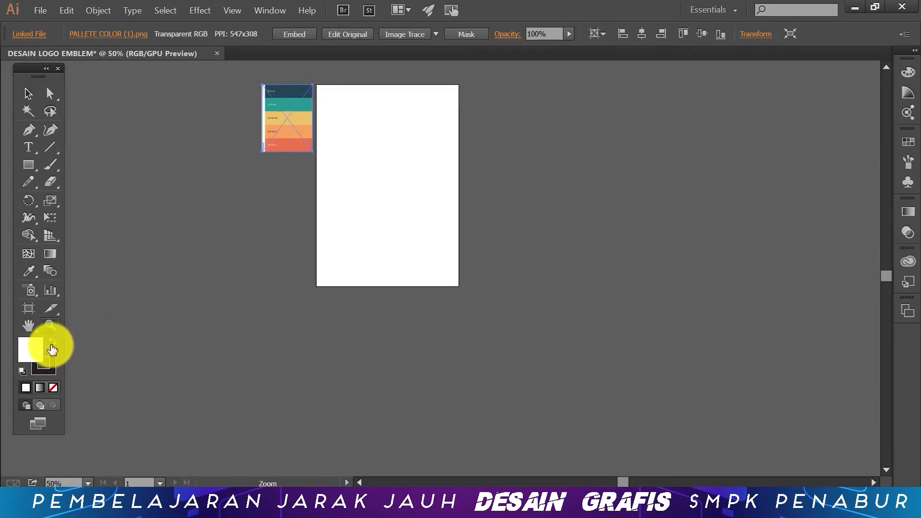
left_click(88, 482)
left_click(108, 469)
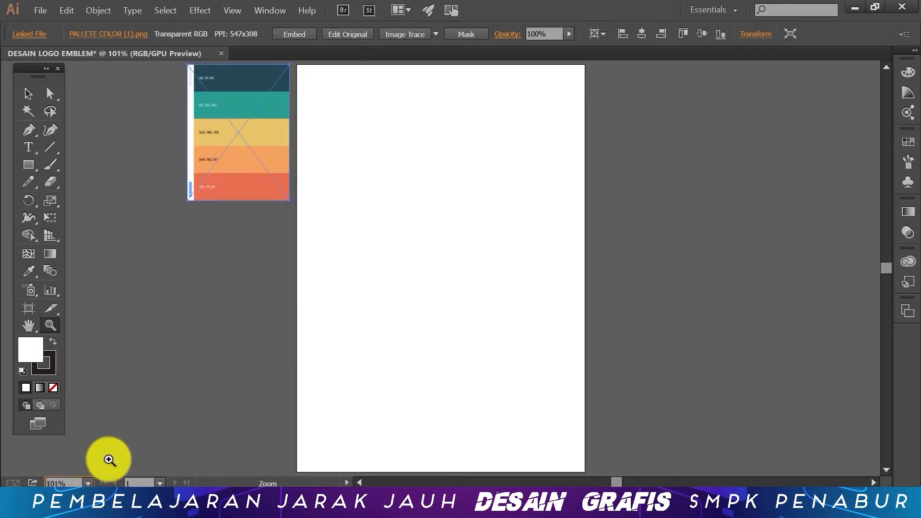
left_click(33, 94)
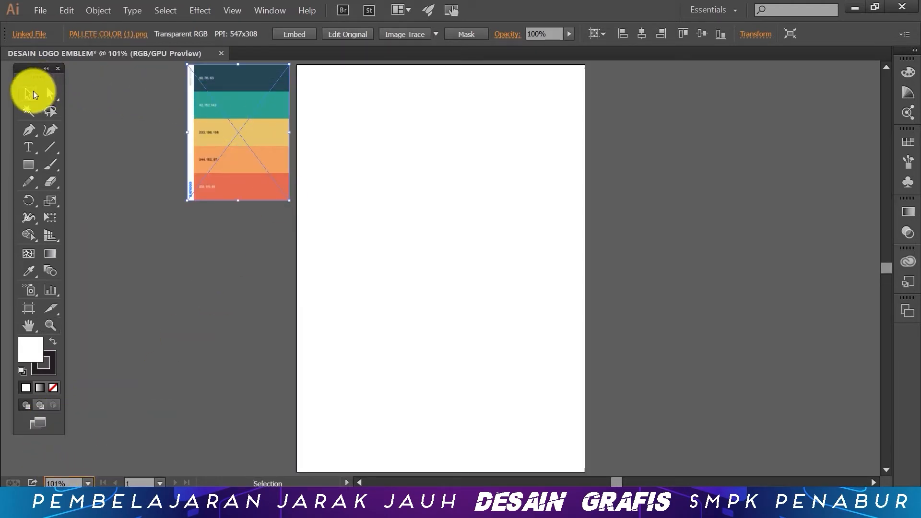
left_click(245, 293)
left_click(257, 107)
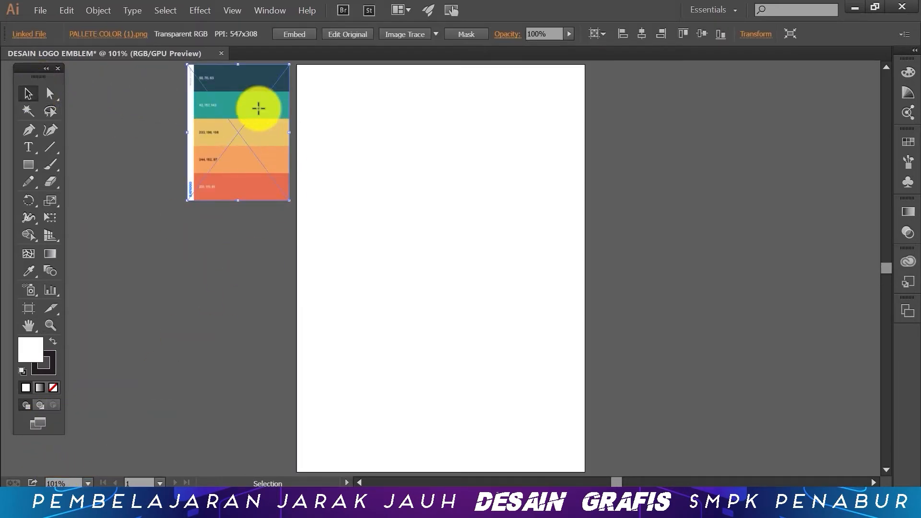
left_click(301, 36)
left_click(431, 180)
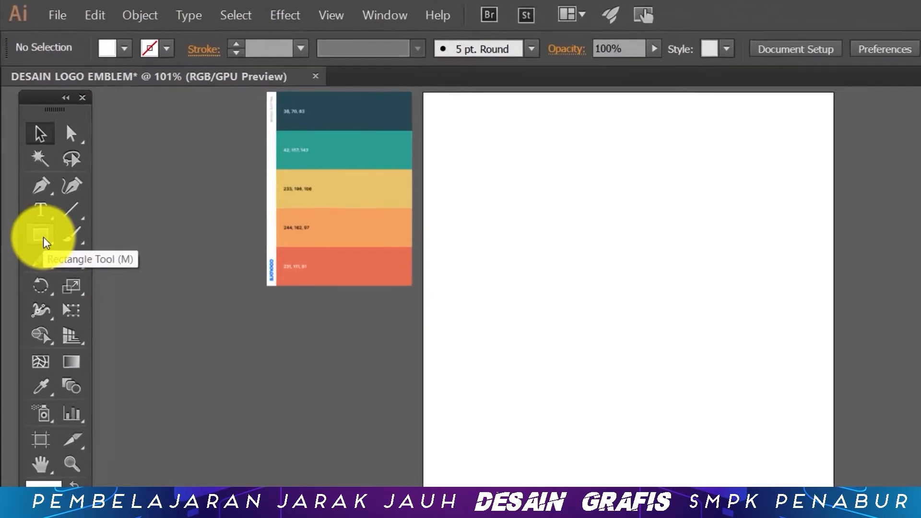
Step: Draw a perfect circle with the Ellipse tool, centered horizontally in the upper half of the artboard
left_click(30, 168)
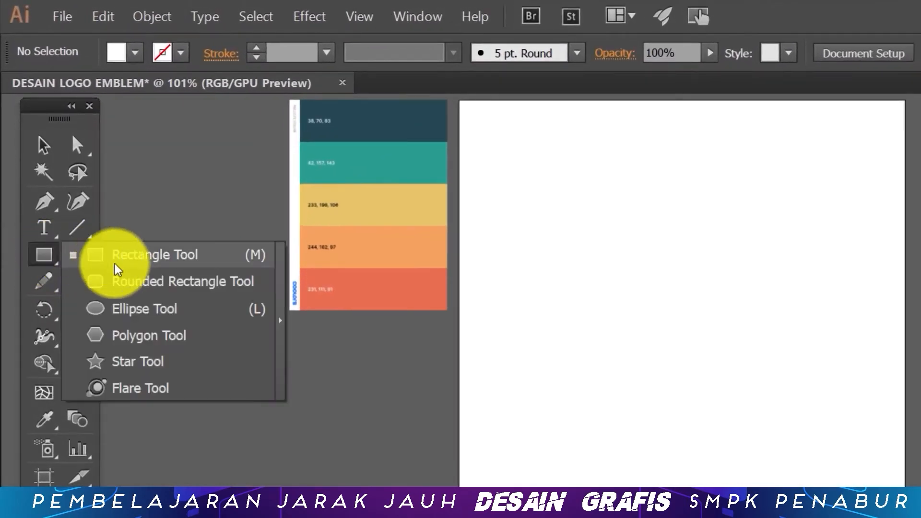
left_click(158, 310)
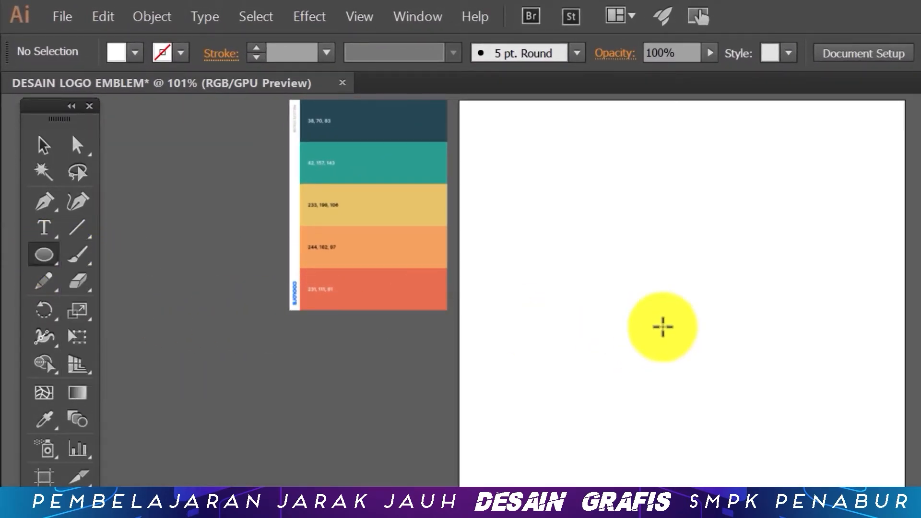
left_click_drag(681, 332, 725, 419)
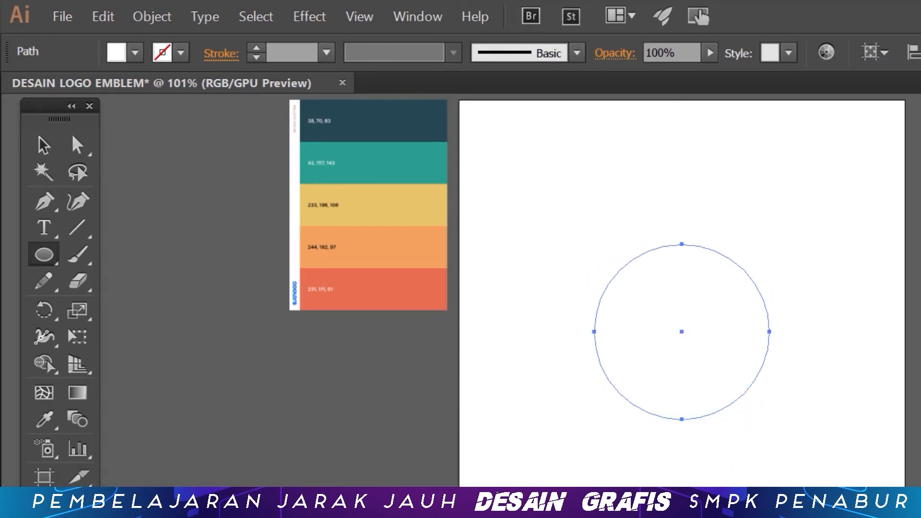
Step: Set the circle's stroke color to black (000000) and deselect the circle
double_click(47, 516)
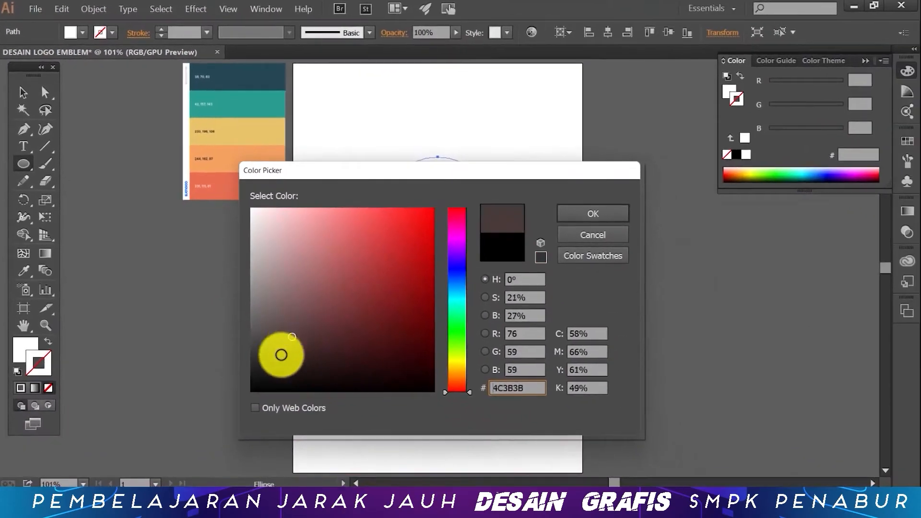
left_click(580, 217)
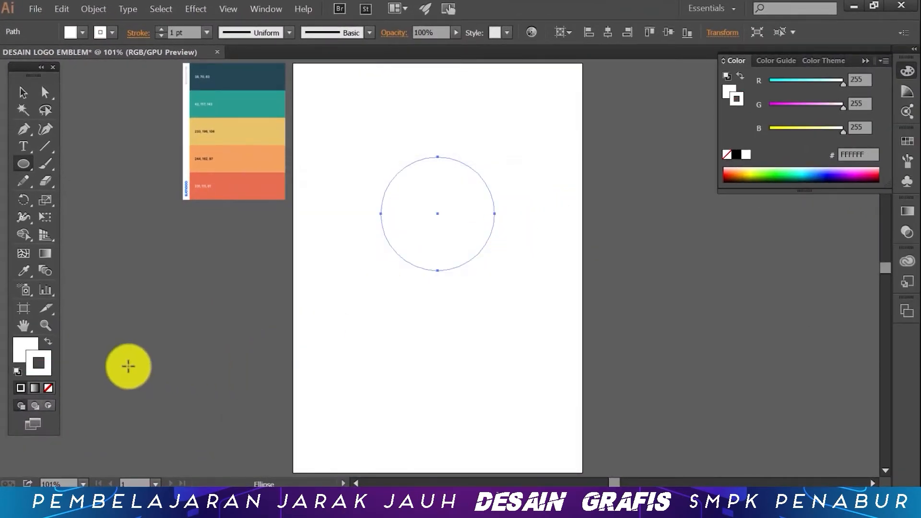
double_click(39, 368)
left_click(432, 389)
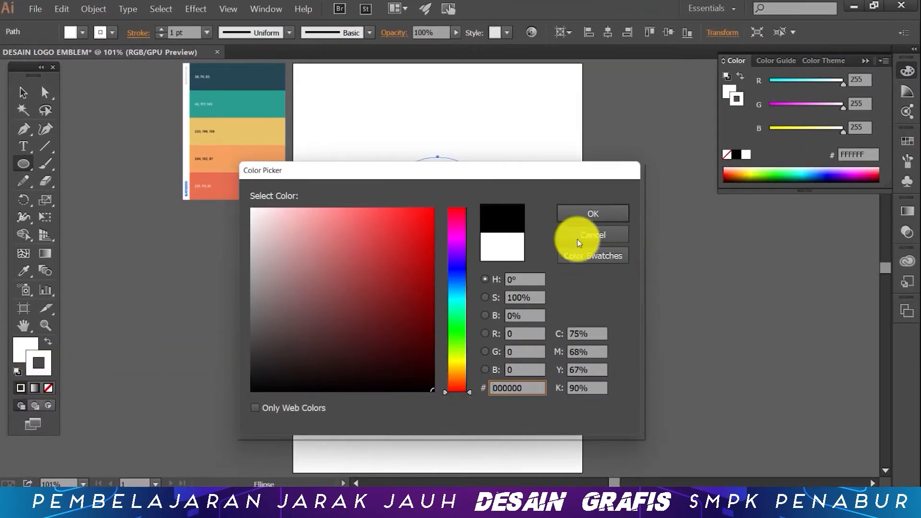
left_click(592, 216)
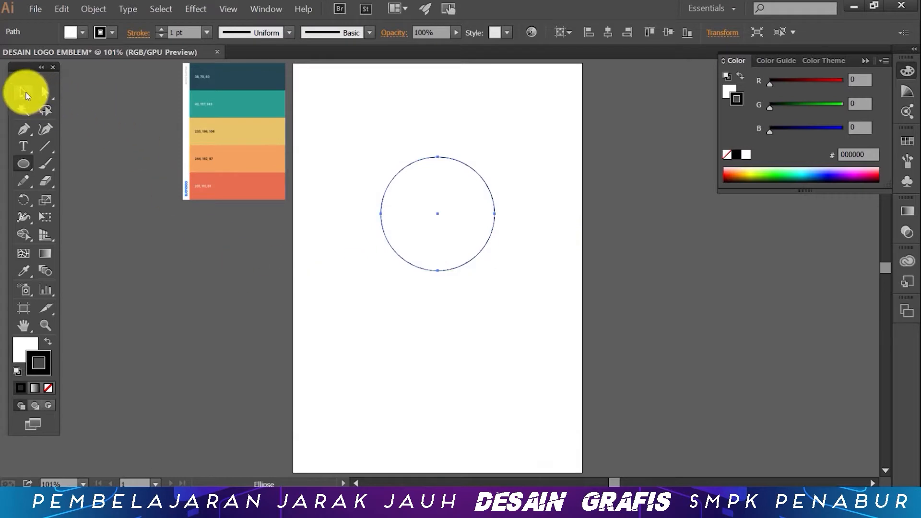
left_click(27, 94)
left_click(397, 323)
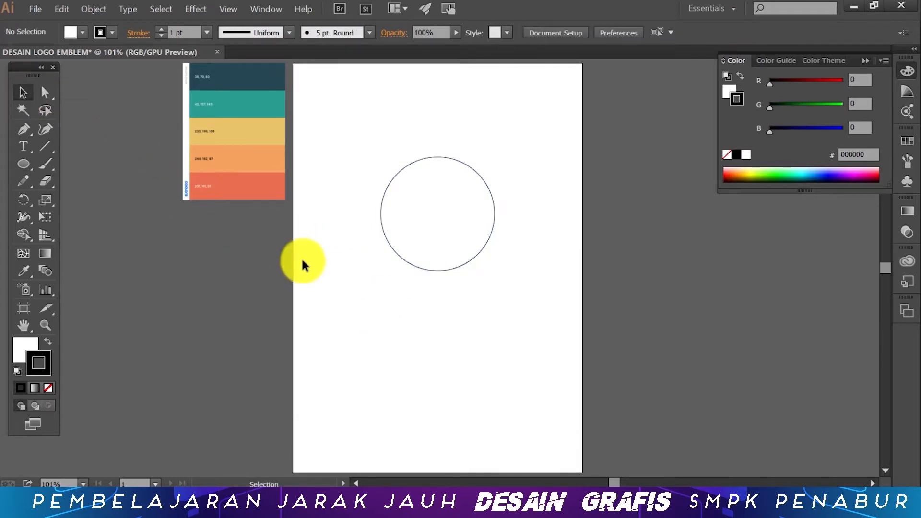
Step: Add the text "DIPTRA MATRA BOLA" along the circle with the Type on a Path tool, starting at the circle's topmost point
left_click(30, 151)
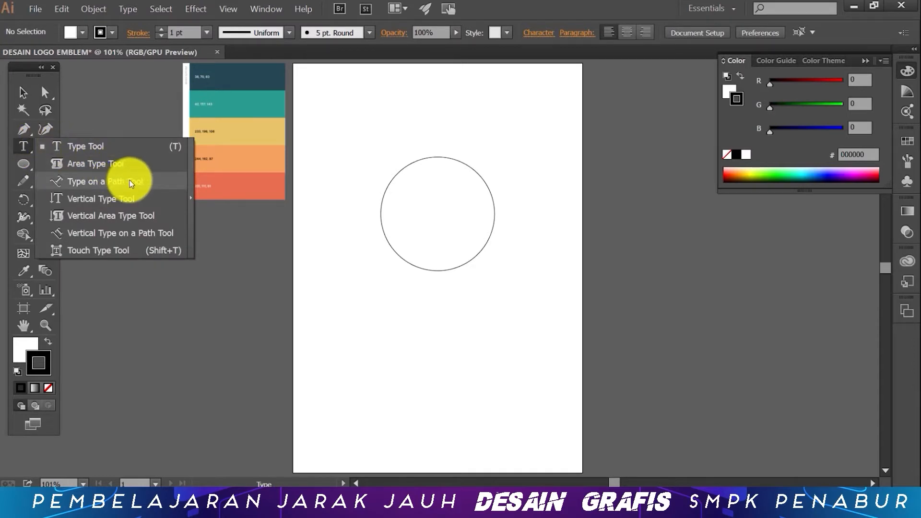
left_click(130, 182)
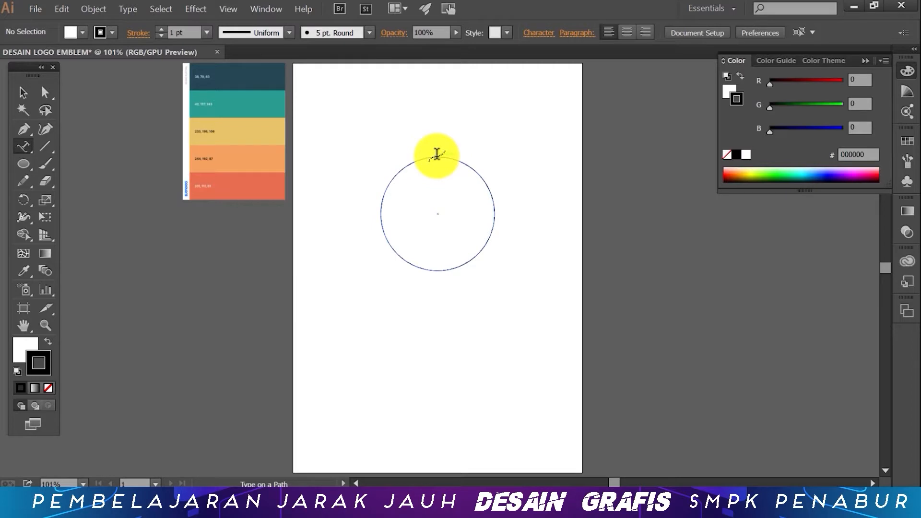
left_click(436, 154)
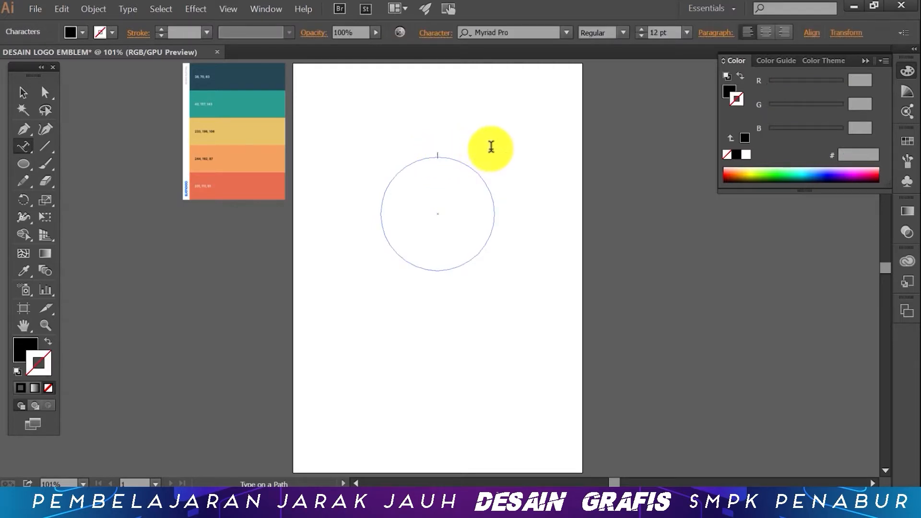
type("DIPTRA MATRA BOLA")
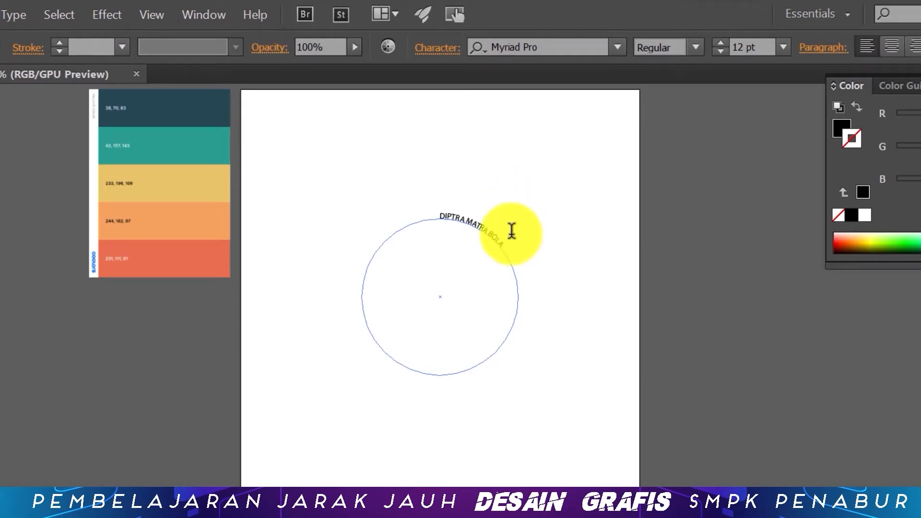
Step: Set the font of the whole curved text to Brother 1816 Bold
left_click_drag(505, 242, 432, 211)
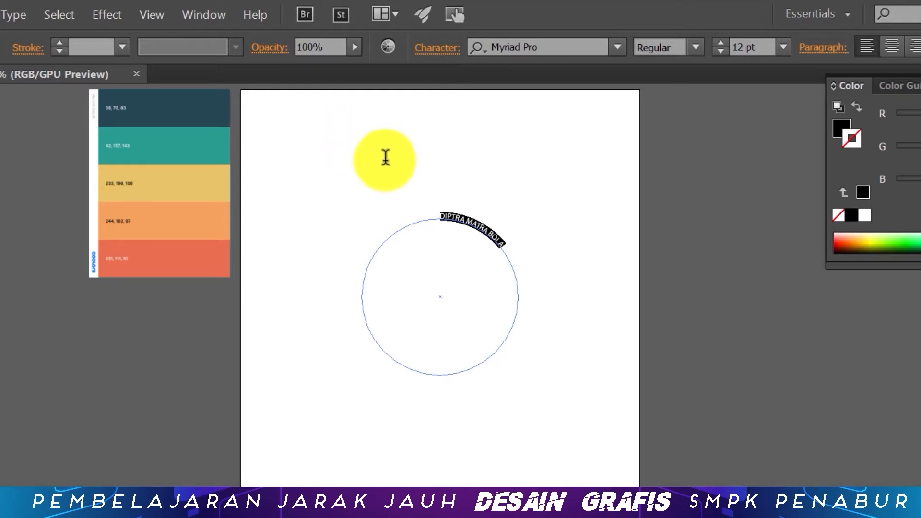
left_click(542, 44)
left_click(542, 43)
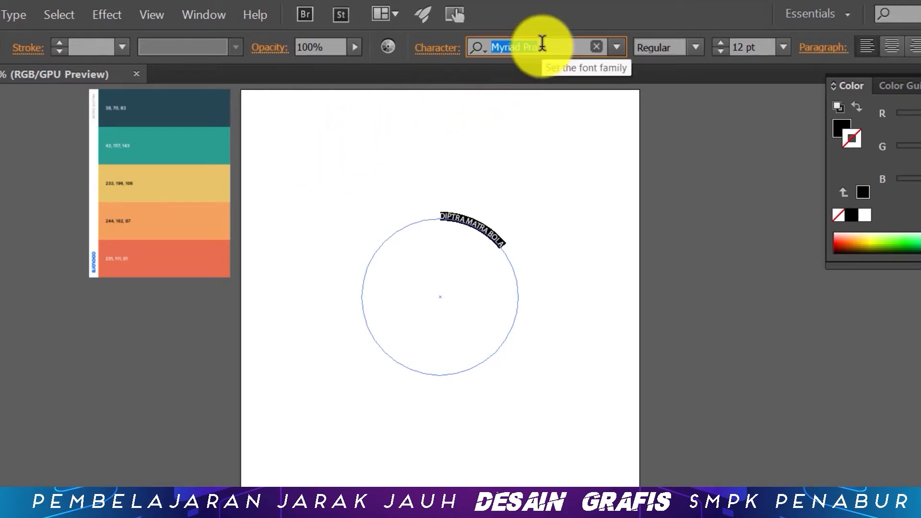
type("BOTH")
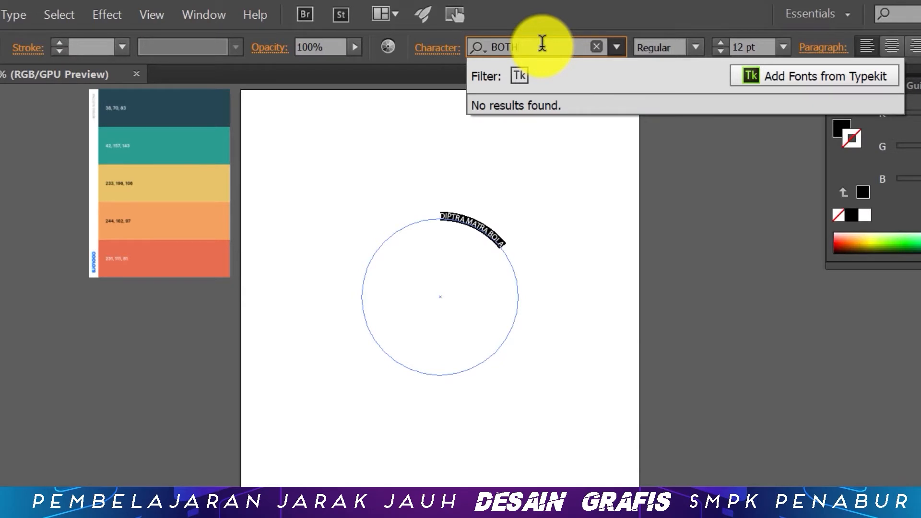
key("BackSpace")
key("BackSpace")
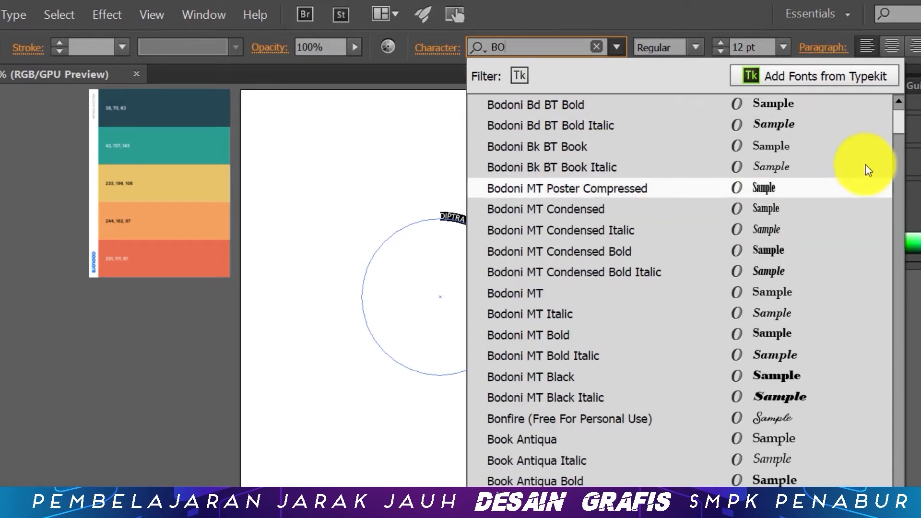
mouse_move(899, 119)
left_mouse_down()
mouse_move(900, 140)
mouse_move(903, 116)
left_mouse_up()
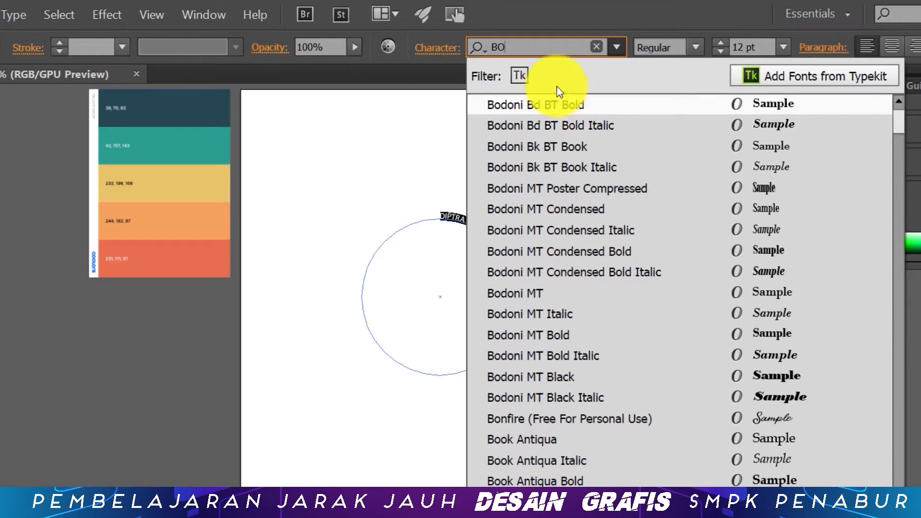
key("BackSpace")
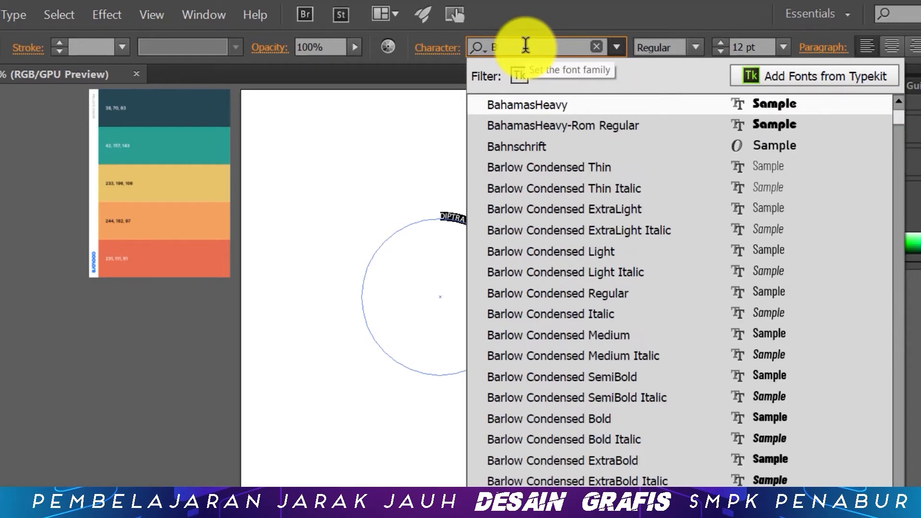
type("R")
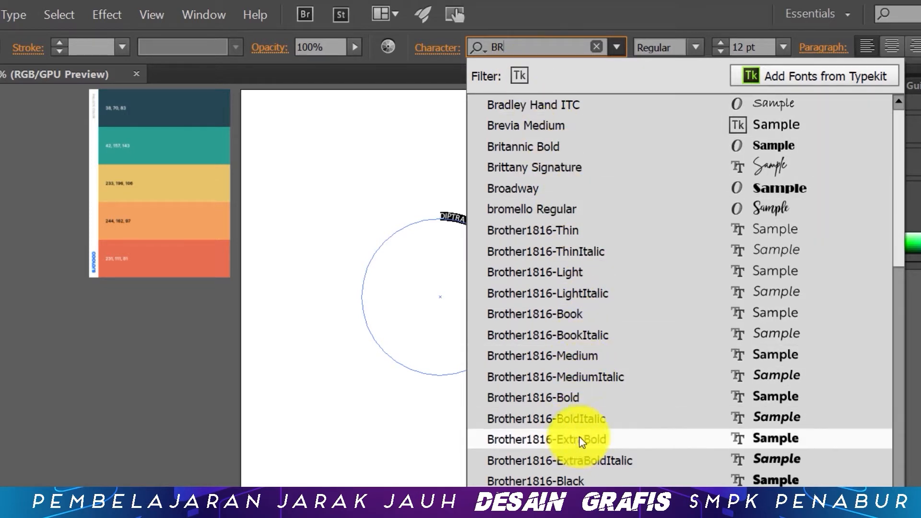
left_click(597, 396)
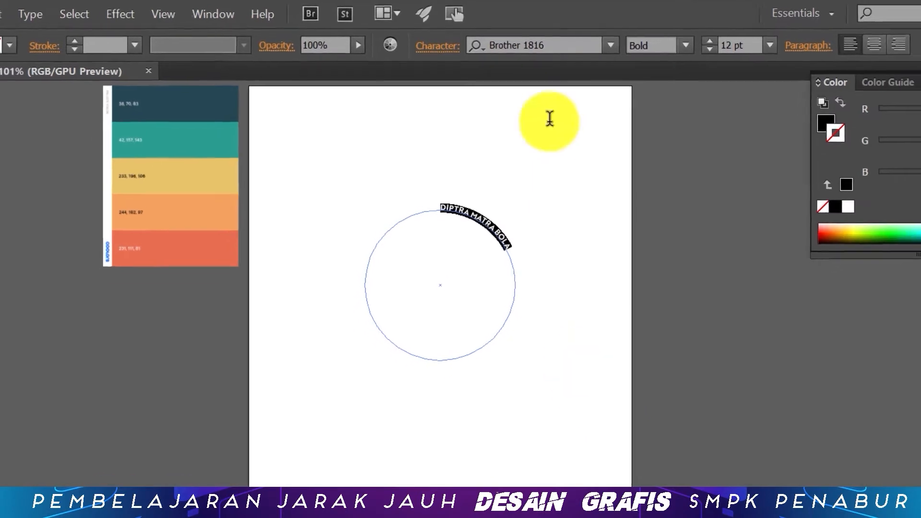
Step: Slide the curved text along the circle to arch over its top, move its end bracket to the circle's right side, and deselect it
left_click(33, 97)
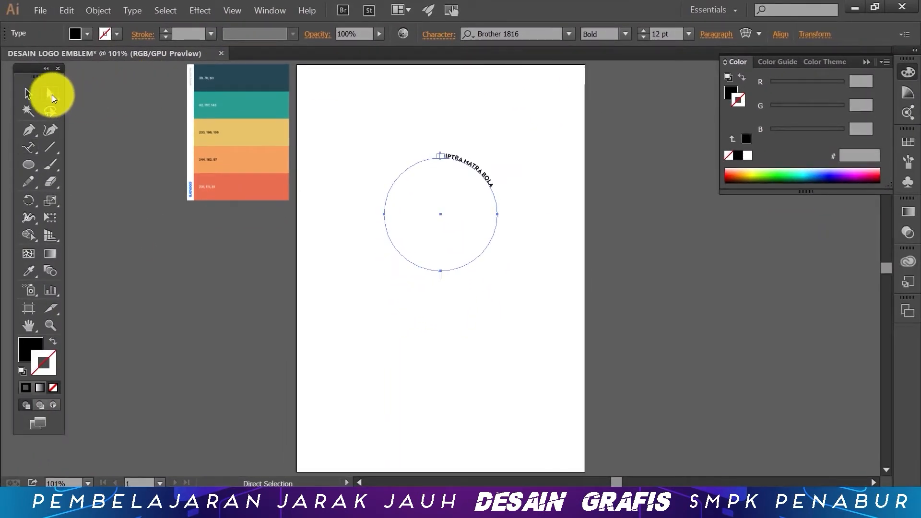
left_click(50, 326)
left_click(448, 220)
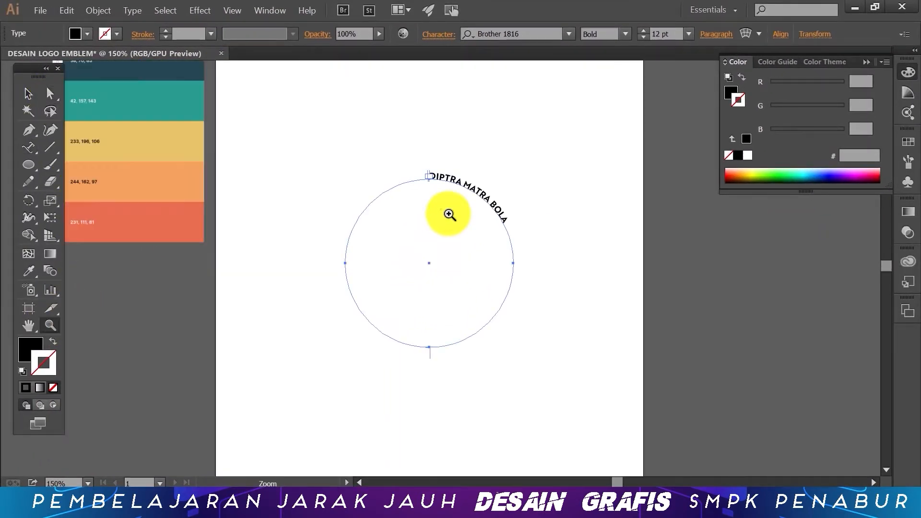
left_click(441, 258)
left_click(48, 93)
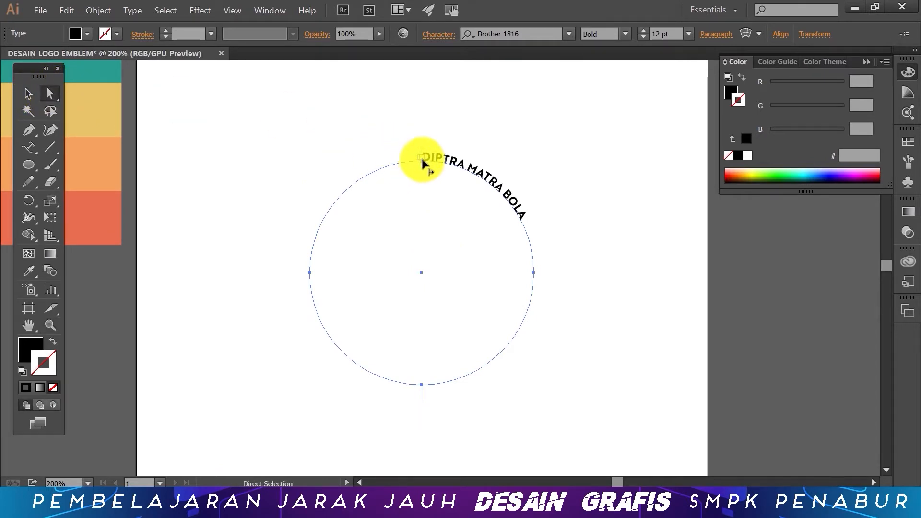
left_click_drag(423, 159, 362, 375)
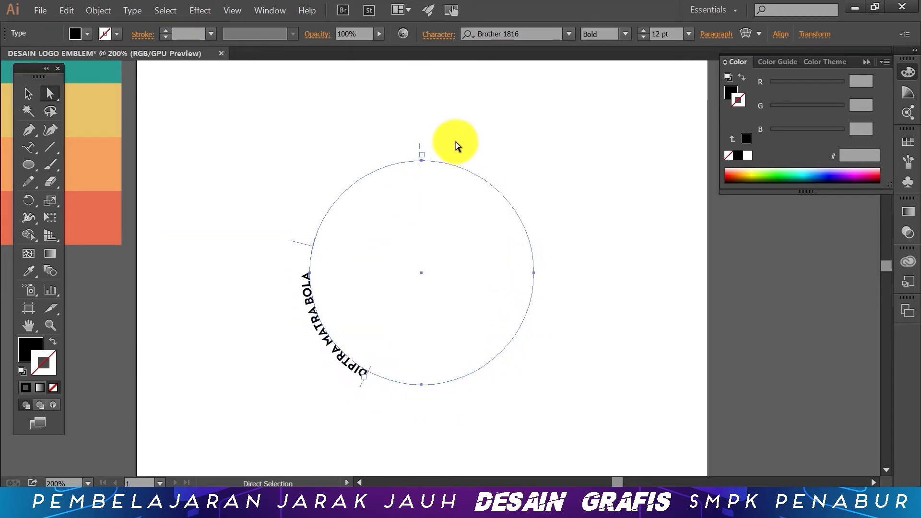
left_click_drag(420, 160, 442, 157)
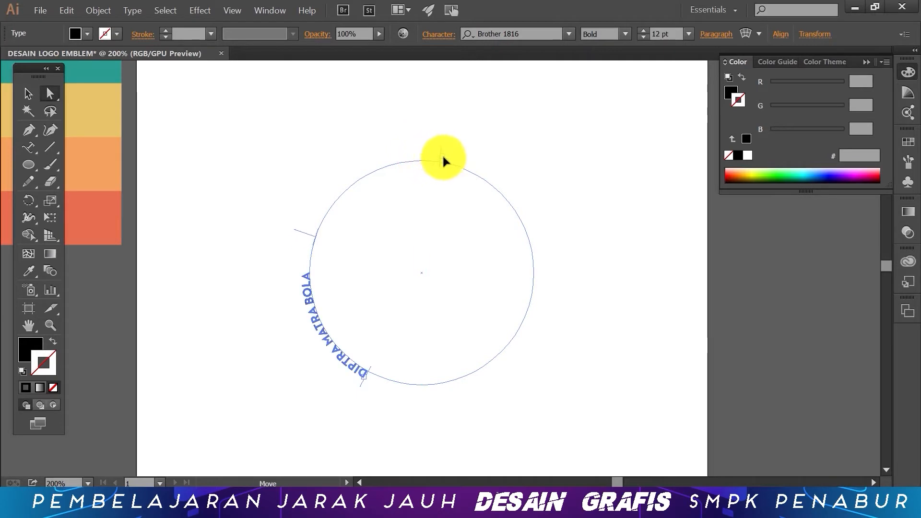
left_click_drag(517, 344, 483, 372)
left_click_drag(366, 379, 363, 172)
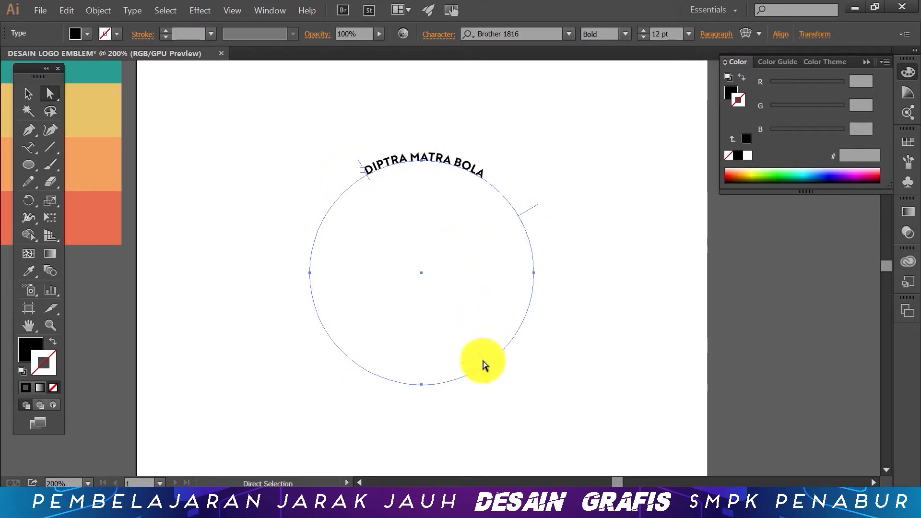
left_click_drag(484, 373, 552, 294)
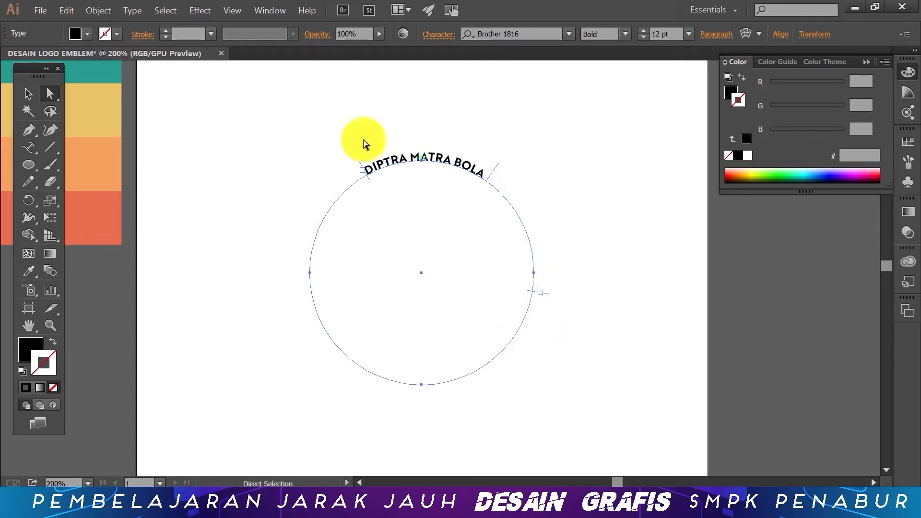
left_click(26, 95)
left_click(218, 92)
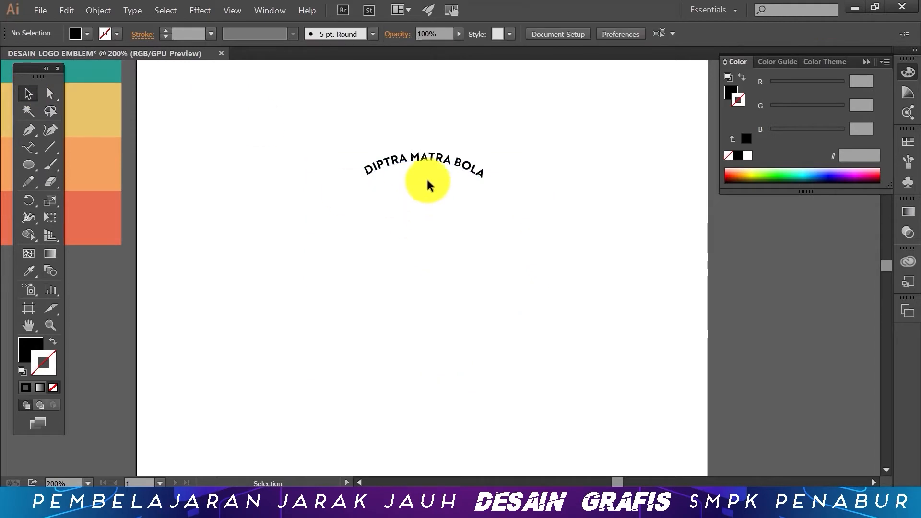
Step: Increase the curved text's font size to 23 pt
left_click(424, 160)
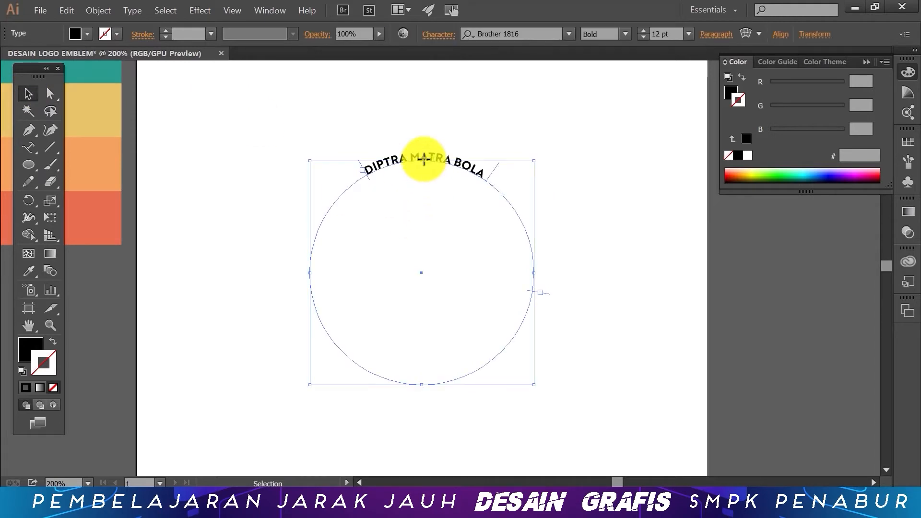
left_click(642, 31)
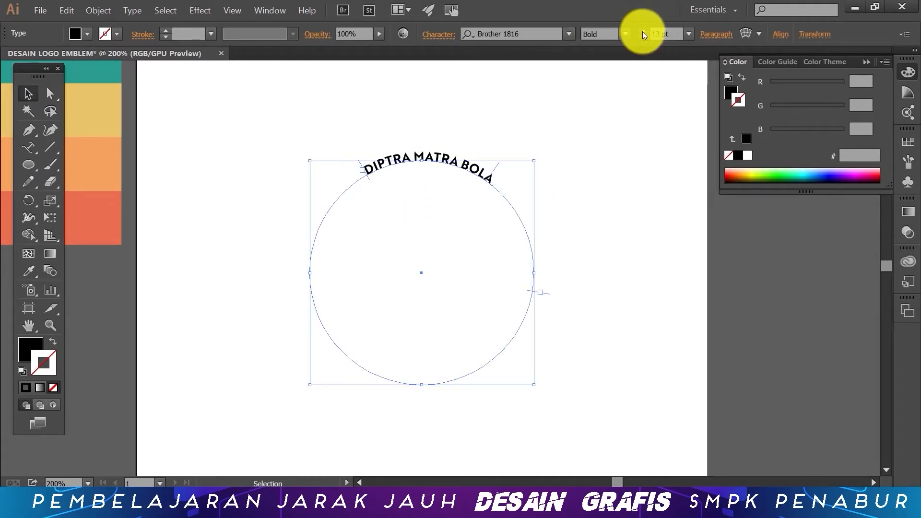
left_click(643, 31)
left_click(642, 31)
left_click(643, 31)
left_click(643, 30)
left_click(642, 30)
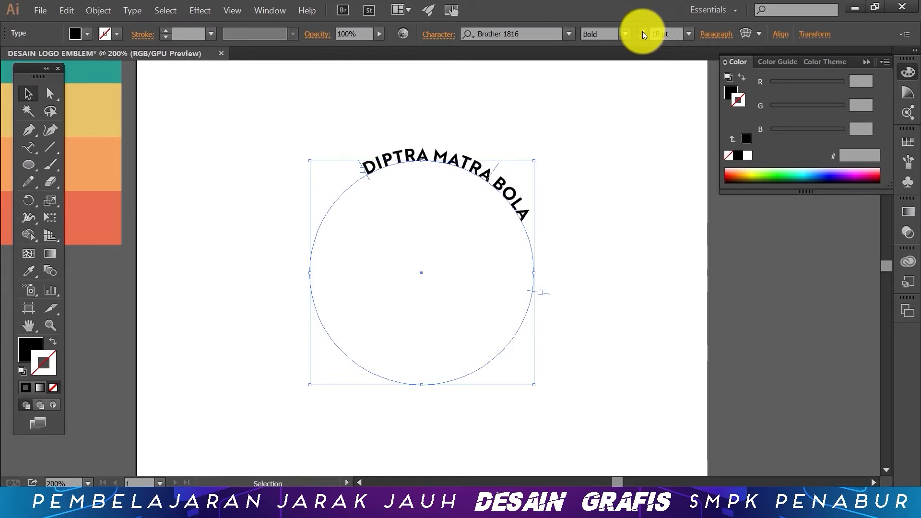
left_click(643, 30)
left_click(643, 30)
left_click(643, 30)
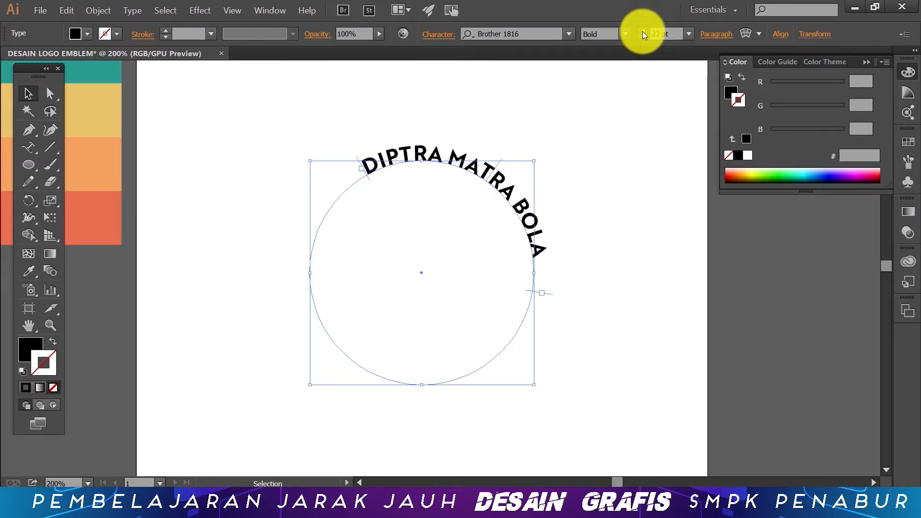
left_click(643, 30)
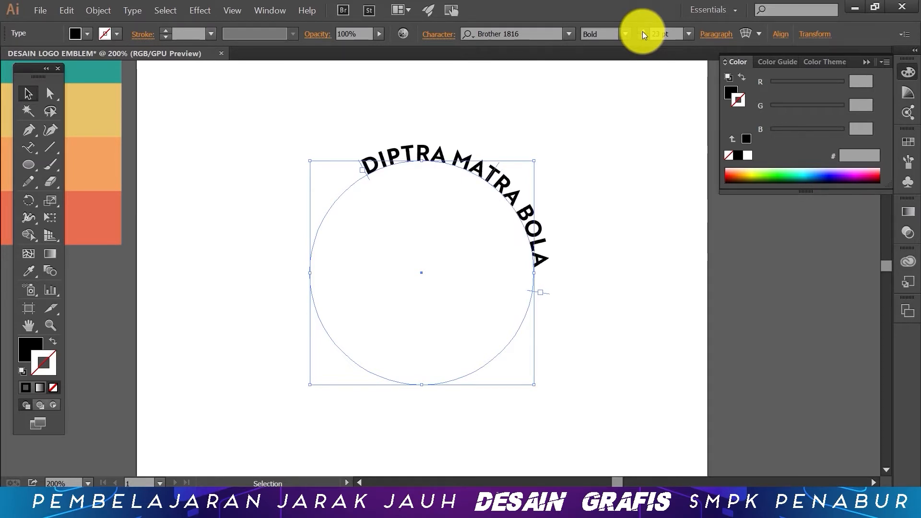
Step: Move the text's end bracket to the circle's lower right and its start bracket to the upper left to recenter the text
left_click(50, 93)
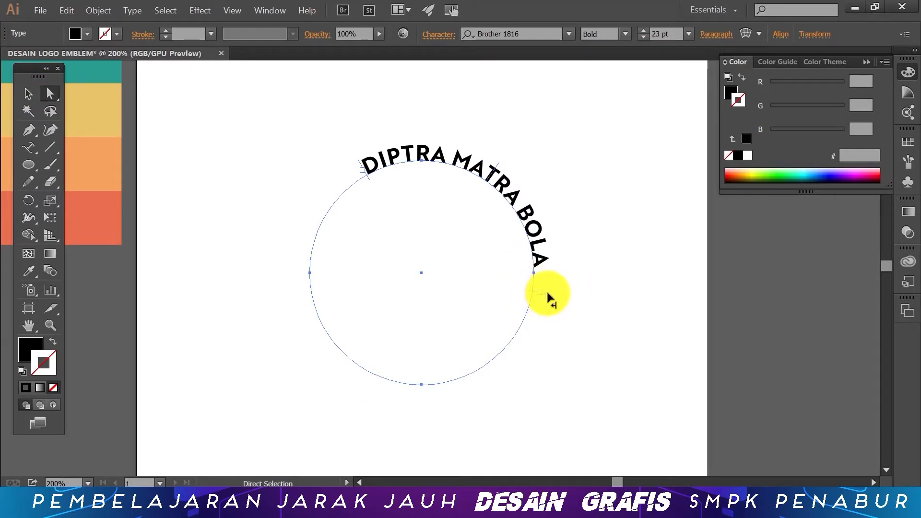
left_click_drag(546, 292, 514, 354)
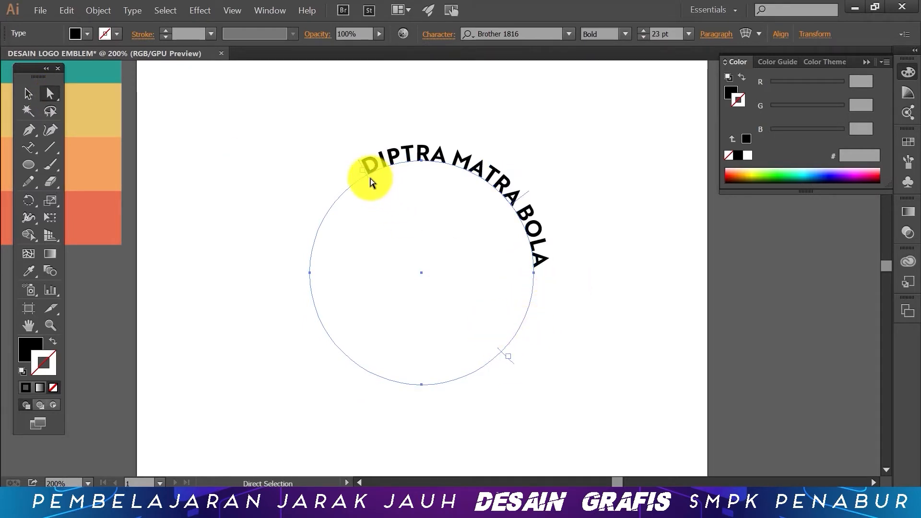
left_click_drag(369, 180, 344, 219)
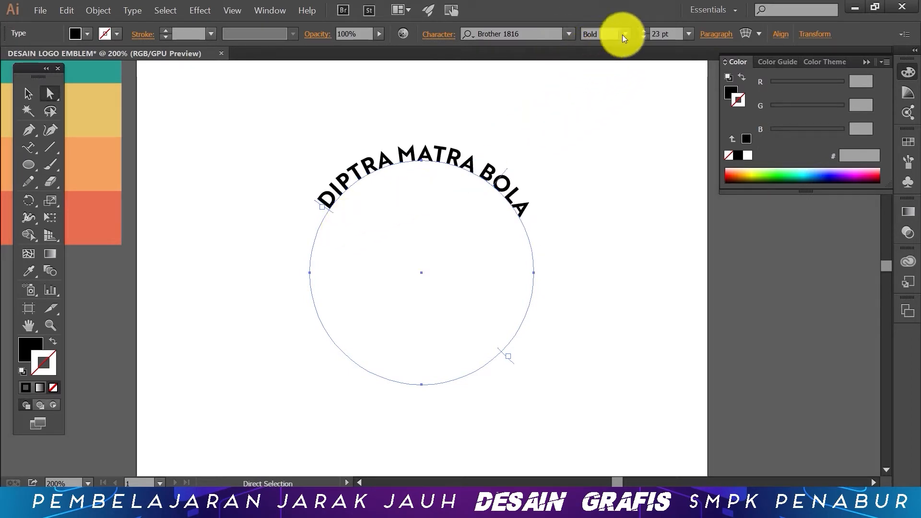
Step: Increase the curved text's font size to 25 pt and shift its start slightly counterclockwise to recenter it over the circle
left_click(642, 29)
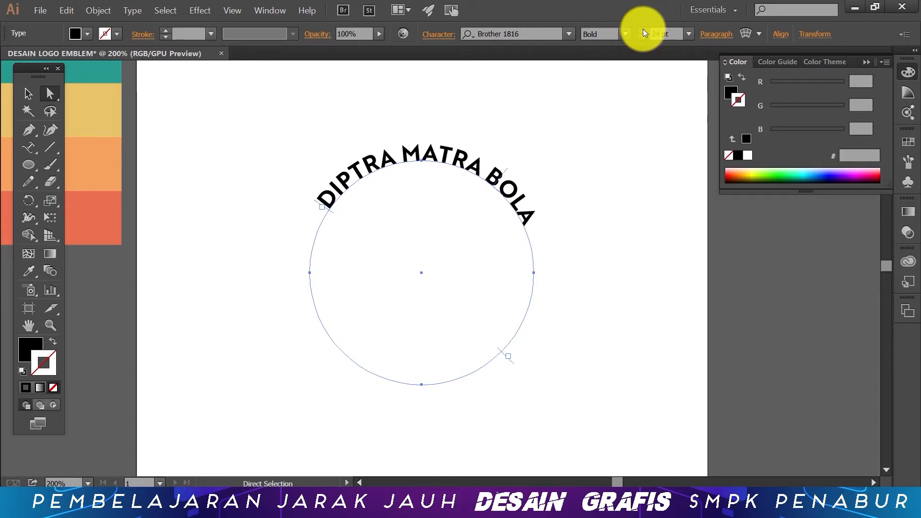
left_click(643, 29)
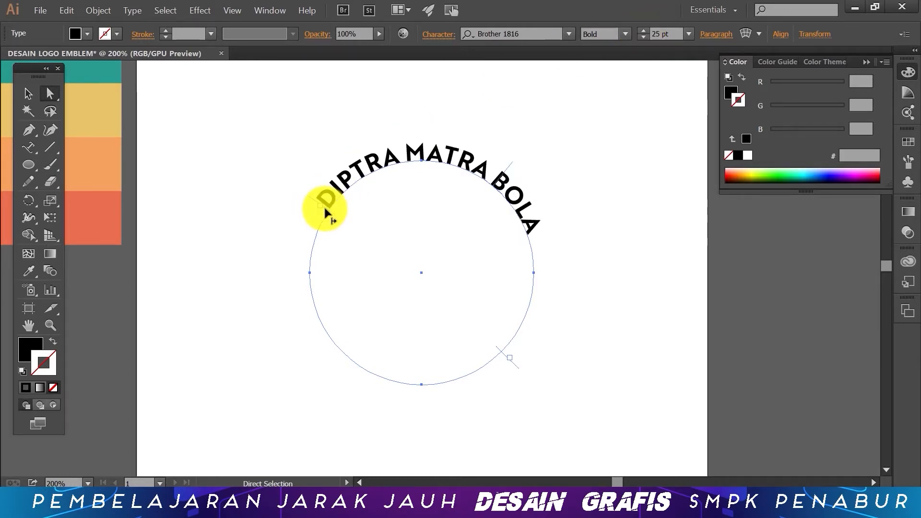
mouse_move(325, 212)
left_mouse_down()
mouse_move(313, 219)
mouse_move(320, 217)
left_mouse_up()
left_click(28, 93)
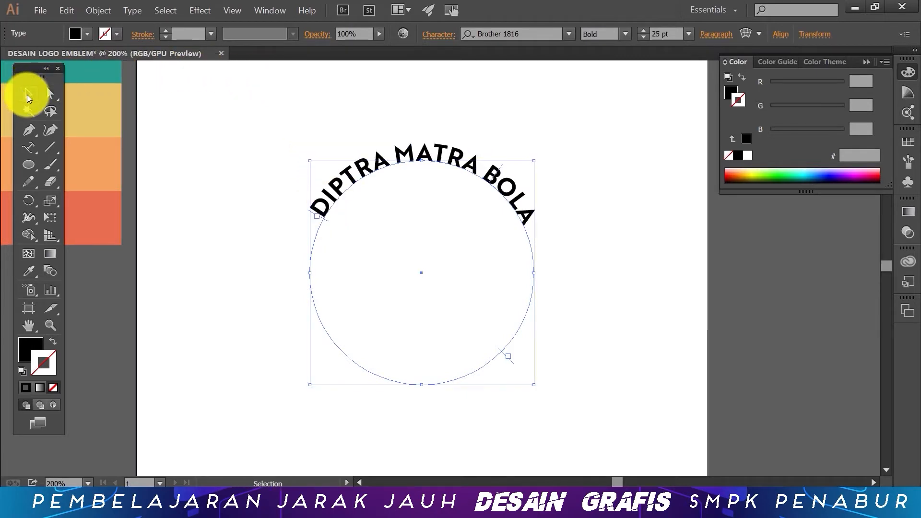
left_click(238, 135)
Step: Show the rulers and place a vertical guide through the center of the text's circle
left_click(386, 152)
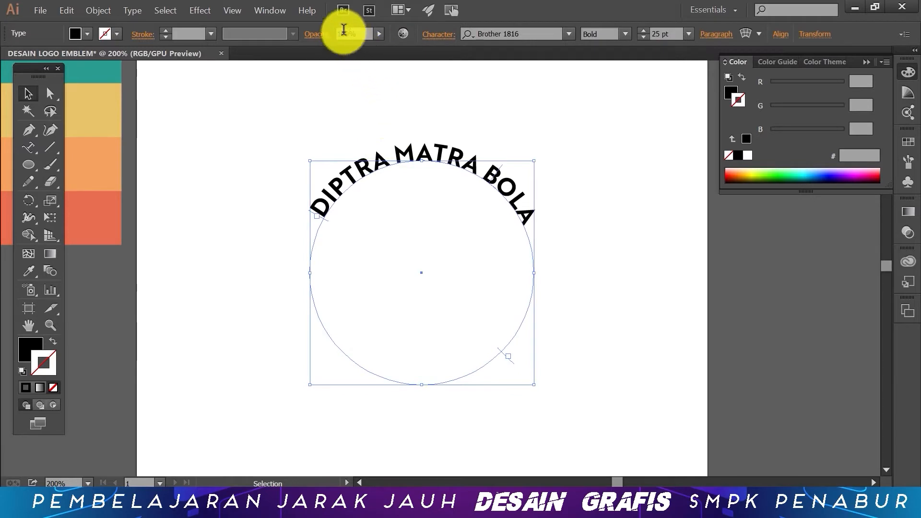
left_click(237, 9)
mouse_move(281, 272)
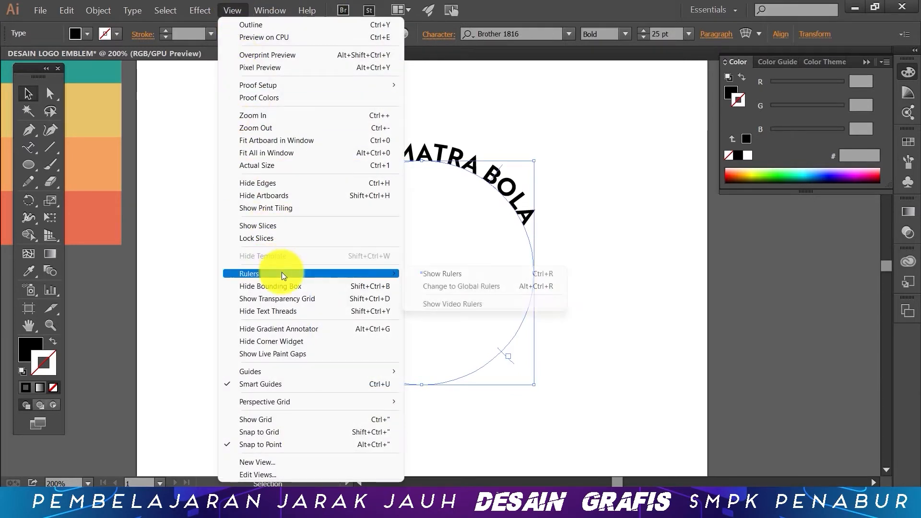
left_click(455, 275)
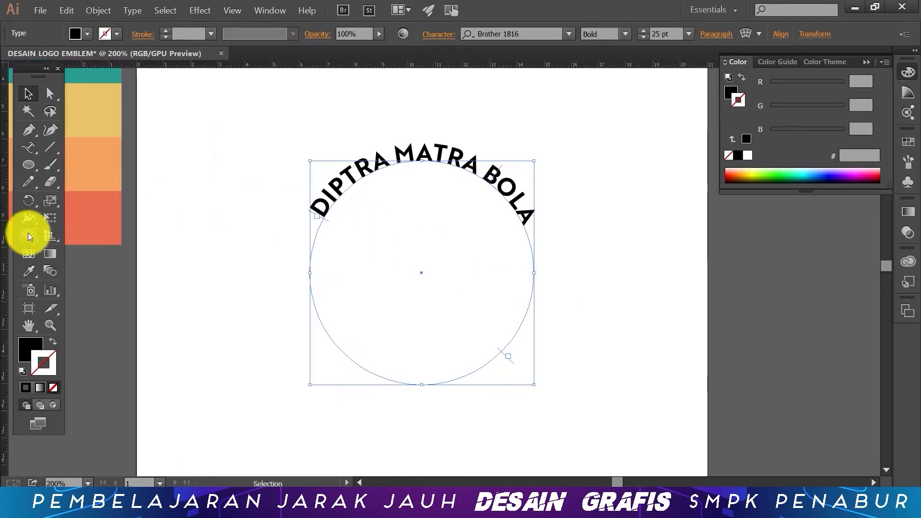
left_click_drag(8, 251, 421, 291)
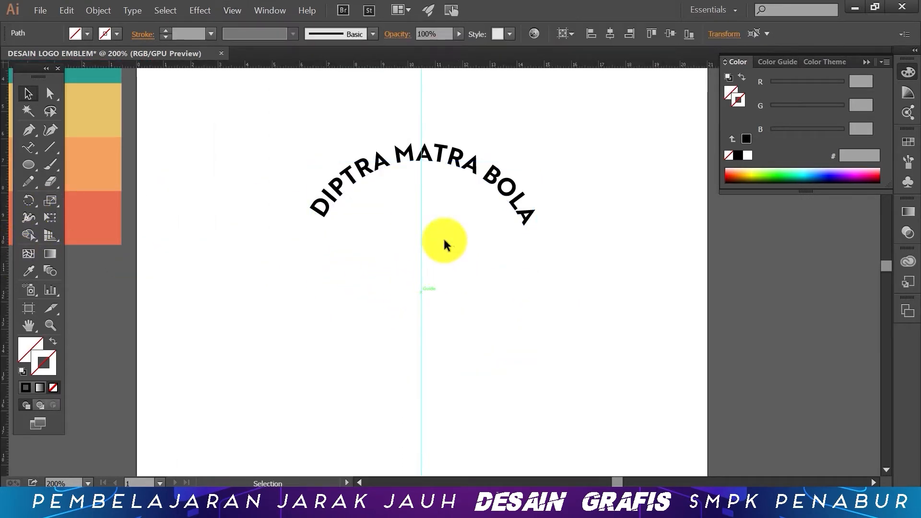
Step: Place a horizontal guide through the center of the curved text's circle
left_click(470, 182)
left_click(471, 168)
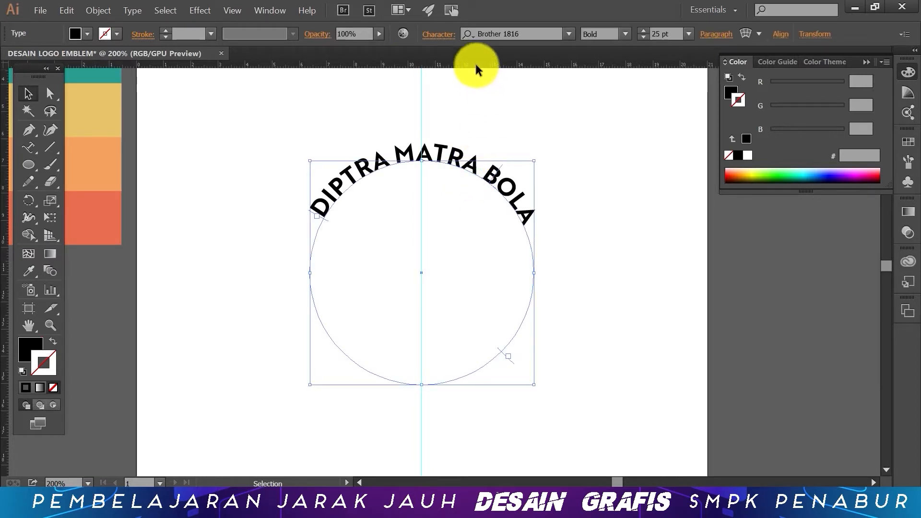
left_click_drag(475, 65, 485, 272)
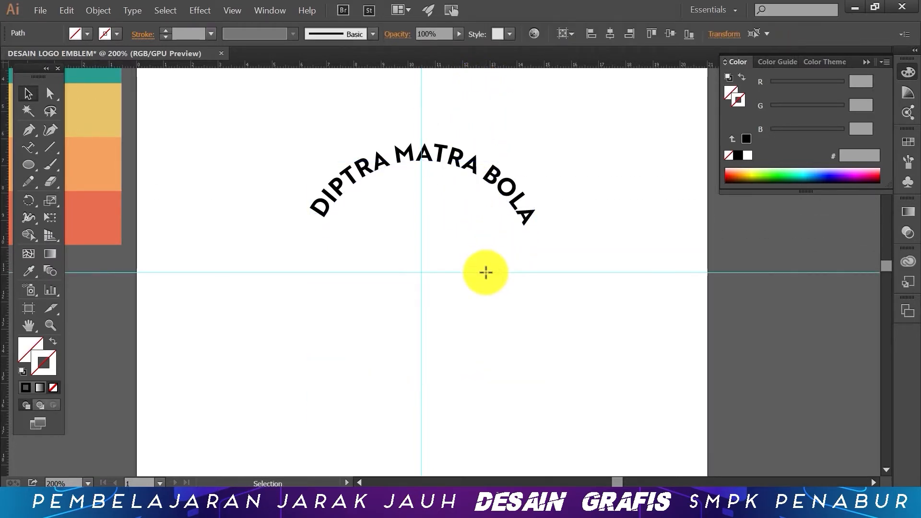
left_click(369, 165)
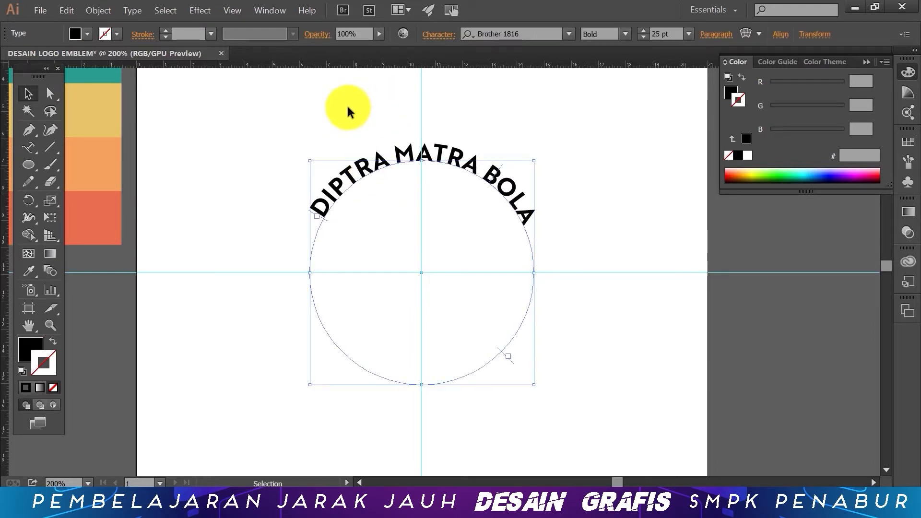
left_click(346, 103)
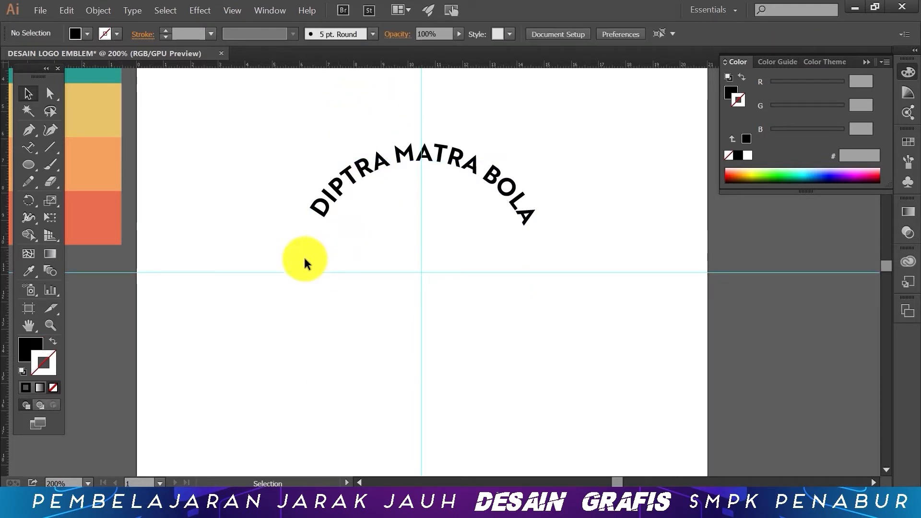
Step: Copy the curved text "DIPTRA MATRA BOLA" and paste the duplicate directly in front of the original
left_click(375, 163)
left_click(68, 12)
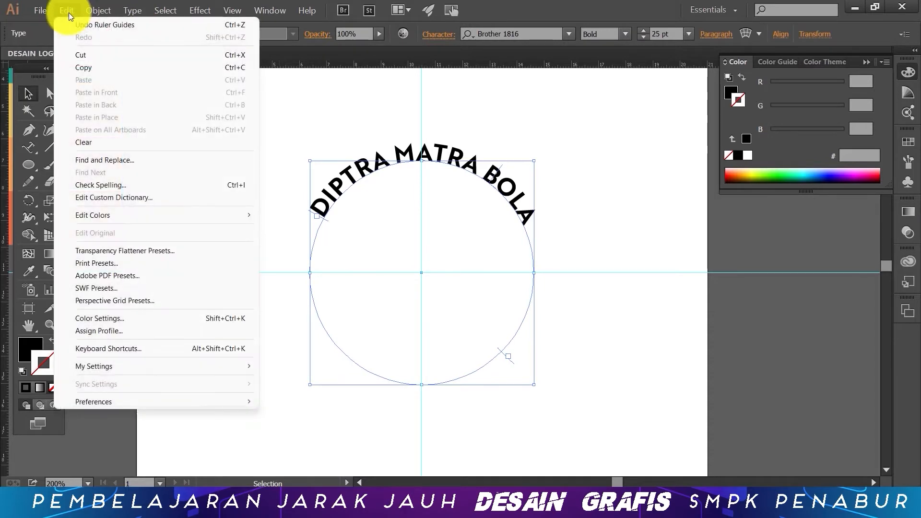
left_click(92, 66)
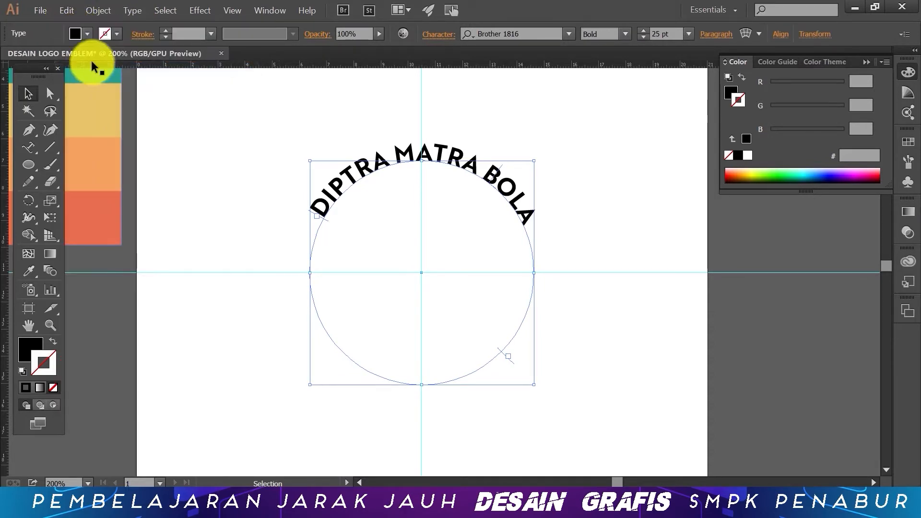
left_click(59, 12)
left_click(117, 88)
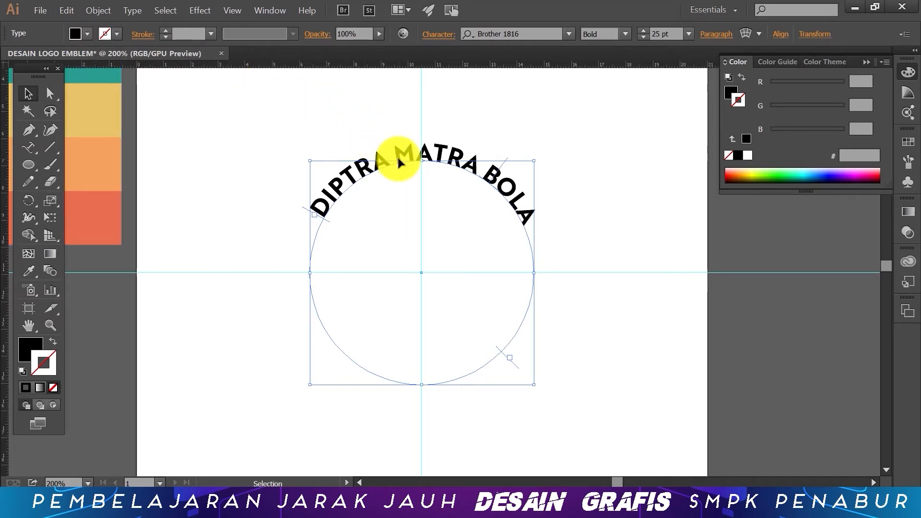
Step: Move the duplicate text's path brackets around the circle so its lettering is centered along the bottom arc
left_click(50, 94)
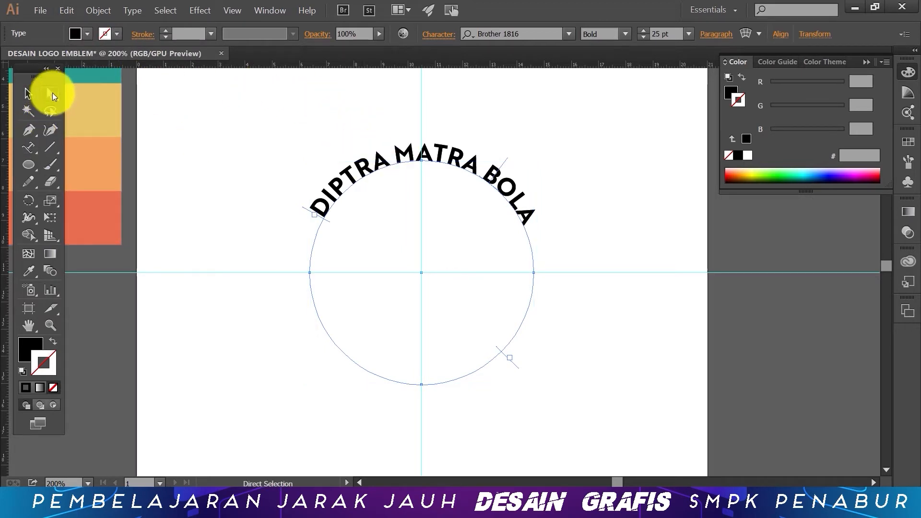
left_click_drag(325, 222, 499, 355)
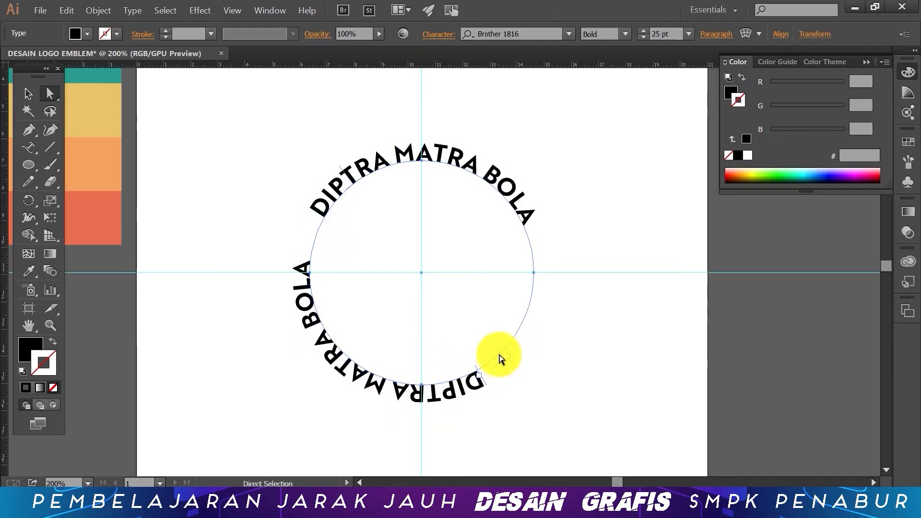
left_click(540, 268)
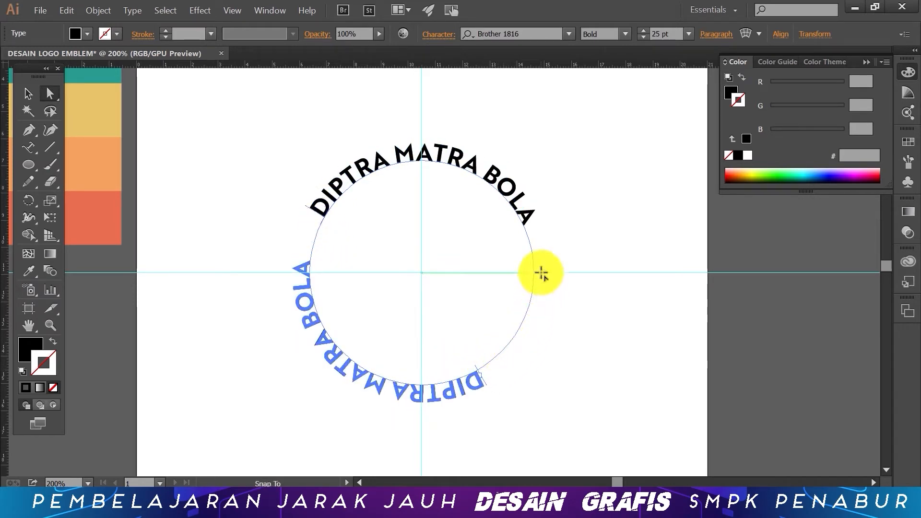
left_click_drag(486, 382, 531, 329)
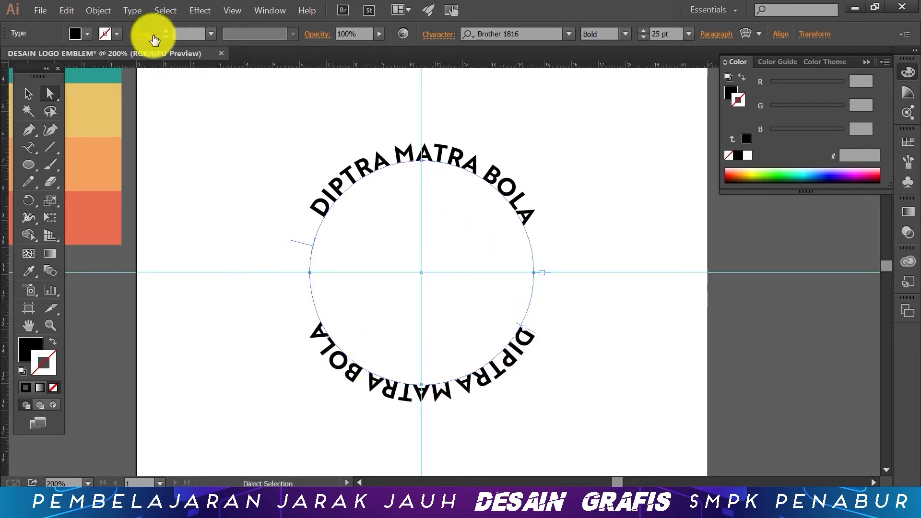
Step: Open the Type on a Path options for the duplicate text and enable Flip with Preview on
left_click(129, 11)
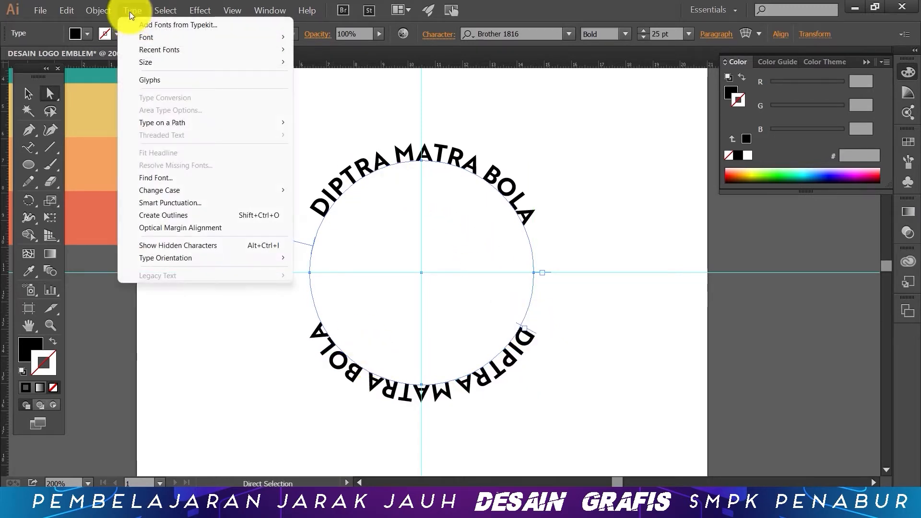
mouse_move(170, 123)
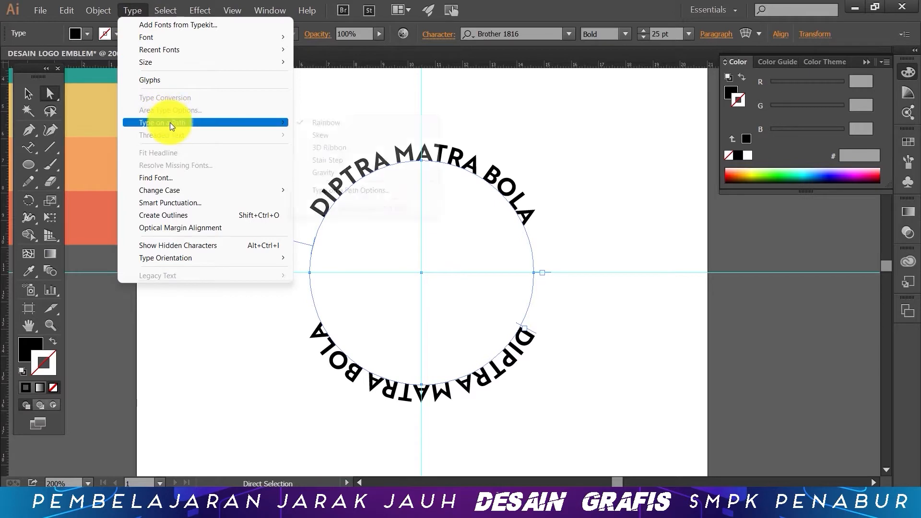
left_click(388, 190)
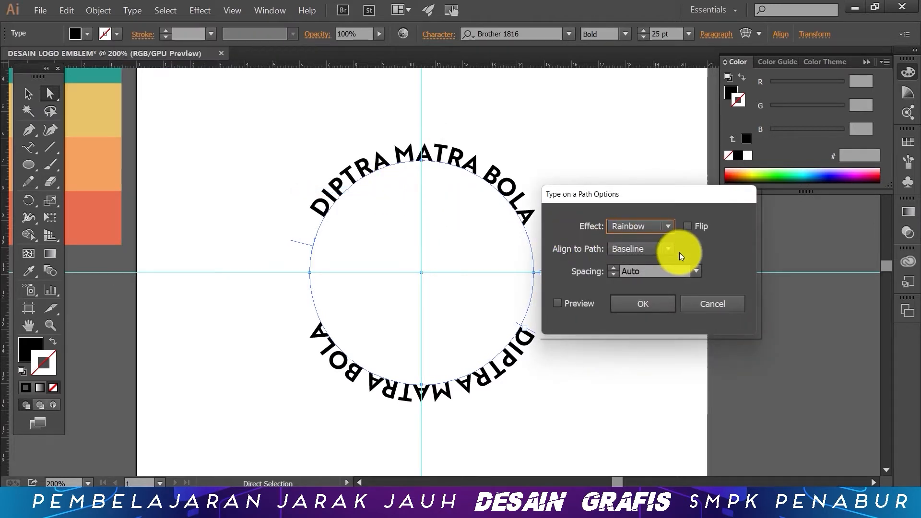
left_click(672, 224)
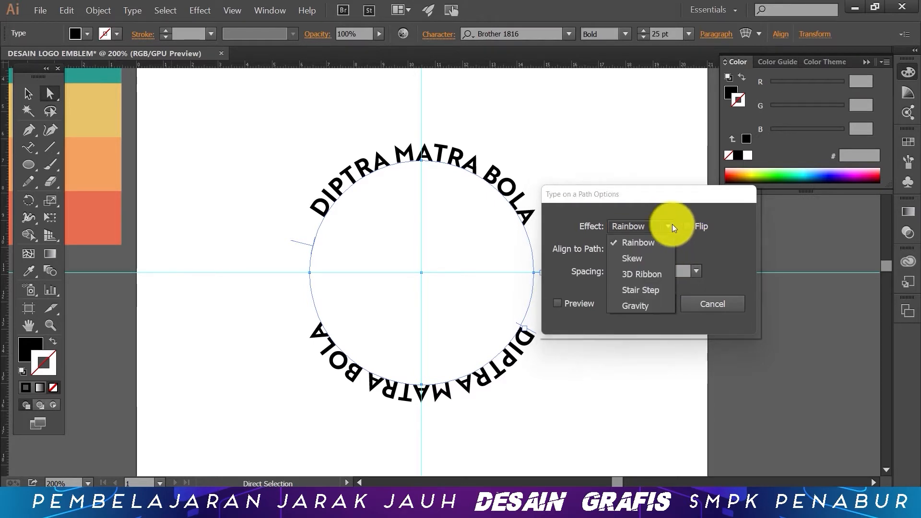
left_click(674, 229)
left_click(666, 249)
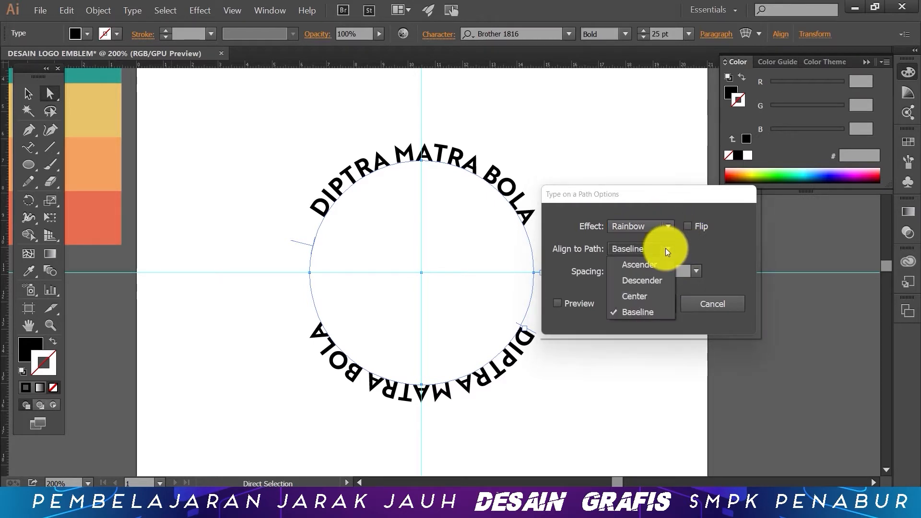
left_click(687, 227)
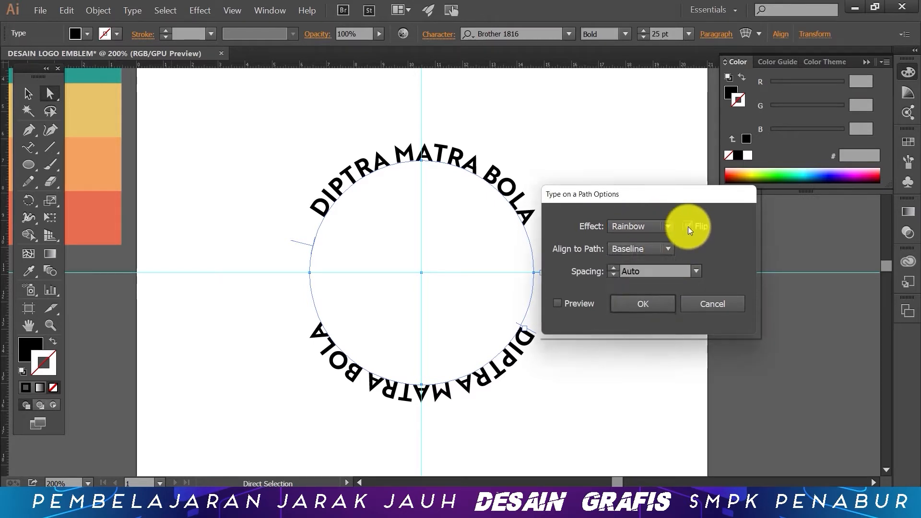
left_click(558, 303)
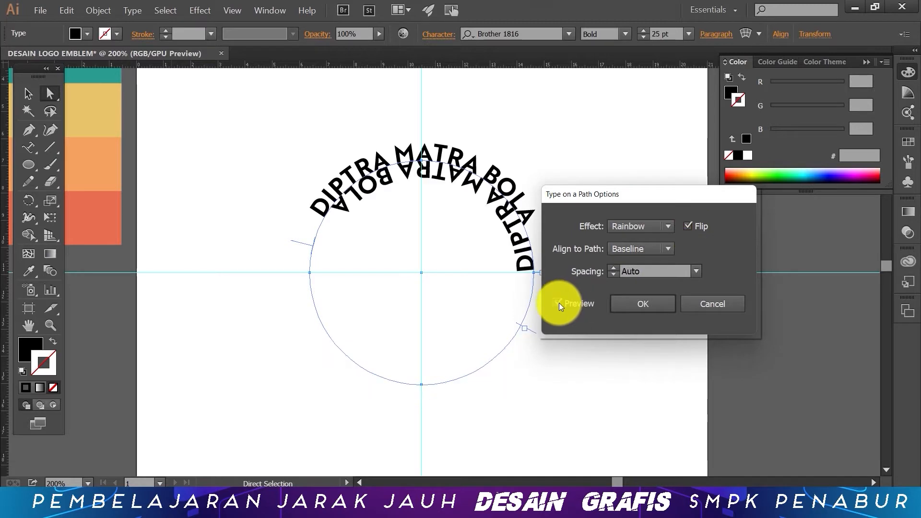
Step: Align the flipped text to the path by Ascender, keeping the Rainbow effect and Auto spacing, and apply the options
left_click(668, 229)
left_click(688, 244)
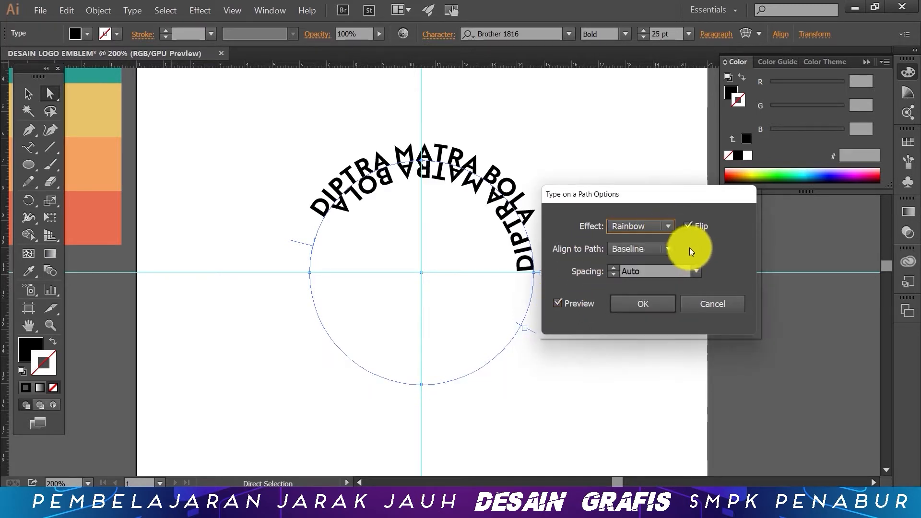
left_click(666, 248)
left_click(649, 264)
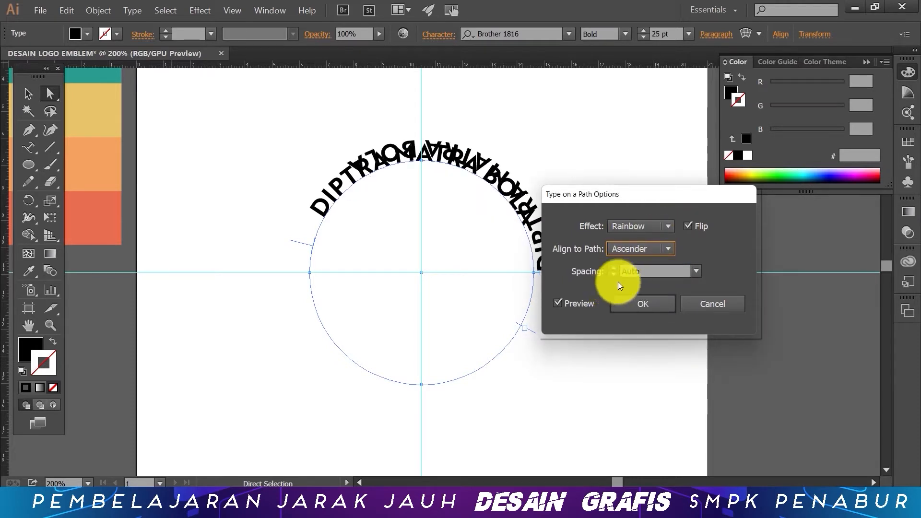
left_click(694, 272)
left_click(657, 259)
left_click(658, 254)
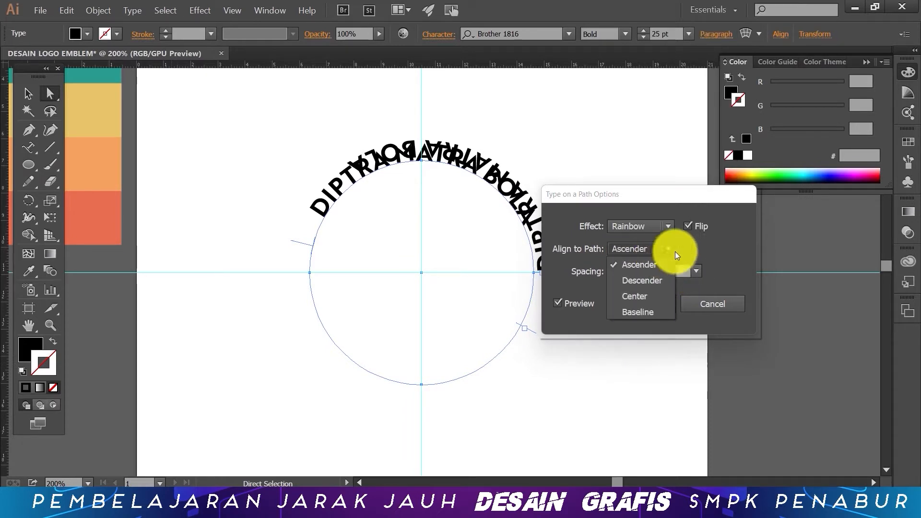
left_click(675, 251)
left_click(638, 303)
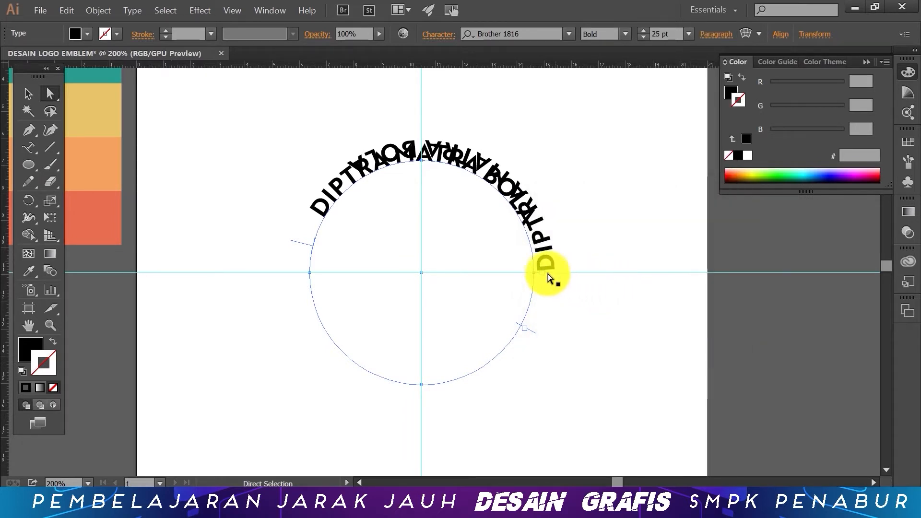
Step: Move the flipped text's brackets to center it along the circle's bottom and replace its wording with "FOOTBALL MAGAZINE"
left_click_drag(548, 271, 304, 276)
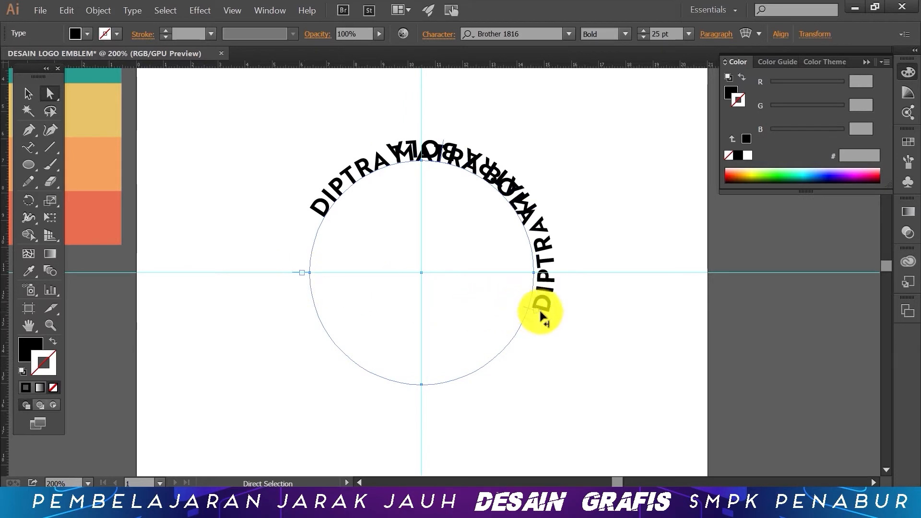
left_click_drag(539, 310, 281, 348)
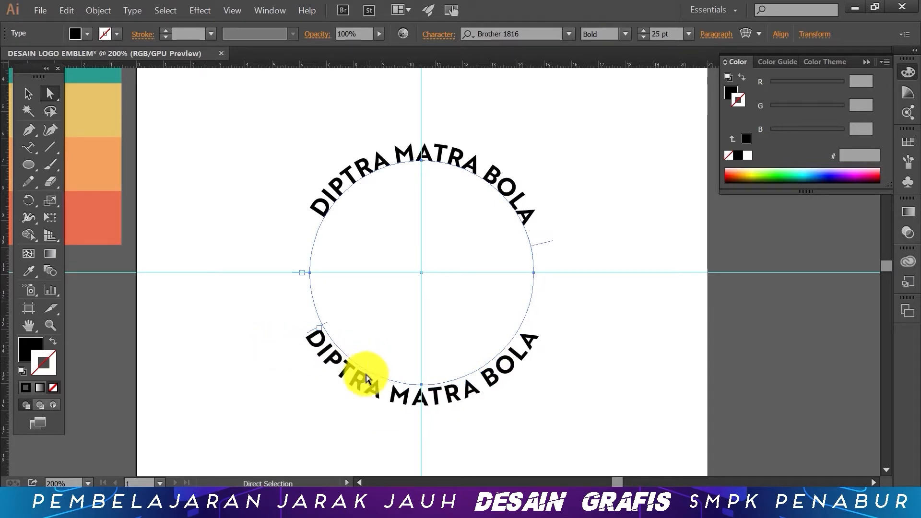
key("t")
left_click_drag(308, 334, 535, 333)
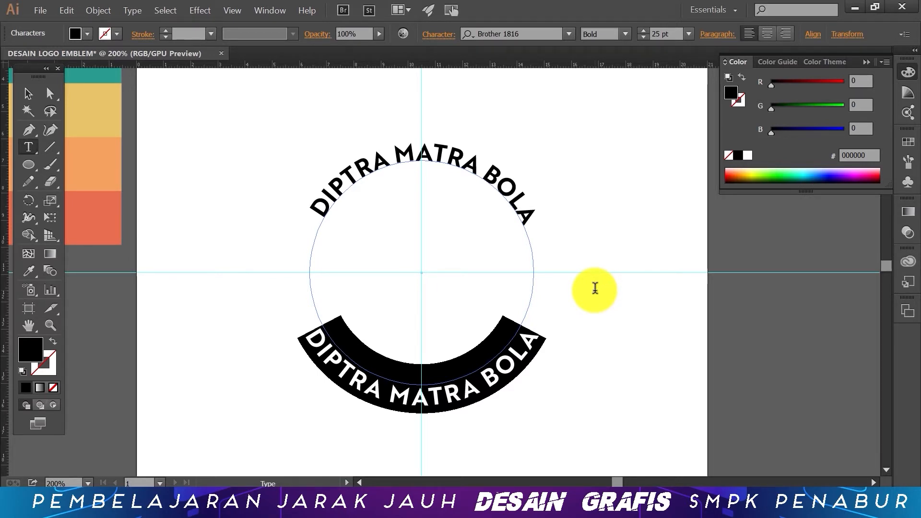
type("FOOTB")
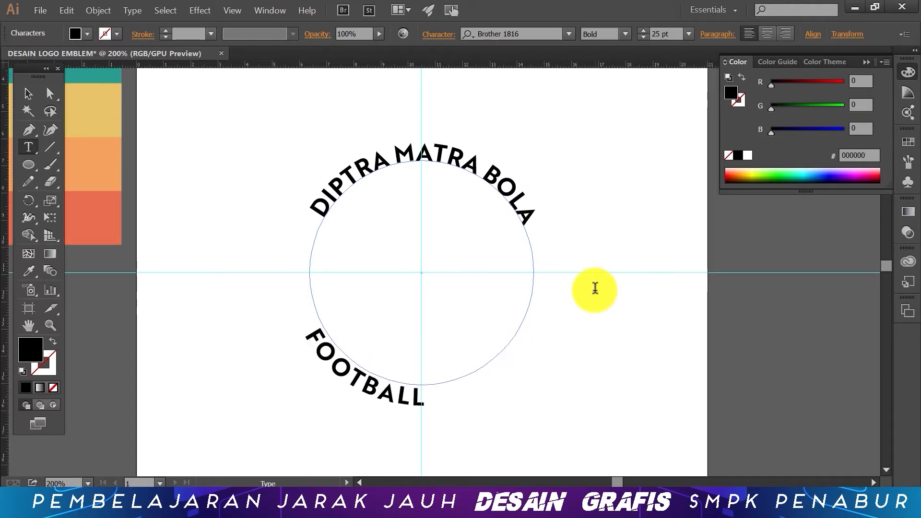
type("ALL MAGAZINE")
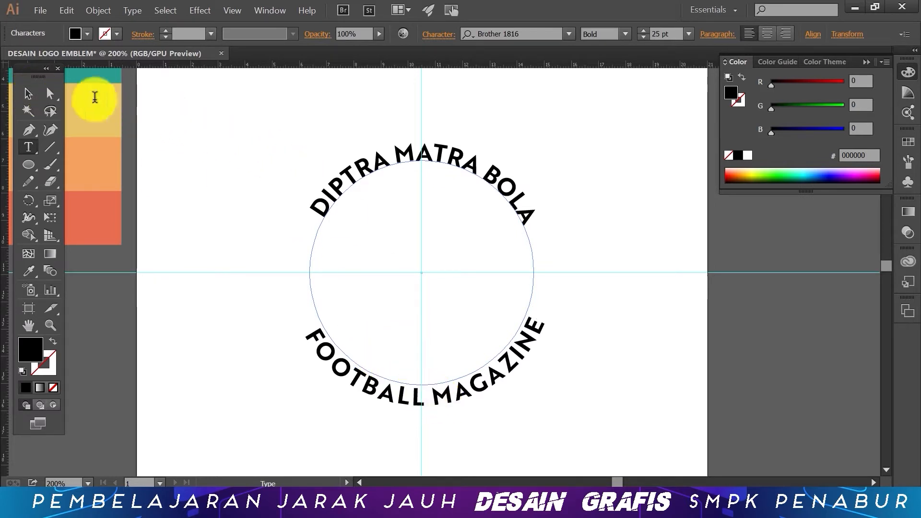
left_click(50, 93)
left_click(213, 208)
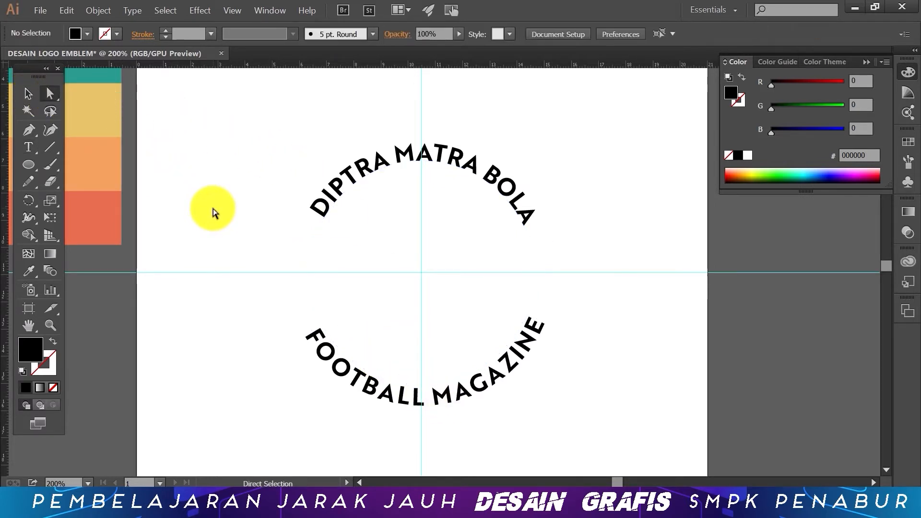
left_click(346, 367)
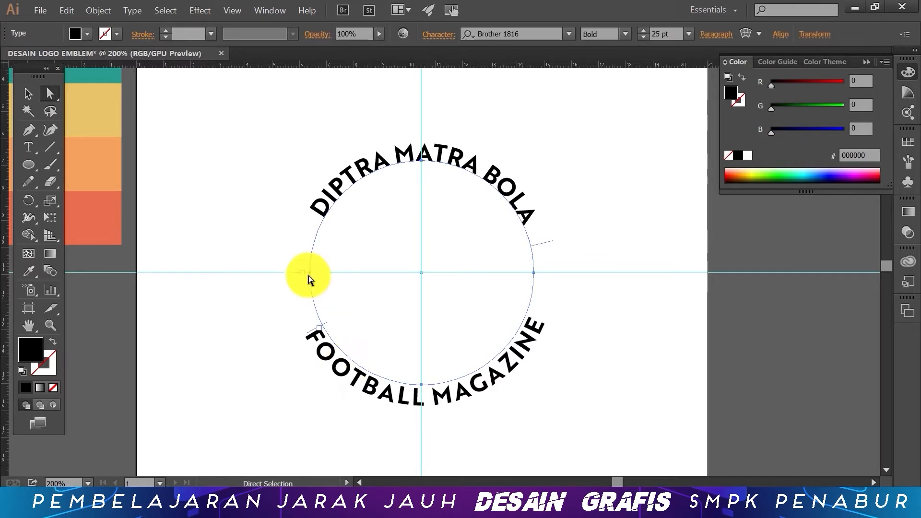
left_click(252, 231)
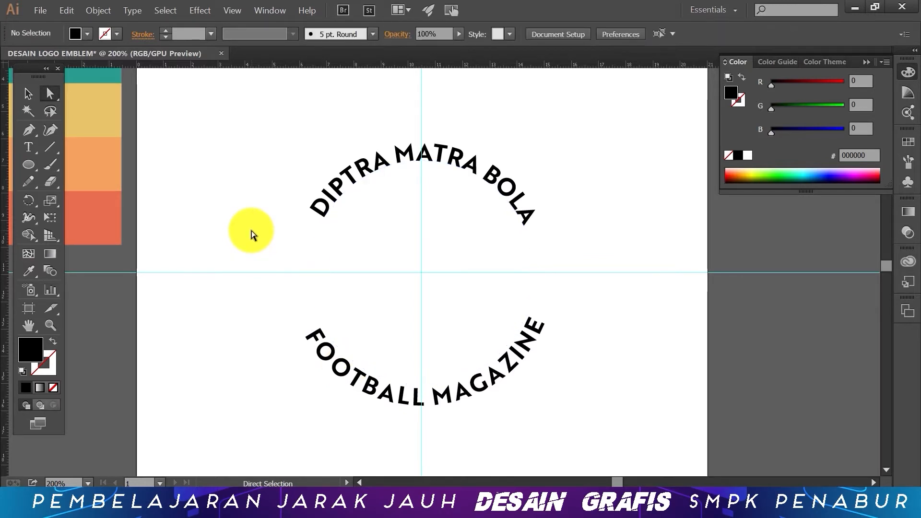
Step: Increase the upper text "DIPTRA MATRA BOLA" to 28 pt and shift its start bracket slightly counterclockwise to recenter it
left_click(351, 170)
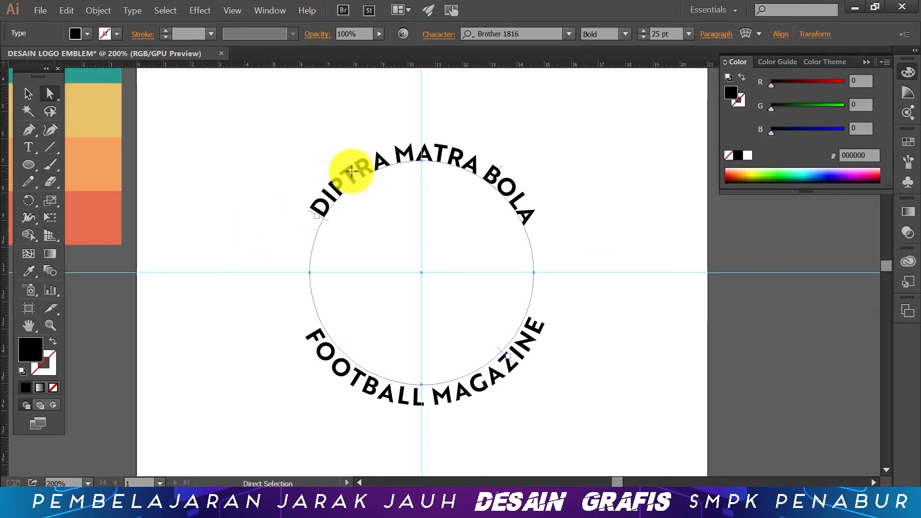
left_click(643, 30)
left_click(644, 30)
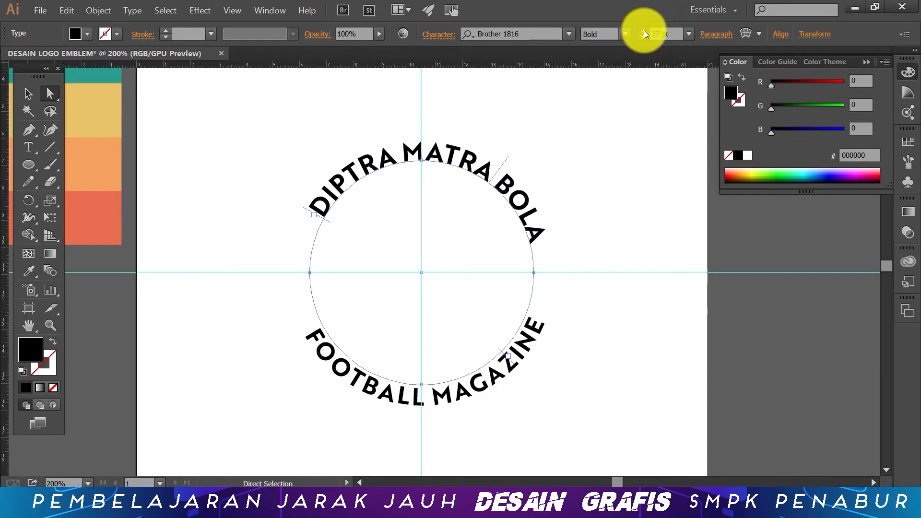
left_click(644, 30)
left_click_drag(322, 218, 316, 229)
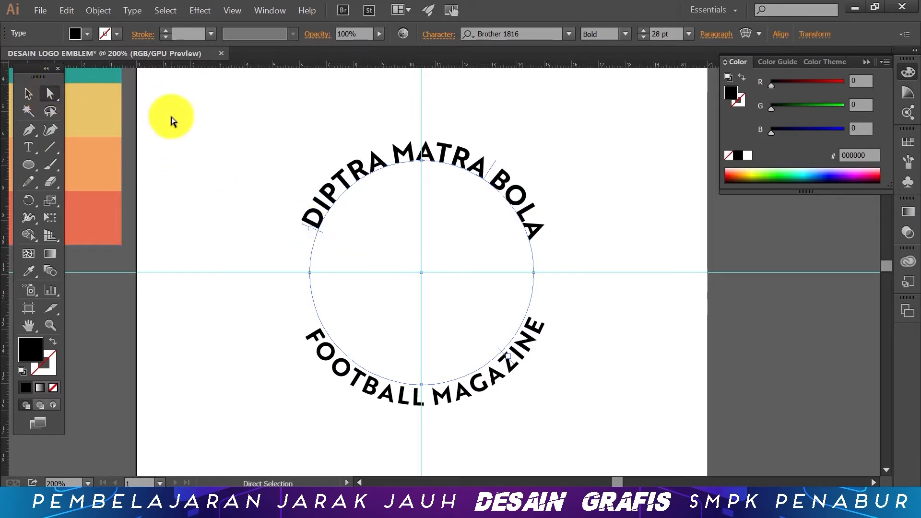
left_click(172, 117)
Step: Draw a black-filled circle centred on the guide intersection, large enough to enclose both curved texts
left_click(32, 165)
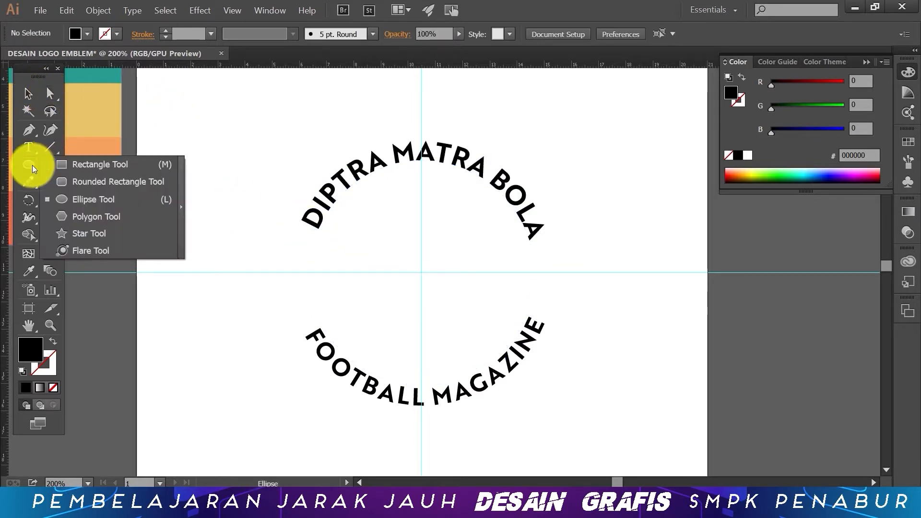
left_click(103, 199)
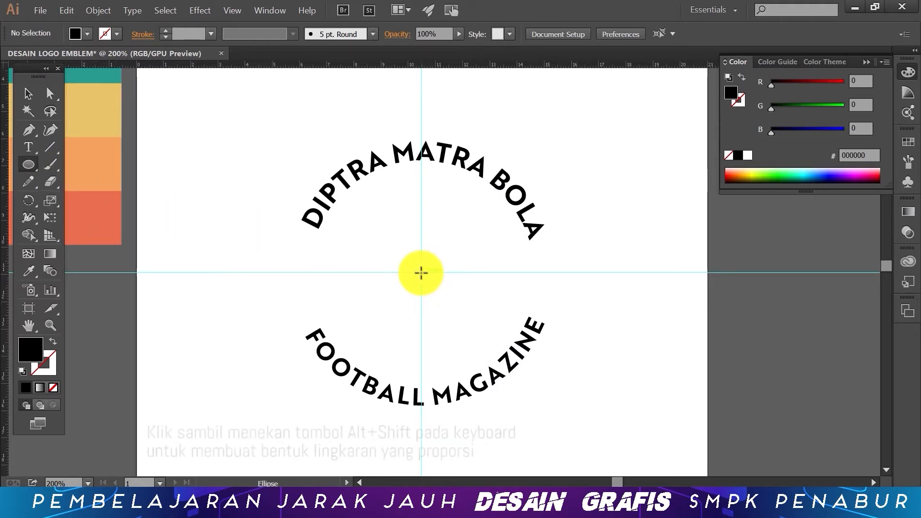
left_click_drag(421, 273, 571, 429)
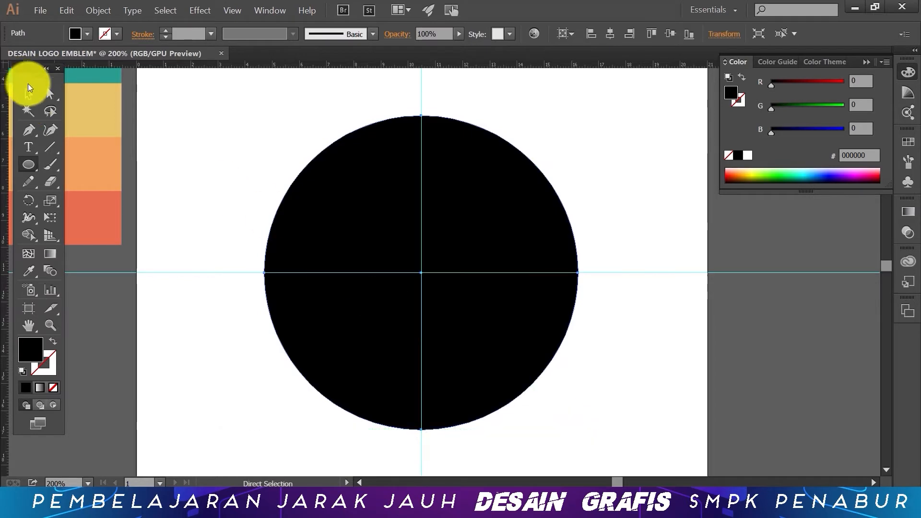
left_click(29, 93)
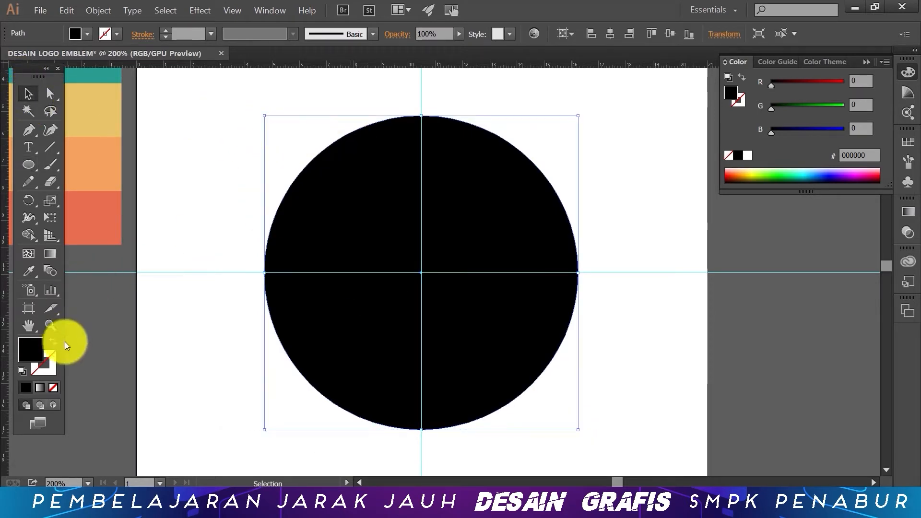
Step: Fill the new circle with the palette's teal (42, 157, 143) using the Eyedropper
left_click(28, 270)
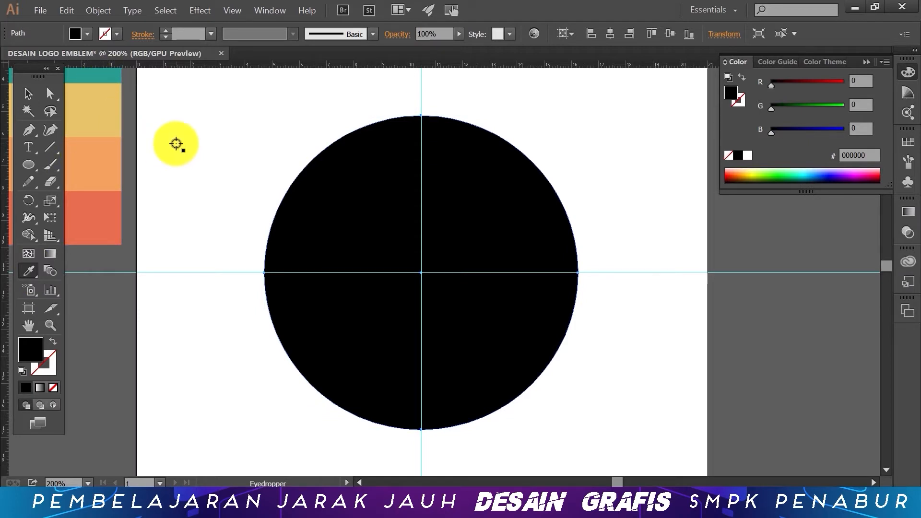
key("space")
left_click_drag(196, 167, 353, 253)
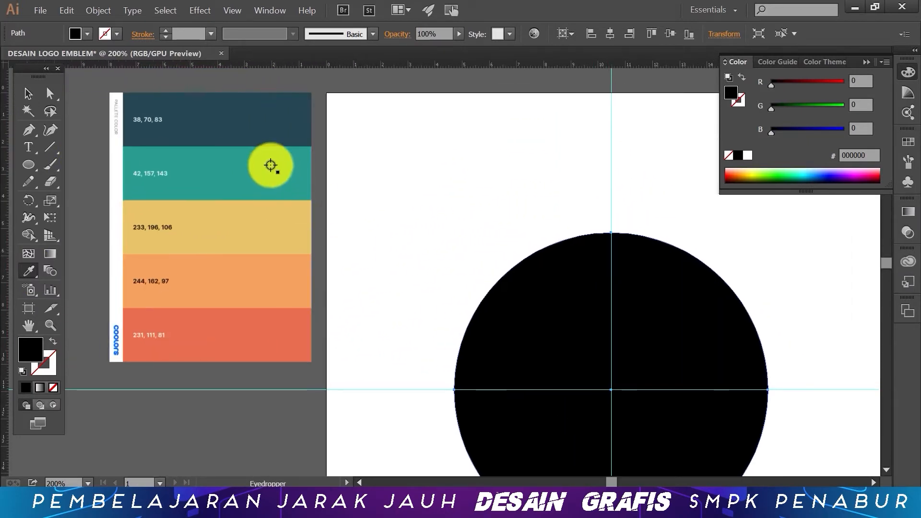
left_click(257, 131)
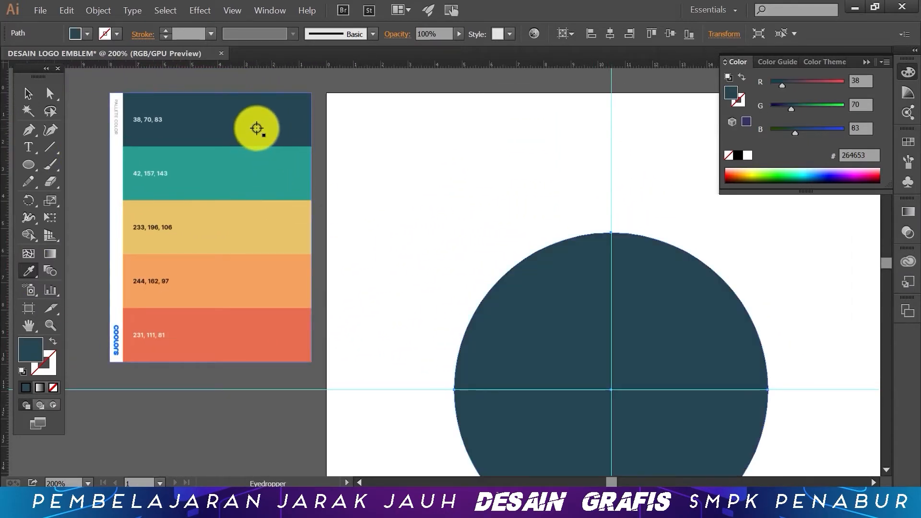
left_click(257, 184)
Step: Send the teal circle to the back, behind both curved texts, and deselect it
left_click(27, 325)
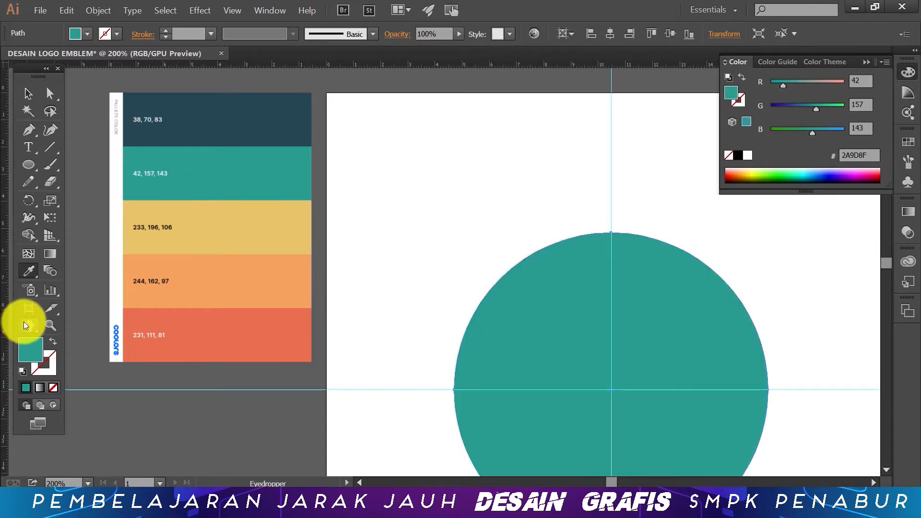
left_click_drag(444, 350, 336, 254)
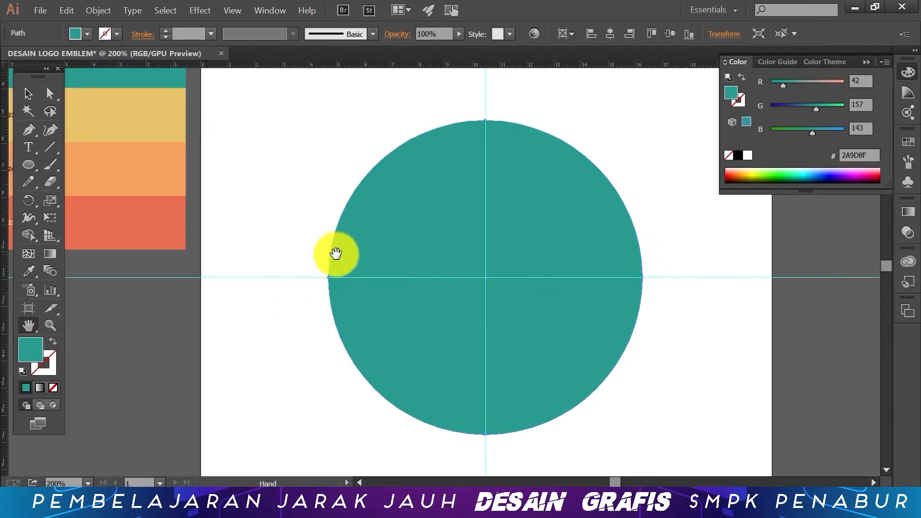
key("ctrl+minus")
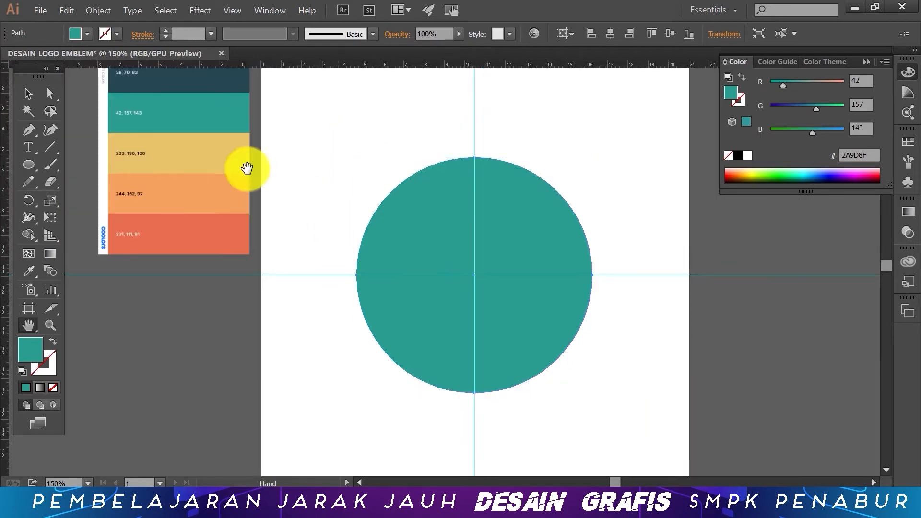
left_click(27, 93)
left_click(374, 107)
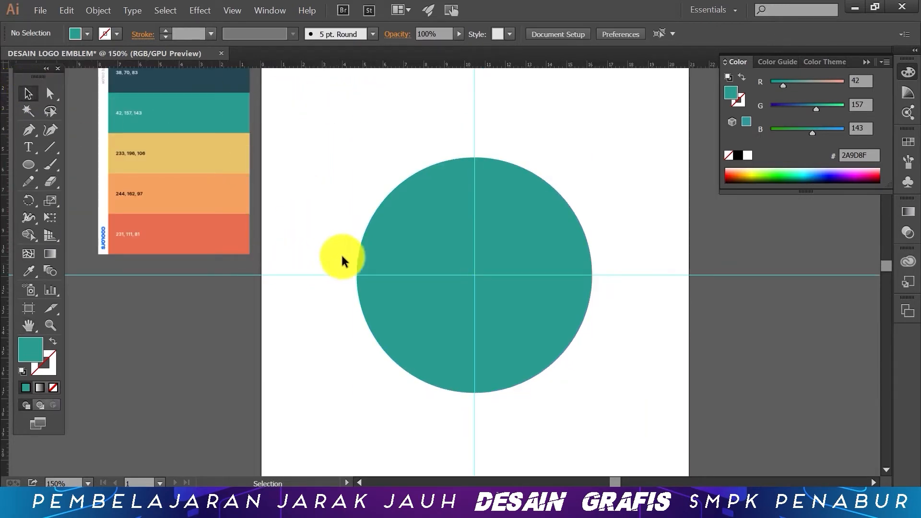
left_click(397, 230)
right_click(398, 231)
mouse_move(466, 400)
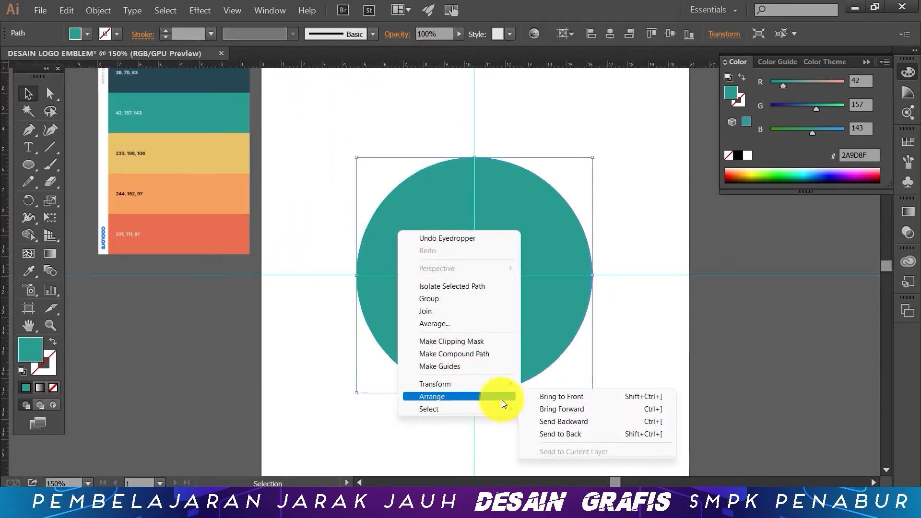
left_click(569, 433)
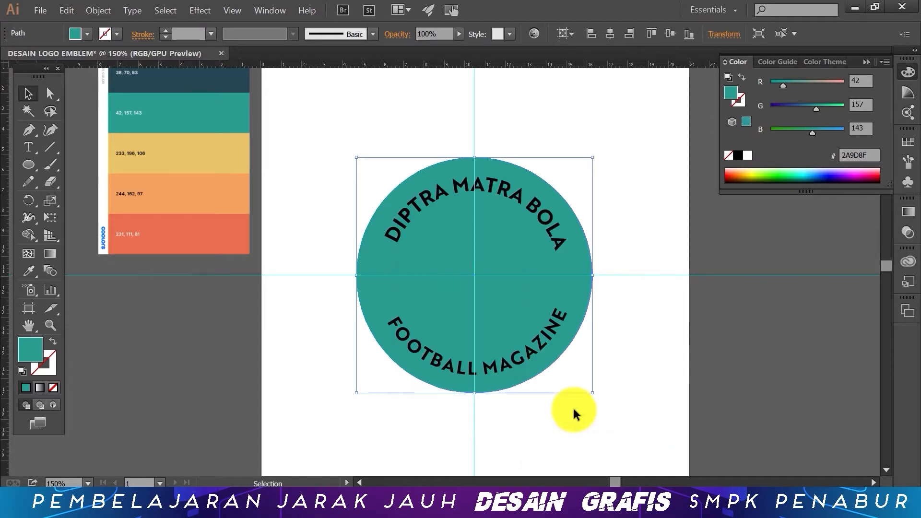
left_click(629, 197)
Step: Create a copy of the teal circle scaled uniformly to 97%
left_click(525, 173)
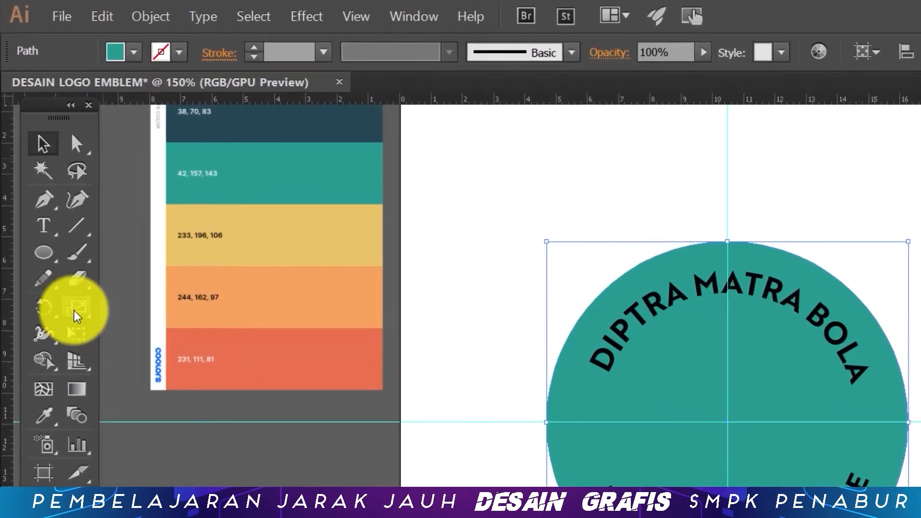
left_click(75, 310)
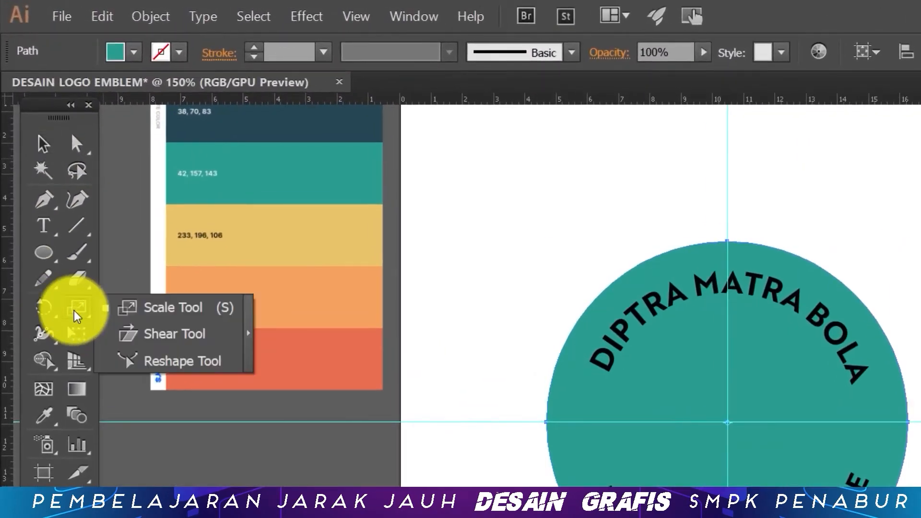
double_click(77, 311)
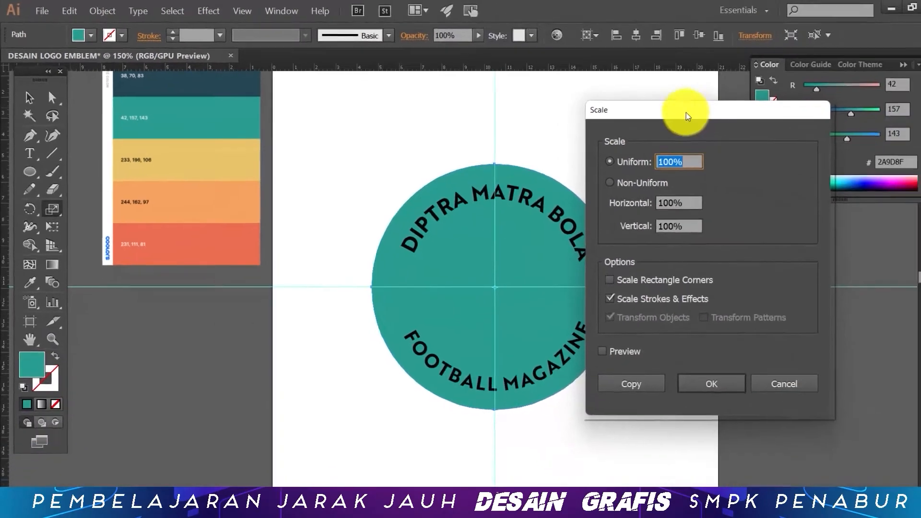
left_click_drag(688, 115, 729, 129)
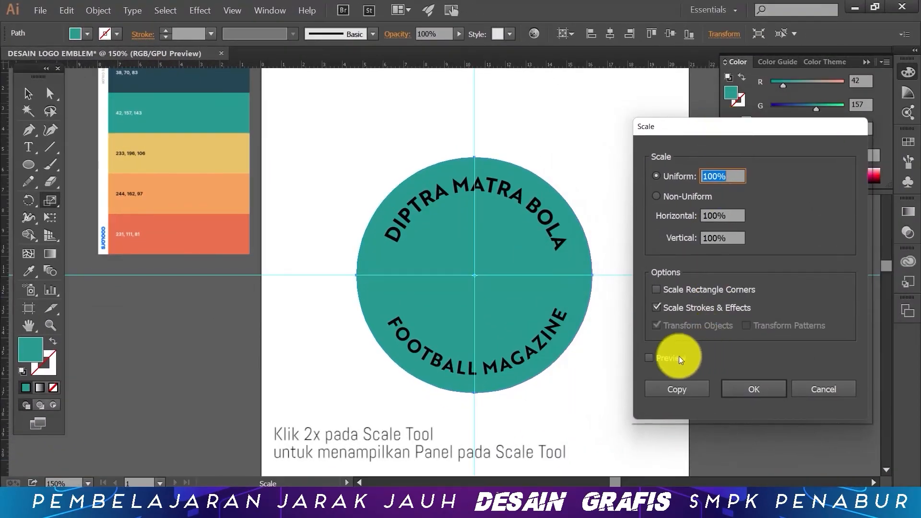
left_click(649, 360)
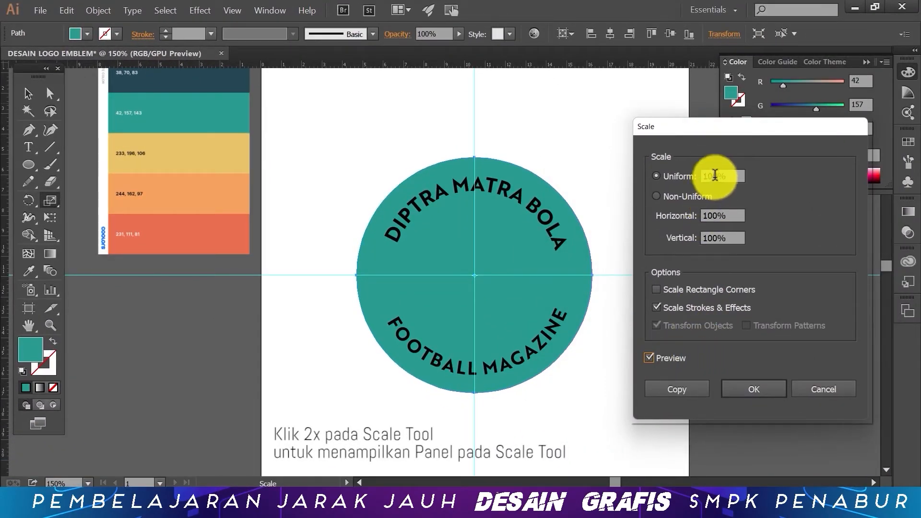
left_click_drag(717, 175, 692, 174)
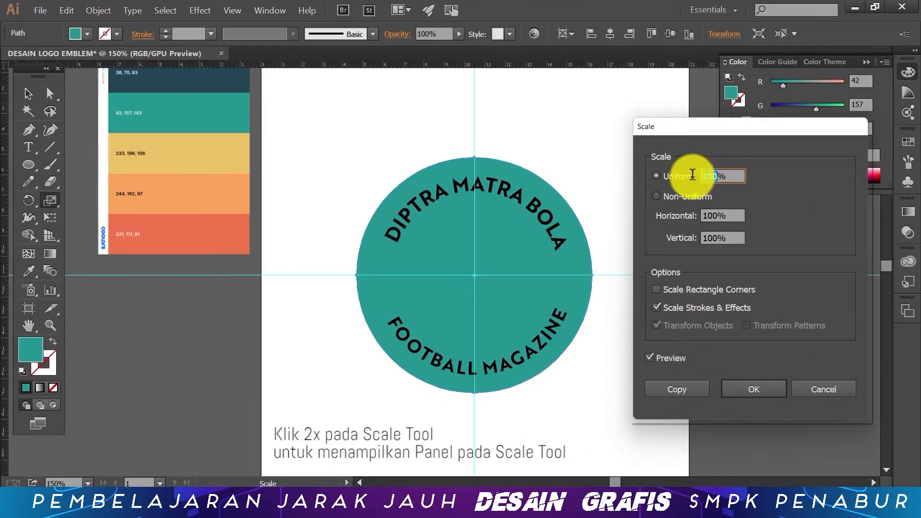
type("97")
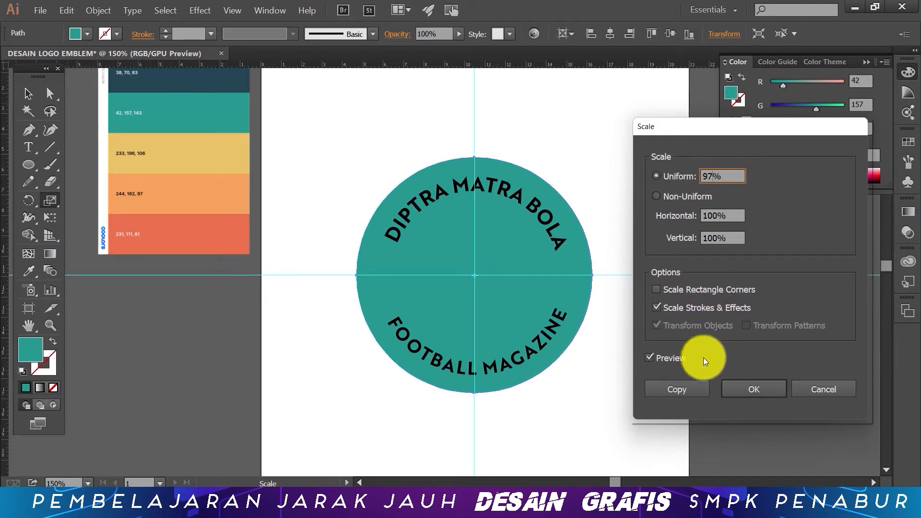
double_click(680, 358)
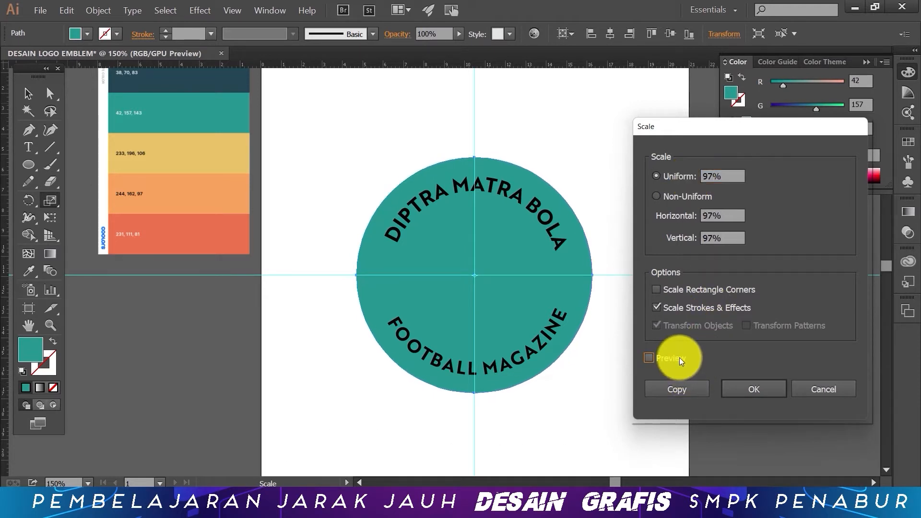
left_click(690, 389)
Step: Fill the smaller circle copy with the palette's yellow (233, 196, 106) using the Eyedropper
left_click(27, 93)
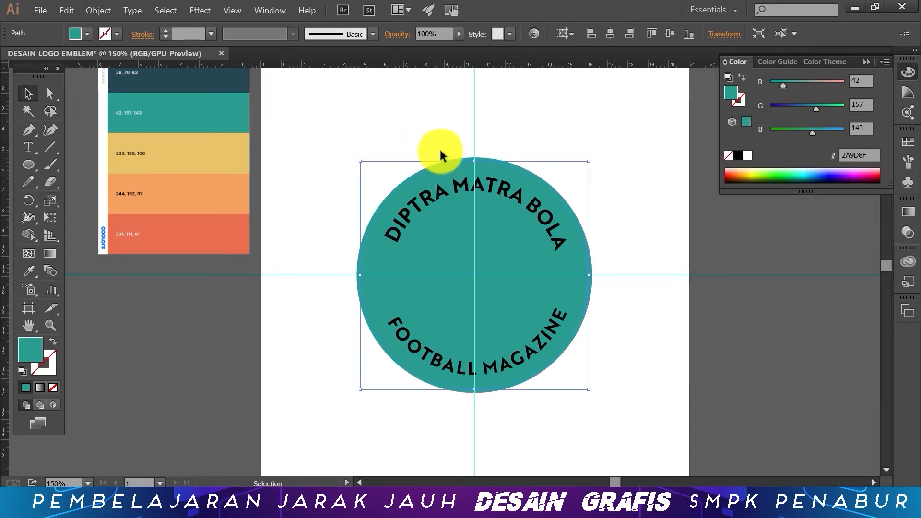
left_click(457, 160)
left_click(457, 161)
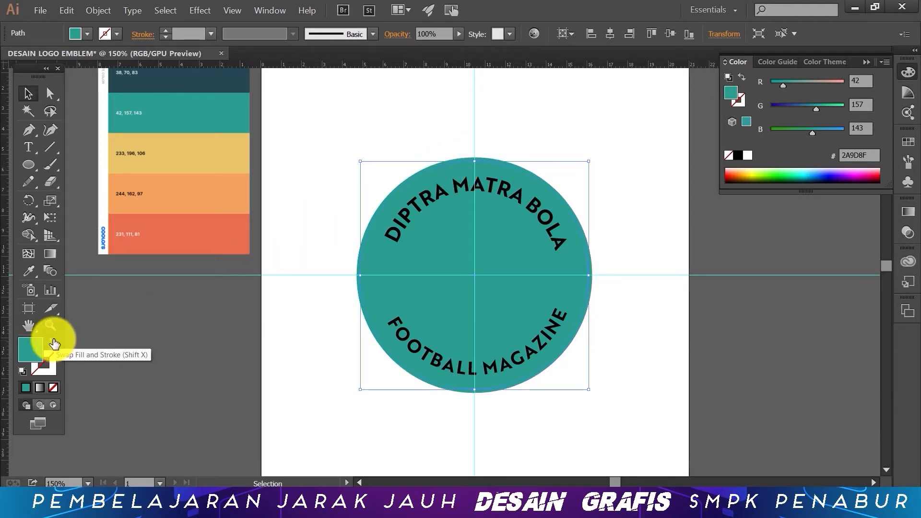
left_click(29, 271)
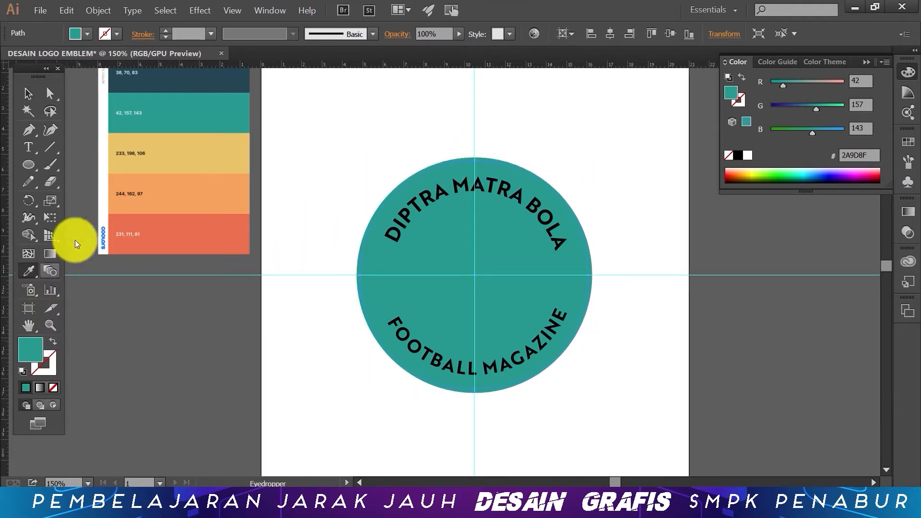
left_click(191, 149)
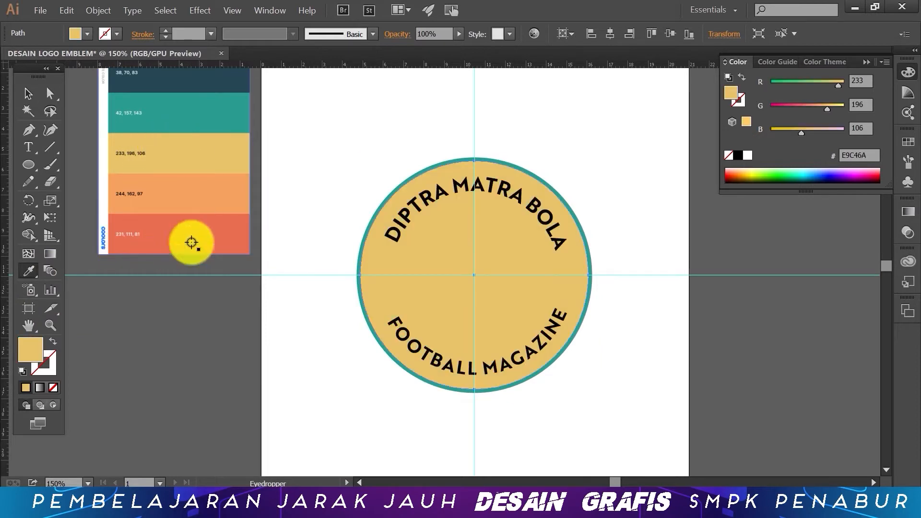
left_click(29, 94)
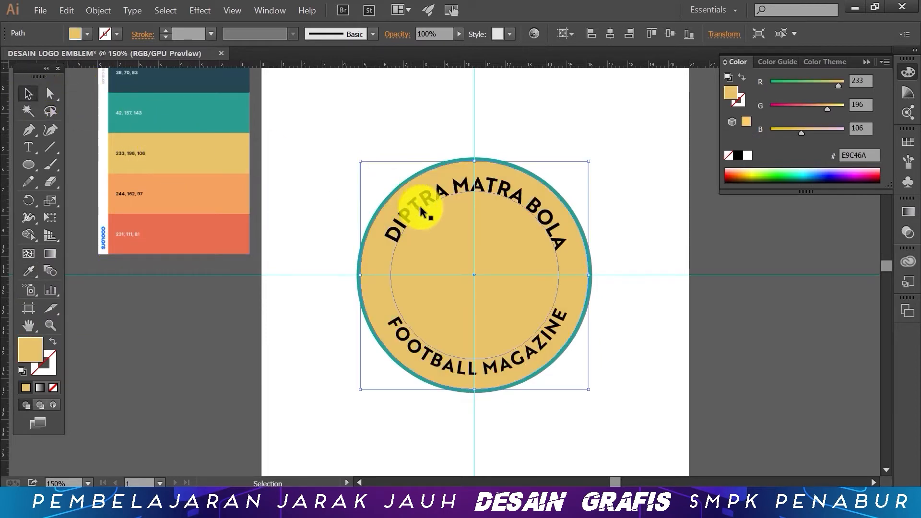
Step: Swap the smaller circle's fill and stroke to make a yellow outline without fill, and set its stroke weight to 3 pt
left_click(53, 342)
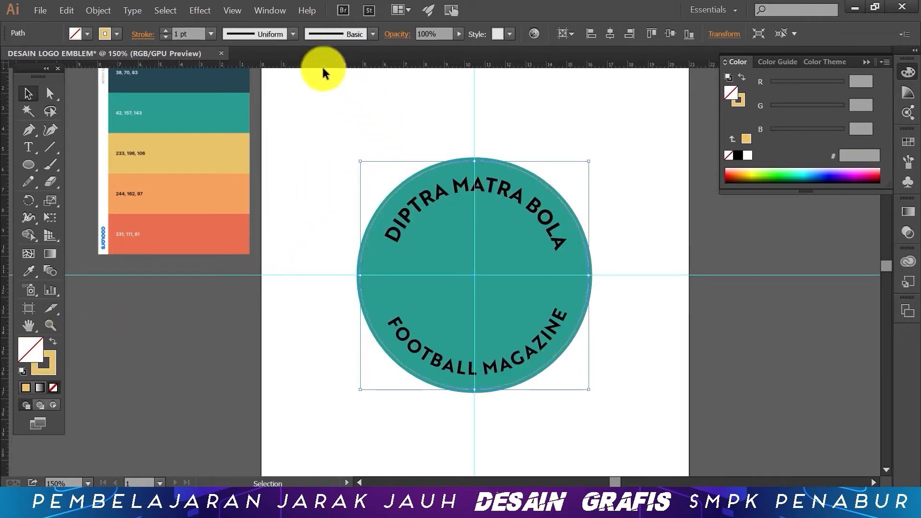
left_click(168, 31)
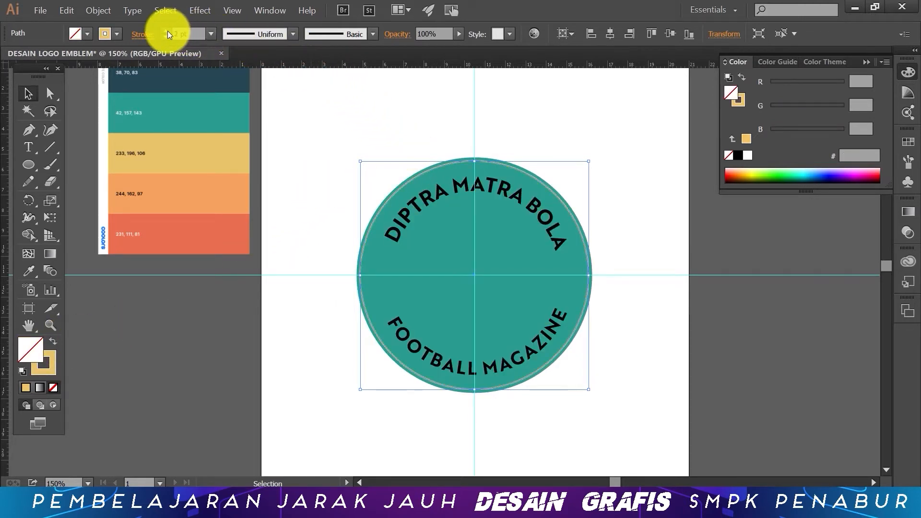
left_click(168, 30)
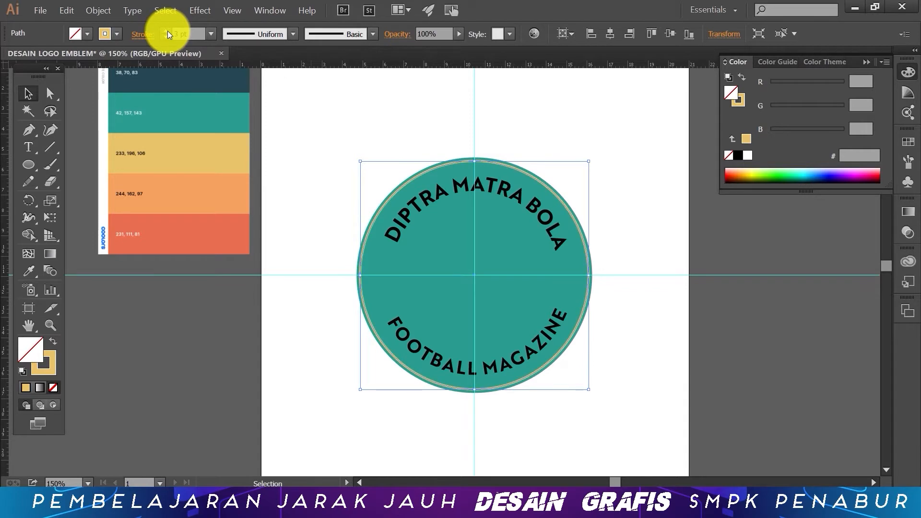
left_click(362, 125)
Step: Shrink the yellow ring proportionally about its centre by about 3%, further inside the teal circle's edge
left_click(459, 164)
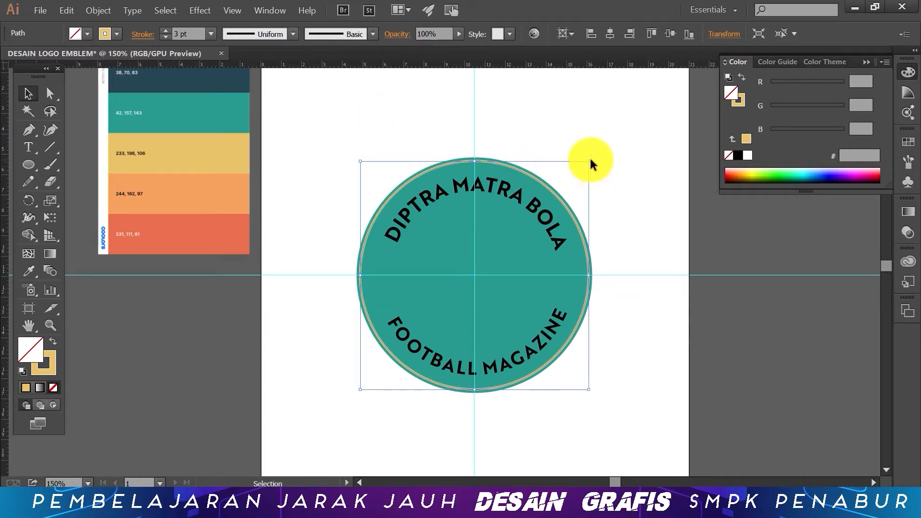
key("shift")
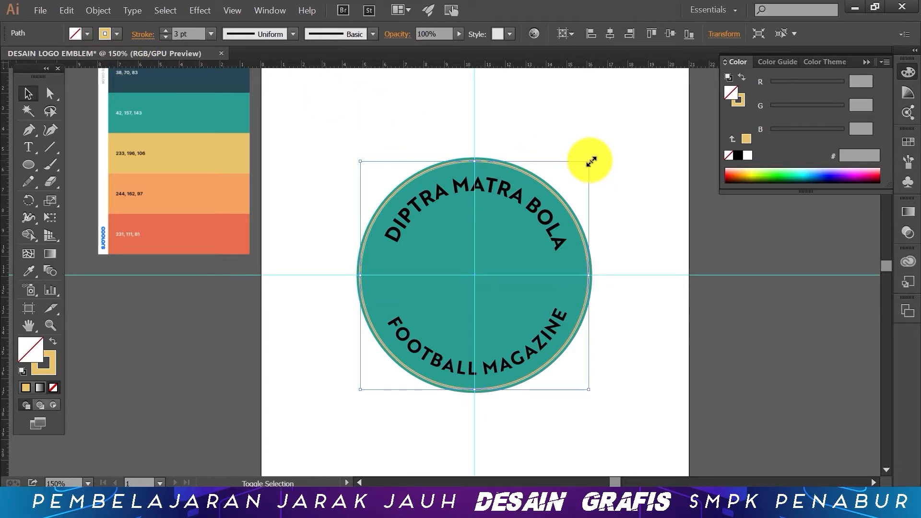
left_click_drag(590, 162, 592, 165)
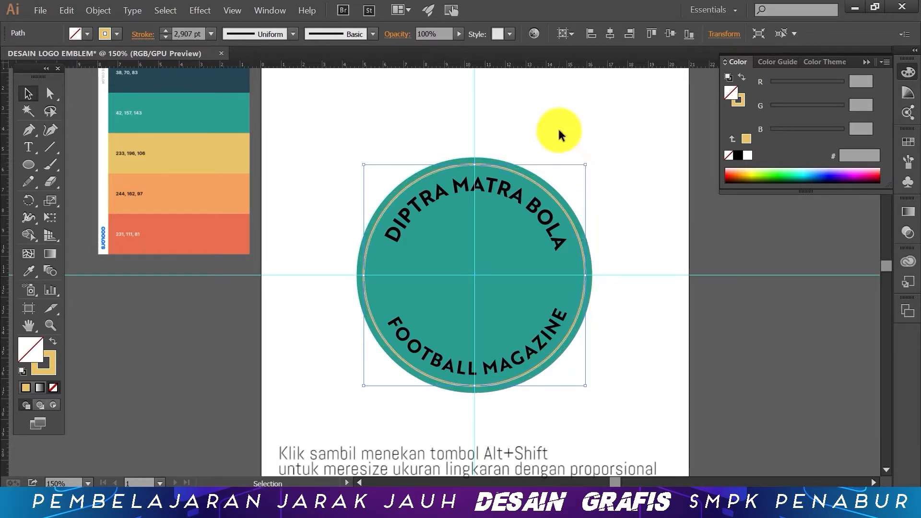
left_click(558, 127)
Step: Create a copy of the yellow ring scaled uniformly to 67%, so it sits inside the two curved texts
left_click(519, 193)
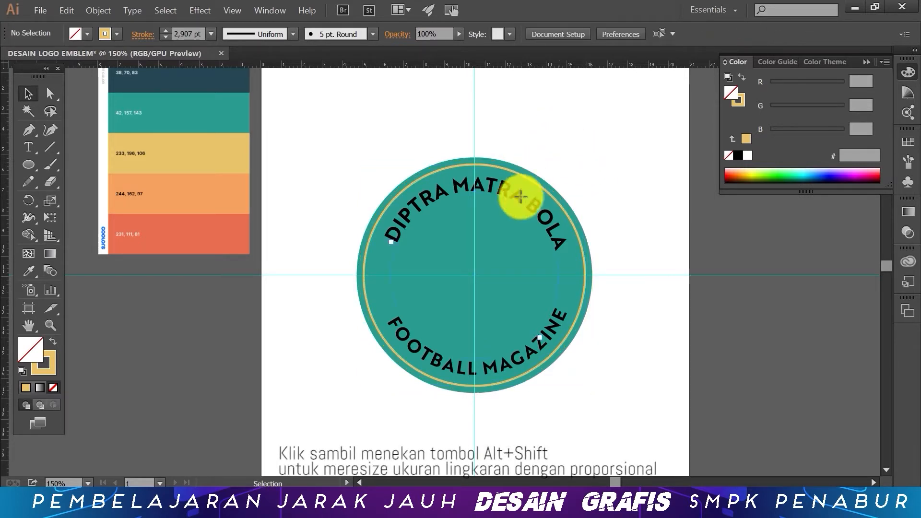
left_click(518, 168)
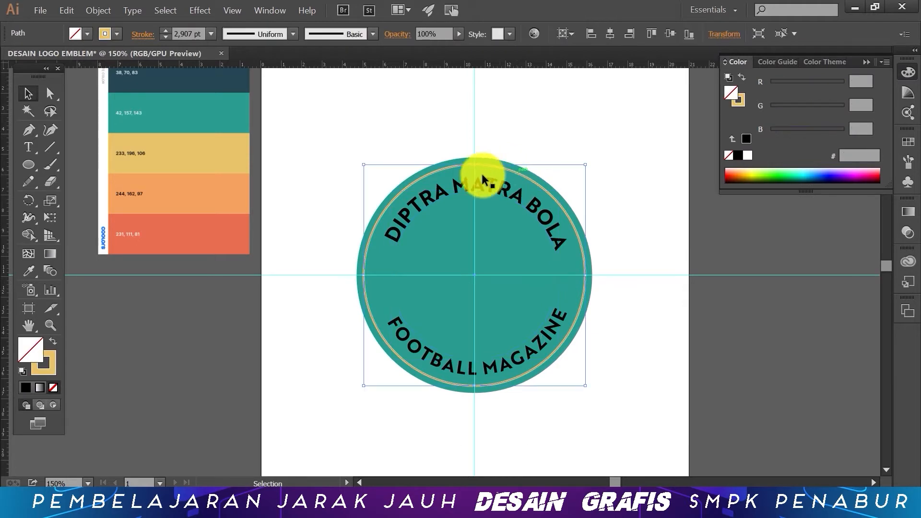
double_click(40, 204)
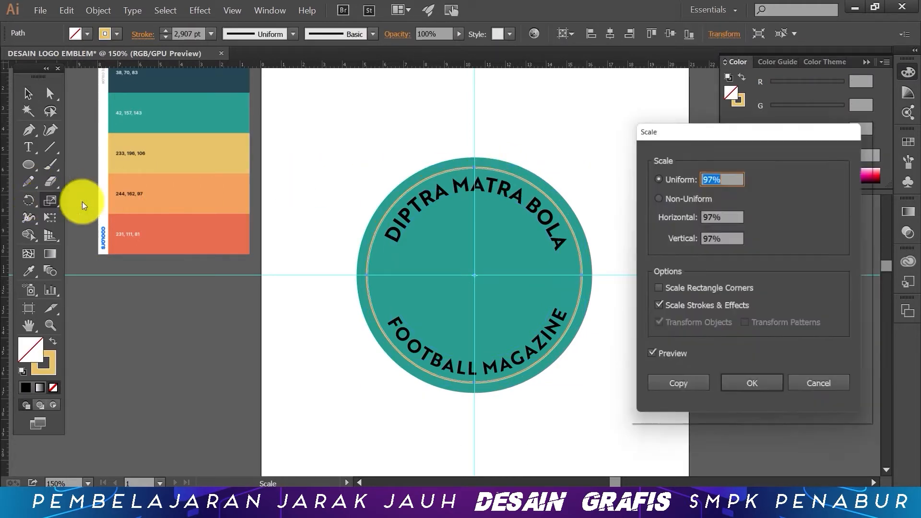
left_click(712, 176)
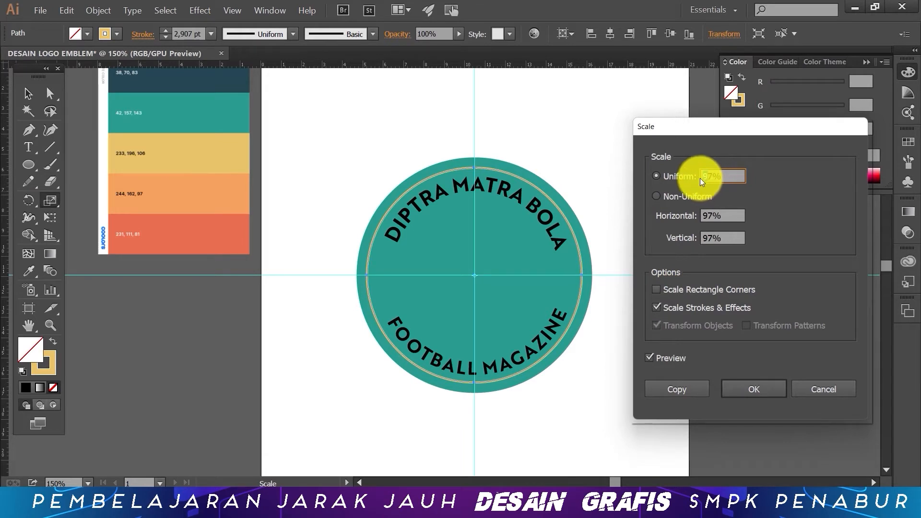
type("7")
left_click(654, 355)
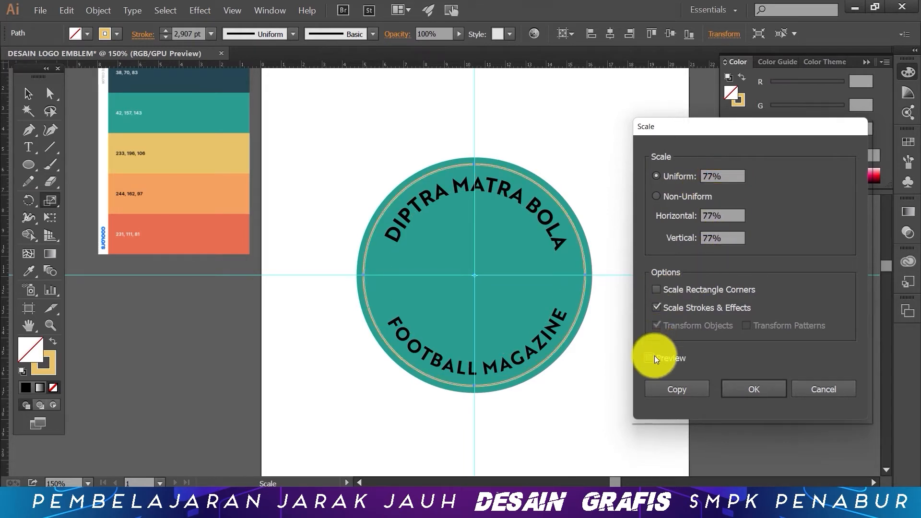
left_click(655, 355)
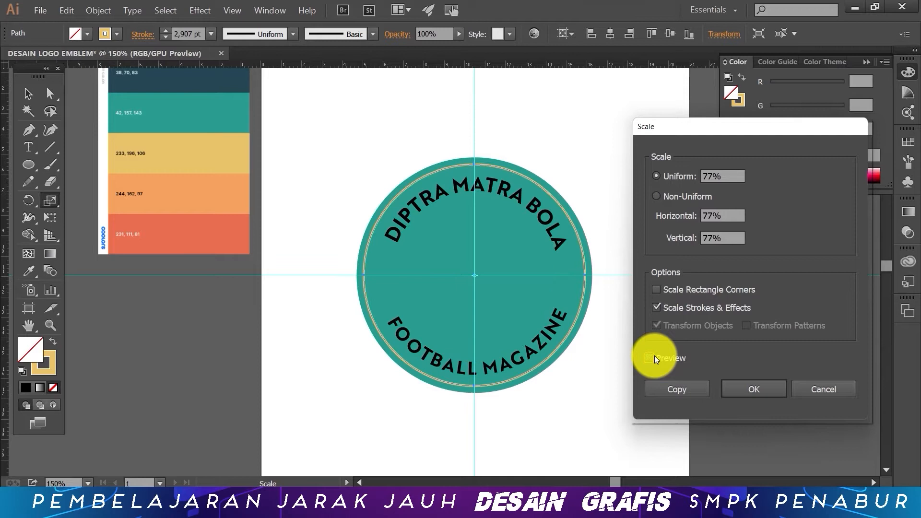
left_click(701, 172)
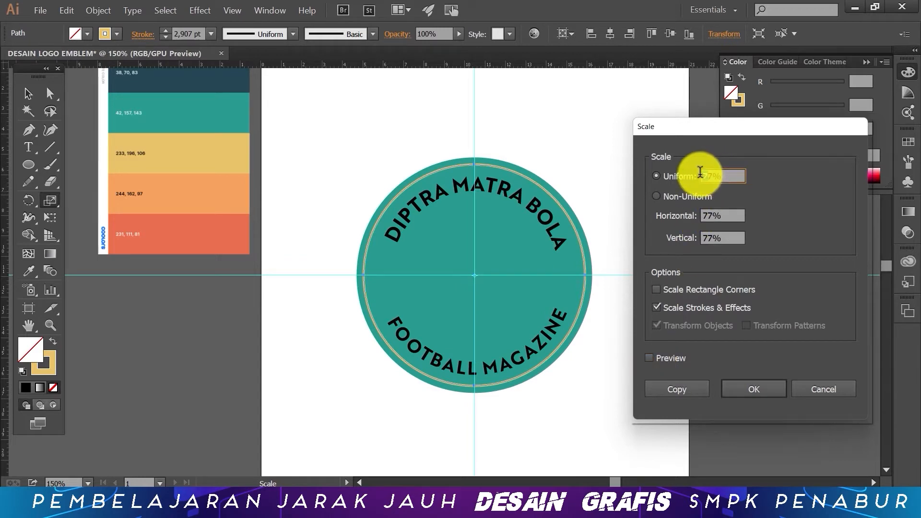
type("6")
left_click(651, 357)
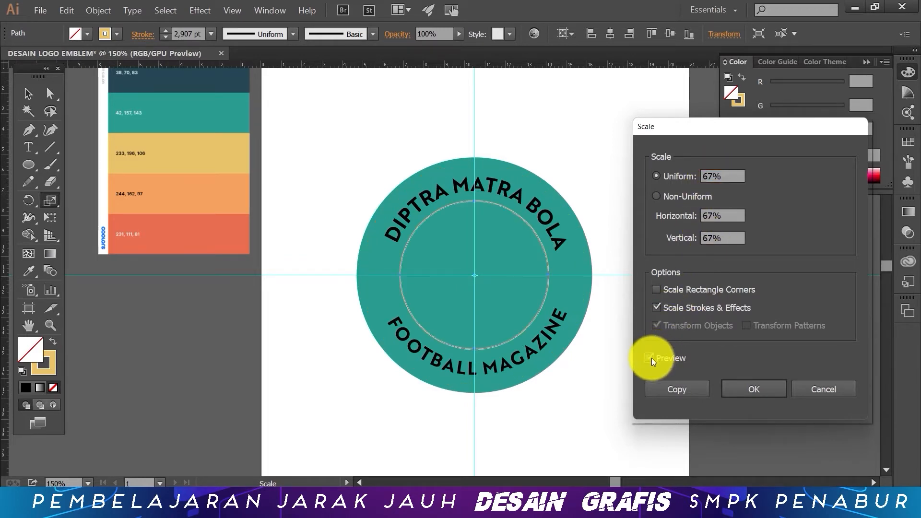
left_click(651, 358)
left_click(652, 358)
left_click(651, 358)
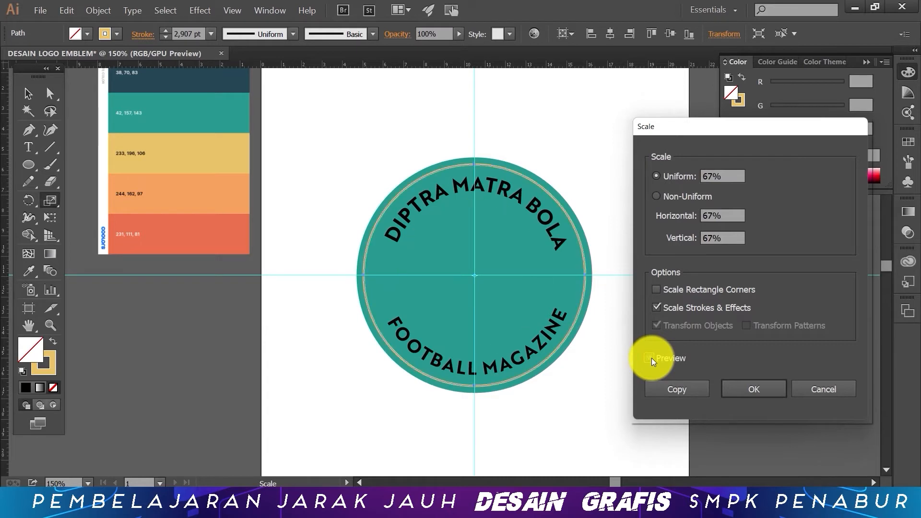
left_click(651, 358)
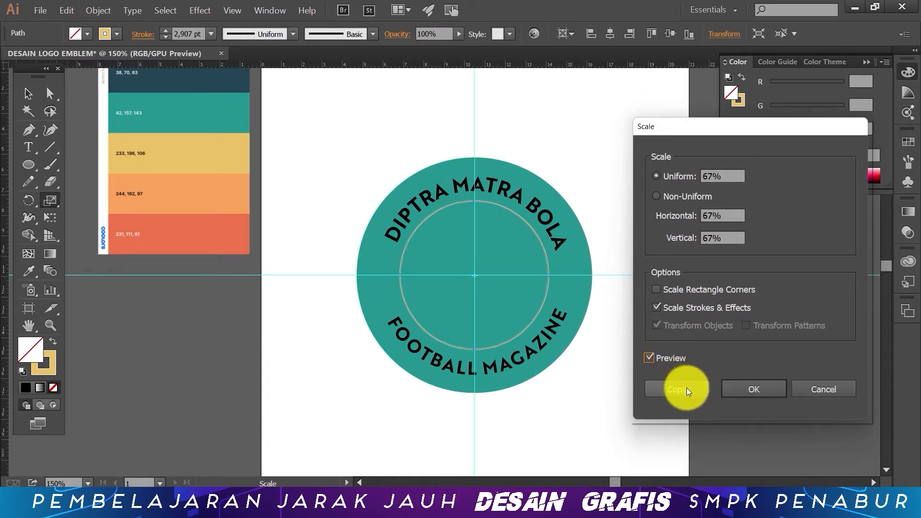
left_click(695, 387)
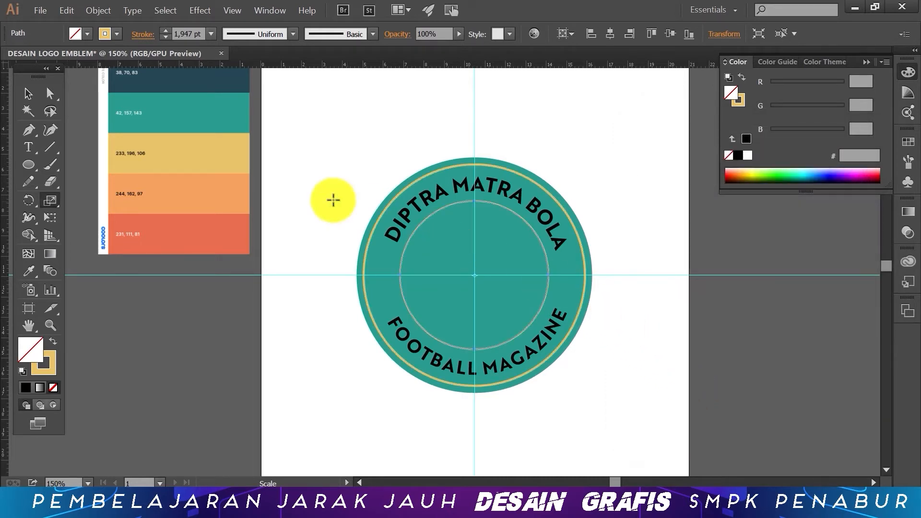
left_click(27, 93)
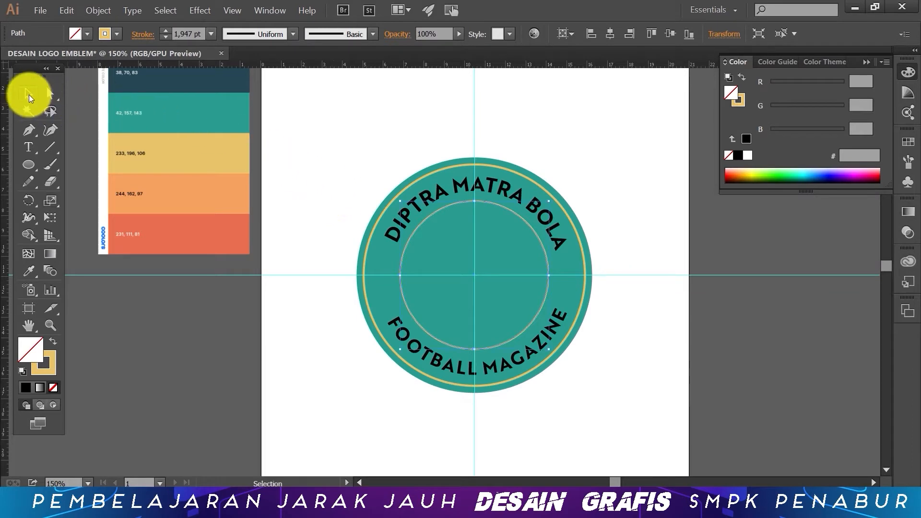
left_click(382, 119)
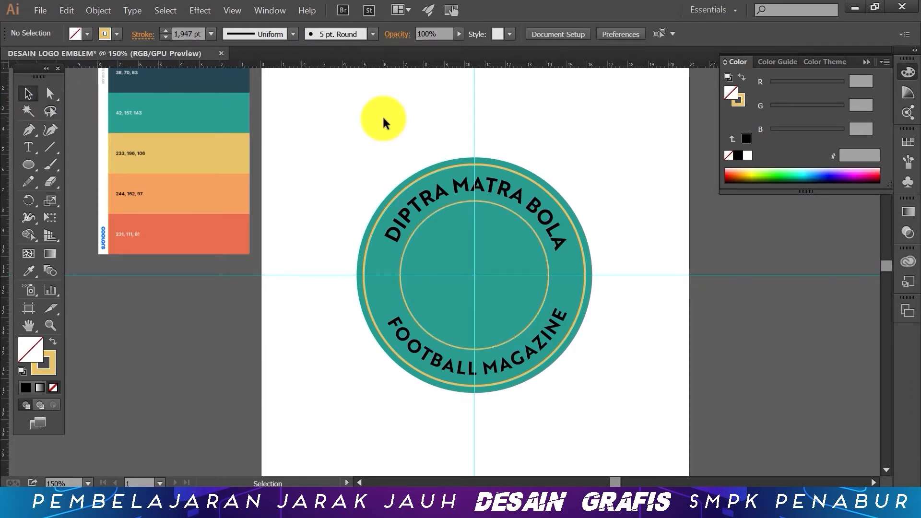
Step: Fill the curved "DIPTRA MATRA BOLA" text with the palette's dark blue (38, 70, 83) using the Eyedropper
left_click(428, 205)
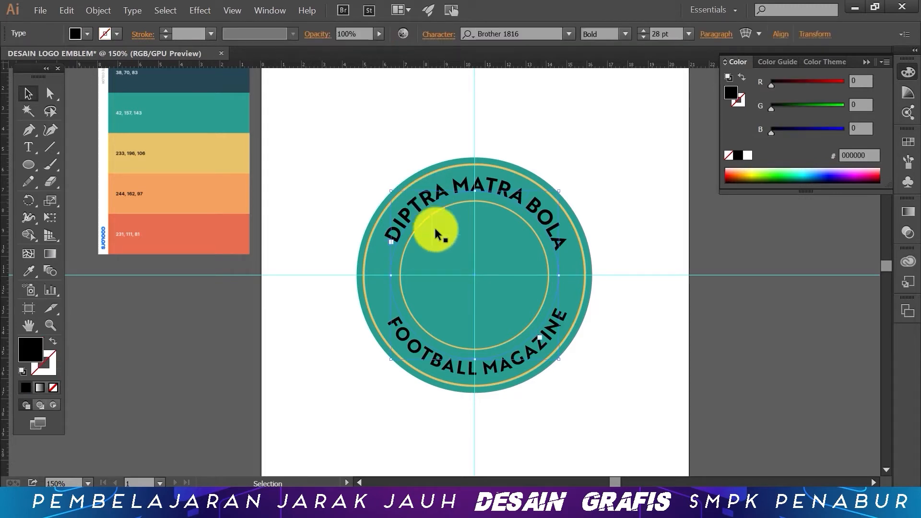
left_click(581, 169)
left_click(507, 185)
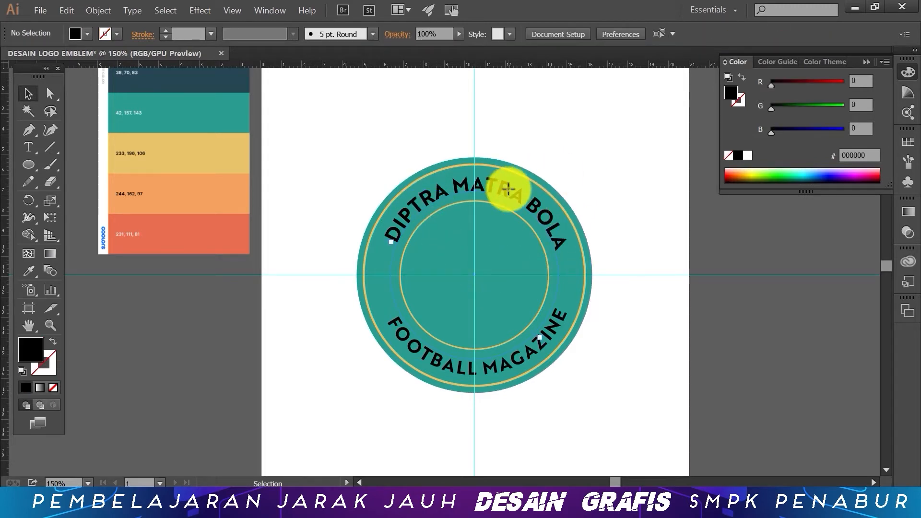
left_click(31, 269)
left_click(188, 84)
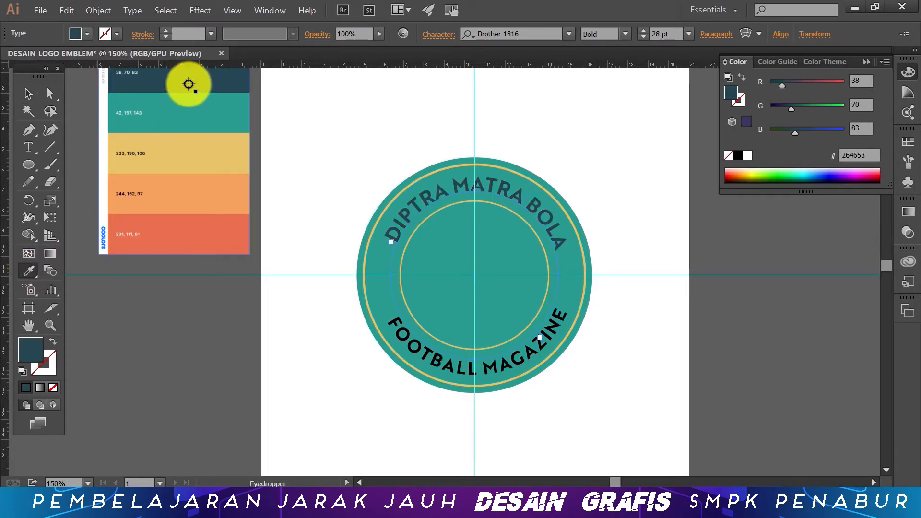
left_click(27, 93)
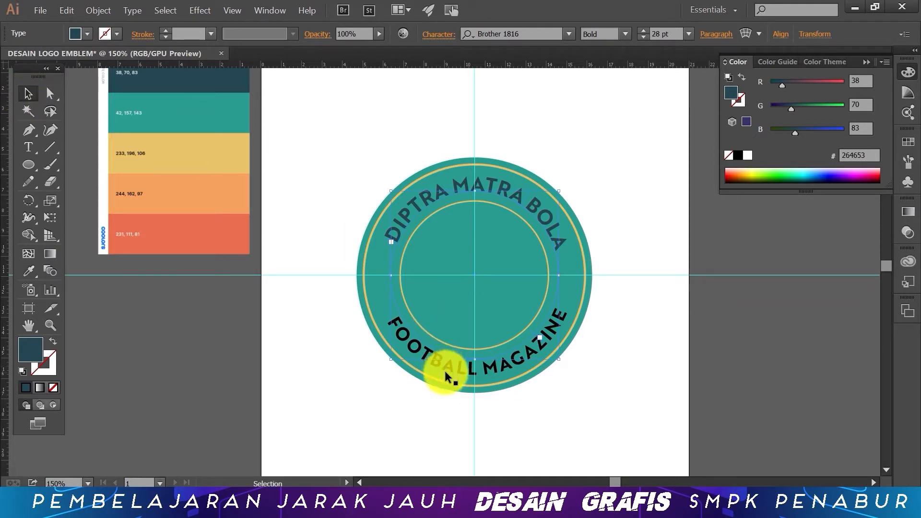
Step: Fill the curved "FOOTBALL MAGAZINE" text with the palette's dark blue (38, 70, 83) using the Eyedropper
left_click(446, 369)
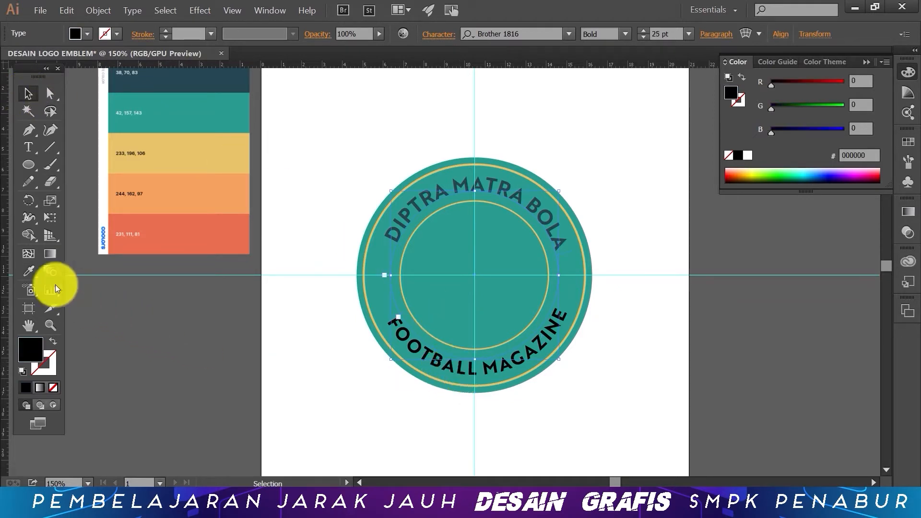
left_click(30, 270)
left_click(203, 80)
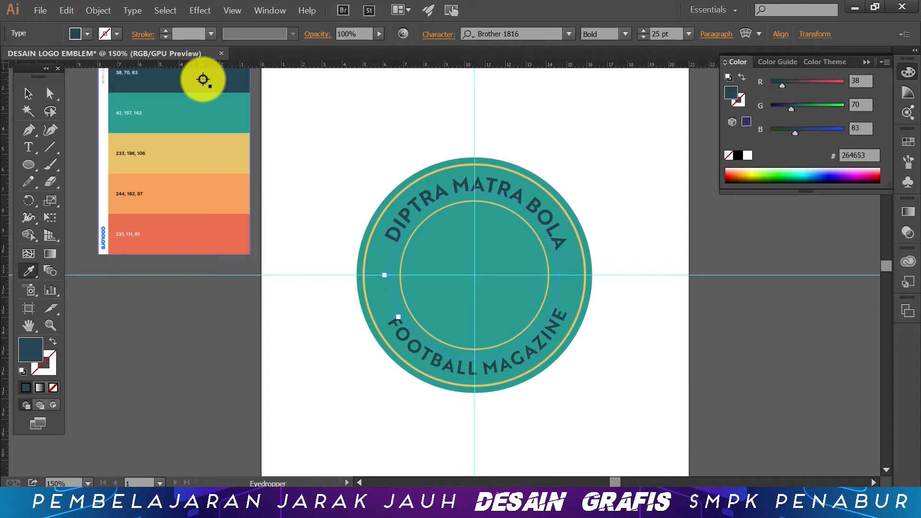
left_click(27, 92)
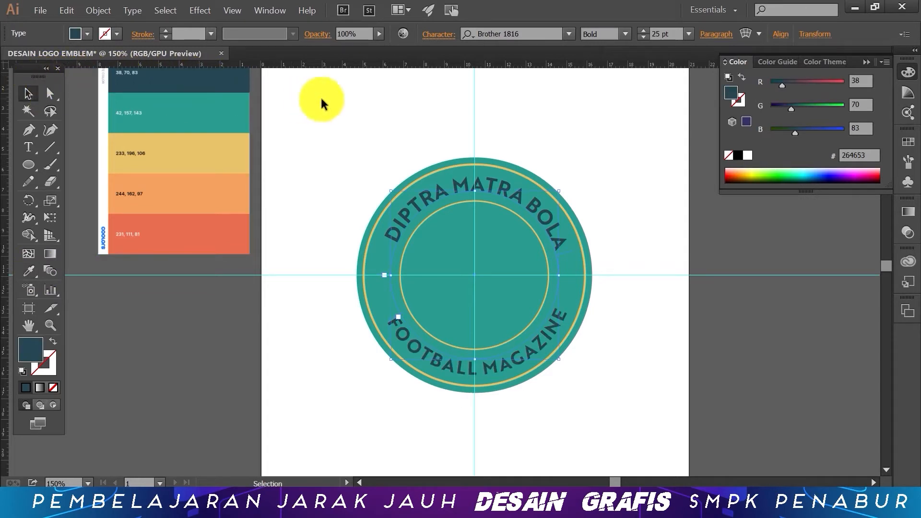
left_click(334, 109)
Step: Add the point text "DA" in the empty area above the emblem
key("space")
mouse_move(662, 310)
left_mouse_down()
mouse_move(660, 294)
mouse_move(671, 300)
left_mouse_up()
left_click(34, 146)
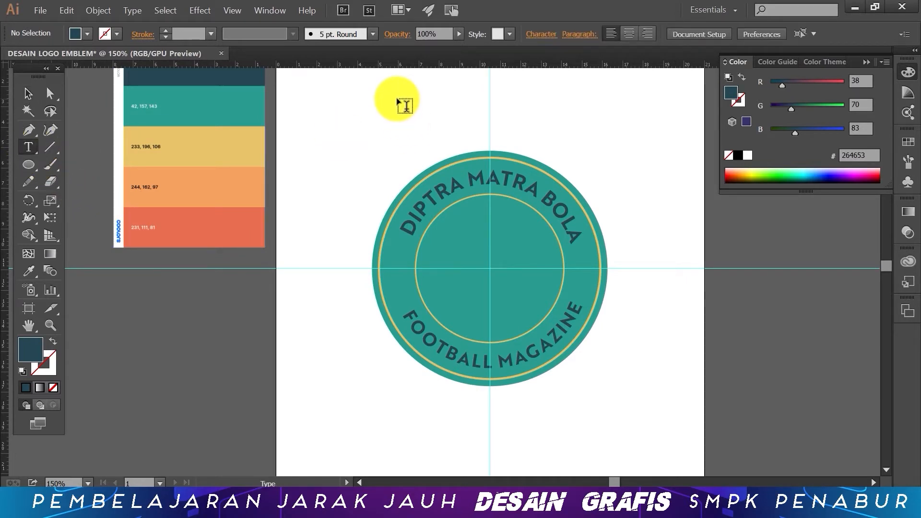
left_click(406, 106)
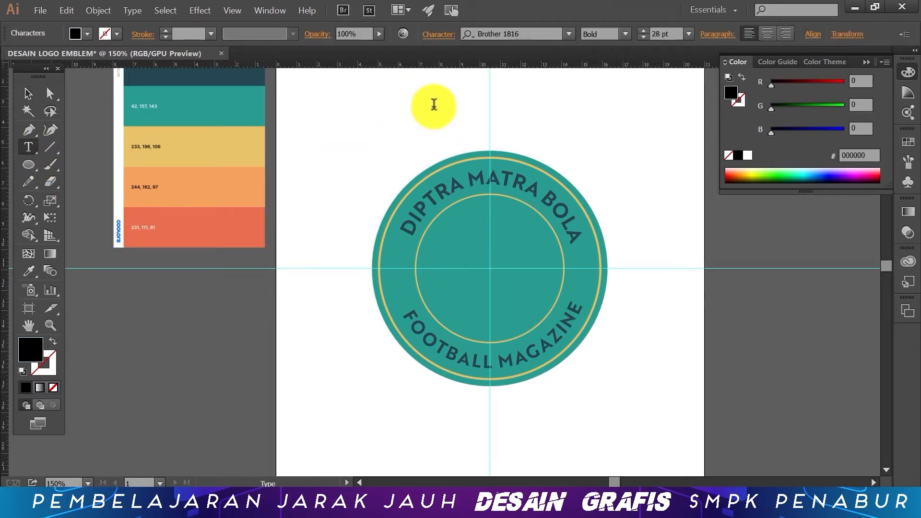
type("DM")
key("BackSpace")
type("A")
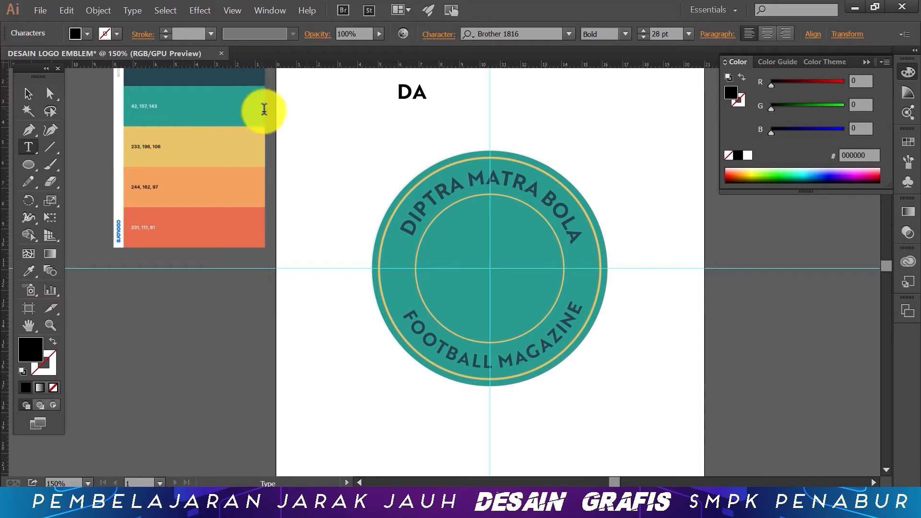
Step: Enlarge the "DA" text proportionally to about 90 pt and move it to the upper left of the emblem
left_click(34, 94)
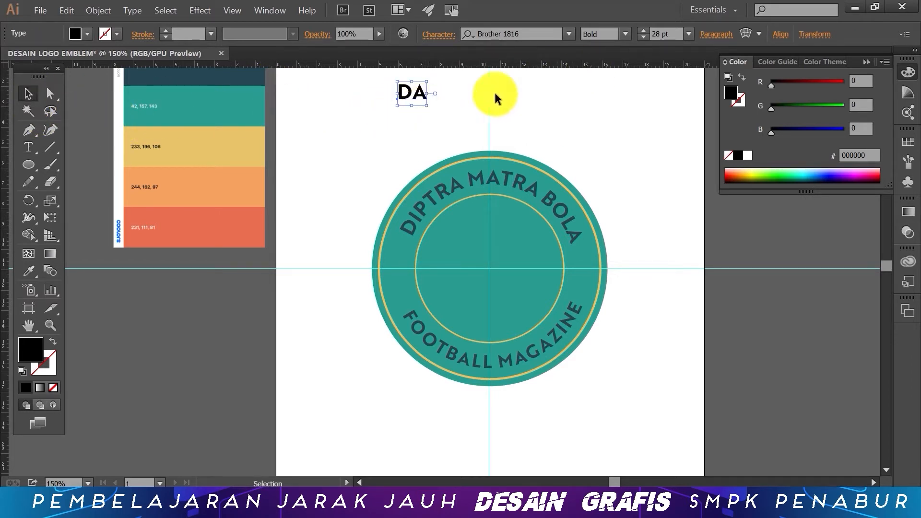
left_click_drag(428, 106, 491, 157)
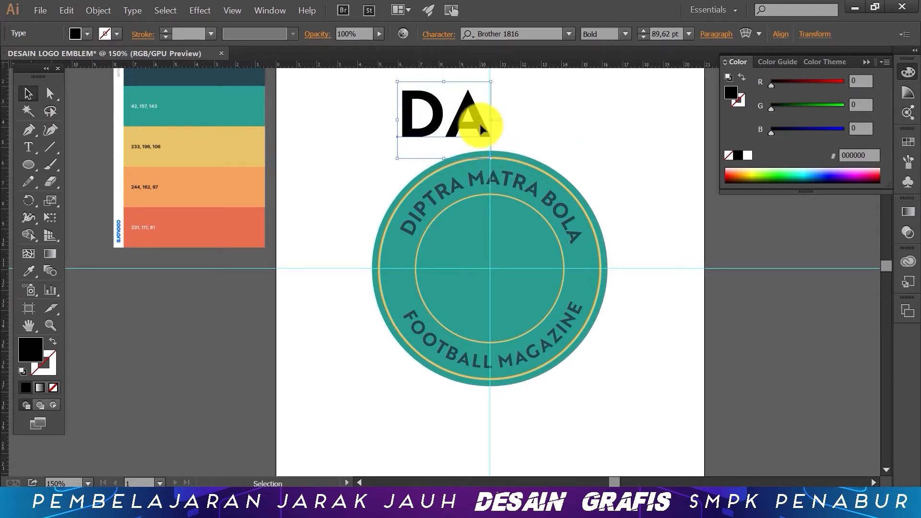
left_click_drag(481, 126, 382, 153)
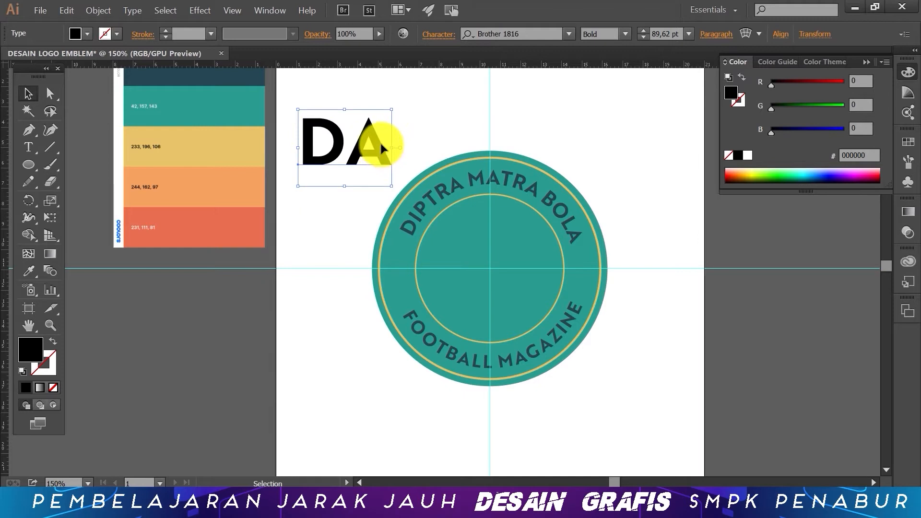
Step: Convert the "DA" text to outlines and ungroup the two letters
right_click(377, 141)
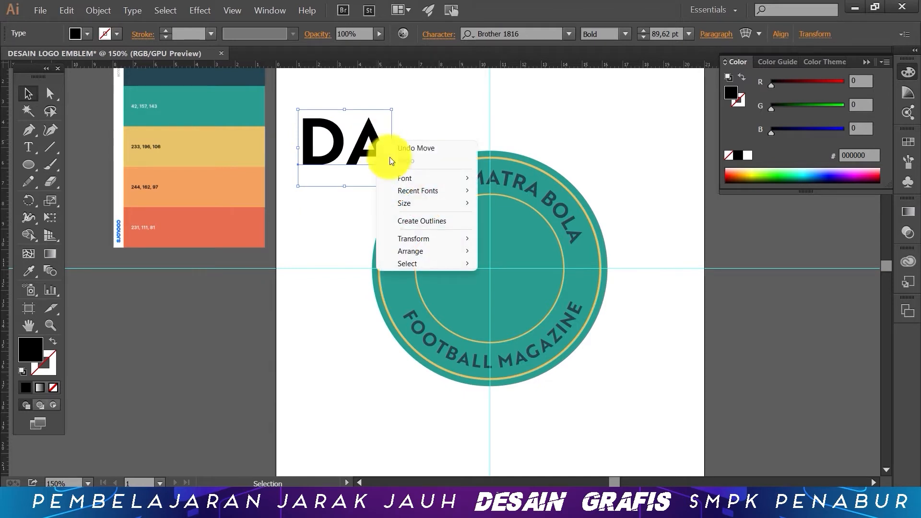
left_click(426, 222)
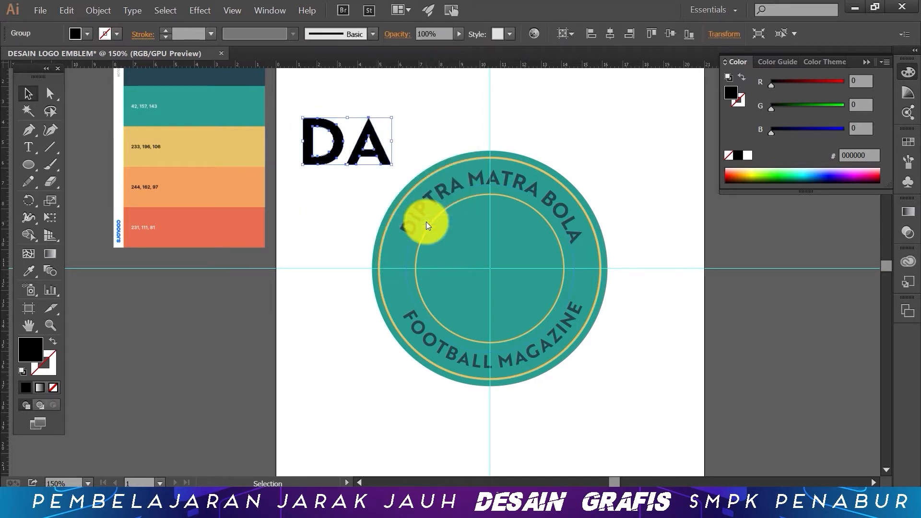
left_click(397, 121)
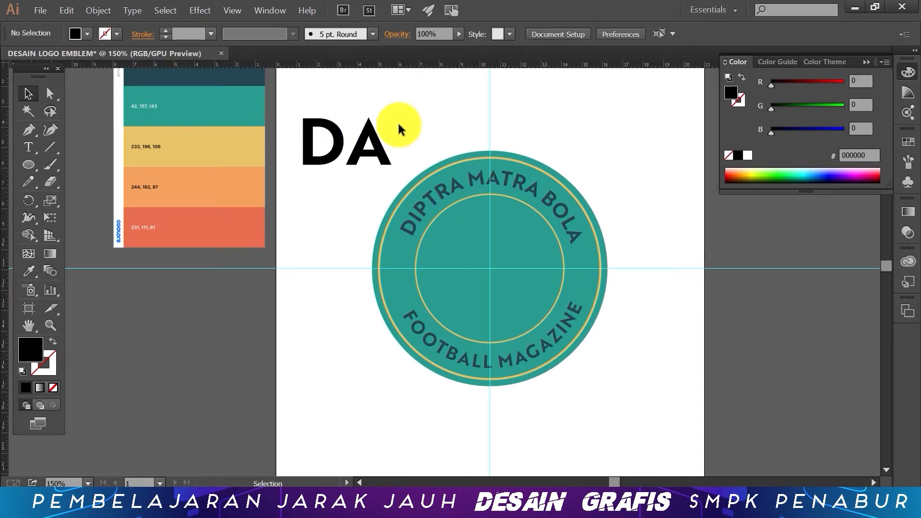
right_click(366, 128)
left_click(410, 195)
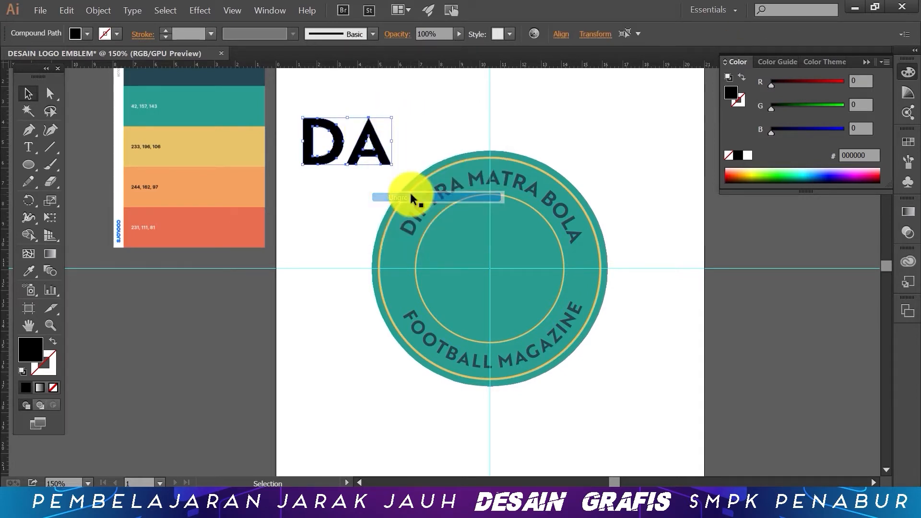
left_click(415, 117)
Step: Move the outlined letter A left until it slightly overlaps the right side of the D
left_click_drag(375, 135, 356, 134)
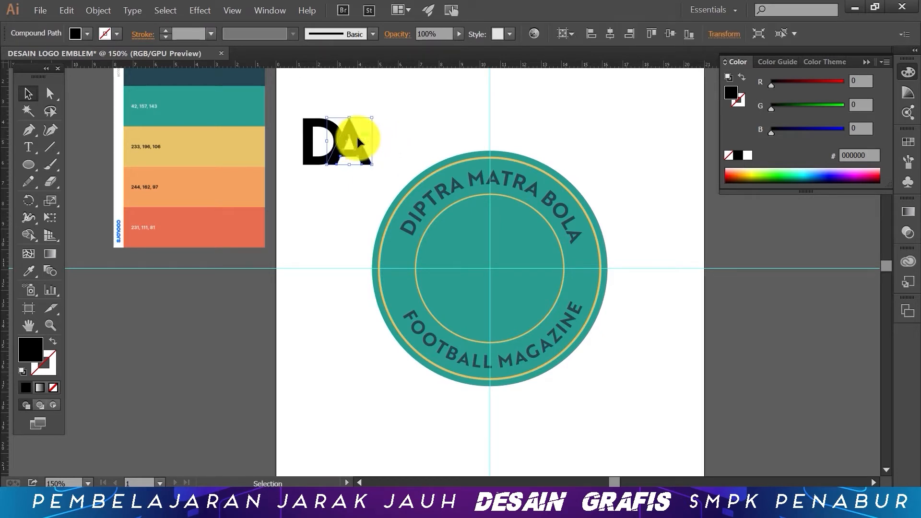
left_click(390, 117)
left_click(45, 328)
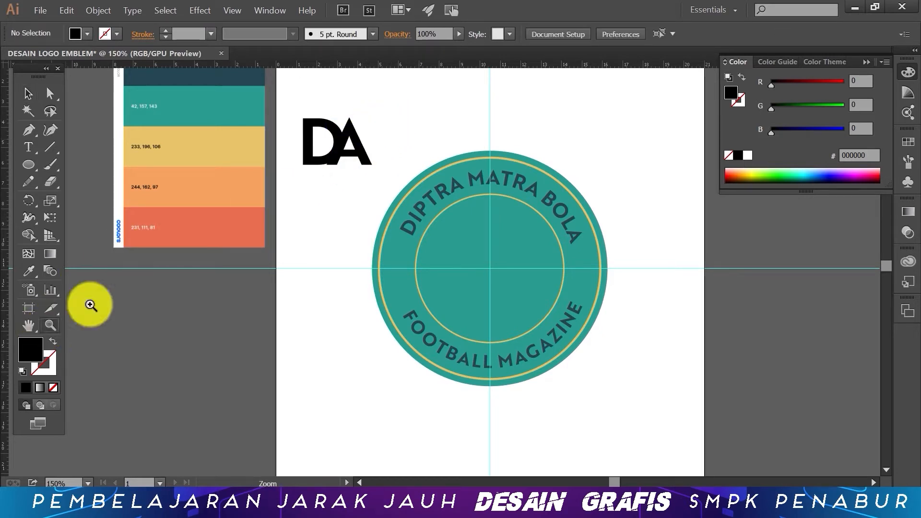
left_click(360, 140)
left_click(467, 310)
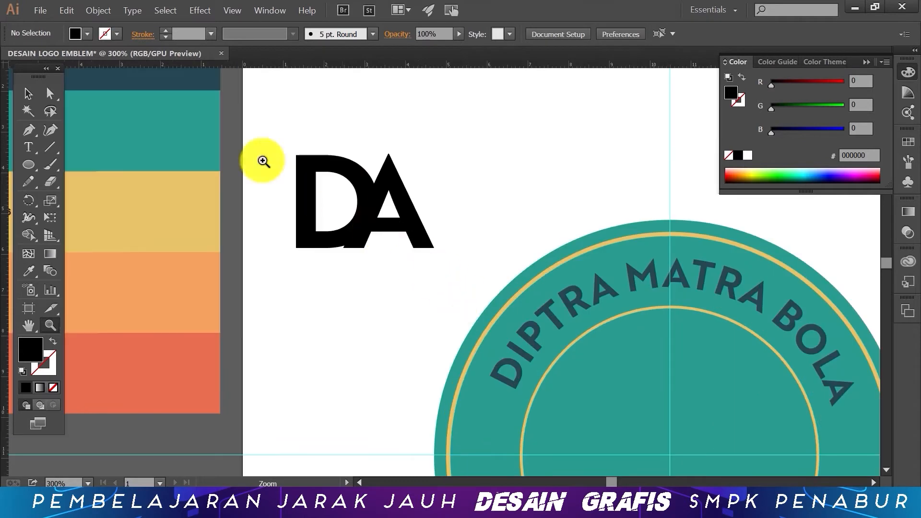
left_click(41, 100)
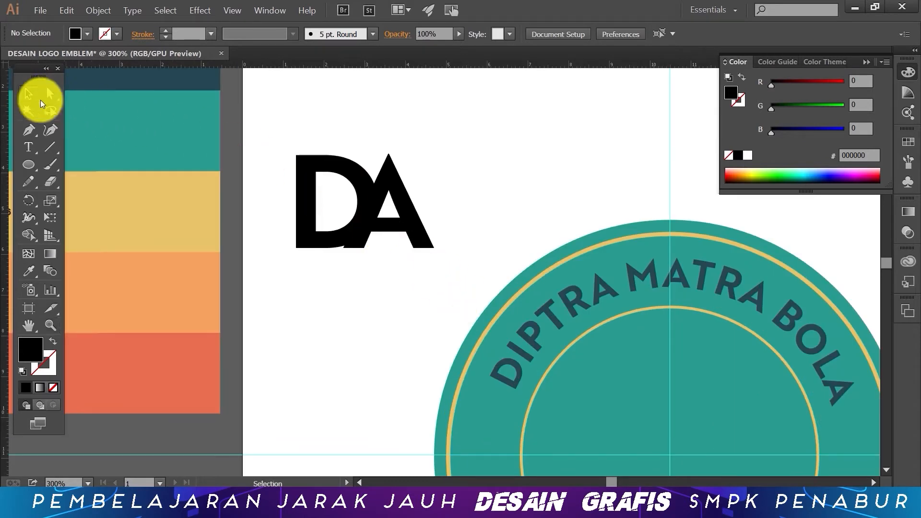
left_click(384, 171)
left_click(458, 163)
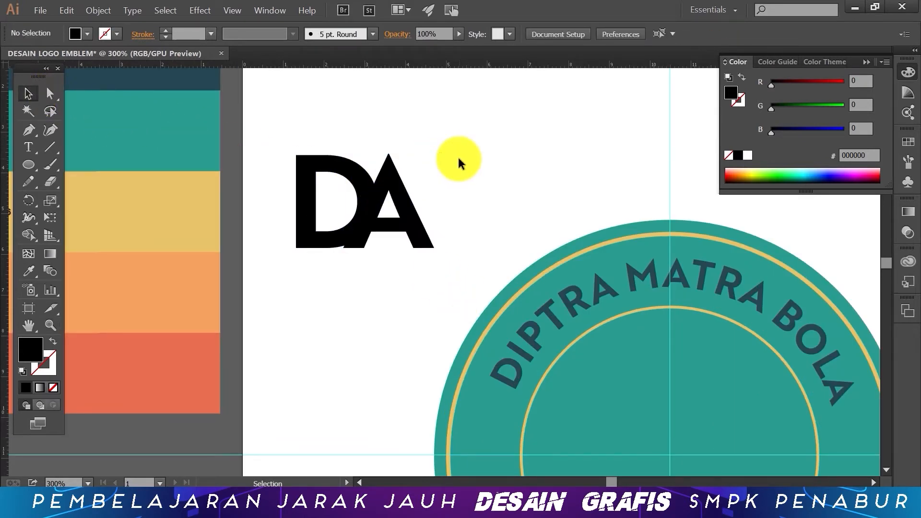
Step: Unite the overlapping D and A outlines into a single shape with Pathfinder
left_click_drag(278, 130, 453, 251)
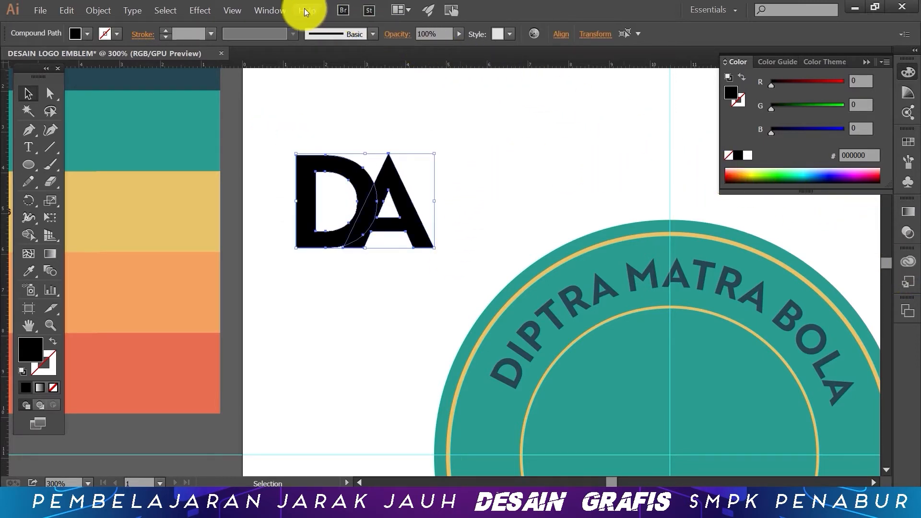
left_click(280, 9)
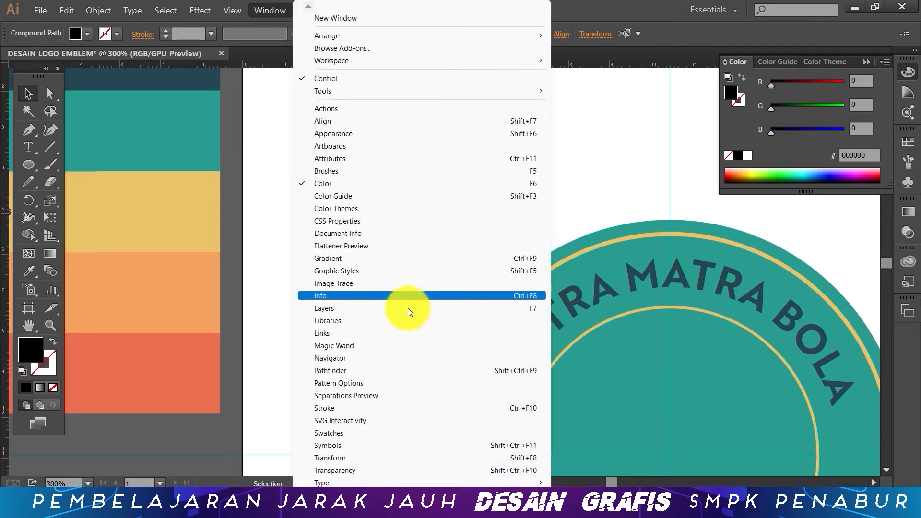
left_click(386, 369)
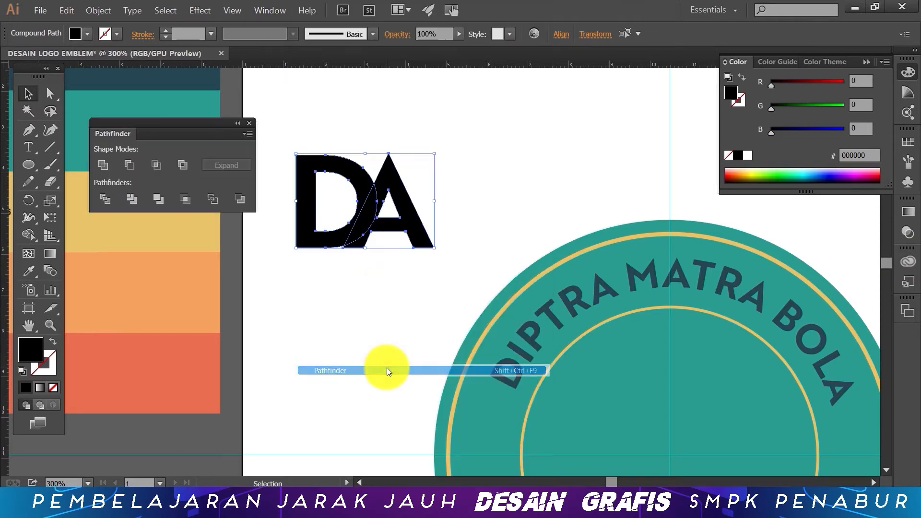
left_click(101, 165)
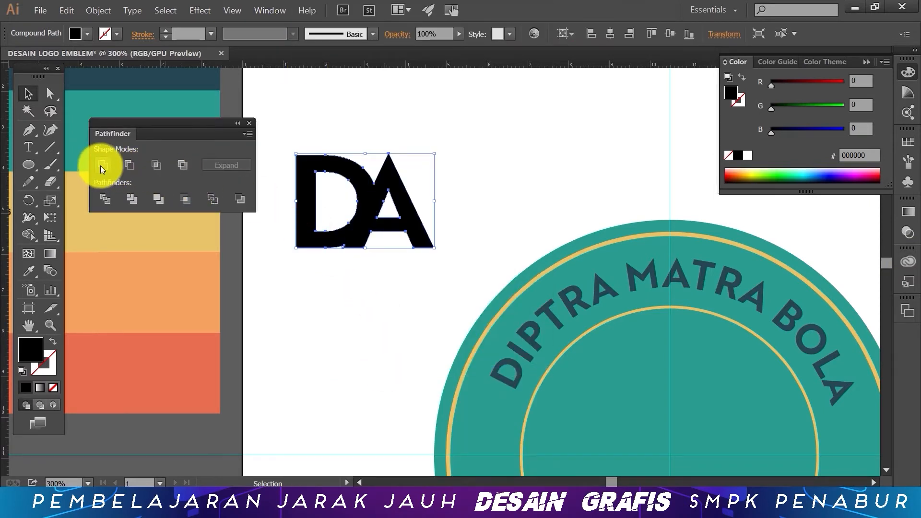
left_click(238, 128)
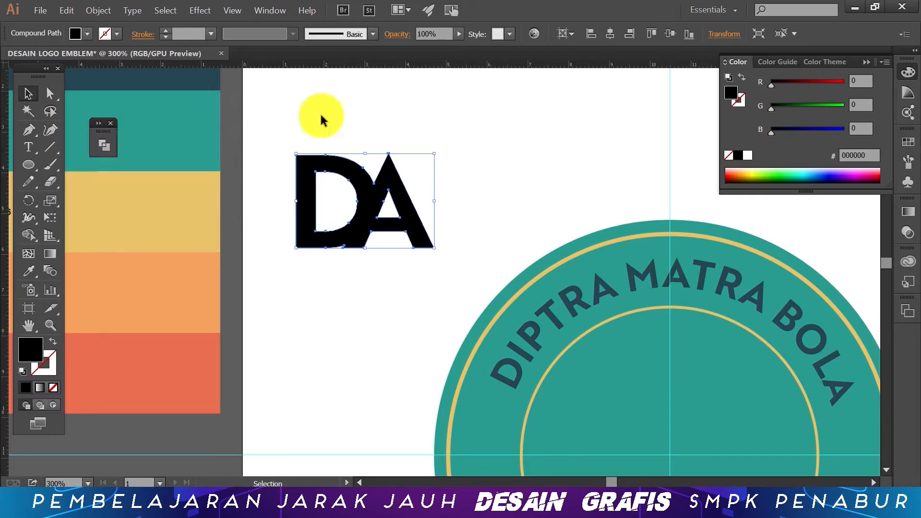
left_click(344, 111)
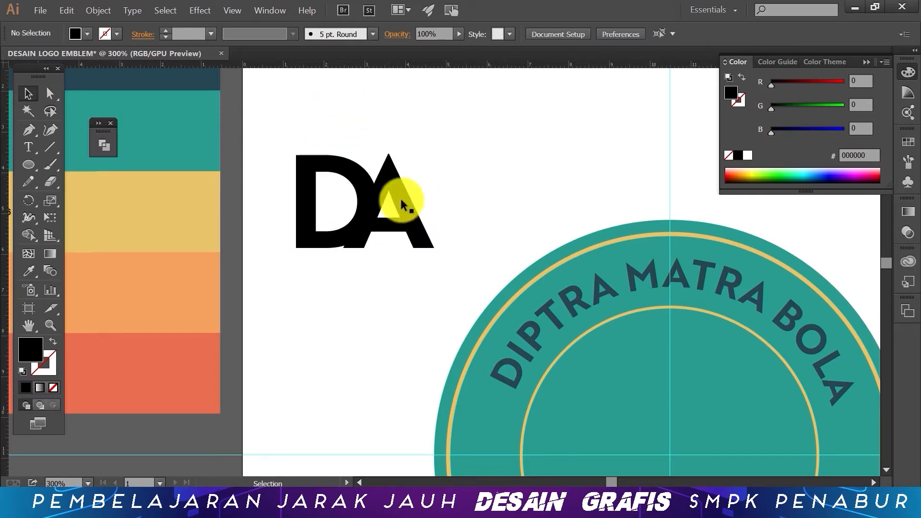
Step: Try rounding all corners of the merged DA shape at once
left_click(416, 232)
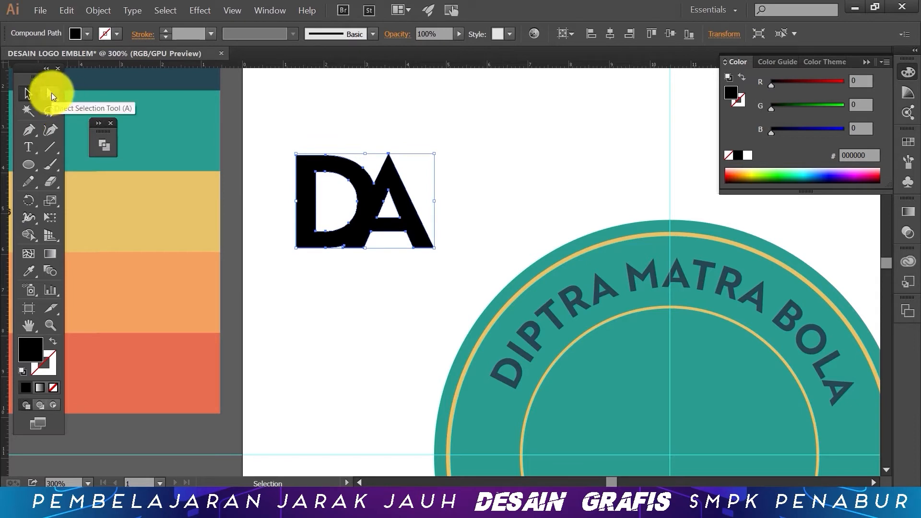
left_click(51, 95)
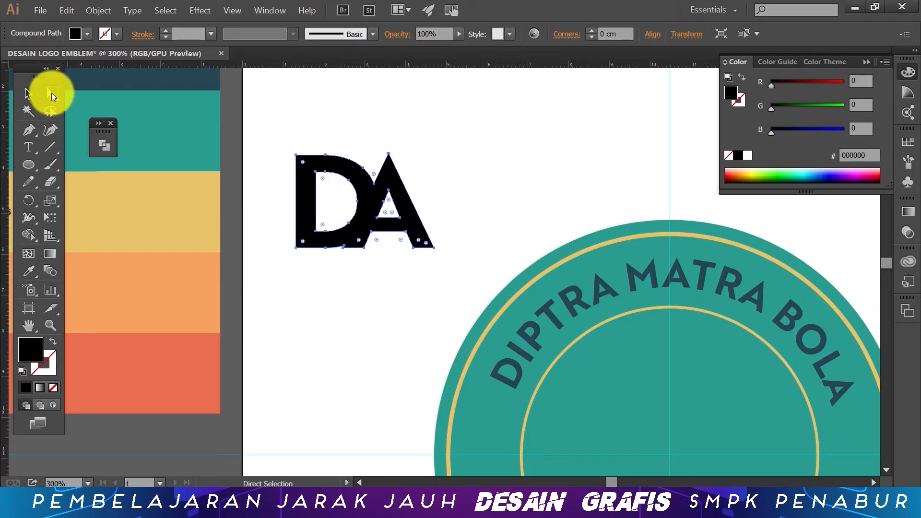
left_click_drag(419, 240, 418, 230)
left_click(460, 200)
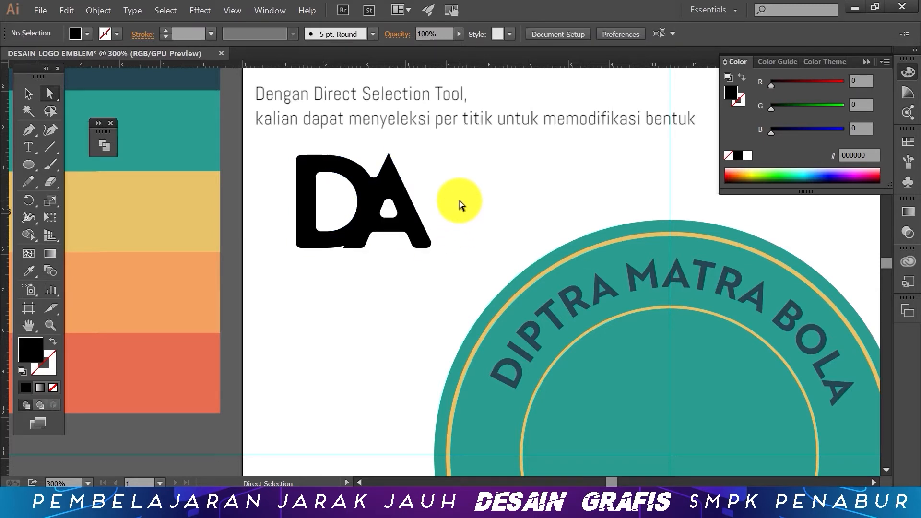
key("v")
key("ctrl+z")
Step: Round the lower corners on the inner side of the A's right leg, where it meets the crossbar and the foot
left_click(450, 197)
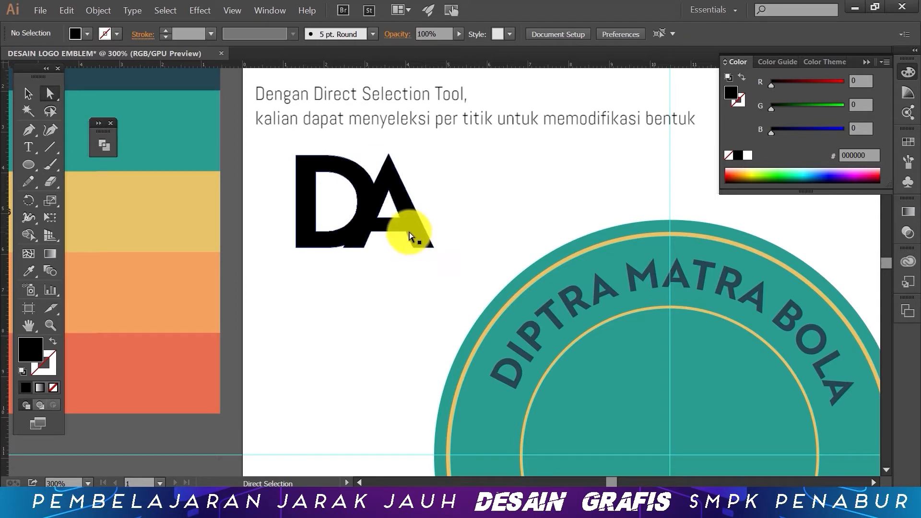
mouse_move(408, 232)
left_mouse_down()
mouse_move(415, 254)
mouse_move(425, 228)
left_mouse_up()
left_click(459, 194)
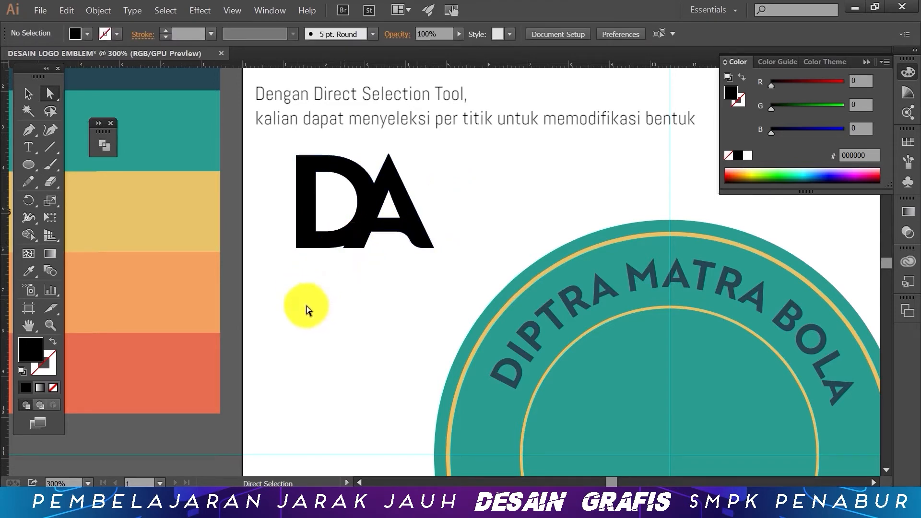
Step: Delete the stray notch anchor point on the lettermark's bottom edge where the D meets the A
left_click(49, 326)
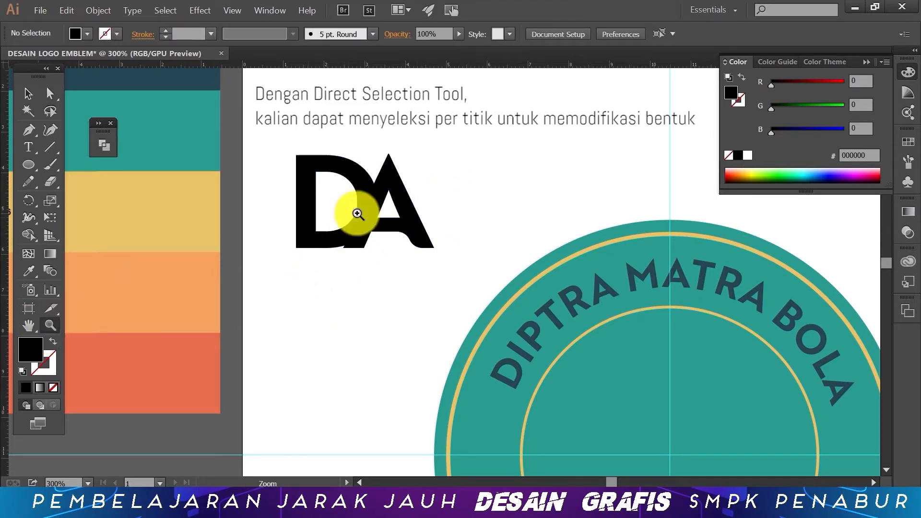
left_click(367, 244)
left_click(454, 275)
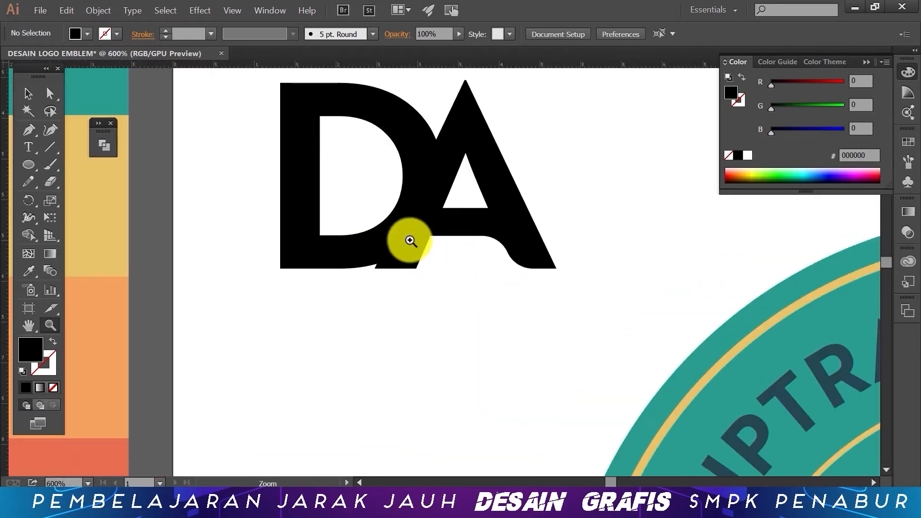
left_click(411, 241)
left_click(50, 93)
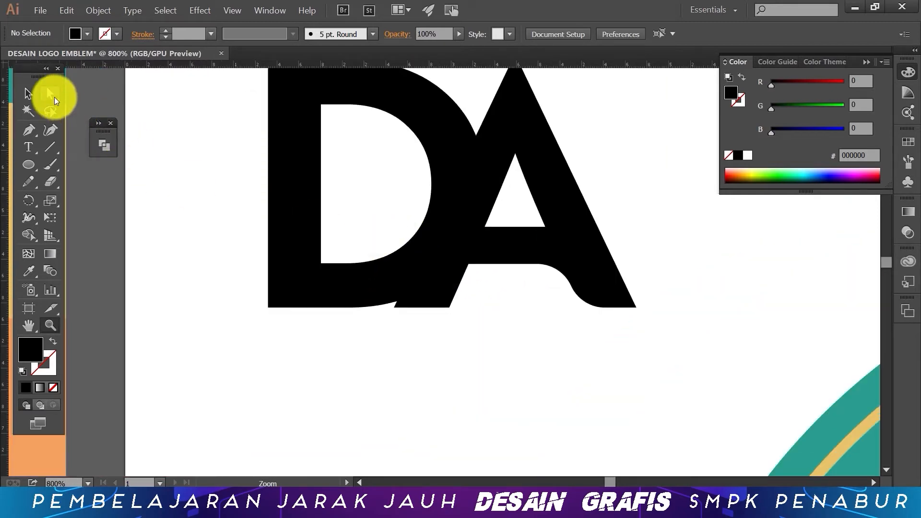
left_click(396, 301)
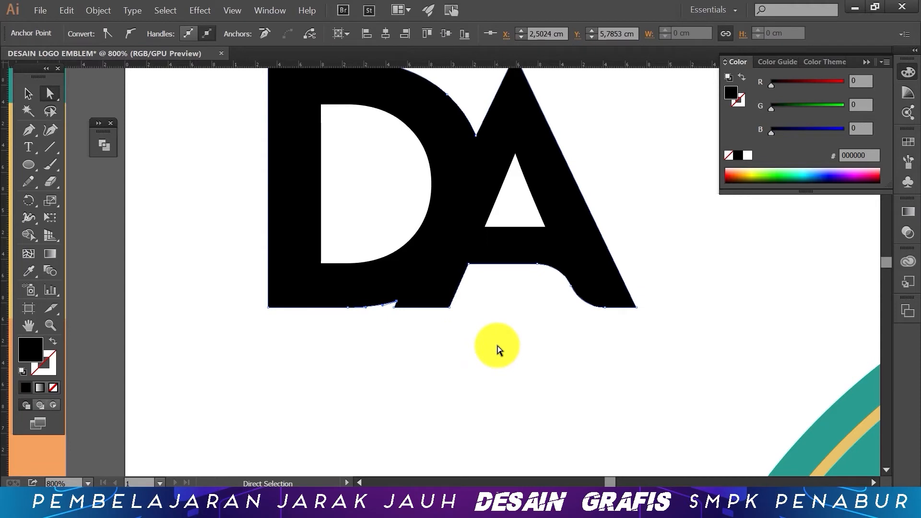
key("ctrl+z")
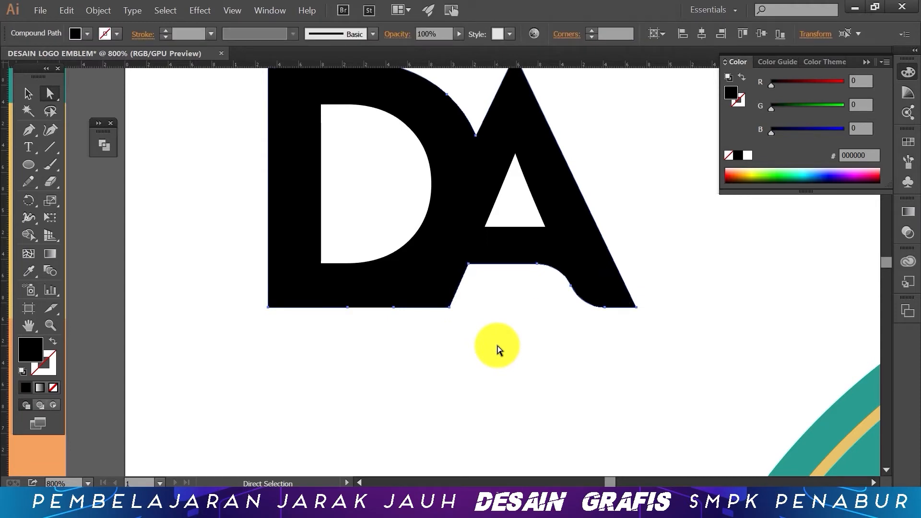
left_click(497, 347)
Step: Round the bottom corner where the D joins the A's left leg to a radius of about 0.67 cm
left_click(443, 302)
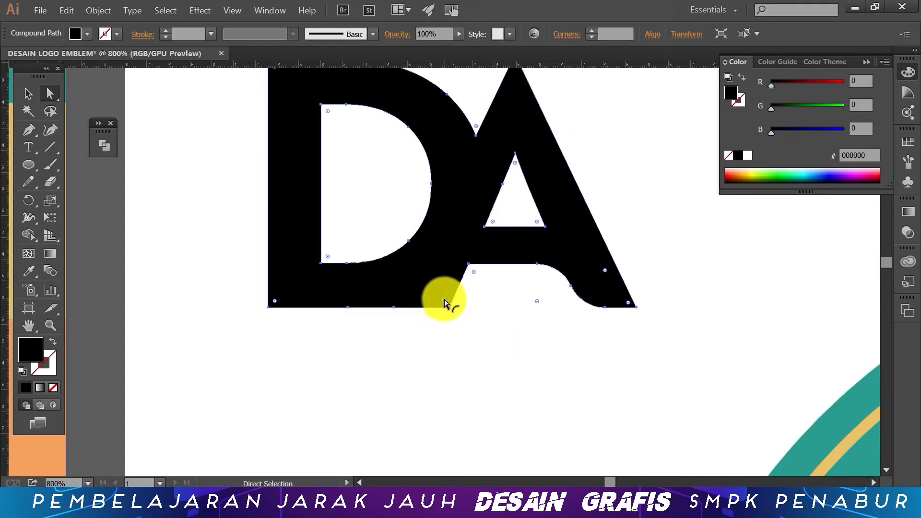
left_click(449, 307)
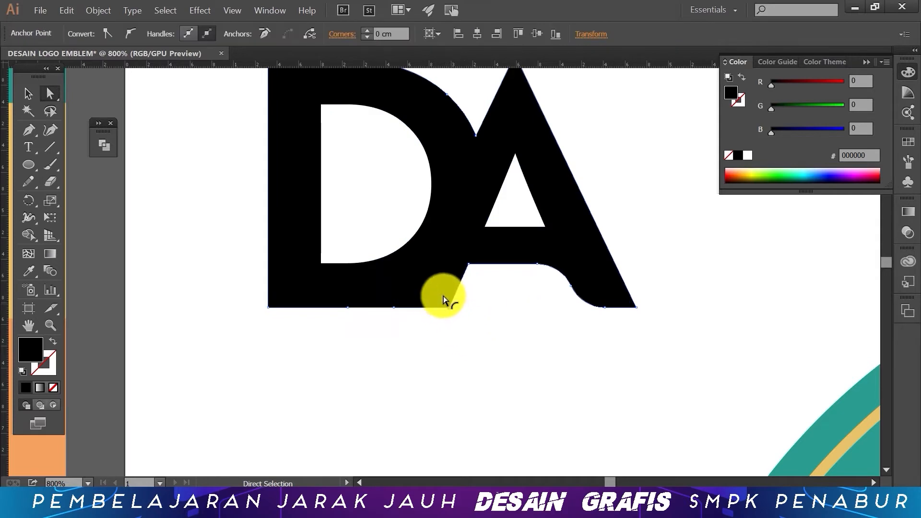
left_click_drag(444, 296, 419, 239)
left_click_drag(413, 221, 413, 222)
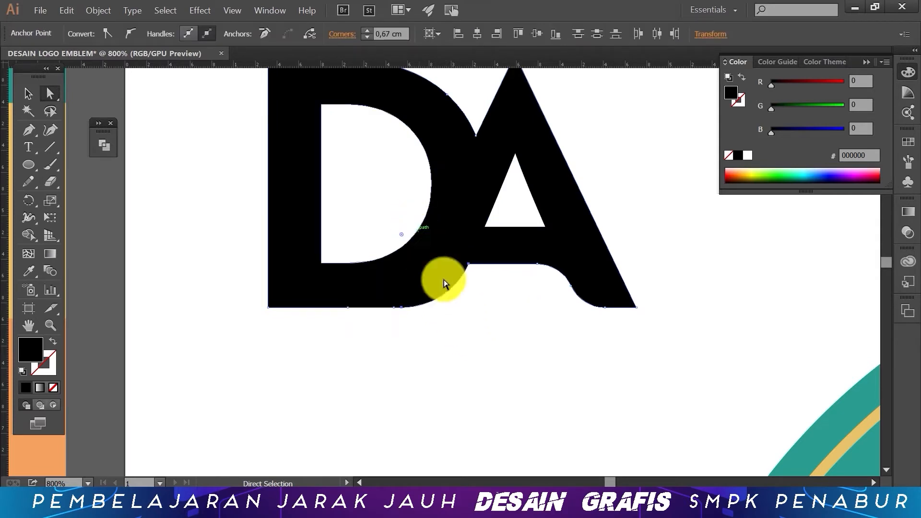
left_click(530, 297)
Step: Examine the anchor points along the rounded bottom corner between the D and the A
key("ctrl+minus")
key("ctrl+minus")
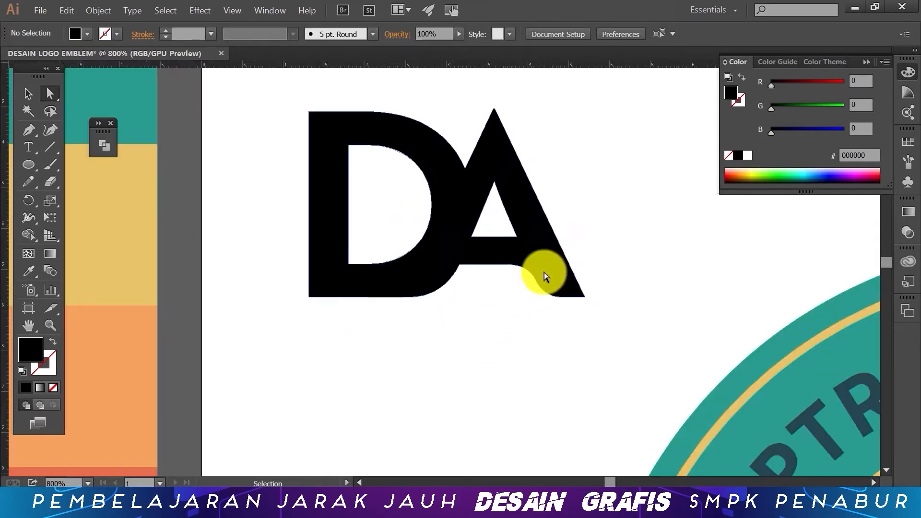
left_click_drag(552, 200, 567, 227)
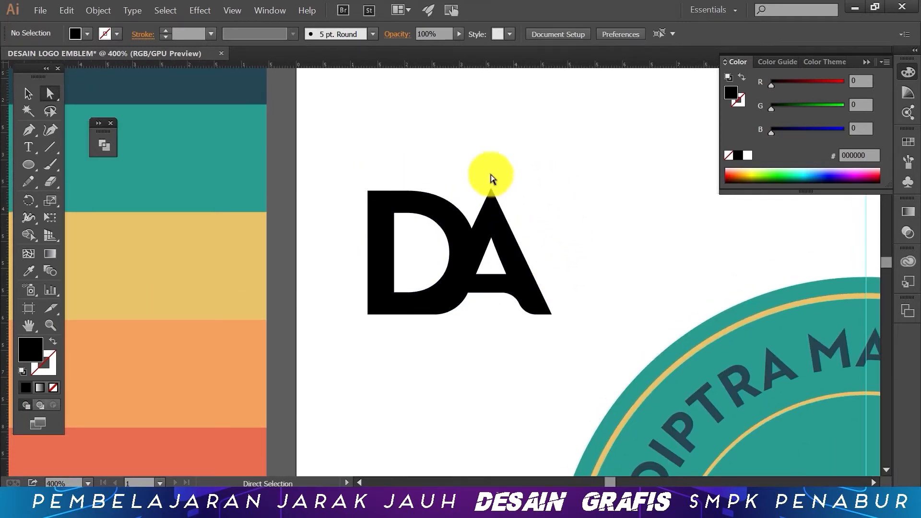
left_click(424, 297)
left_click(448, 323)
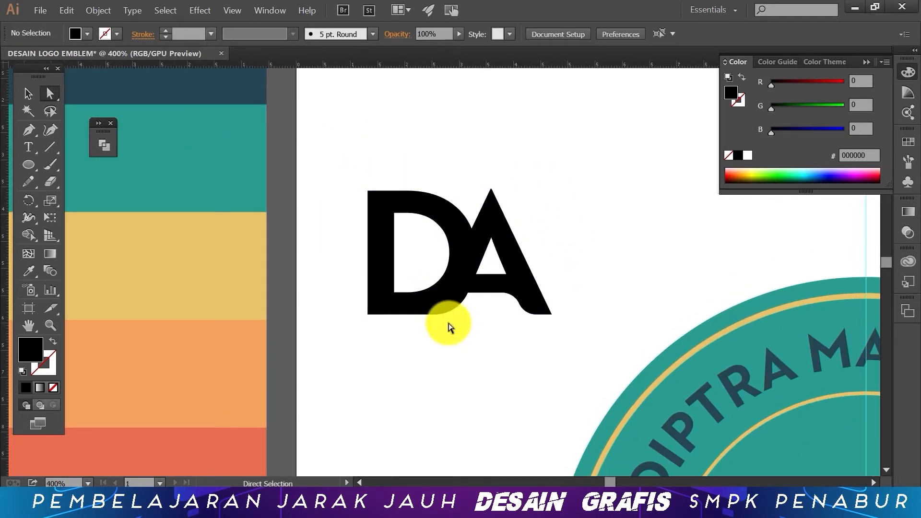
left_click(433, 315)
left_click(428, 316)
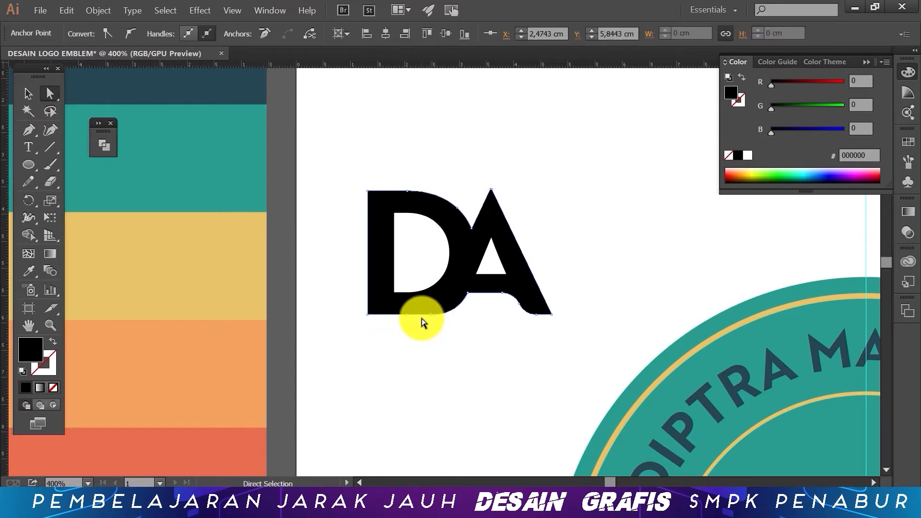
left_click(422, 321)
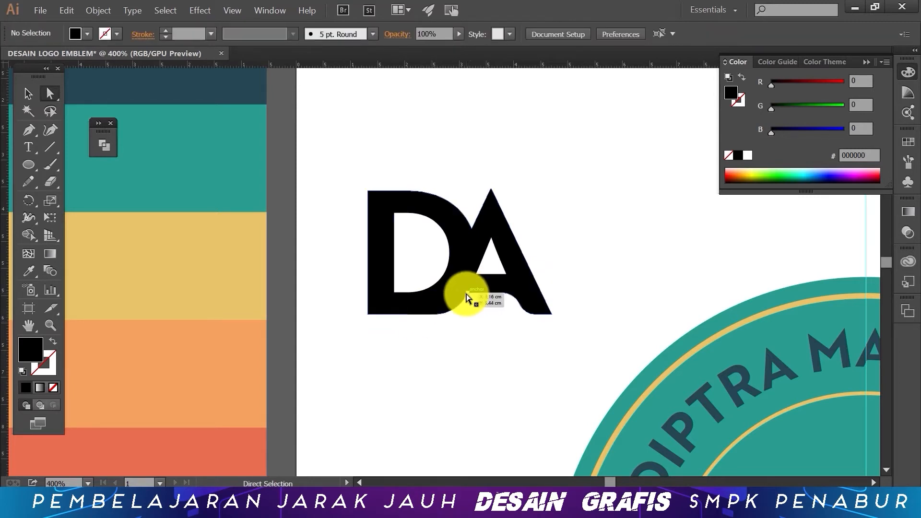
left_click(467, 294)
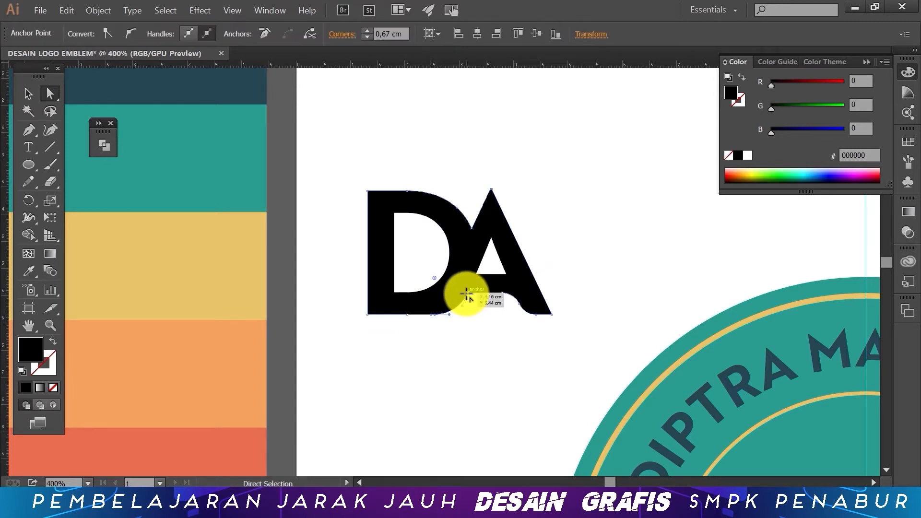
left_click(457, 329)
left_click(436, 316)
left_click(433, 315, "shift")
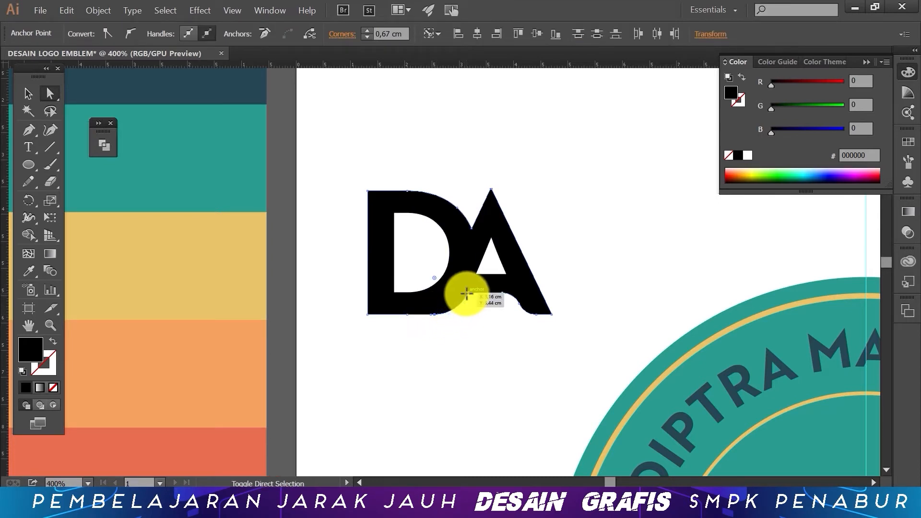
left_click(479, 346)
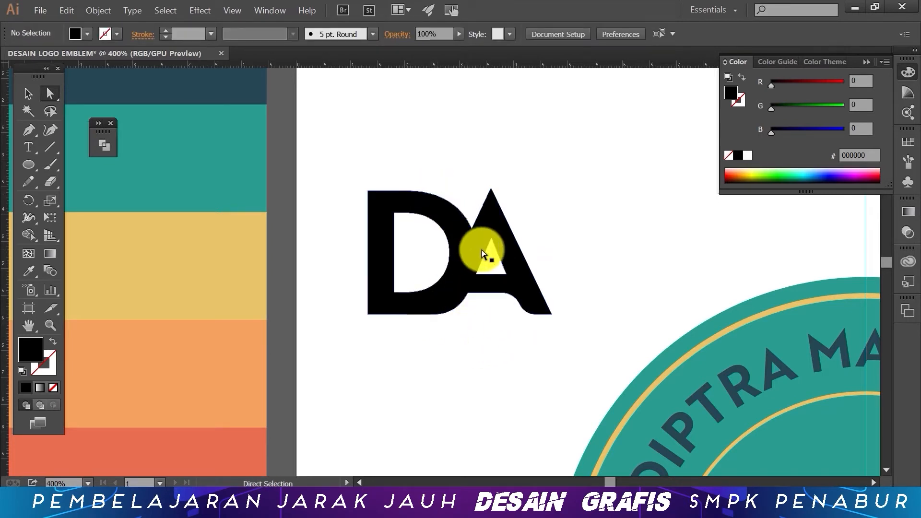
Step: Try rounding the upper notch between the D and the A to a radius of about 0.11 cm
left_click(473, 233)
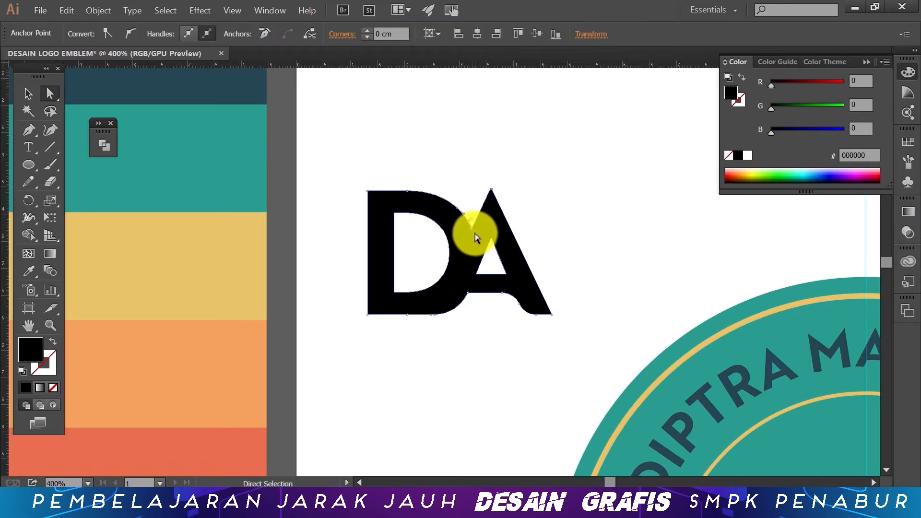
left_click_drag(472, 221, 473, 209)
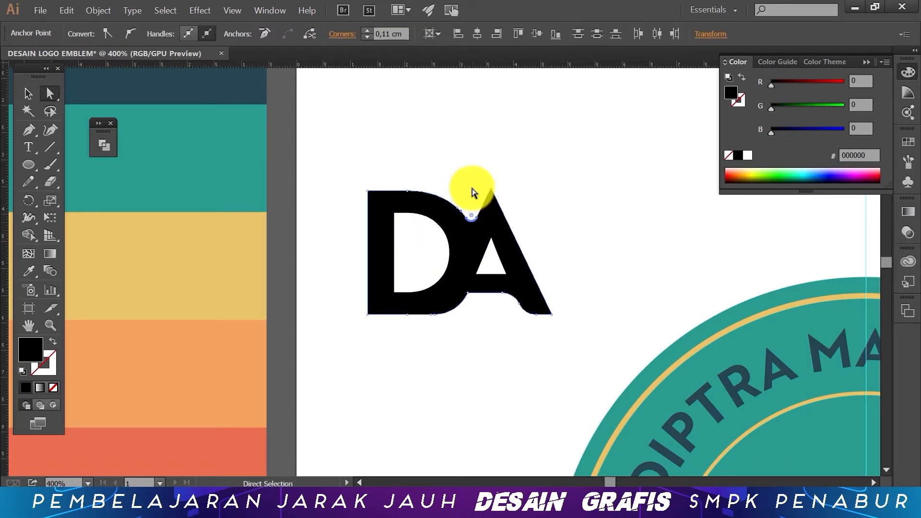
left_click(467, 168)
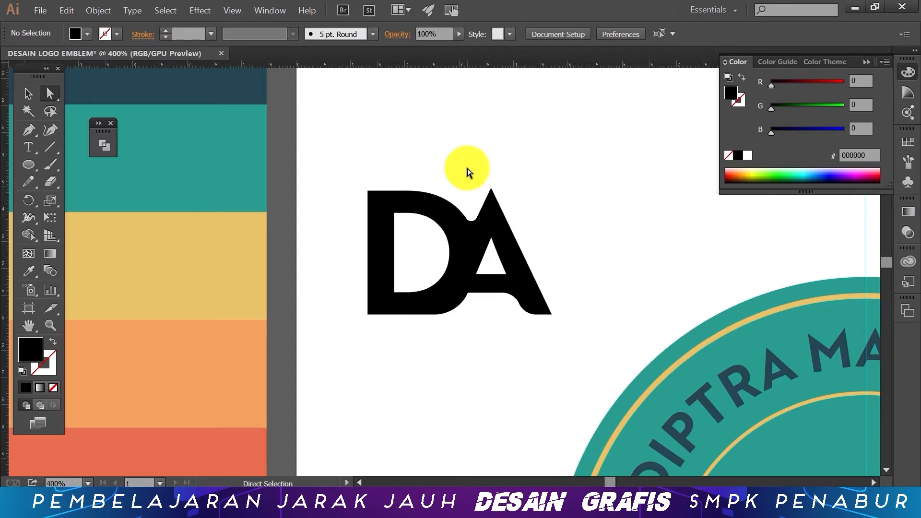
key("ctrl+z")
left_click(467, 168)
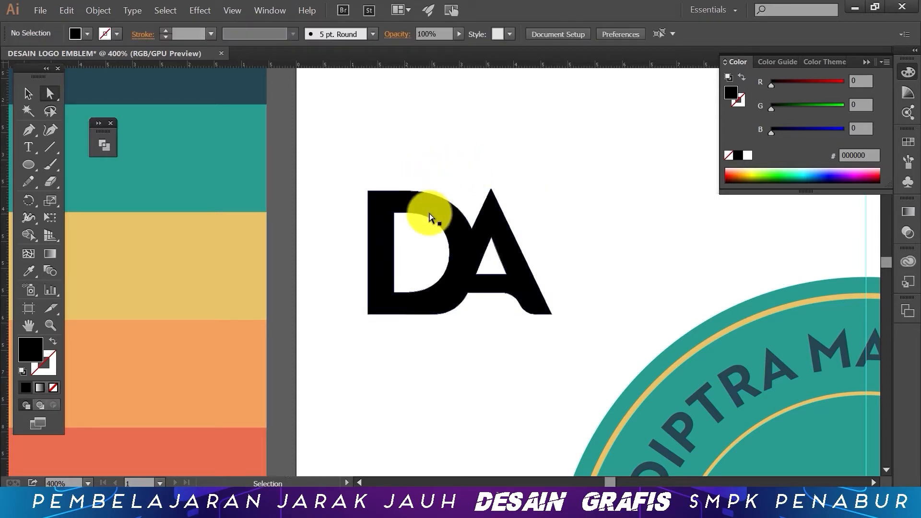
Step: Move the DA lettermark to the centre of the emblem and enlarge it proportionally to fill most of the inner ring's width
scroll(430, 214, "down", 2)
left_click_drag(474, 305, 431, 242)
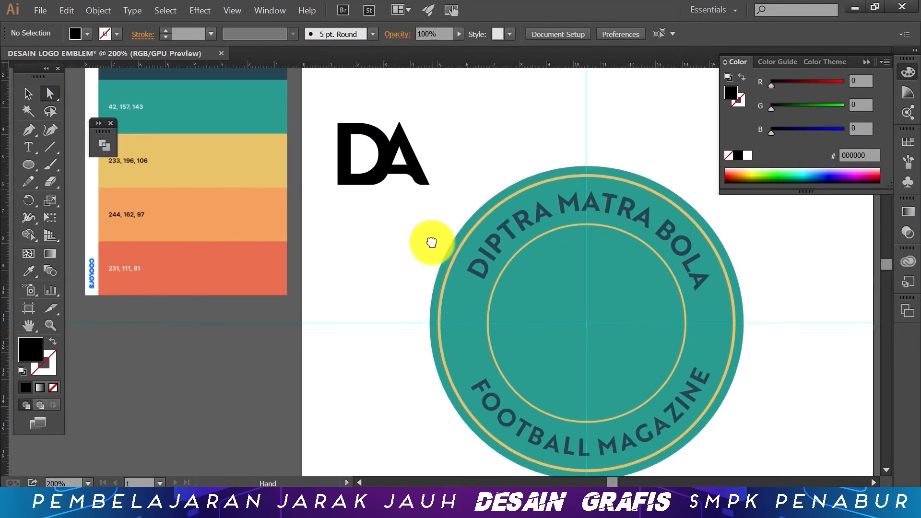
left_click(29, 93)
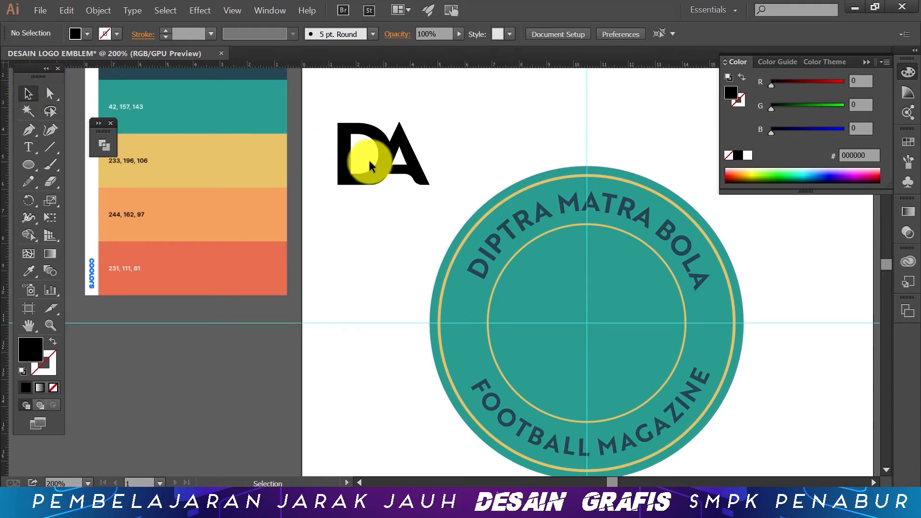
left_click(380, 156)
left_click(471, 144)
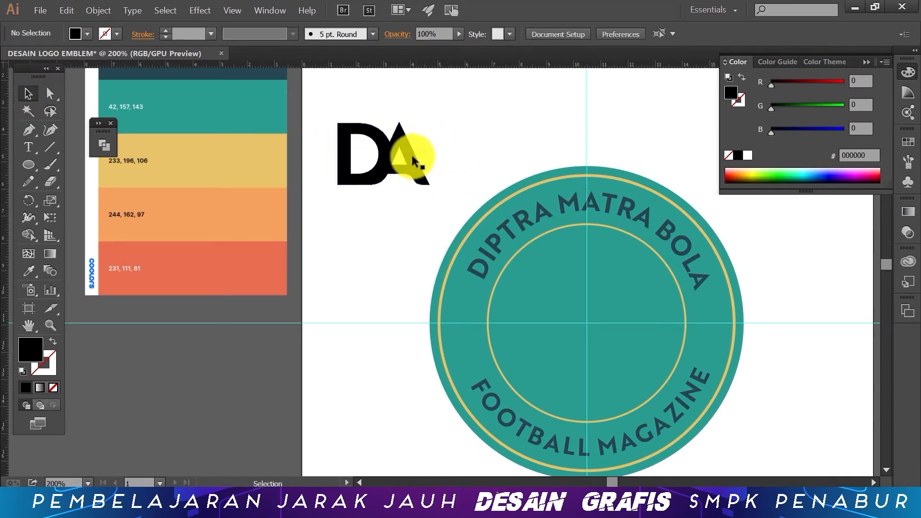
left_click(409, 160)
left_click_drag(428, 185, 627, 326)
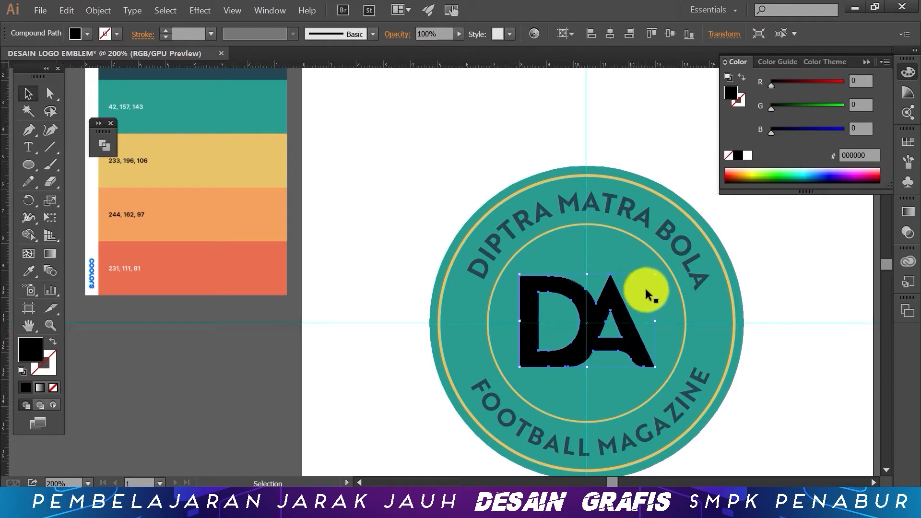
Step: Enlarge the DA lettermark slightly and nudge it three increments to the left to centre it inside the inner ring
left_click_drag(655, 272, 670, 259)
left_click_drag(626, 289, 620, 296)
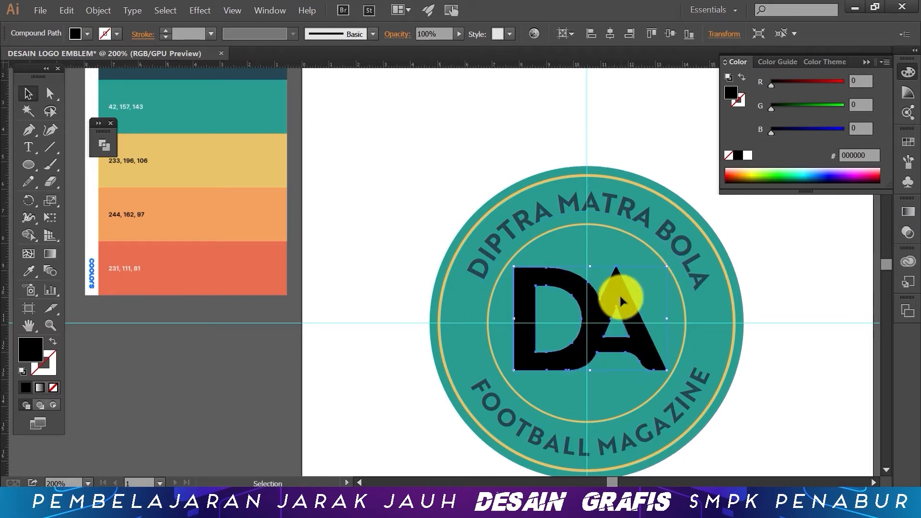
left_click(649, 144)
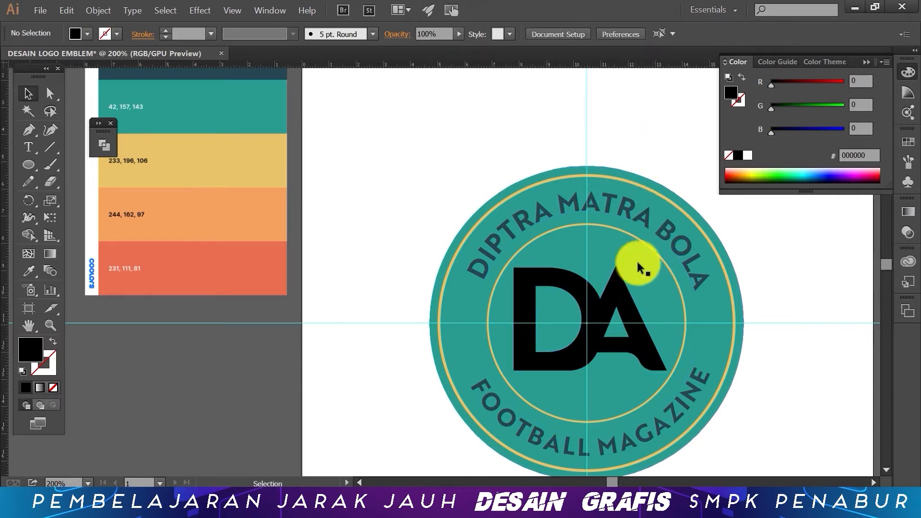
key("ctrl+minus")
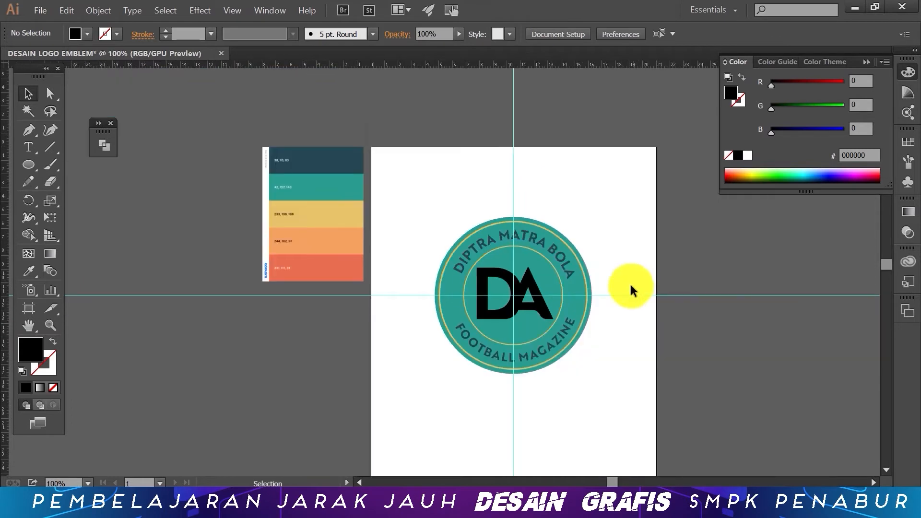
left_click(532, 277)
key("Left")
key("Left")
key("Left")
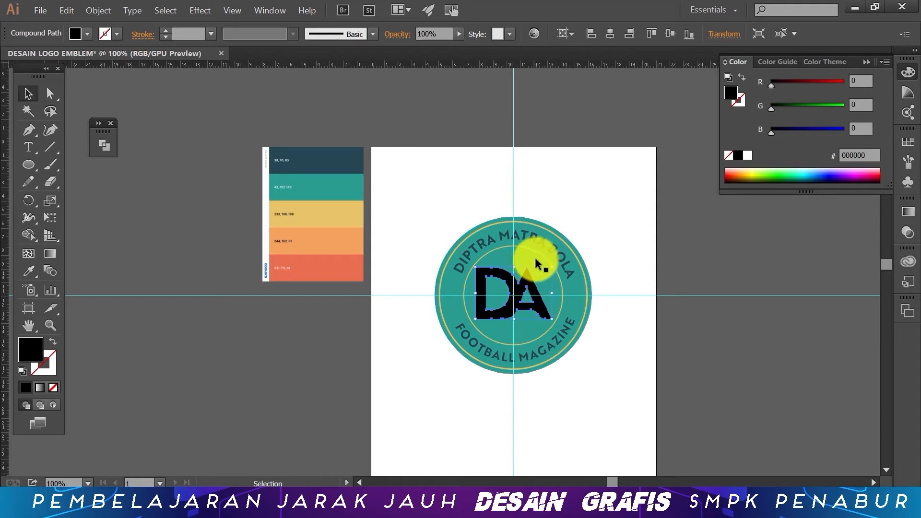
Step: Try the palette's yellow, dark blue, red, orange and teal swatches as the DA lettermark's fill using the Eyedropper
left_click(30, 272)
left_click(319, 240)
left_click(332, 214)
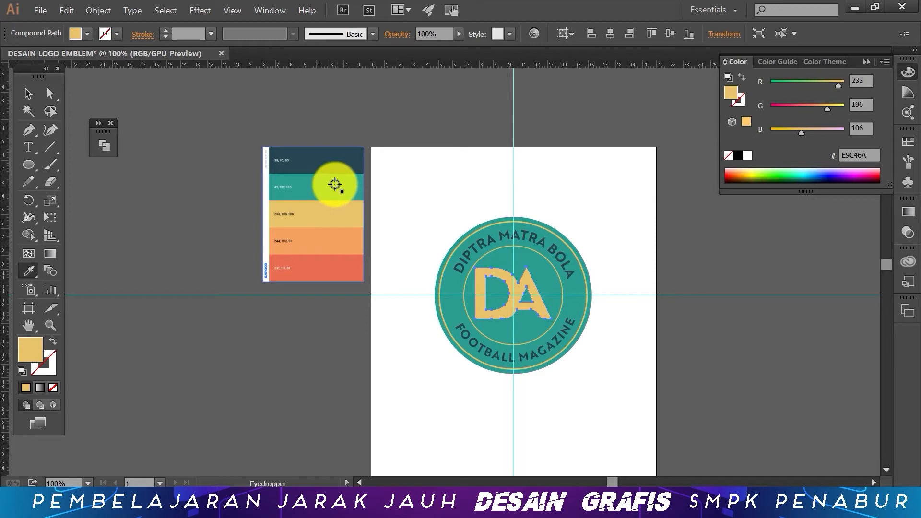
left_click(328, 161)
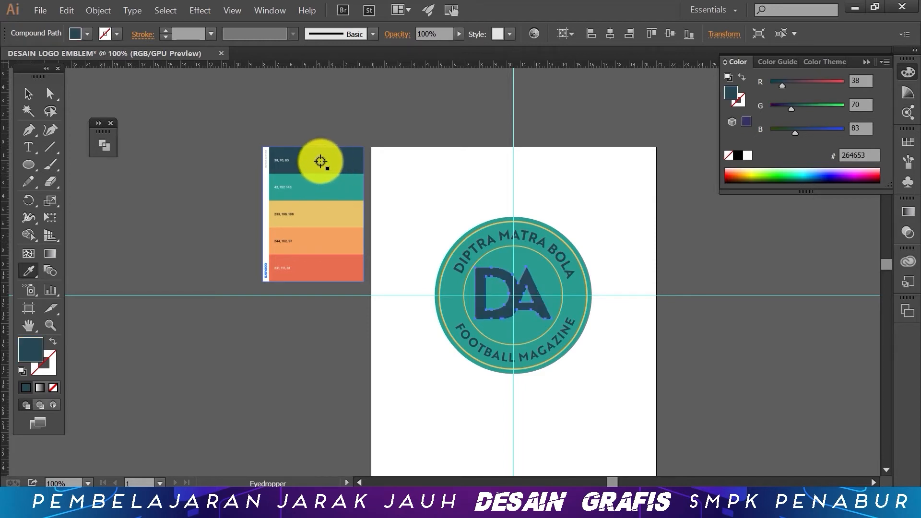
left_click(317, 268)
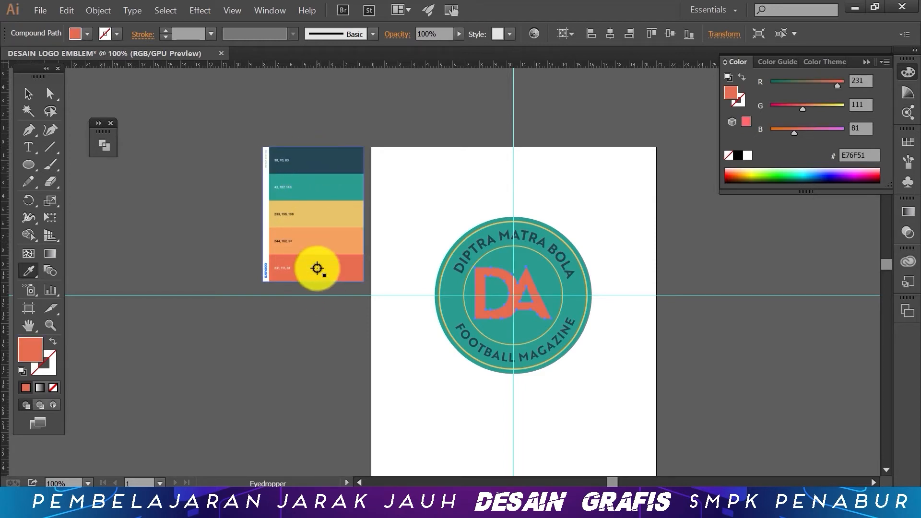
left_click(320, 241)
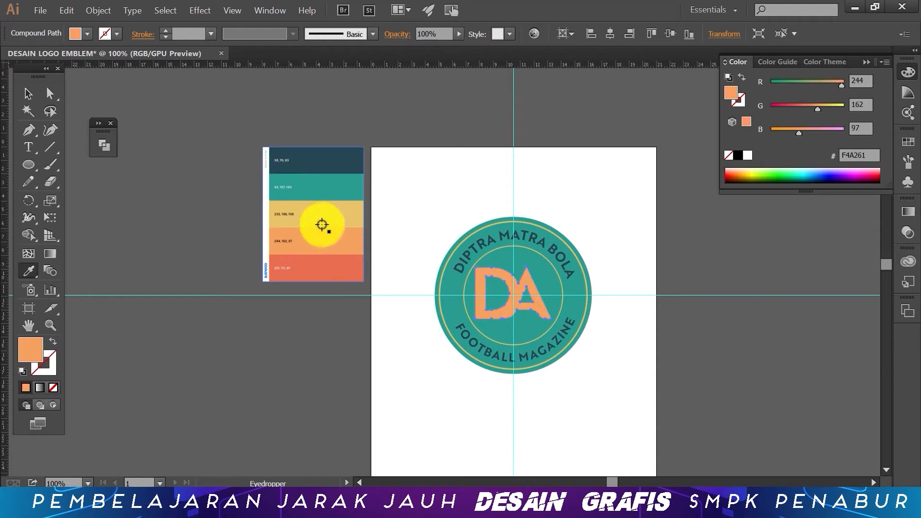
left_click(320, 189)
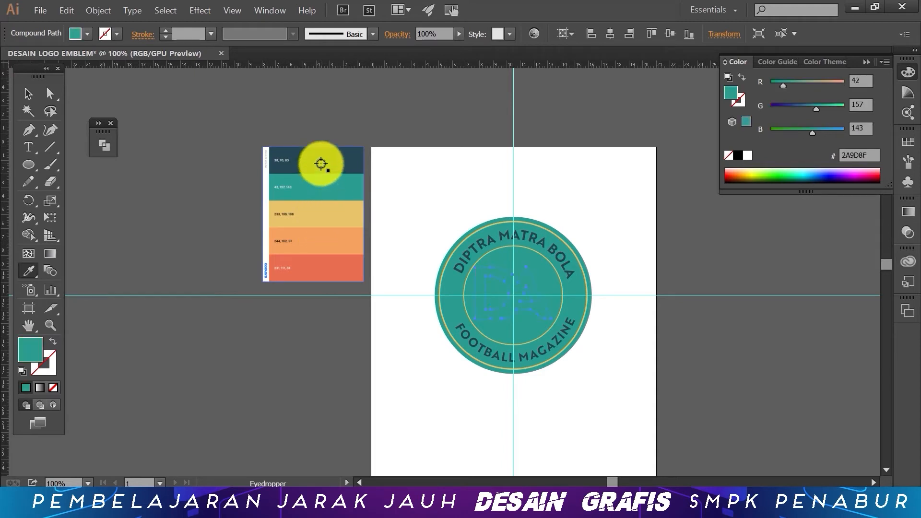
Step: Fill the DA lettermark with the palette's dark blue (38, 70, 83) and deselect it
left_click(319, 162)
left_click(28, 93)
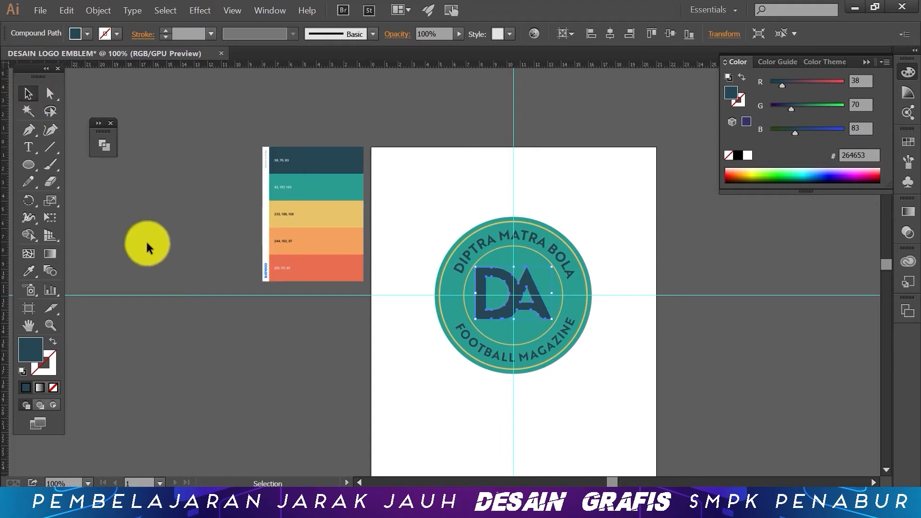
left_click(154, 252)
left_click(57, 325)
left_click(507, 313)
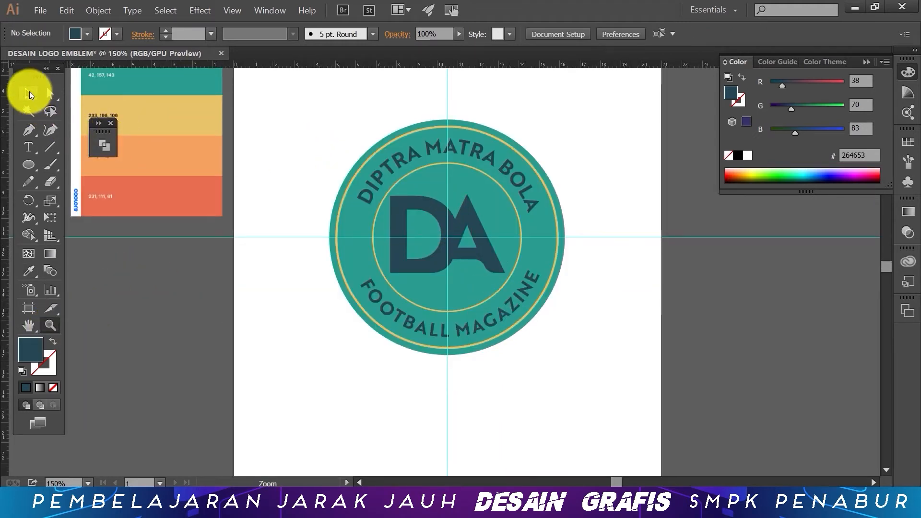
left_click(28, 92)
left_click_drag(36, 165, 108, 221)
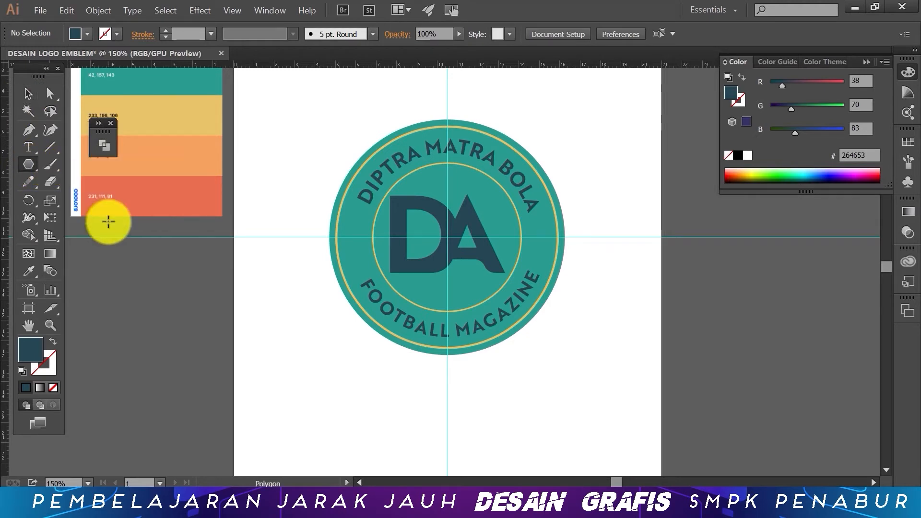
left_click(129, 283)
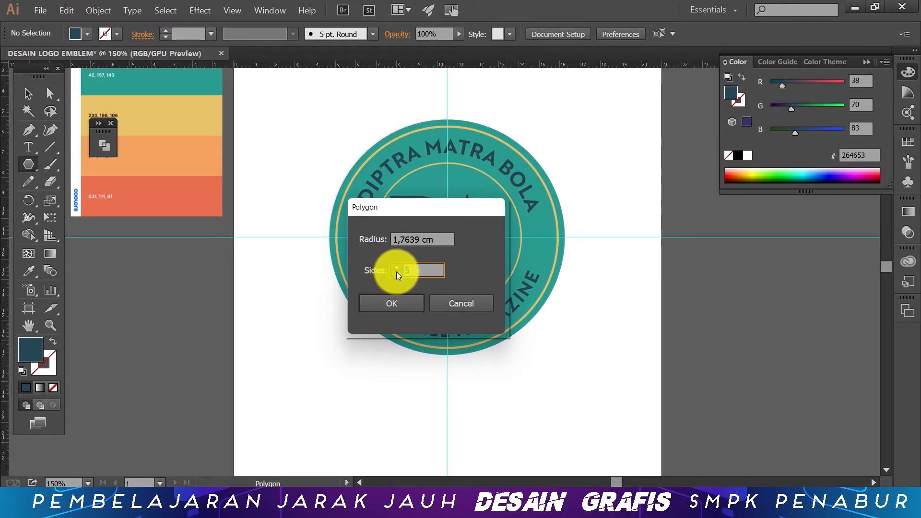
left_click(407, 299)
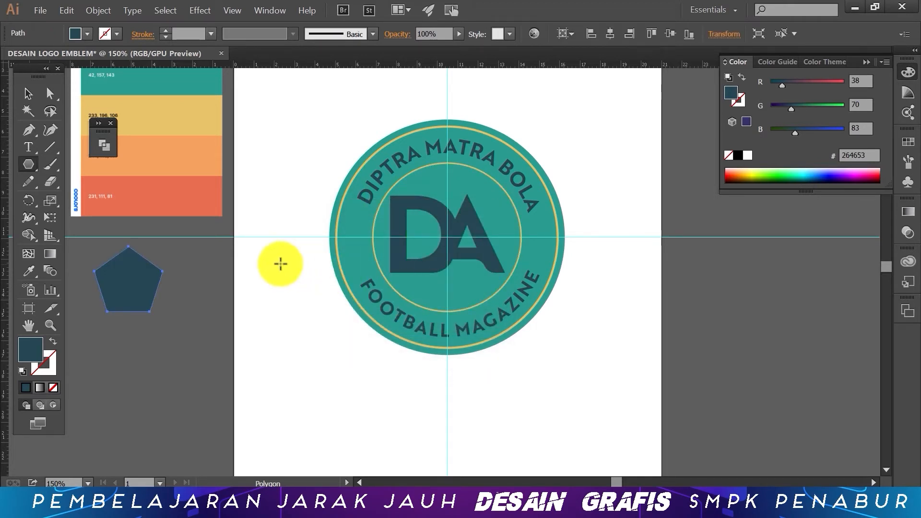
key("Delete")
left_click(135, 295)
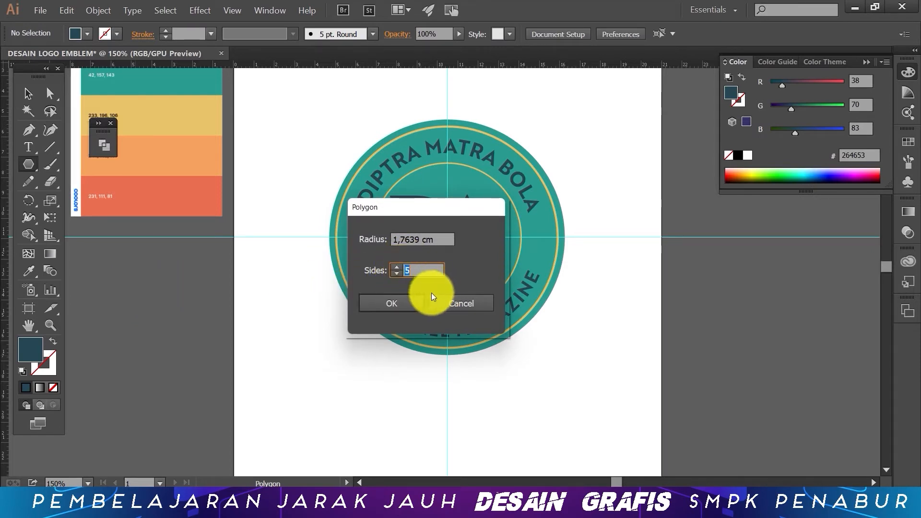
left_click(457, 303)
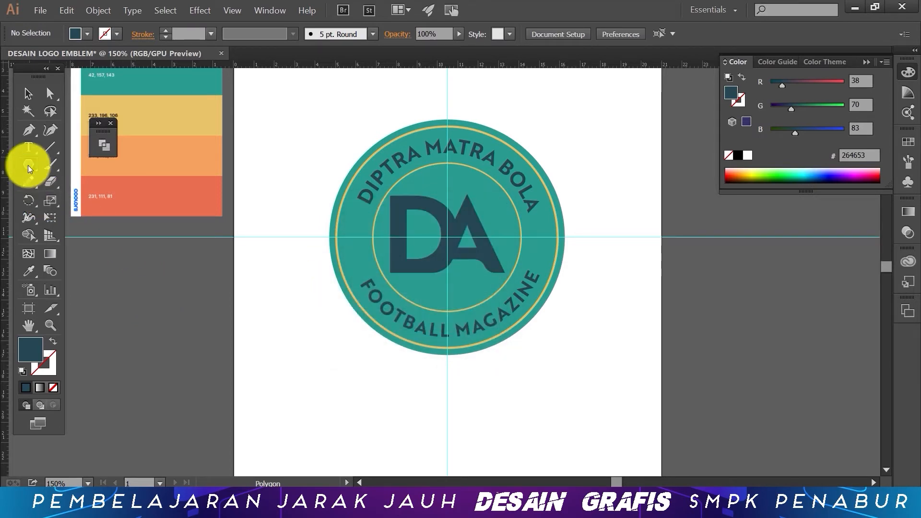
Step: Draw a five-point star with radii of 0,8819 cm and 1,7639 cm on the empty pasteboard beside the artboard
left_click_drag(28, 165, 104, 234)
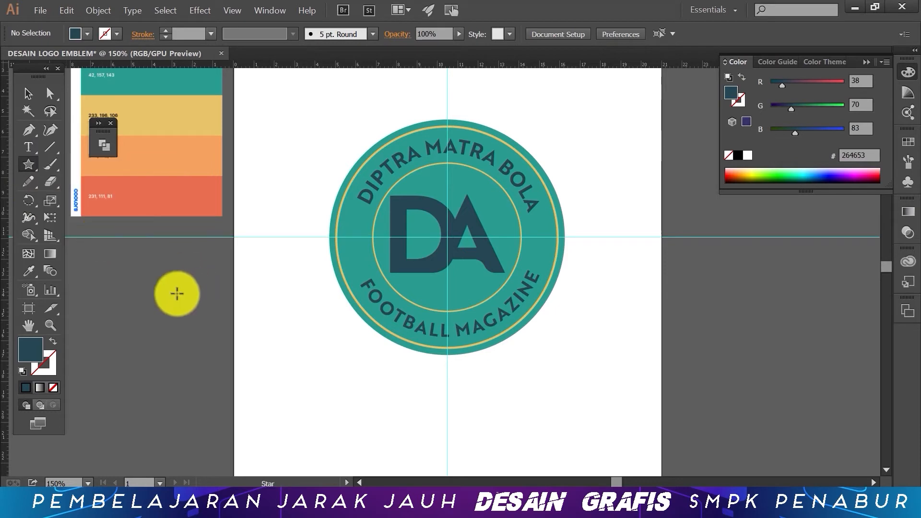
left_click(146, 290)
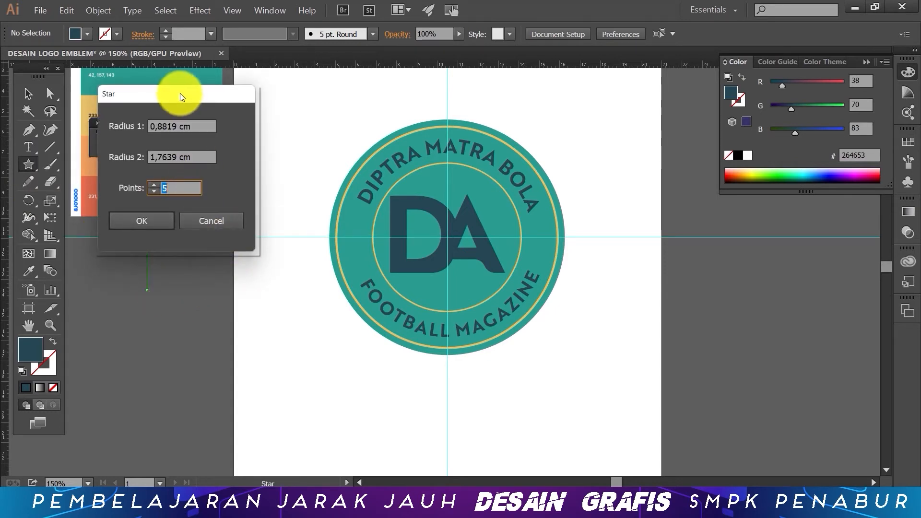
left_click_drag(179, 93, 612, 121)
left_click(586, 249)
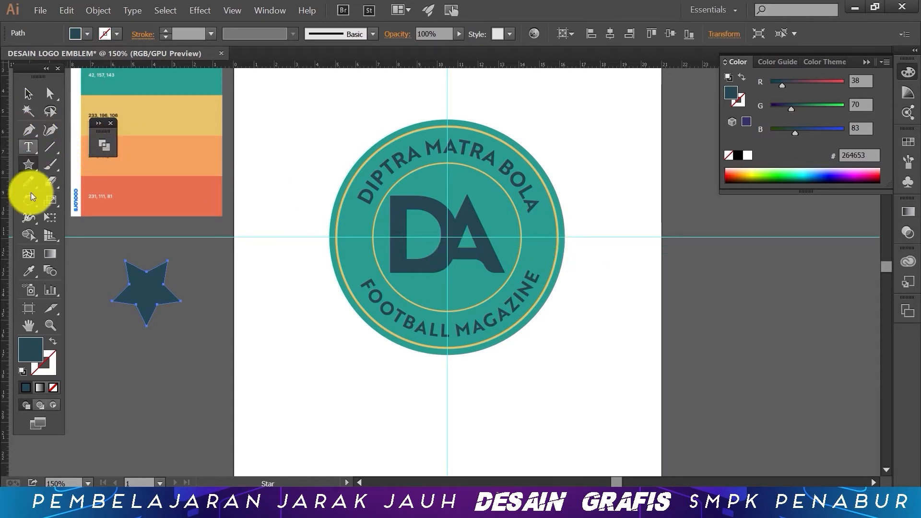
Step: Fill the star with the orange 244, 162, 97 sampled from the reference palette
left_click(29, 270)
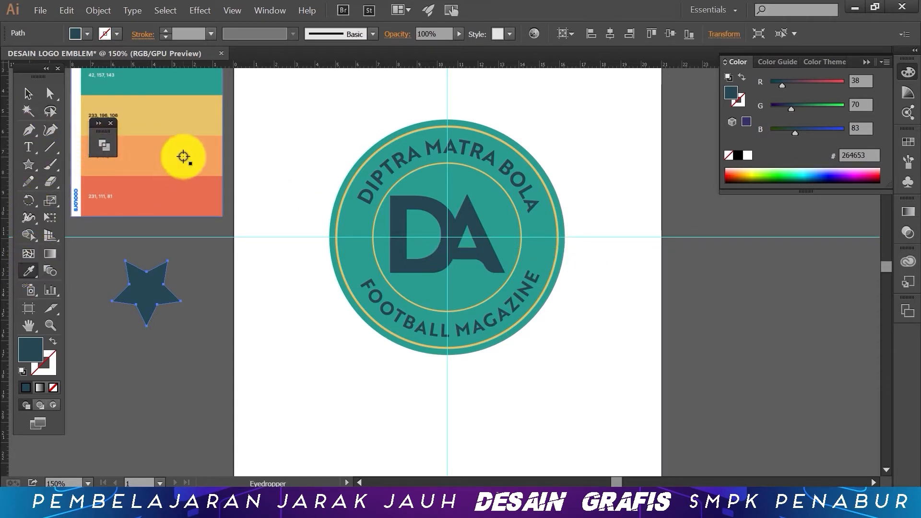
left_click(180, 119)
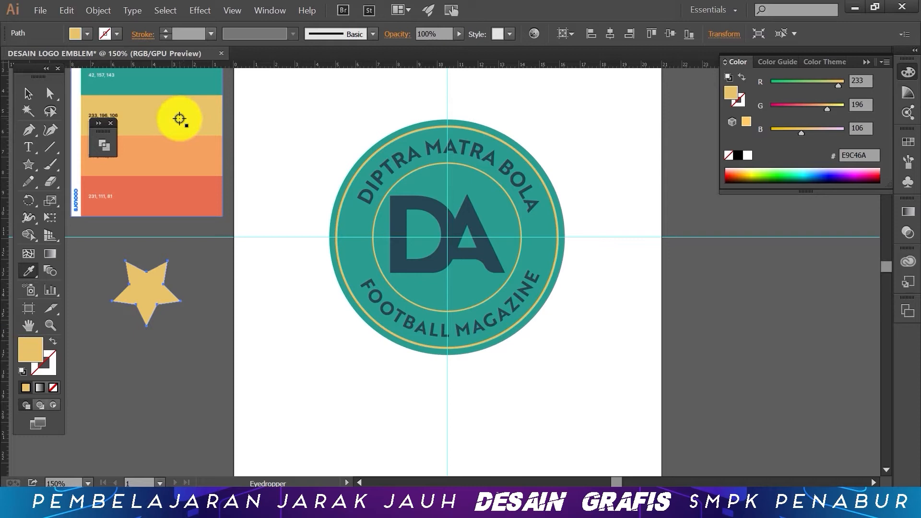
left_click(144, 157)
left_click(28, 93)
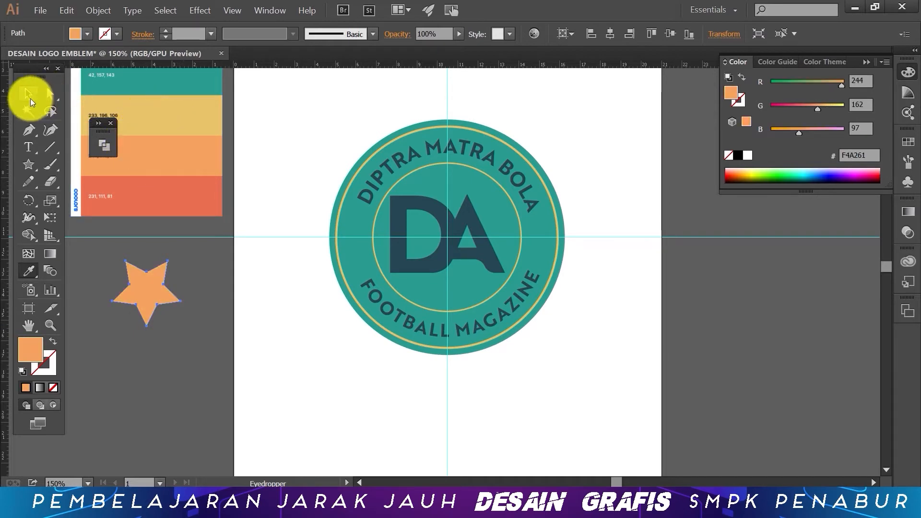
Step: Shrink the star, turn it upright and centre it in the badge's ring left of the DA monogram, on the horizontal guide
left_click_drag(181, 261, 353, 234)
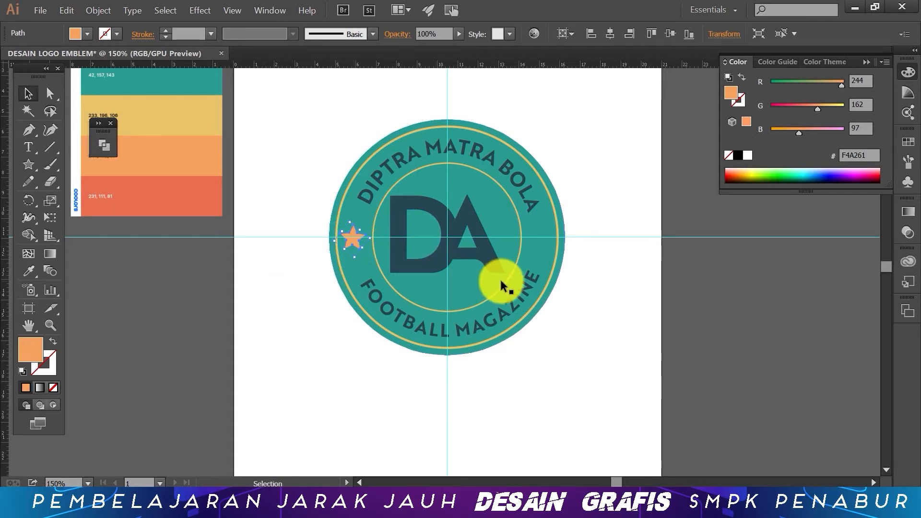
key("Right")
key("Right")
key("Right")
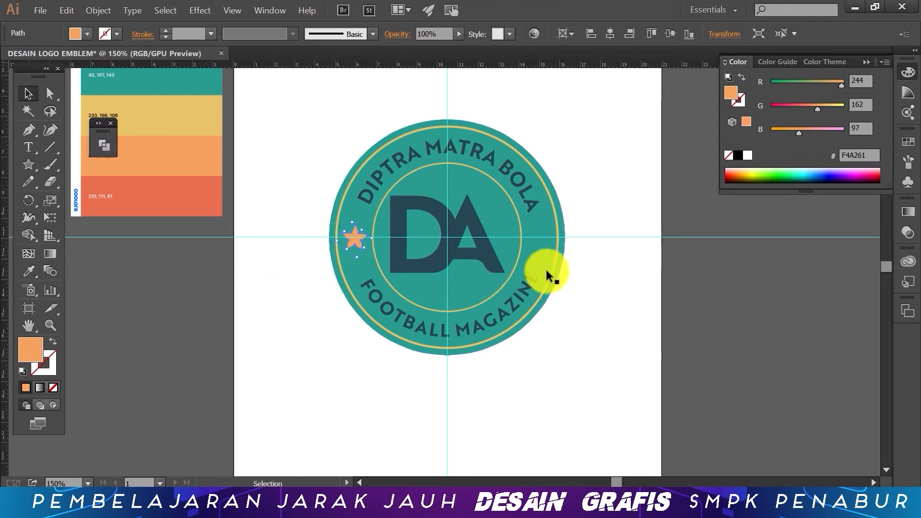
left_click(611, 296)
Step: Shrink the star slightly more and move it up within the ring to sit just above the horizontal guide
key("ctrl+plus")
key("ctrl+plus")
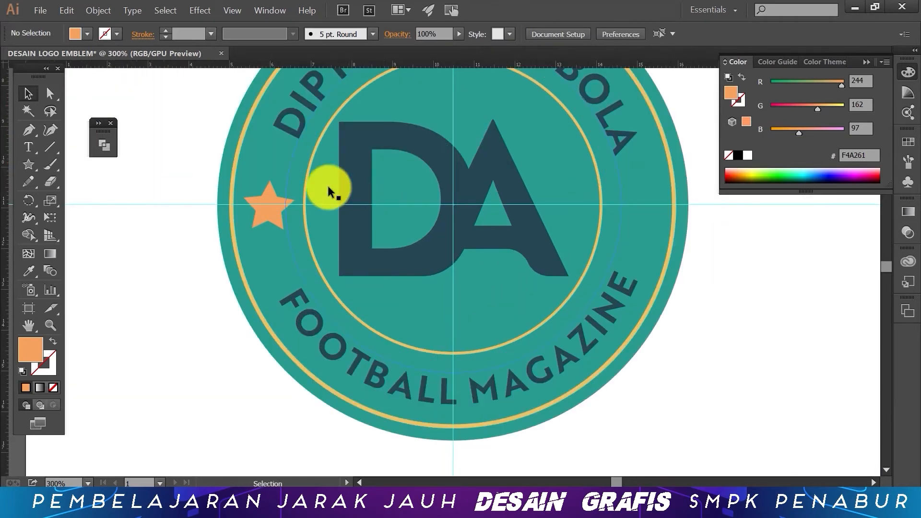
left_click(268, 218)
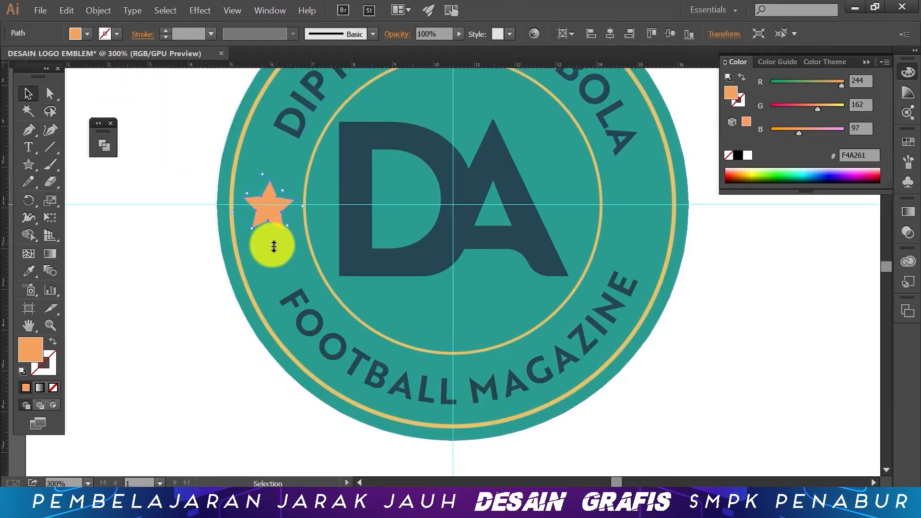
left_click_drag(272, 247, 273, 239)
left_click_drag(271, 193, 276, 174)
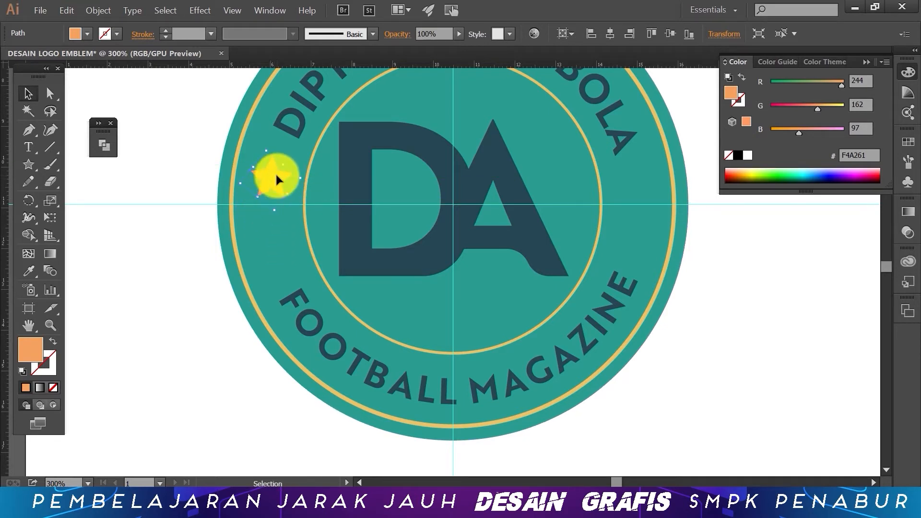
Step: Copy and paste the star, placing the duplicate directly beneath the original, just below the horizontal guide
left_click(79, 9)
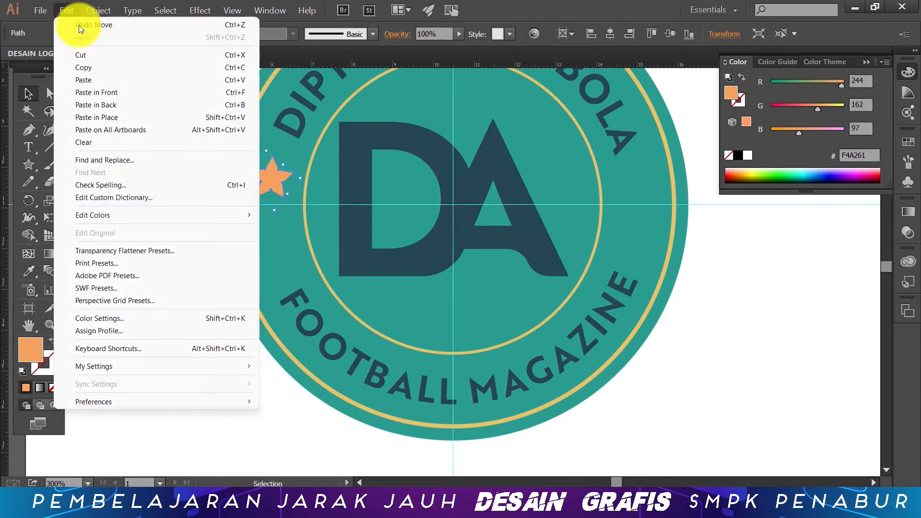
left_click(98, 68)
left_click(62, 7)
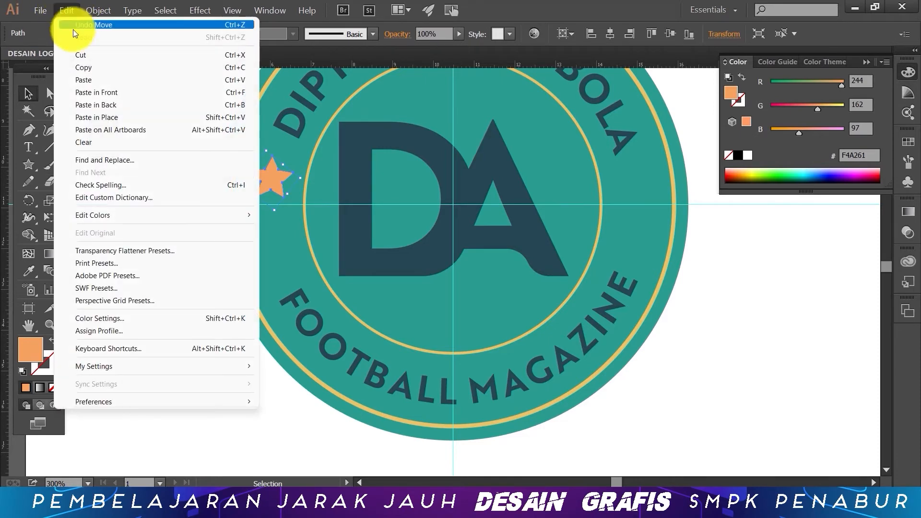
left_click(88, 80)
left_click_drag(431, 263, 274, 240)
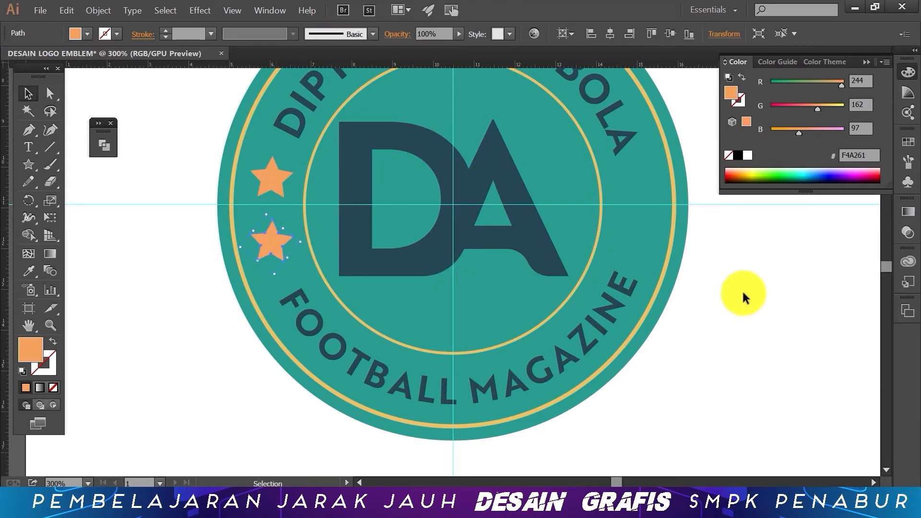
left_click(772, 309)
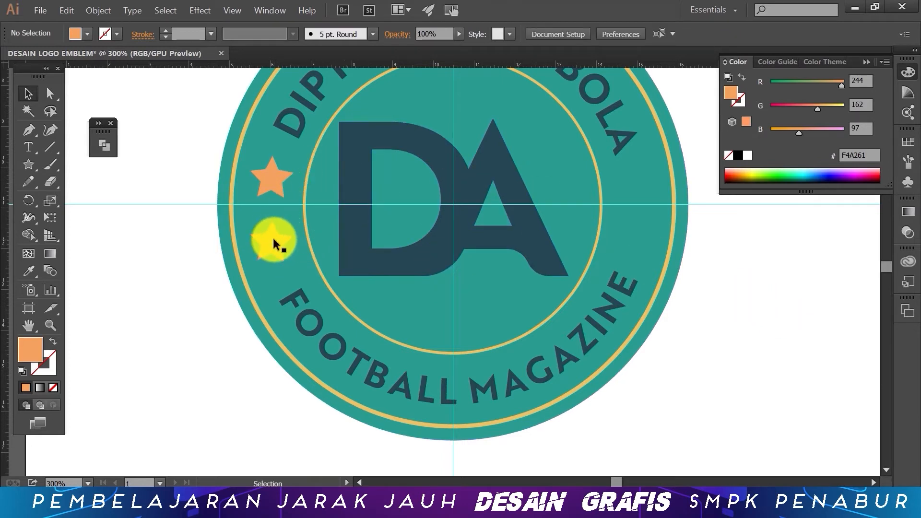
Step: Select both stars and create a reflected copy of them across the vertical axis
key("ctrl+minus")
key("ctrl+minus")
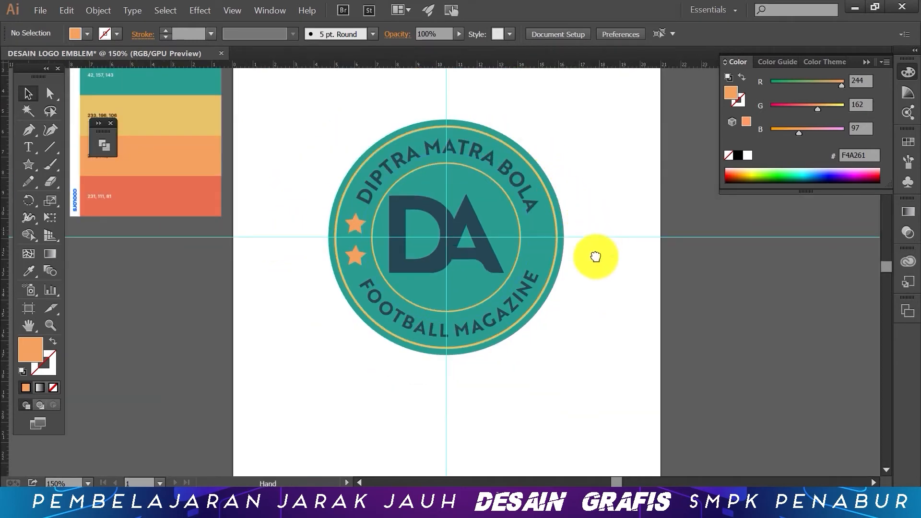
left_click_drag(601, 232, 582, 243)
left_click(335, 269)
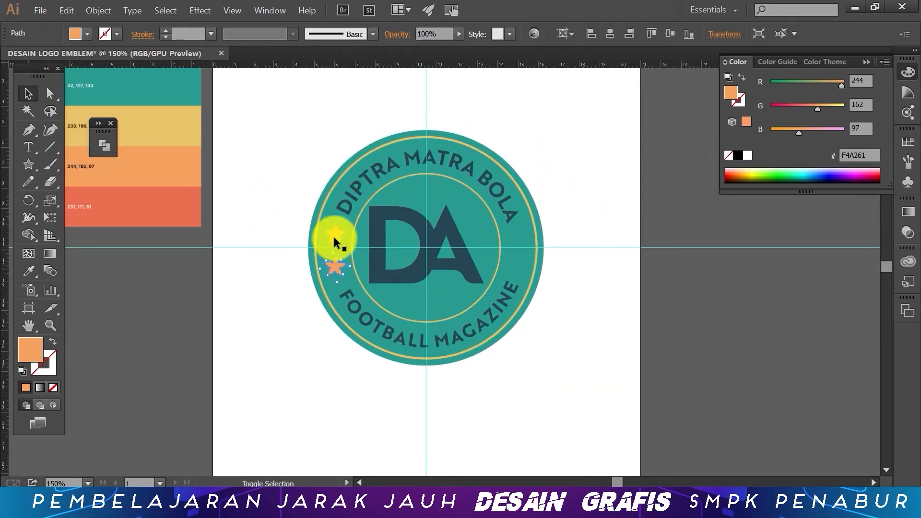
left_click(335, 234, "shift")
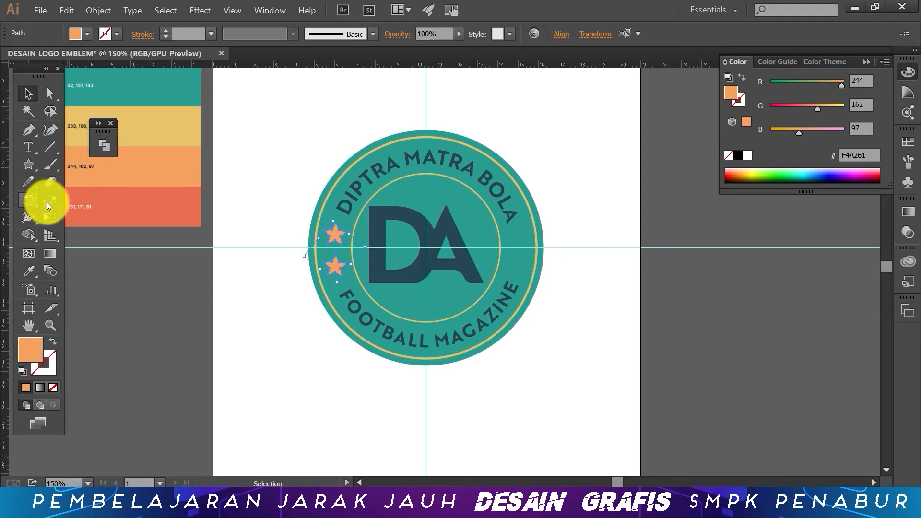
left_click_drag(32, 205, 65, 218)
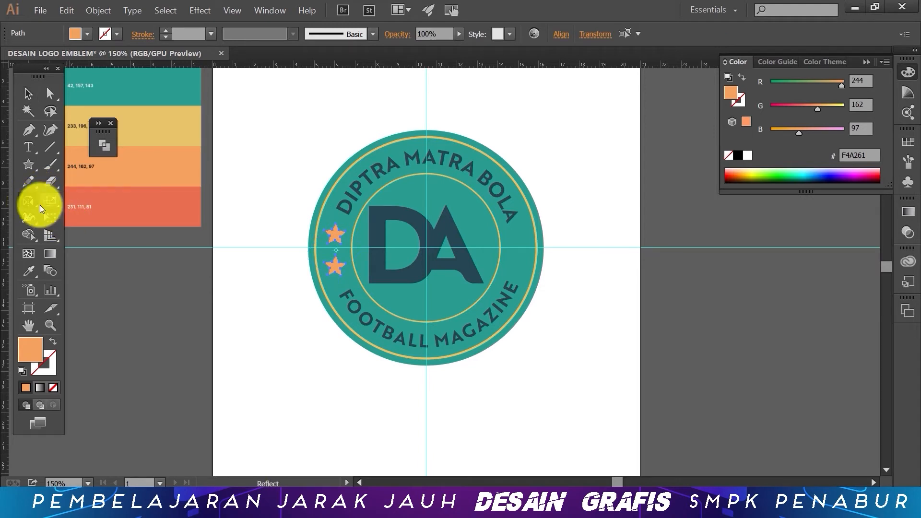
left_click(181, 267)
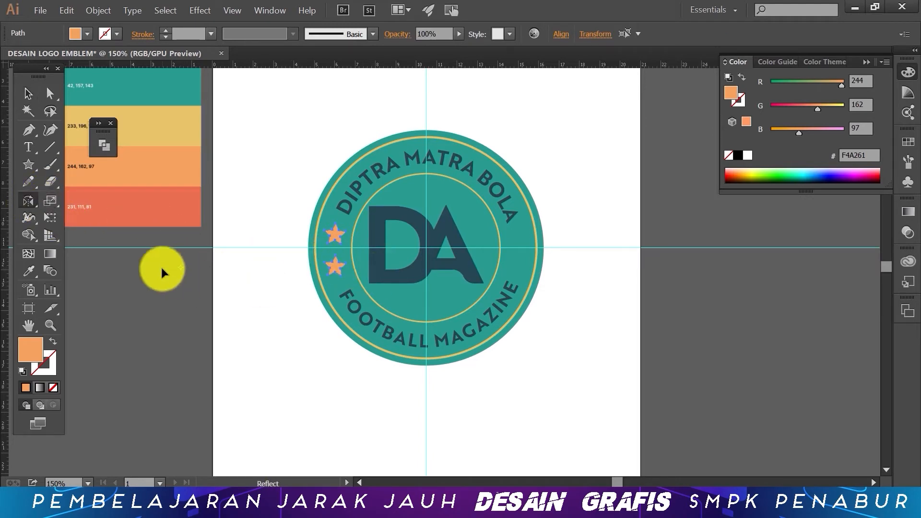
double_click(22, 204)
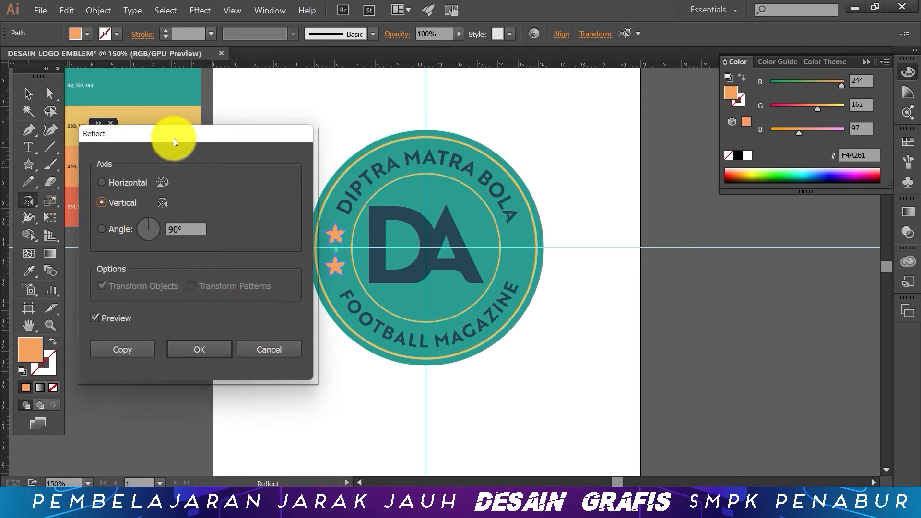
left_click_drag(173, 138, 564, 149)
left_click(509, 330)
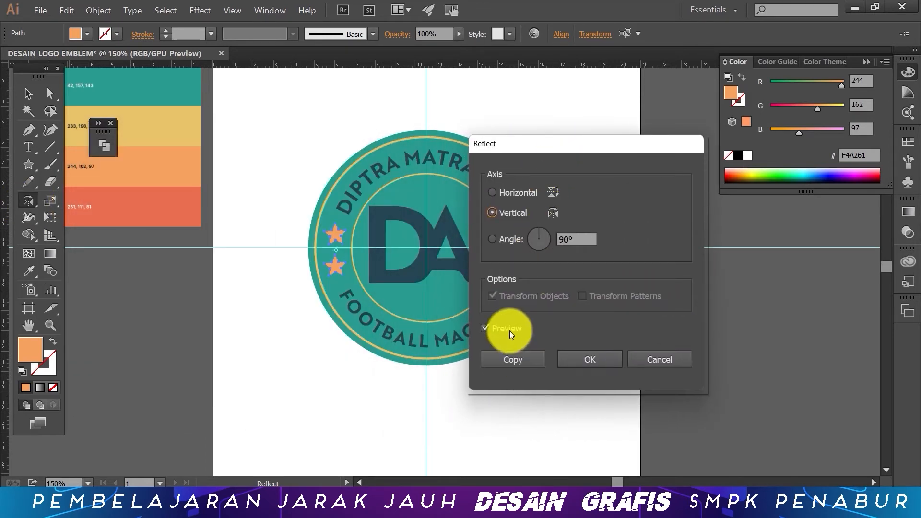
left_click(516, 361)
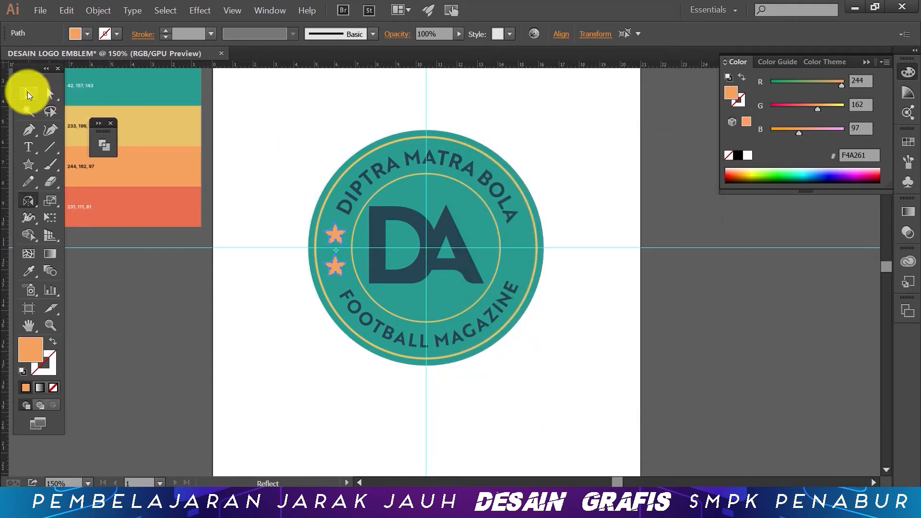
Step: Move the reflected pair of stars to the opposite side of the ring, between BOLA and MAGAZINE, mirroring the first pair
left_click(27, 95)
left_click_drag(337, 238, 520, 249)
key("Right")
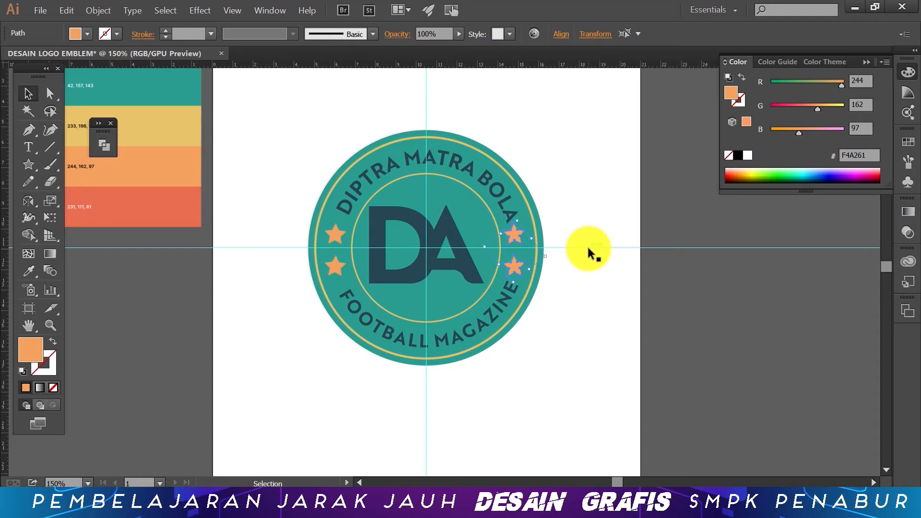
key("Right")
left_click(587, 290)
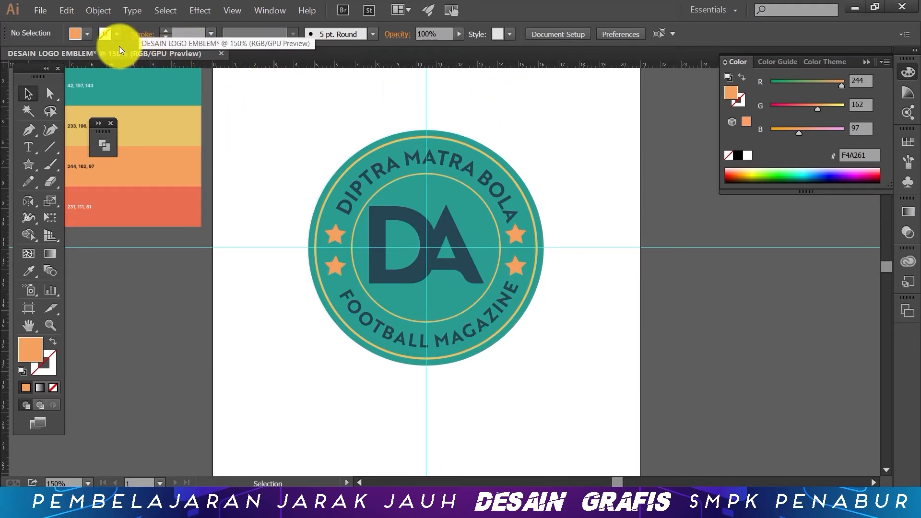
Step: Show the Symbols panel, open the Logo Elements symbol library and browse its symbols
left_click(279, 14)
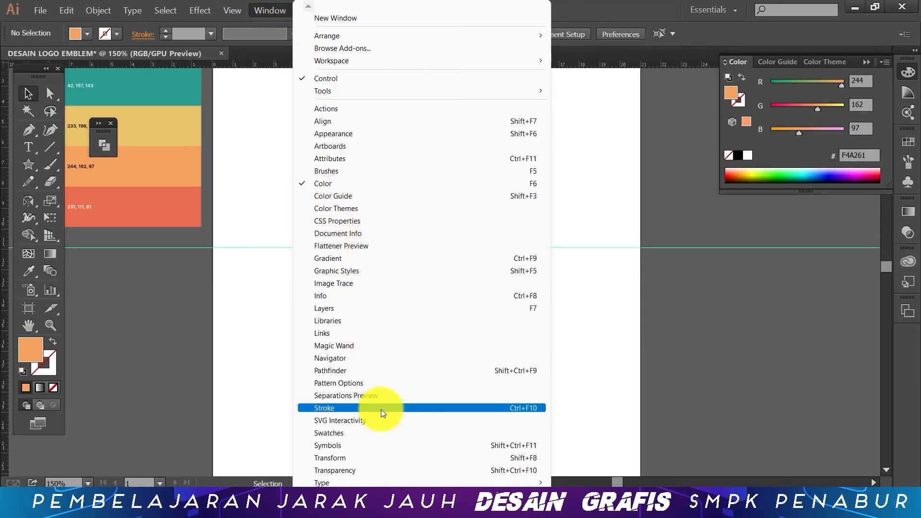
left_click(375, 444)
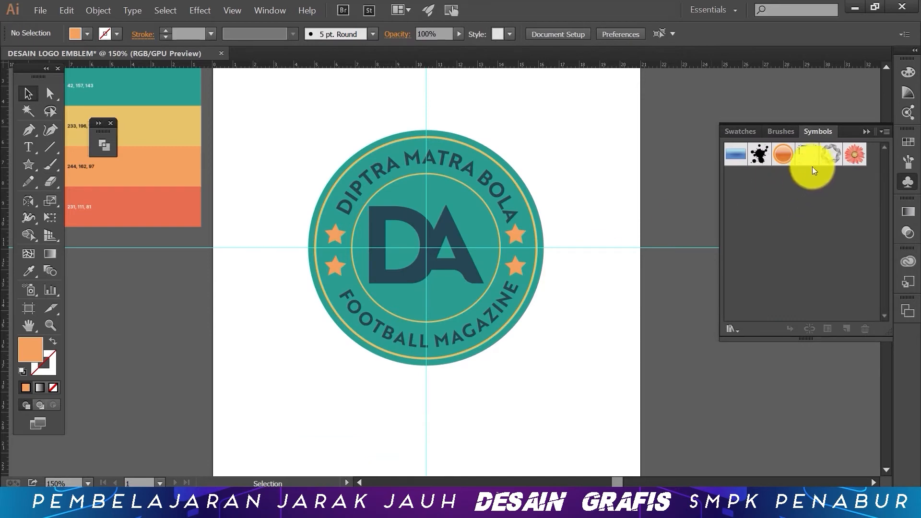
left_click(884, 132)
mouse_move(829, 368)
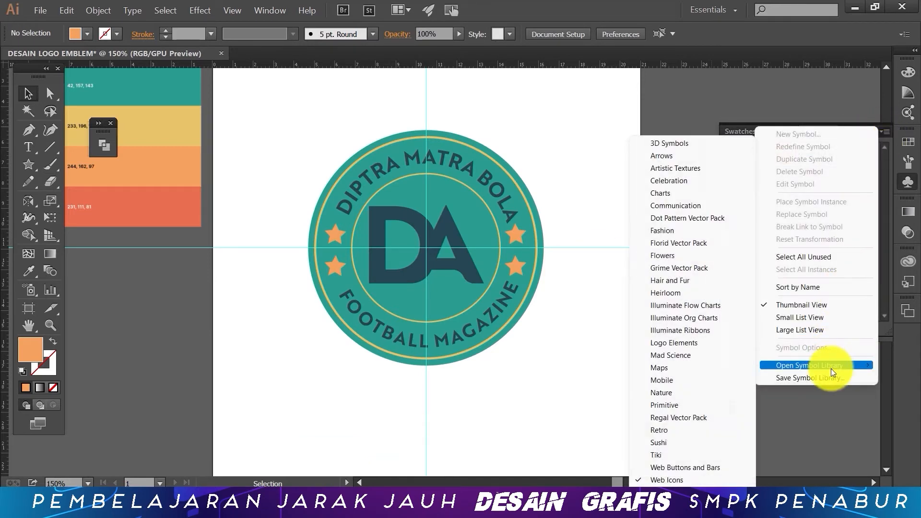
left_click(695, 344)
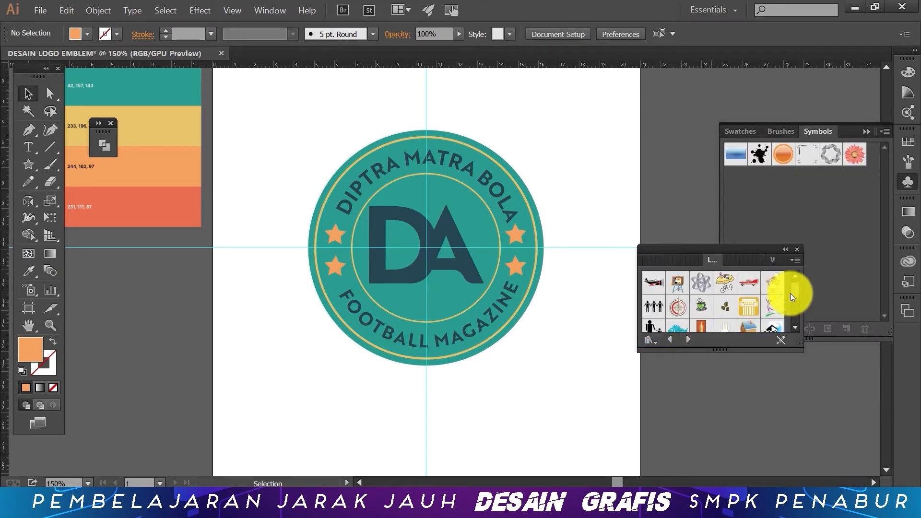
mouse_move(794, 290)
left_mouse_down()
mouse_move(807, 320)
mouse_move(807, 279)
left_mouse_up()
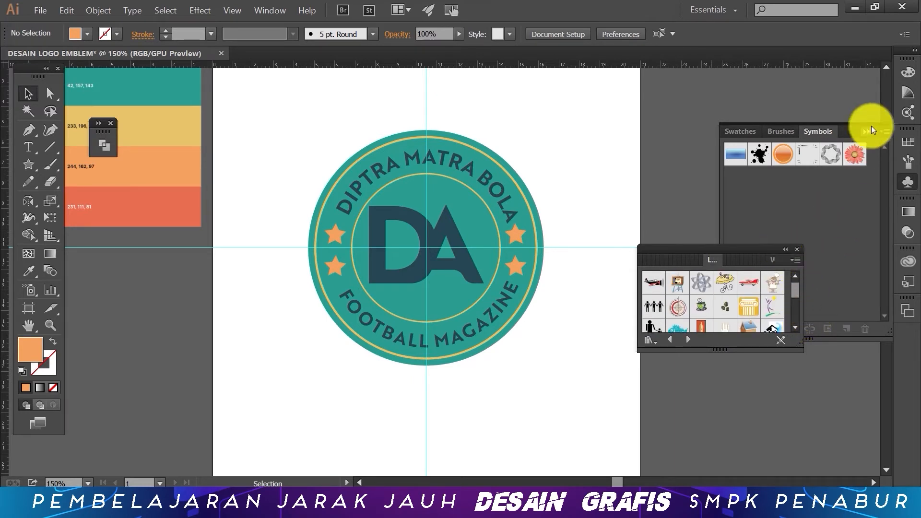
Step: Open the Maps symbol library and browse up to its star and circle symbols
left_click(884, 130)
mouse_move(818, 365)
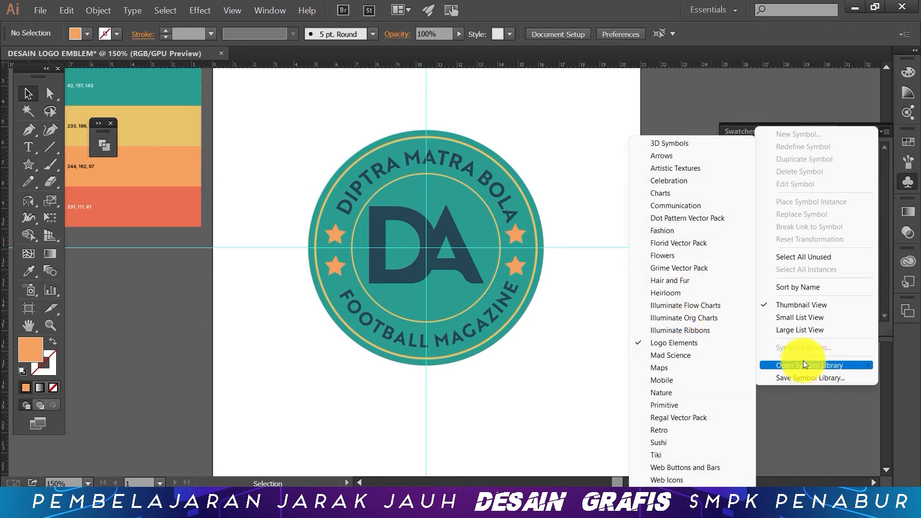
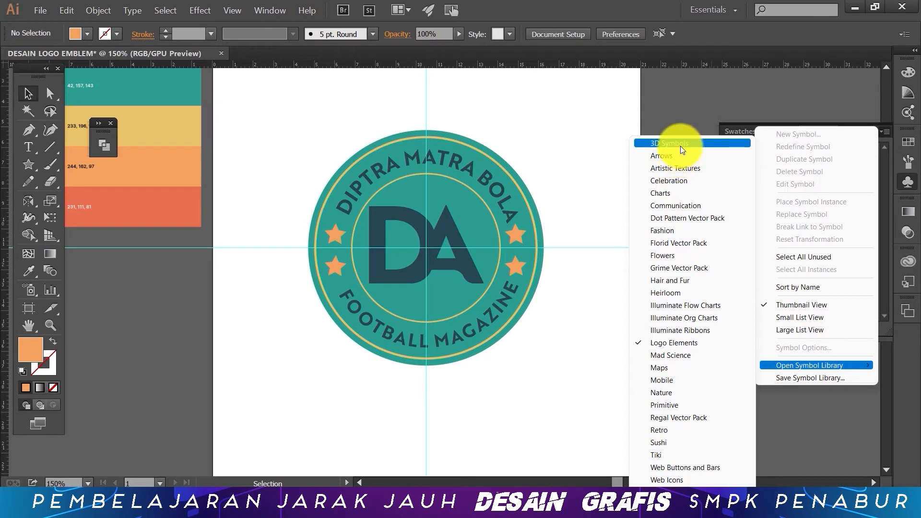
left_click(686, 367)
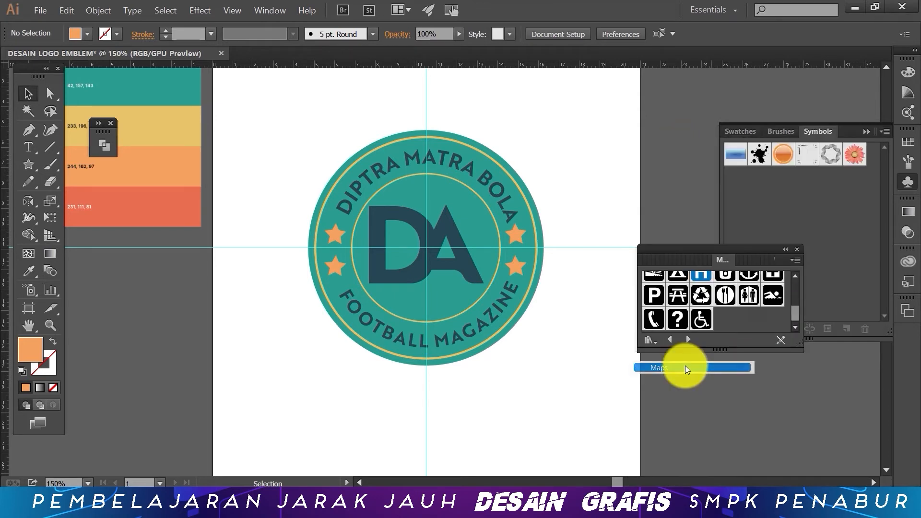
left_click_drag(793, 312, 796, 288)
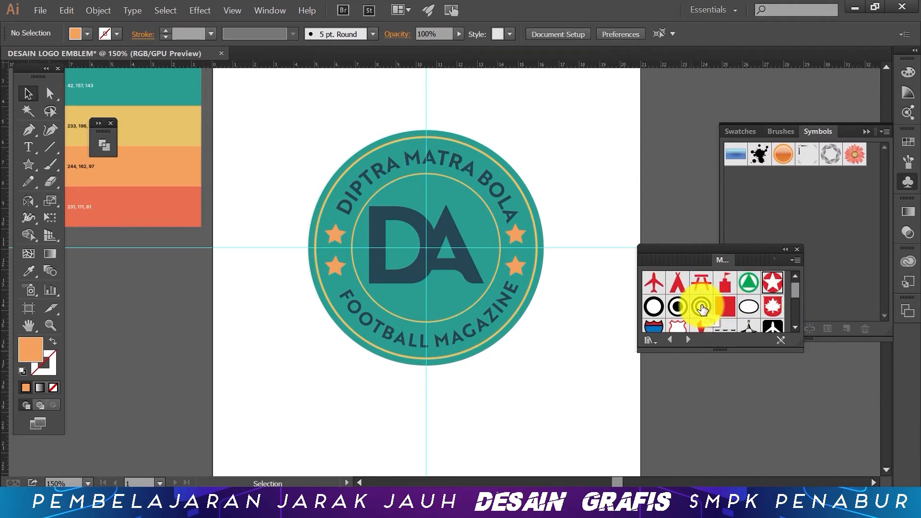
Step: Place the concentric-circle City symbol and the star-in-circle Capitol symbol on the artboard beside the emblem
left_click(701, 307)
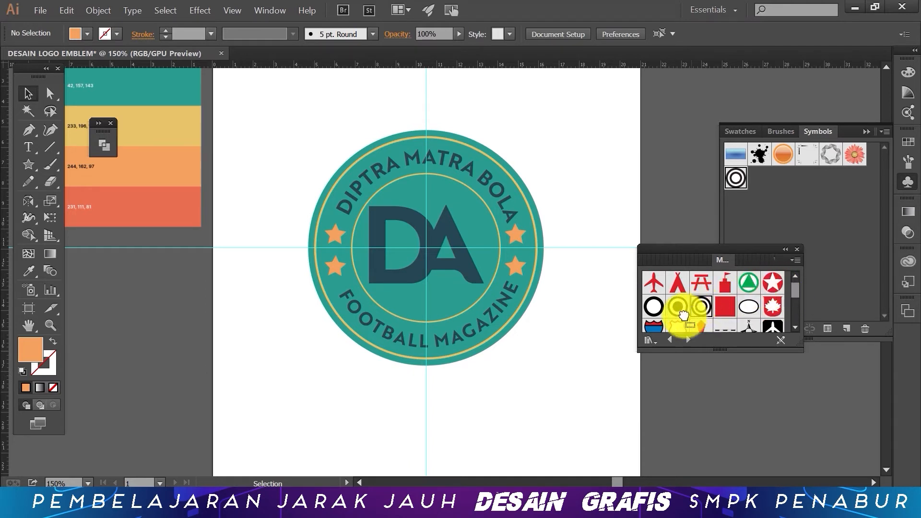
left_click_drag(683, 315, 603, 215)
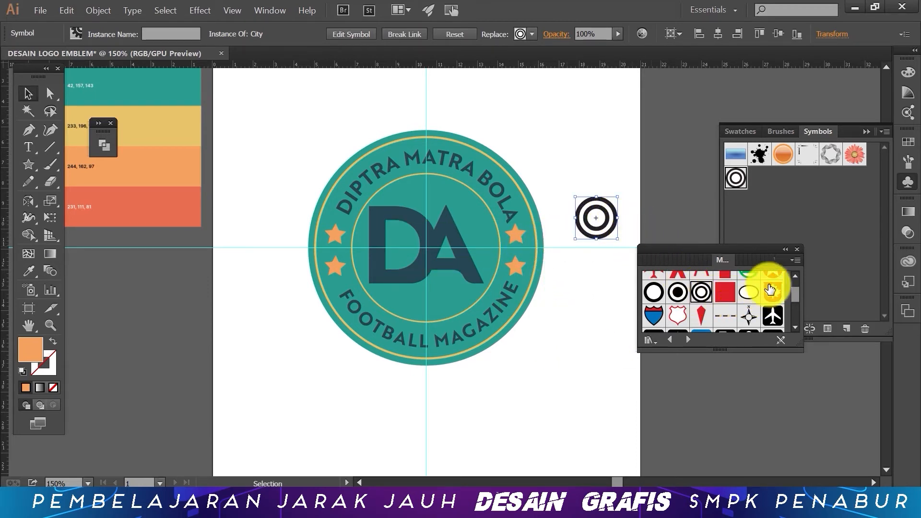
scroll(770, 287, "up", 1)
left_click(772, 281)
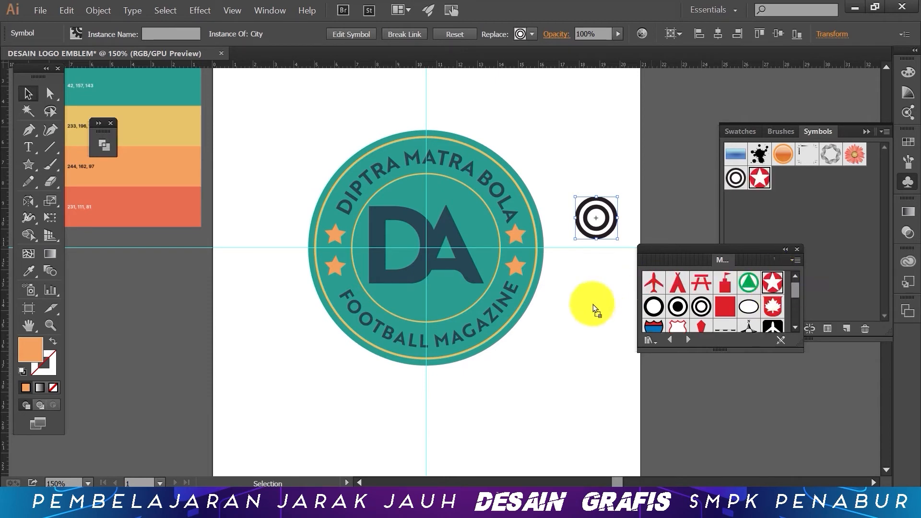
left_click_drag(594, 307, 615, 278)
Step: Delete all four orange stars from the emblem's ring
left_click(521, 237)
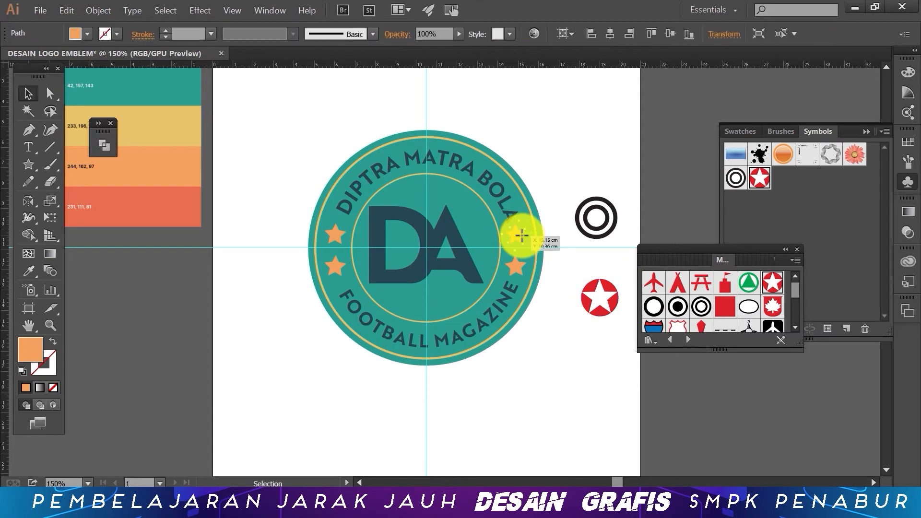
key("Delete")
left_click(514, 261)
key("Delete")
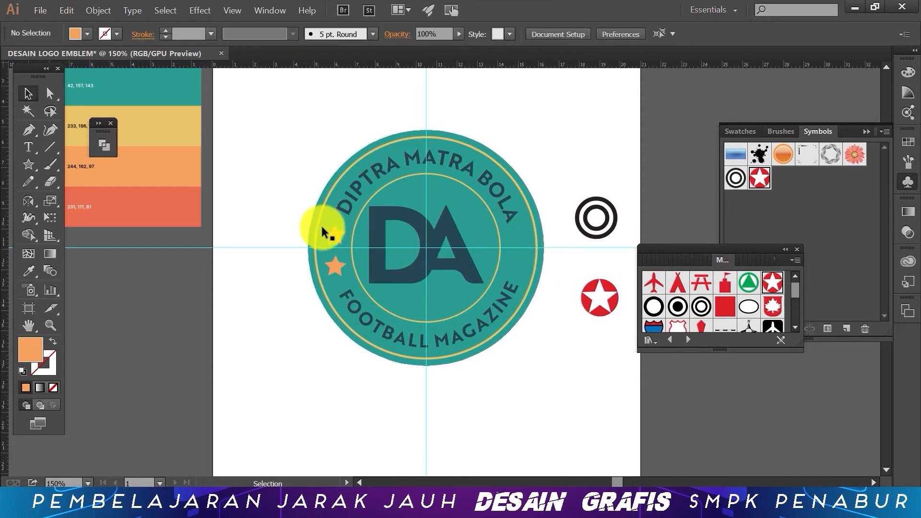
left_click(335, 264)
key("Delete")
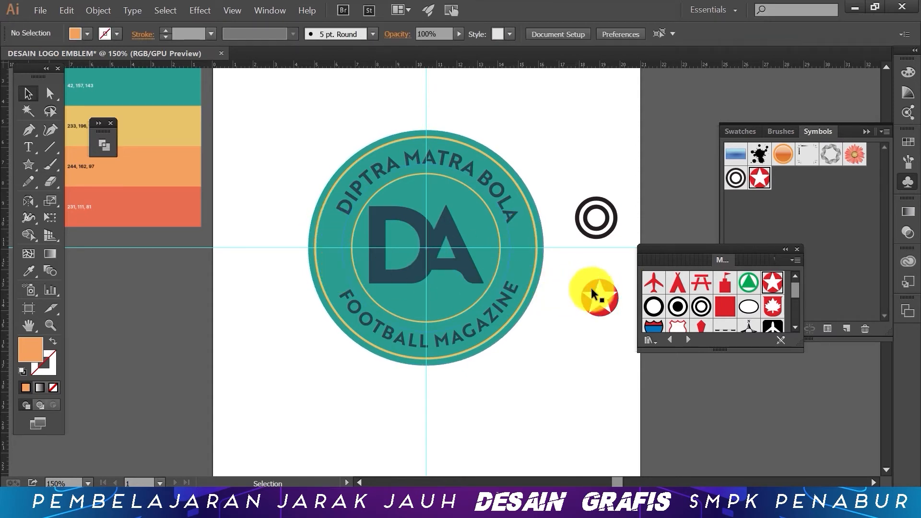
Step: Break the placed red star badge's link to its symbol and ungroup it into a separate circle and star
left_click(608, 288)
right_click(611, 290)
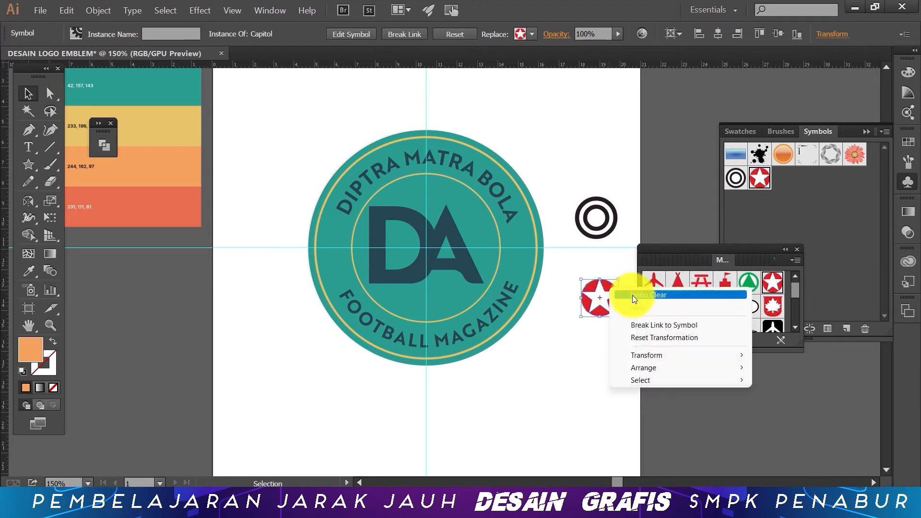
left_click(655, 325)
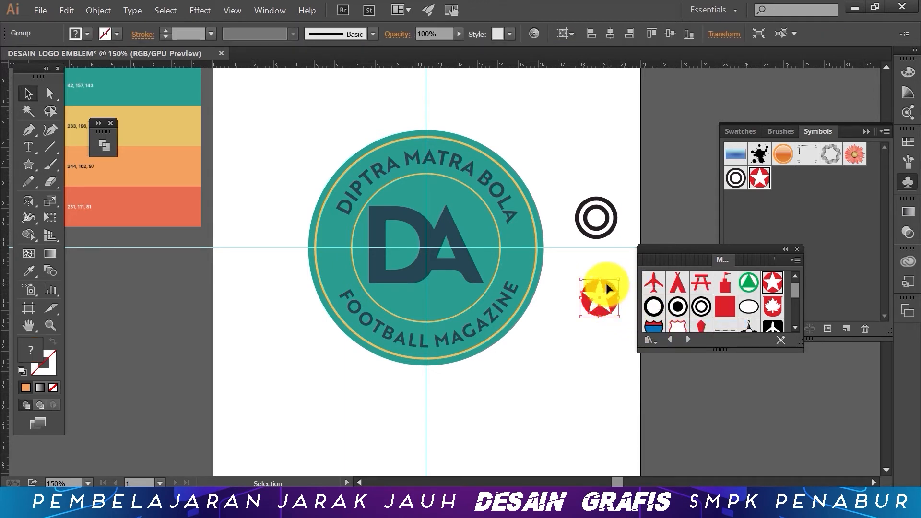
right_click(607, 285)
left_click(645, 350)
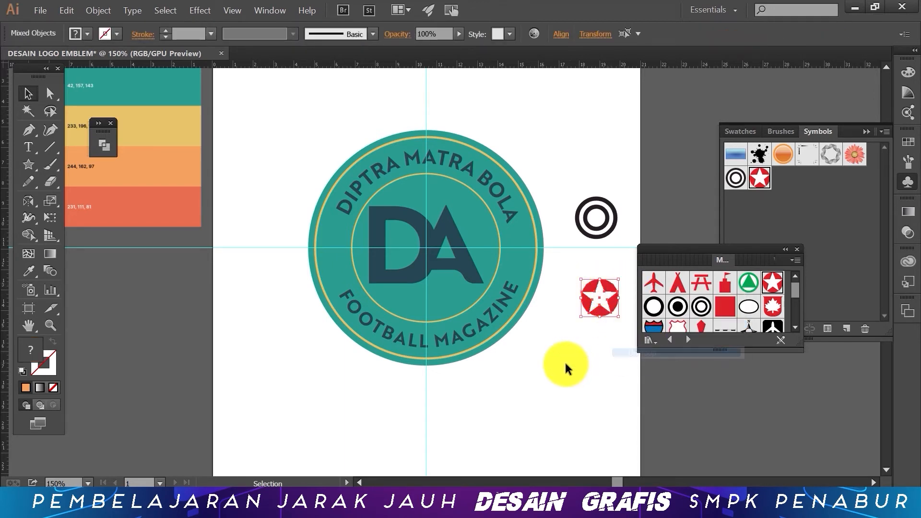
left_click(565, 367)
Step: Recolour the badge's red circle by sampling the dark blue palette swatch 38, 70, 83 with the Eyedropper
left_click_drag(745, 249, 821, 194)
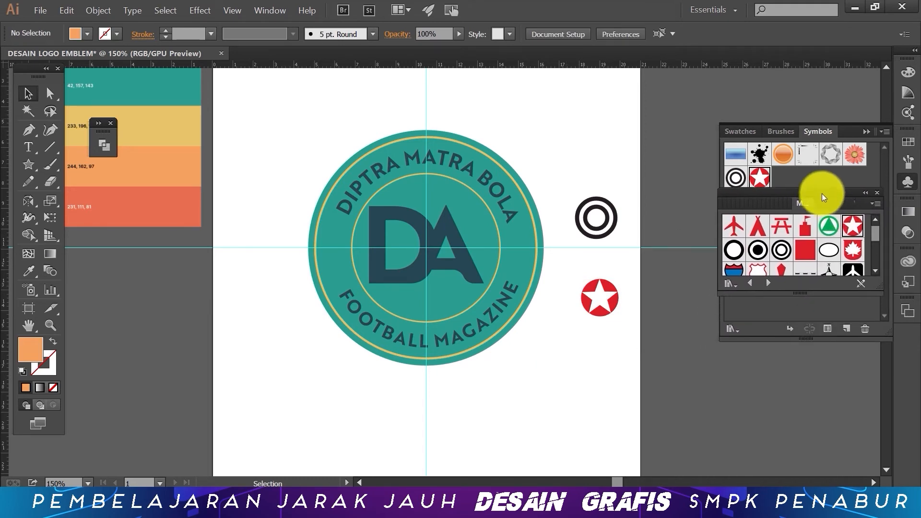
left_click(590, 287)
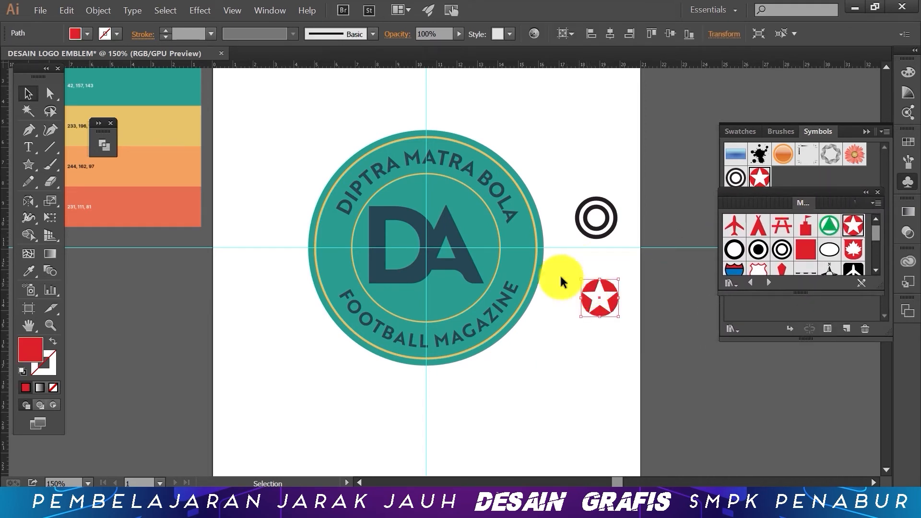
left_click(29, 274)
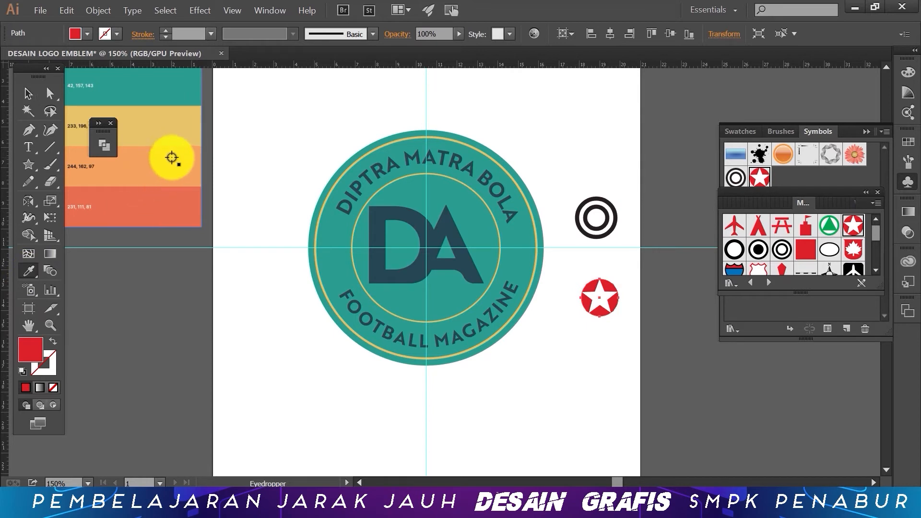
left_click(173, 130)
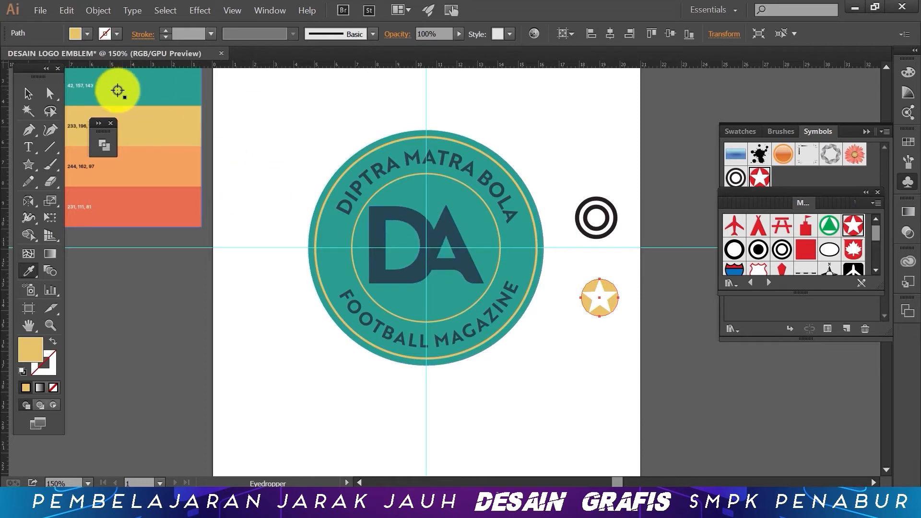
left_click(145, 85)
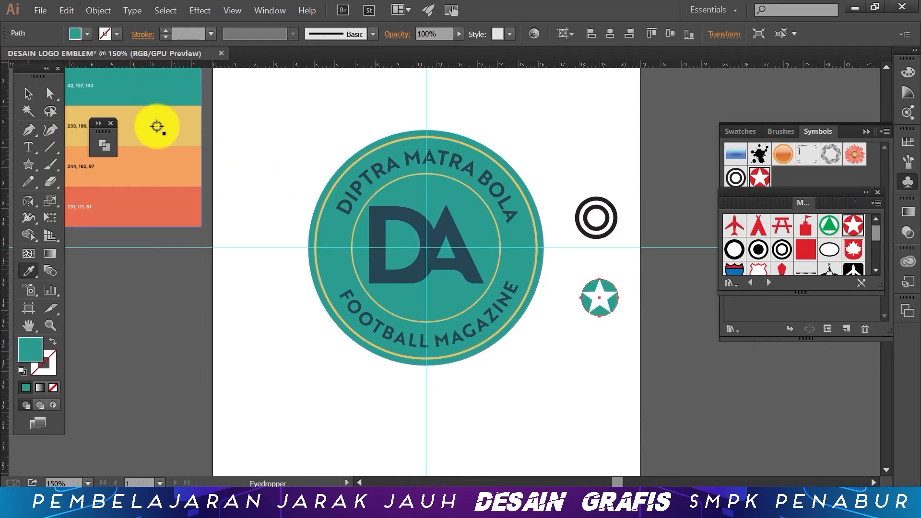
scroll(158, 129, "up", 2)
left_click(156, 83)
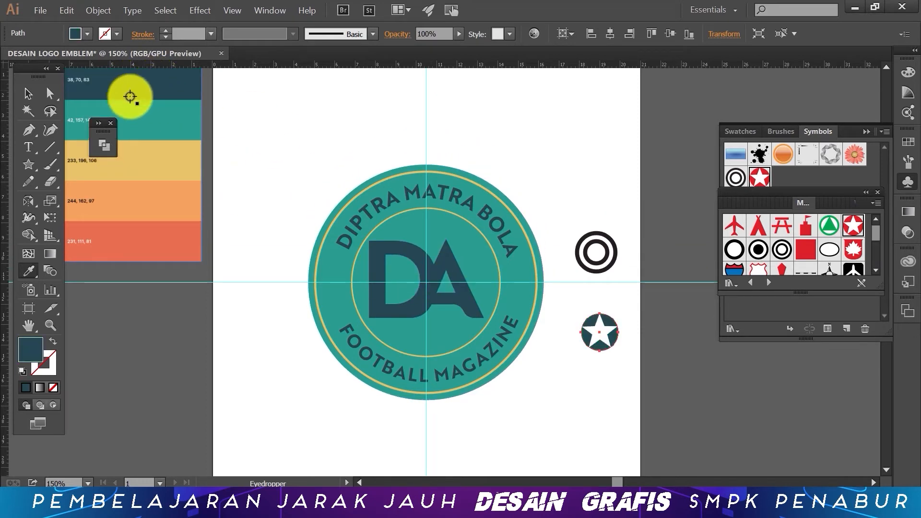
Step: Recolour the badge's white star by sampling the yellow palette swatch 233, 196, 106 with the Eyedropper
left_click(29, 94)
left_click(596, 329)
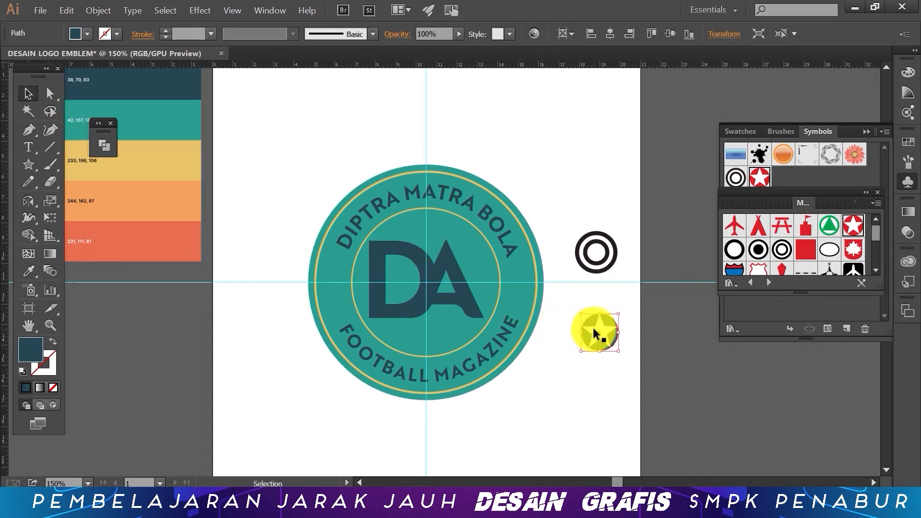
left_click(31, 272)
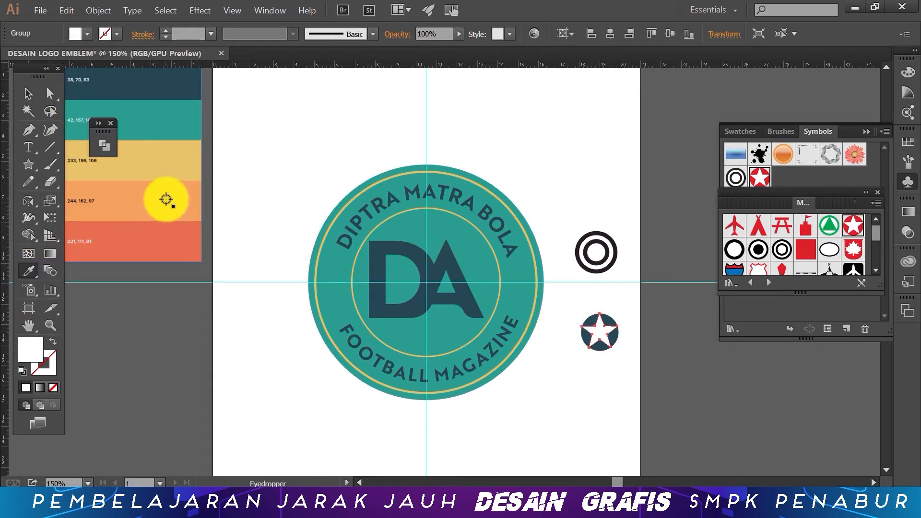
left_click(164, 205)
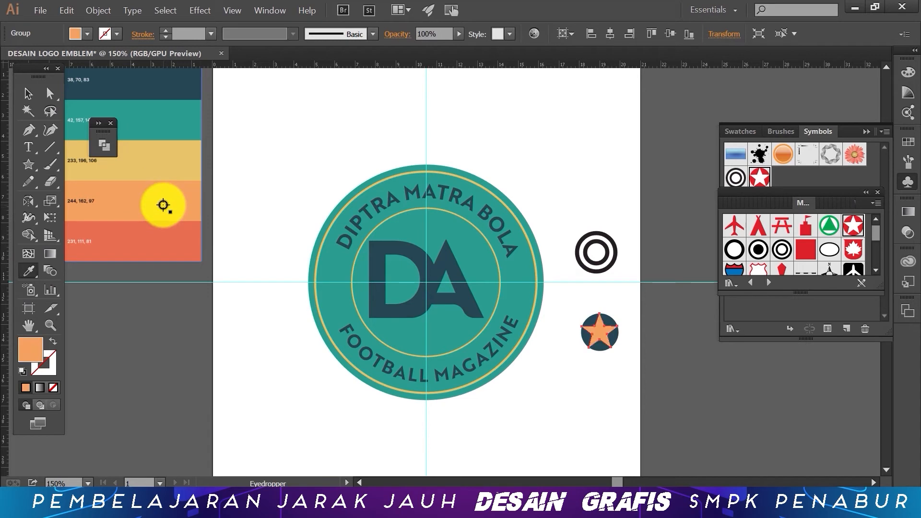
left_click(164, 155)
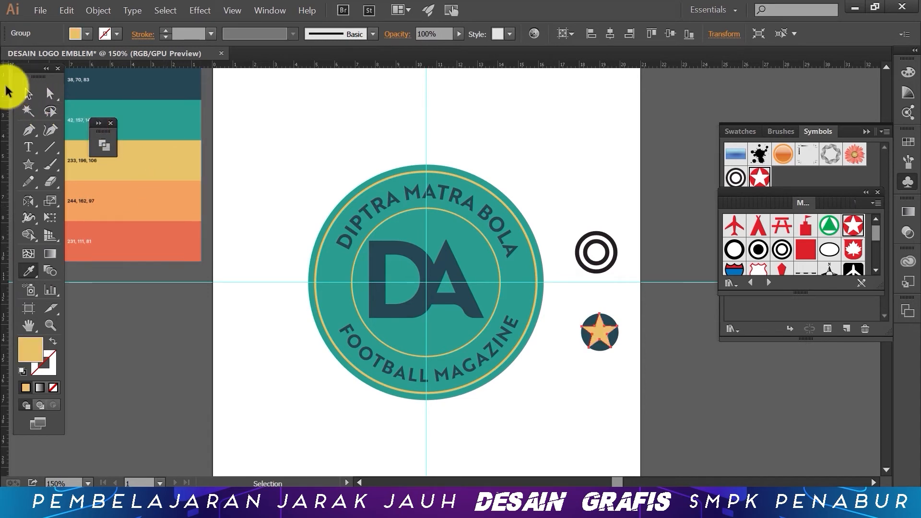
Step: Group the star with its circle, then shrink the badge and position it on the horizontal guide between BOLA and MAGAZINE
left_click(29, 94)
left_click_drag(571, 298, 630, 358)
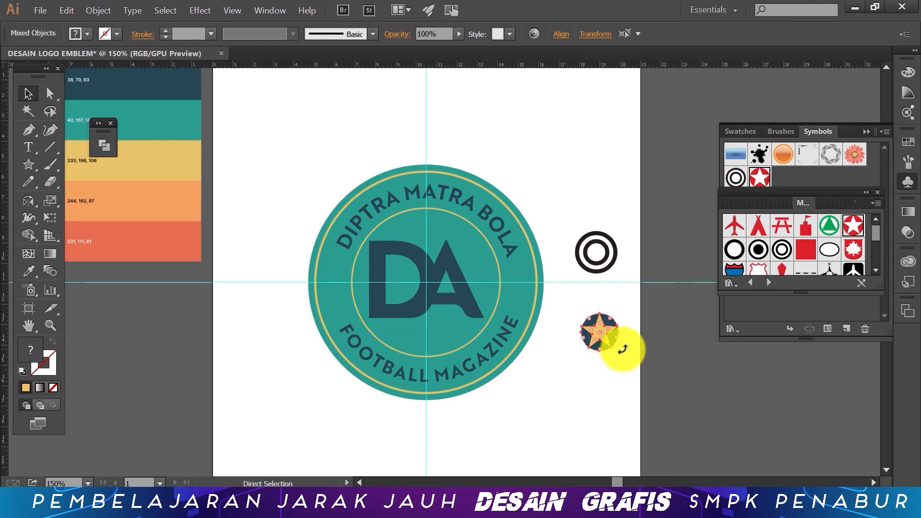
scroll(622, 350, "up", 1)
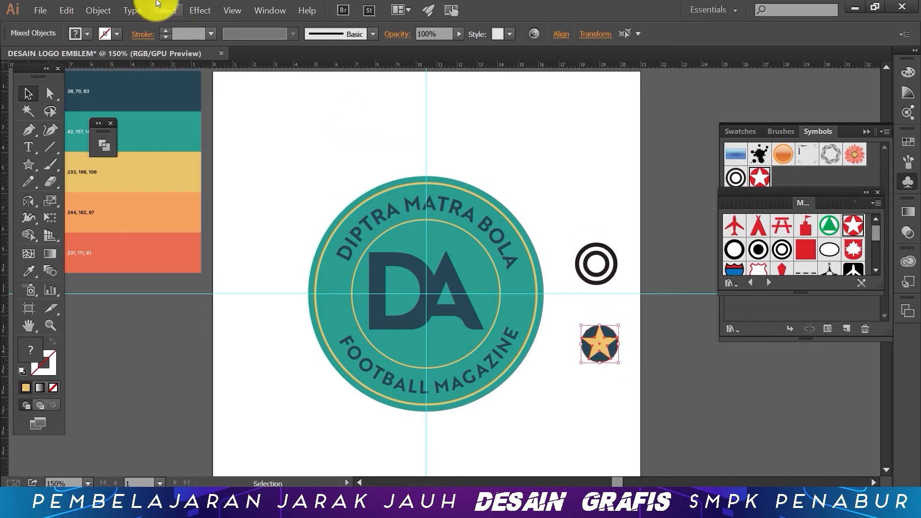
left_click(98, 11)
left_click(144, 55)
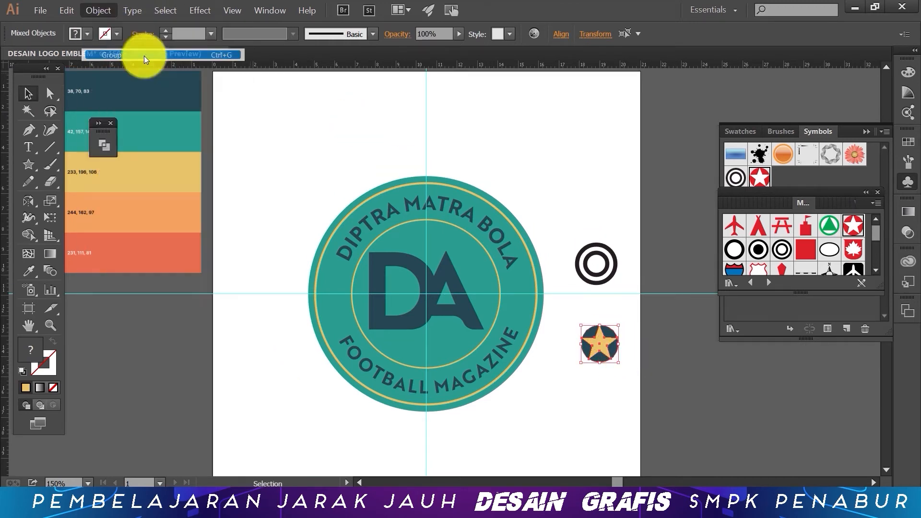
left_click_drag(619, 360, 518, 297)
left_click(580, 323)
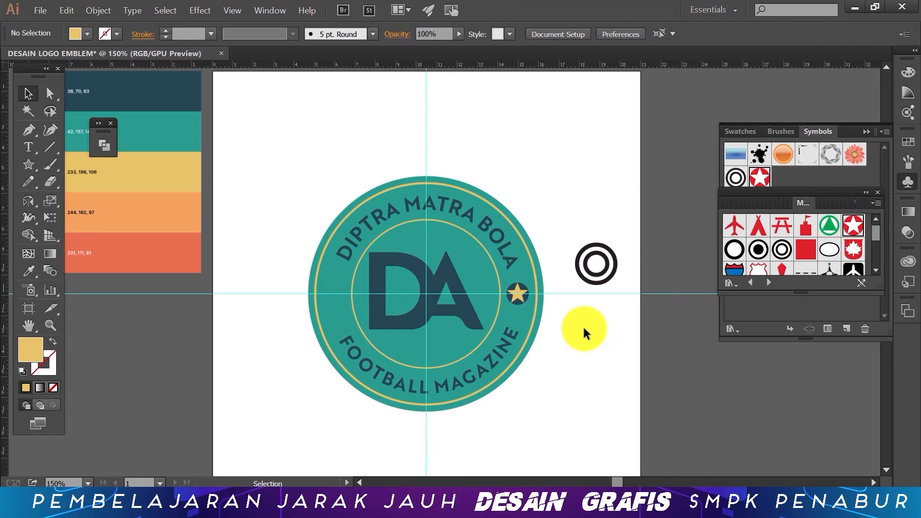
Step: Copy the star badge to the opposite side of the ring, between DIPTRA and FOOTBALL, and delete the unused concentric-circle symbol
left_click(525, 296)
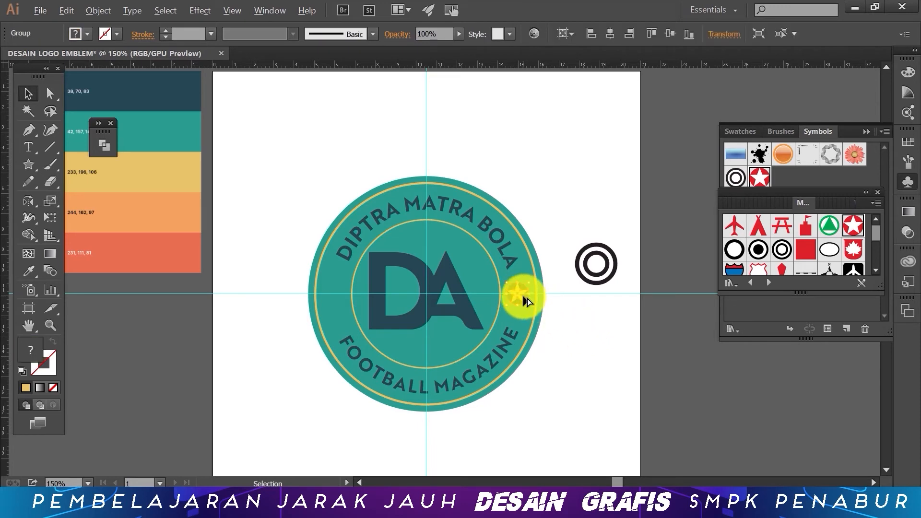
left_click_drag(528, 298, 339, 296)
left_click(609, 199)
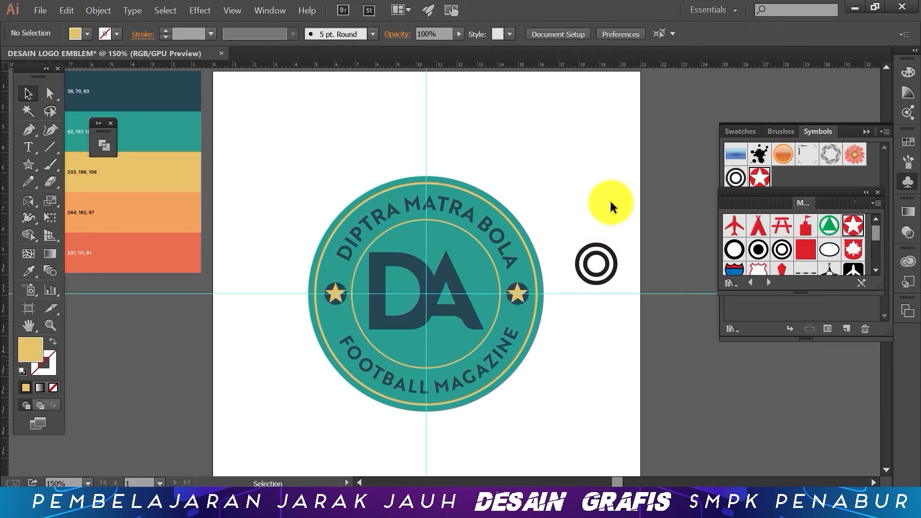
left_click_drag(583, 200, 615, 269)
key("Delete")
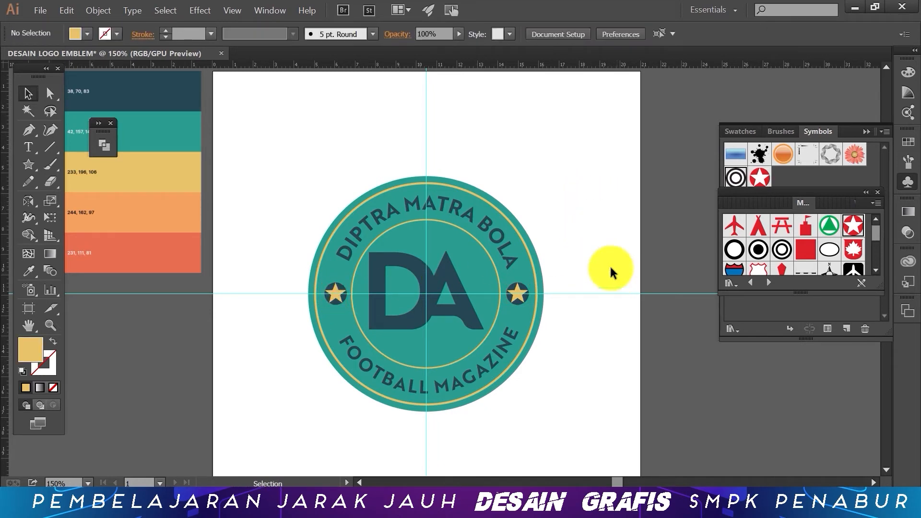
Step: Convert the emblem's outer yellow circle line into a filled shape with Outline Stroke
left_click(382, 187)
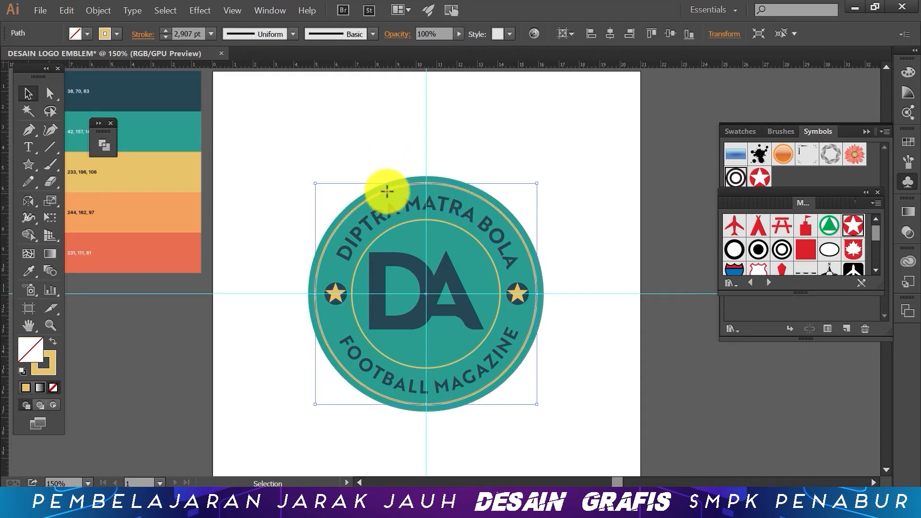
left_click(330, 152)
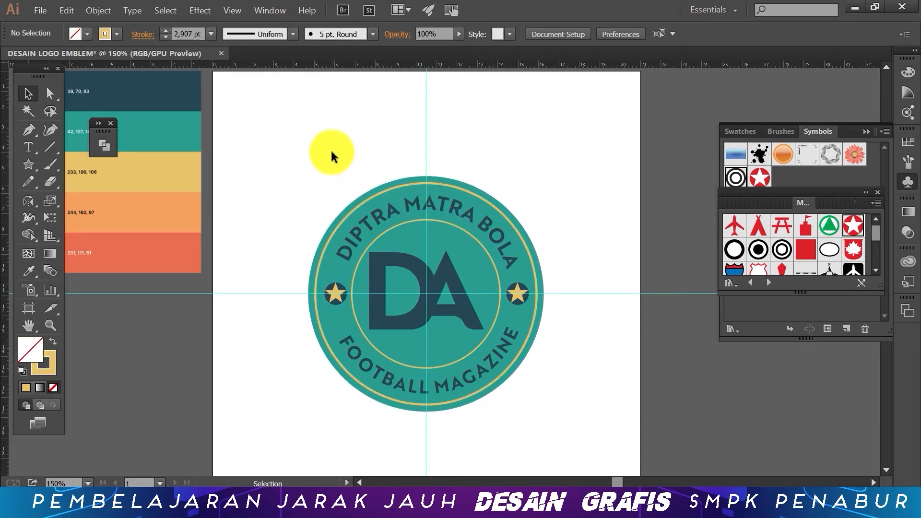
left_click(378, 194)
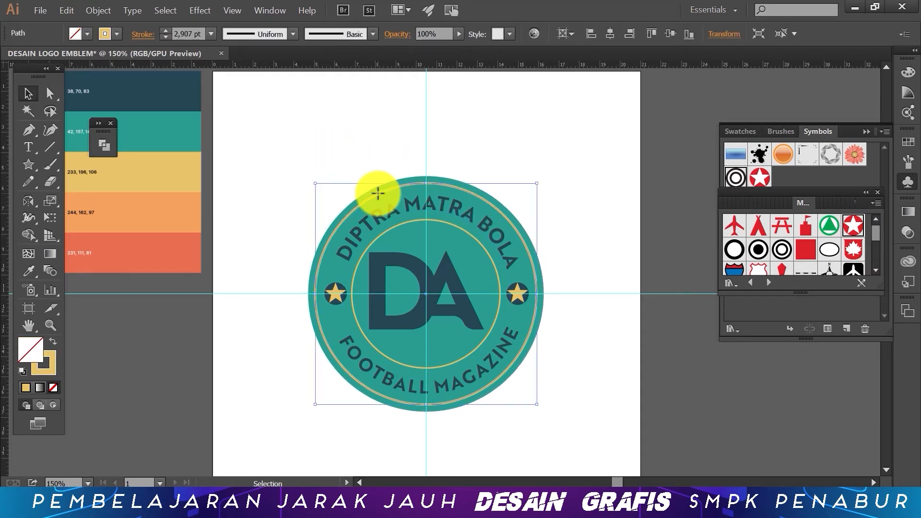
left_click(97, 11)
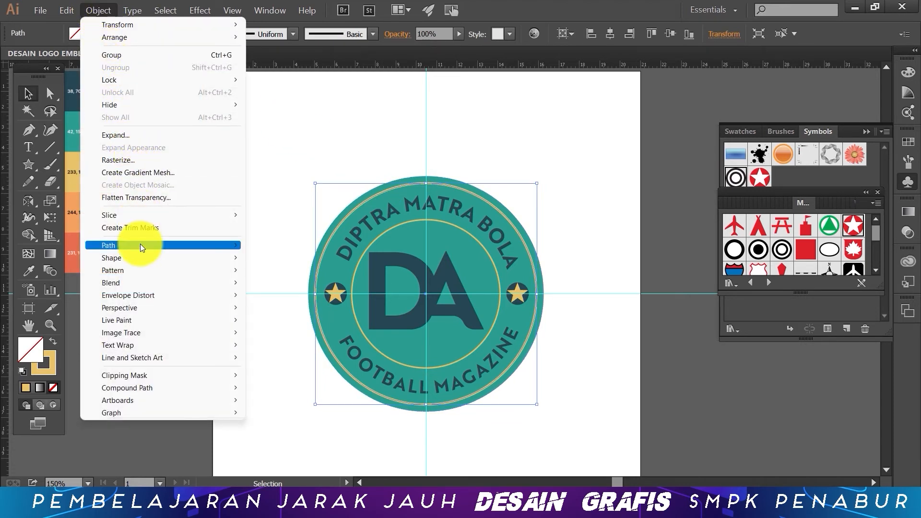
mouse_move(140, 244)
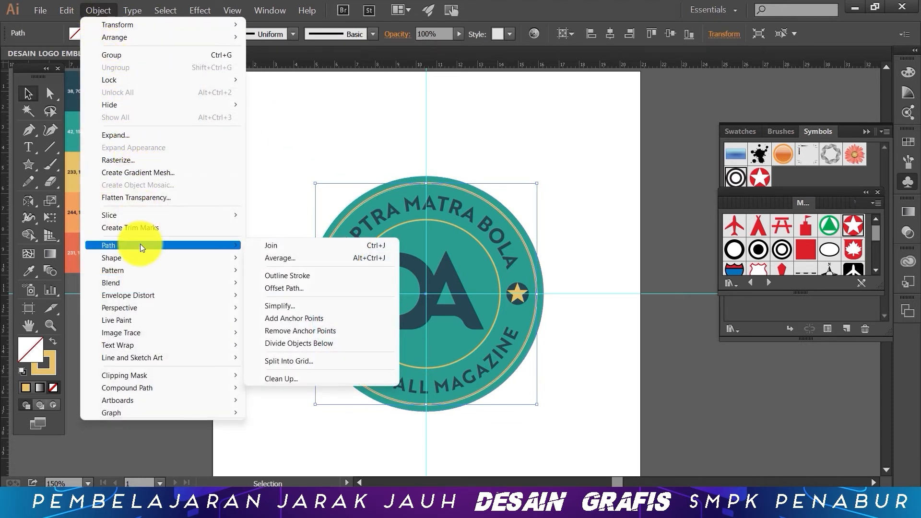
left_click(323, 272)
Step: Outline the stroke of the inner yellow circle around the DA monogram, then deselect it
left_click(408, 219)
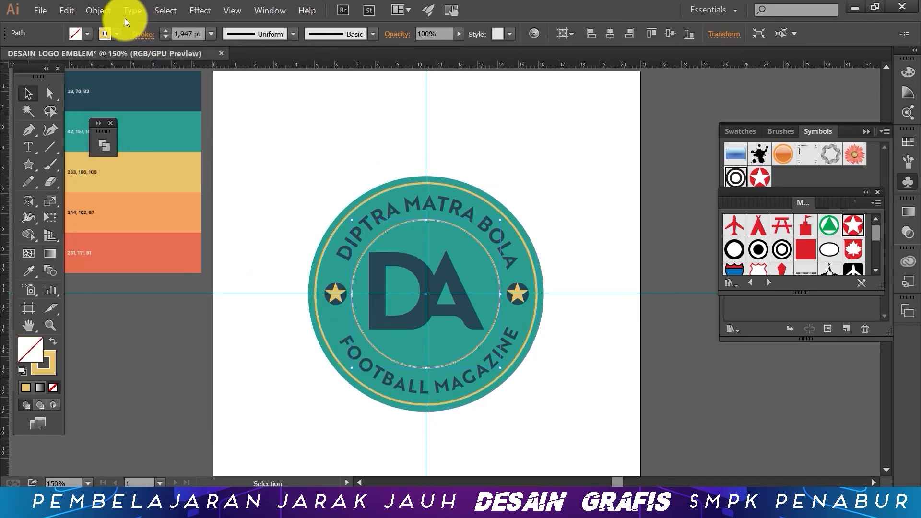
left_click(98, 10)
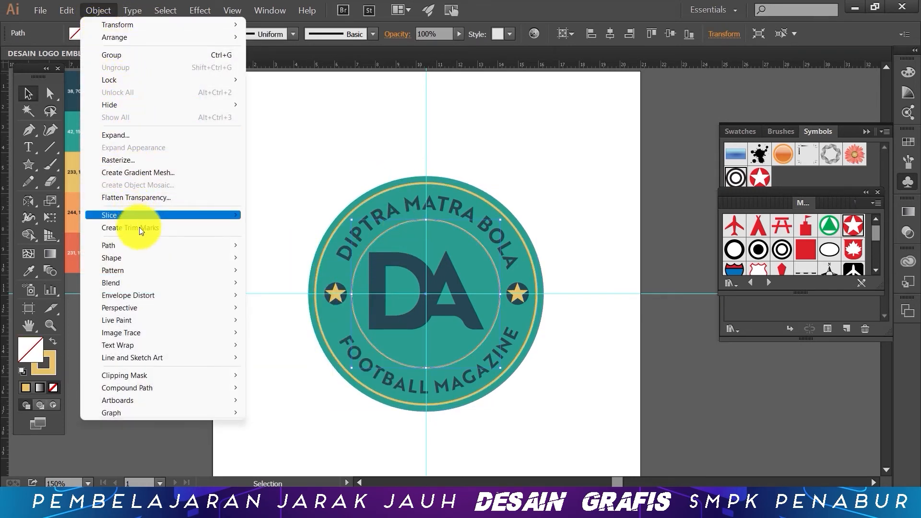
mouse_move(142, 246)
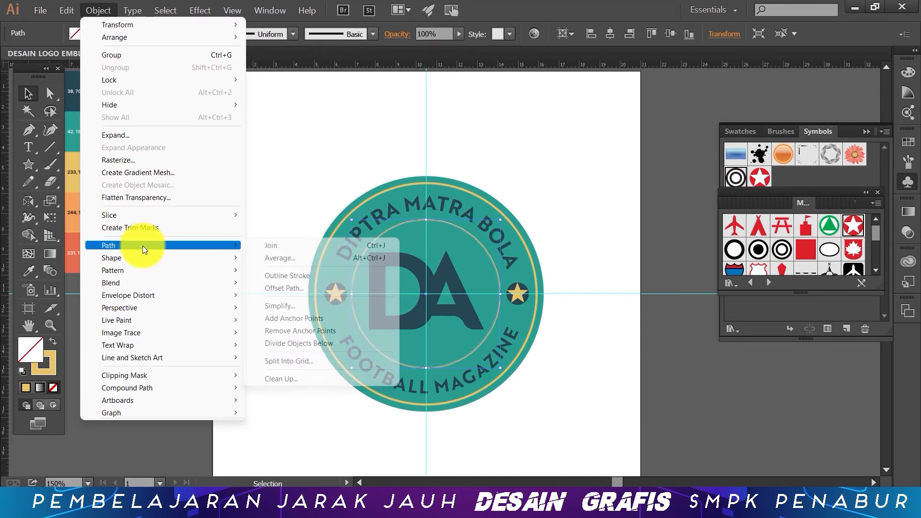
left_click(289, 276)
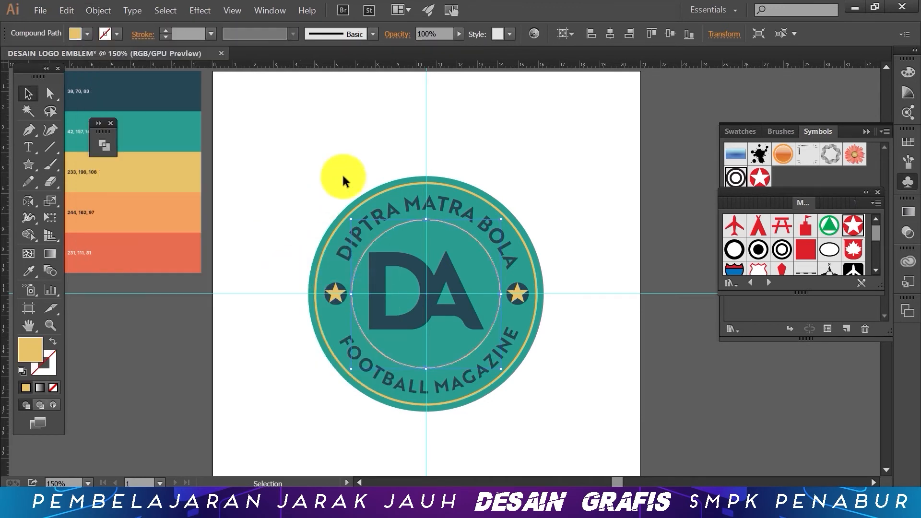
left_click(324, 160)
Step: Scale the whole emblem down to less than half its size and place it in the upper-left area of the artboard
left_click_drag(300, 152, 406, 273)
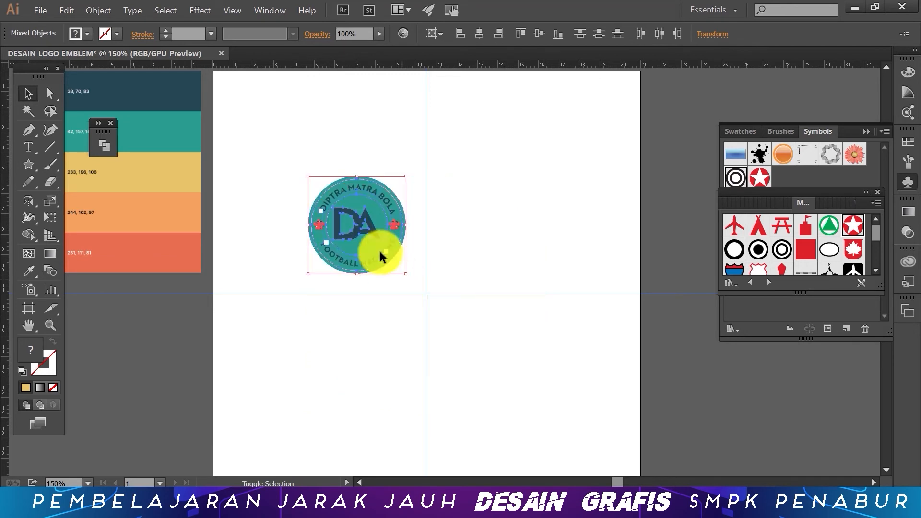
left_click(330, 138)
left_click(350, 219)
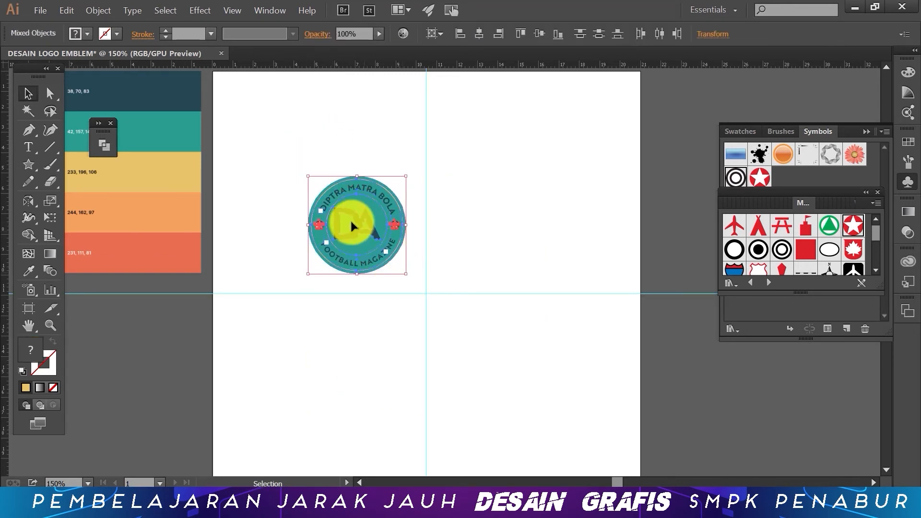
left_click_drag(350, 219, 327, 159)
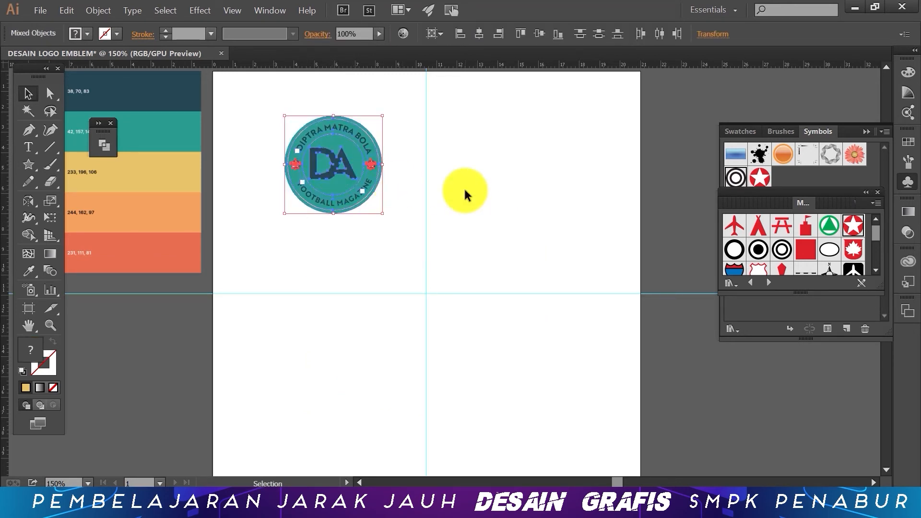
key("ctrl+minus")
left_click_drag(402, 233, 418, 248)
mouse_move(394, 209)
left_mouse_down()
mouse_move(393, 221)
mouse_move(387, 212)
left_mouse_up()
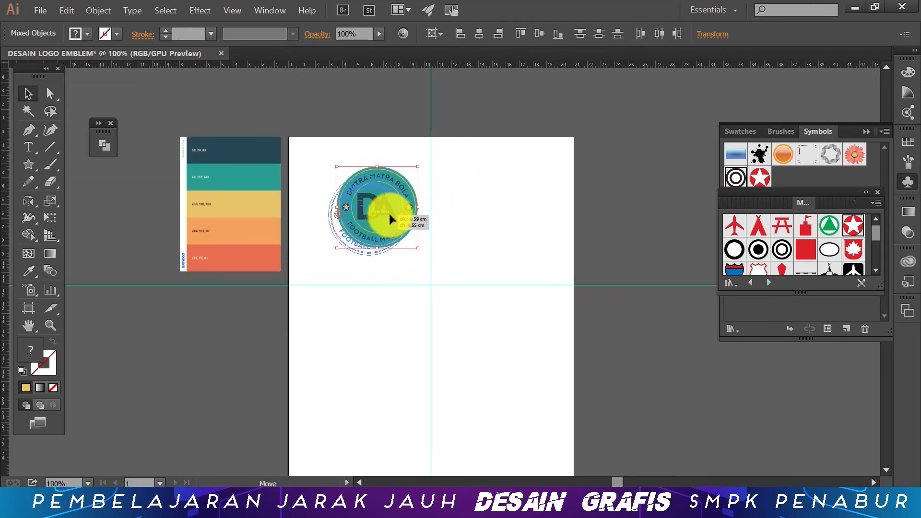
left_click(447, 237)
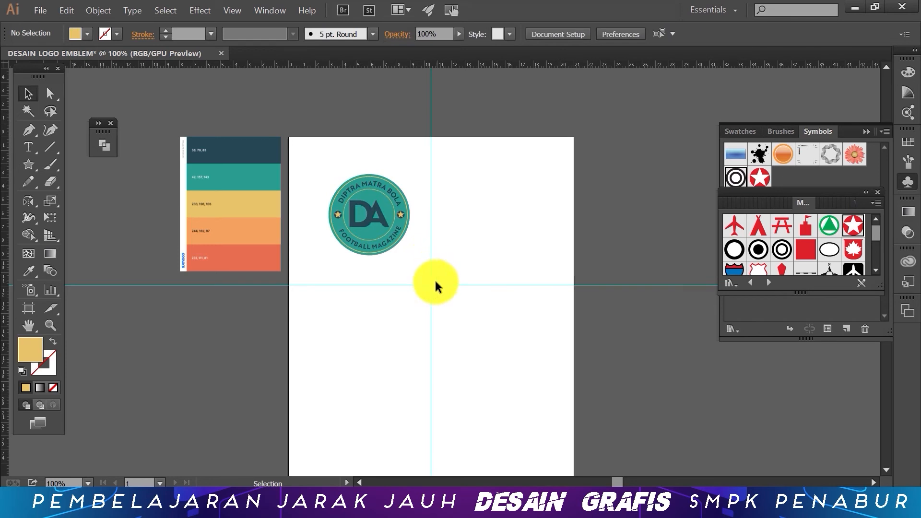
Step: Add a second horizontal guide lower on the artboard and move the existing horizontal guide up to just below the emblem
left_click_drag(493, 274, 478, 241)
left_click_drag(467, 67, 489, 355)
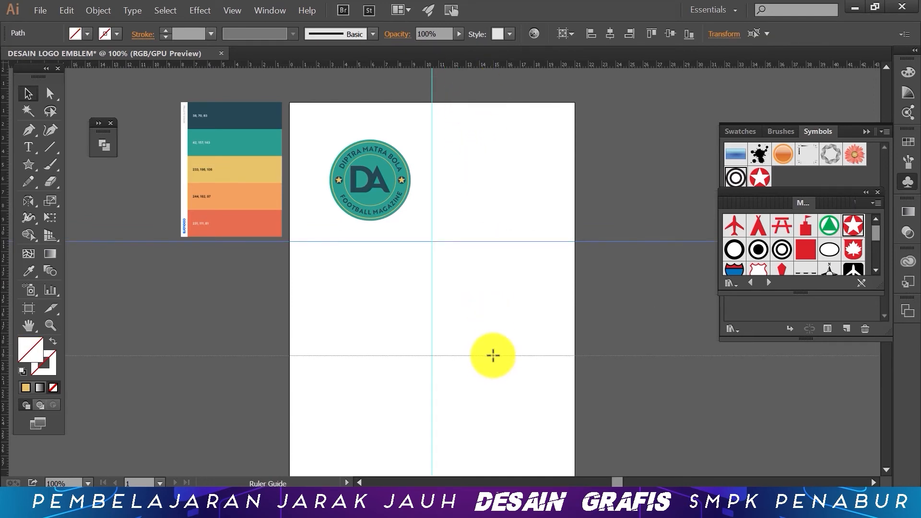
left_click_drag(487, 240, 487, 233)
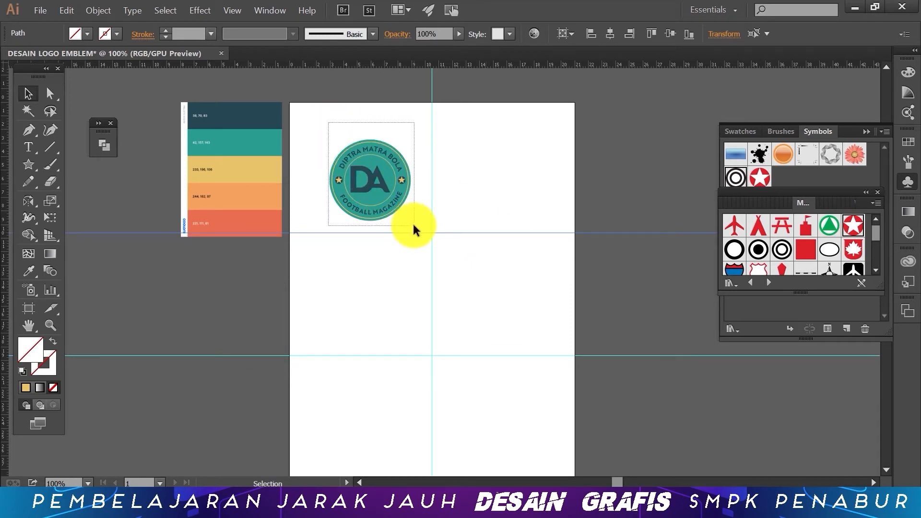
Step: Select every part of the small emblem and group it into one object
left_click_drag(413, 222, 382, 164)
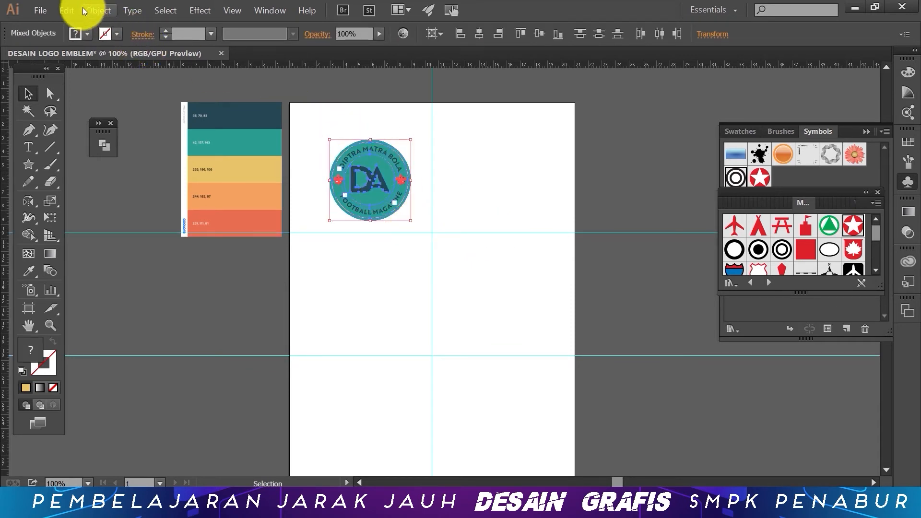
left_click(98, 11)
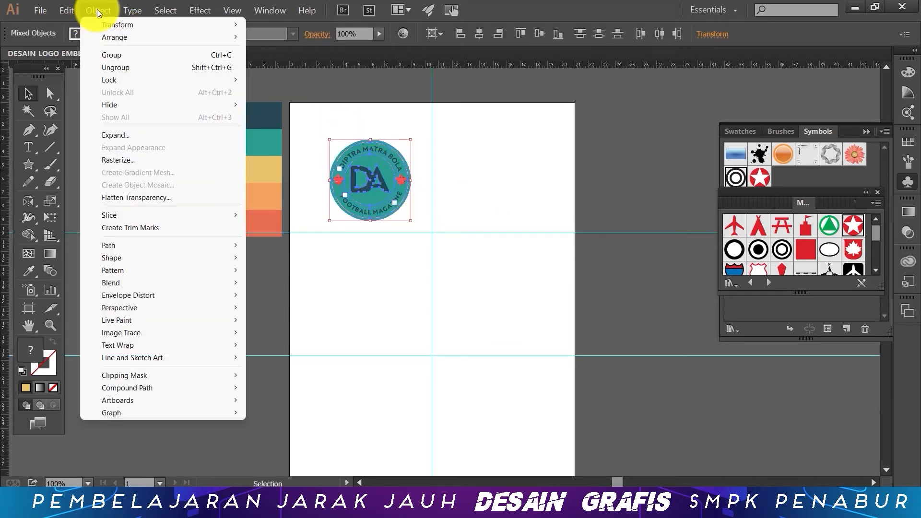
left_click(117, 53)
Step: Copy and paste the grouped emblem, placing the duplicate beside the original in the upper-right cell of the guides
left_click(68, 10)
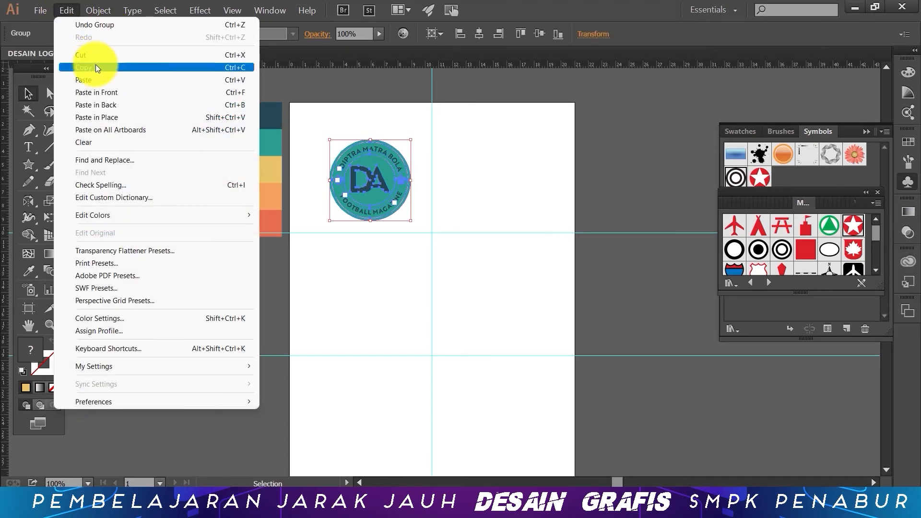
left_click(96, 66)
left_click(59, 11)
left_click(90, 82)
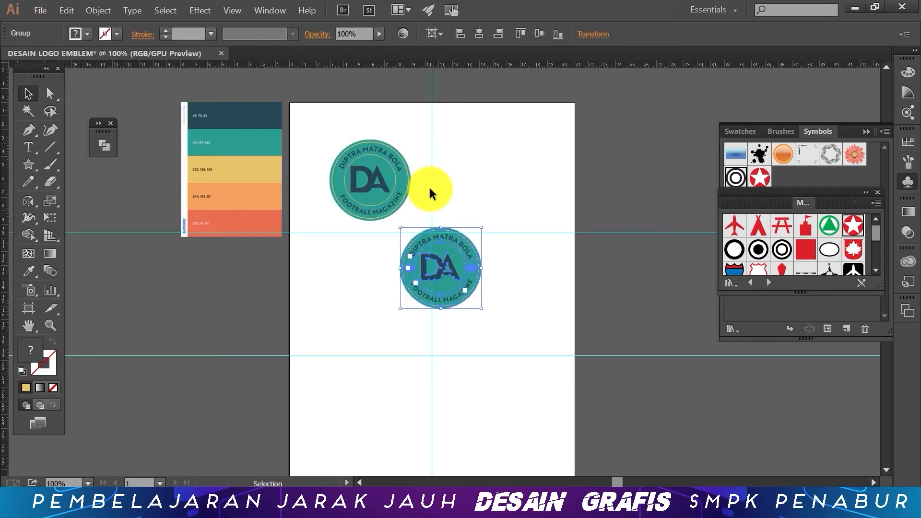
left_click_drag(459, 286, 530, 199)
left_click(597, 177)
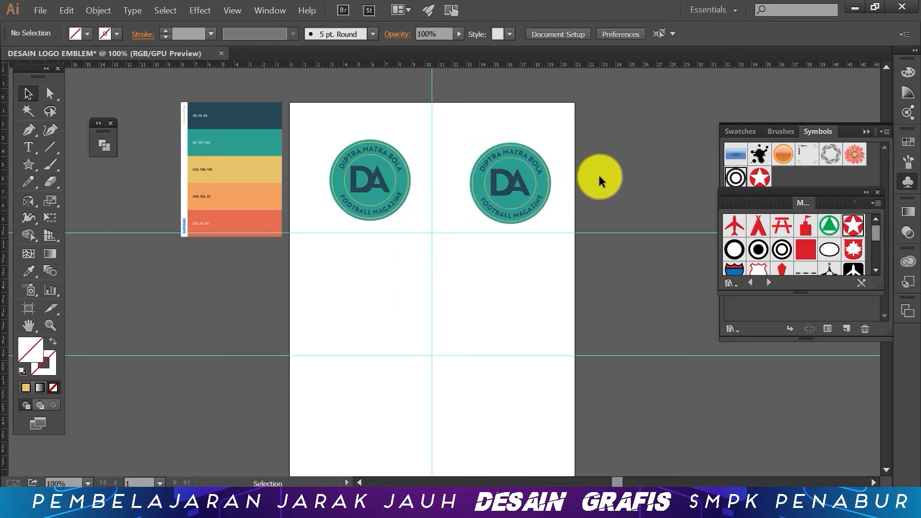
Step: Shift both emblems slightly to the left within their guide cells
left_click(529, 176)
left_click(370, 170)
left_click_drag(369, 170, 364, 169)
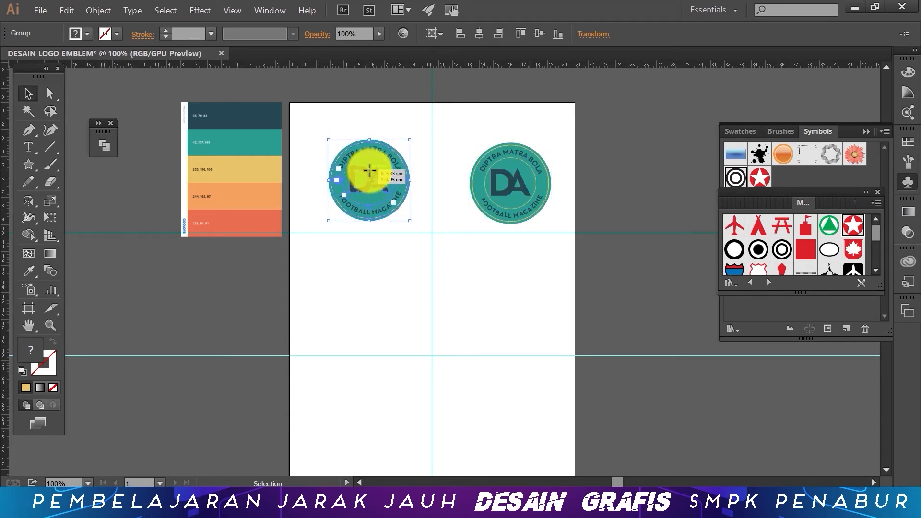
left_click(460, 140)
left_click(520, 192)
left_click_drag(536, 182, 528, 181)
Step: Ungroup the duplicate emblem so that its parts can be edited individually, and clear the selection
left_click(50, 325)
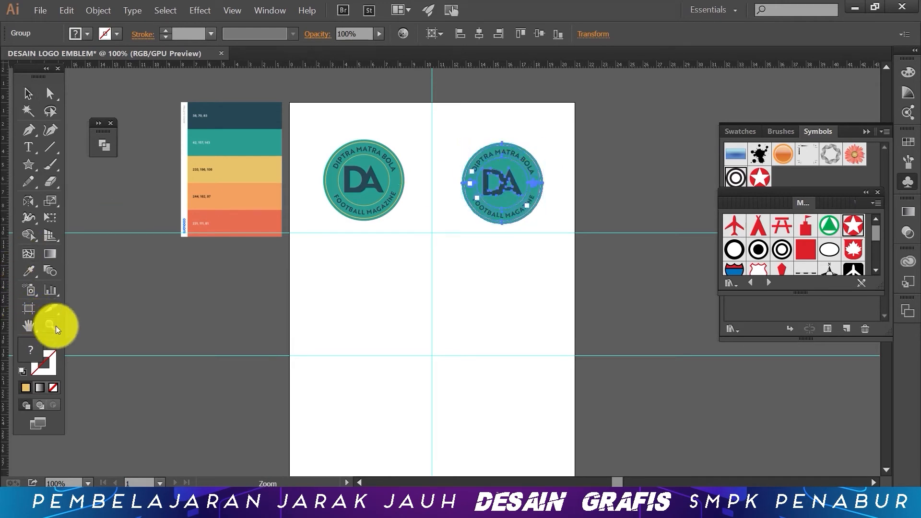
left_click(391, 217)
left_click(29, 93)
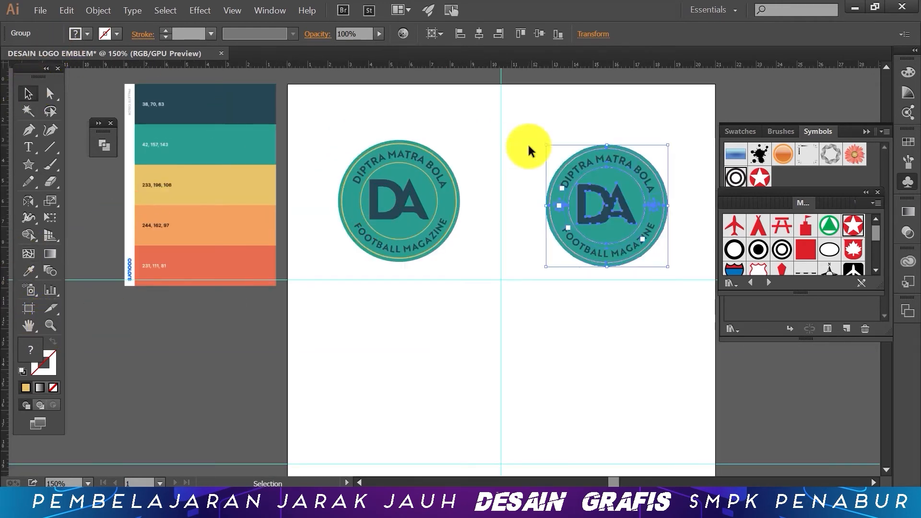
left_click(99, 14)
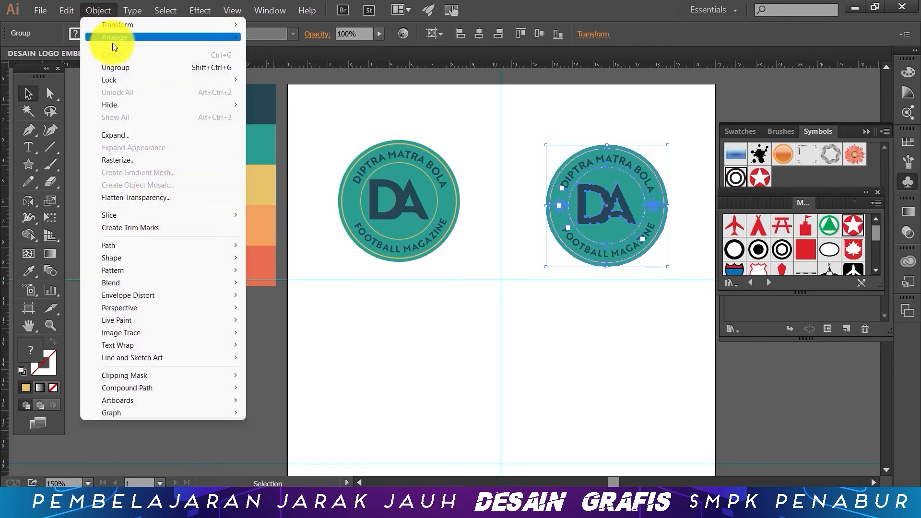
left_click(124, 68)
left_click(529, 118)
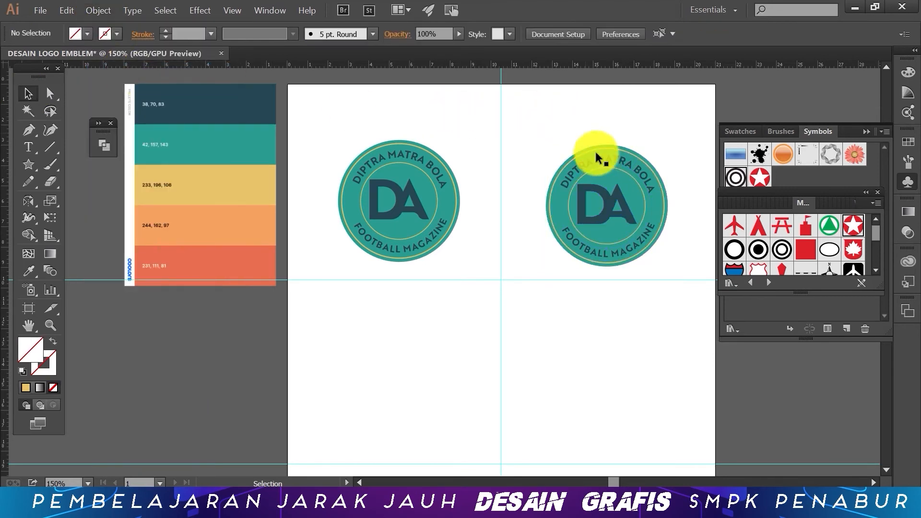
Step: Recolour the duplicate emblem's DA monogram by sampling the orange palette swatch 244, 162, 97 with the Eyedropper
left_click(603, 201)
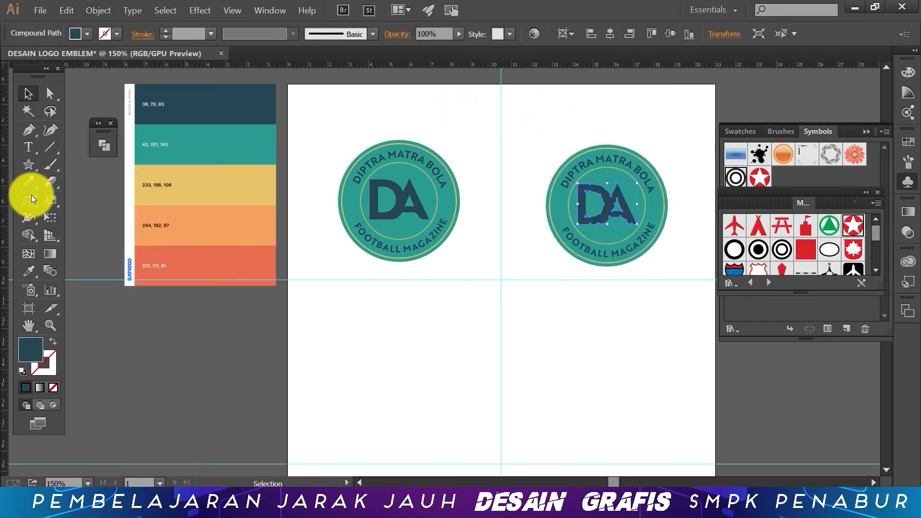
left_click(29, 271)
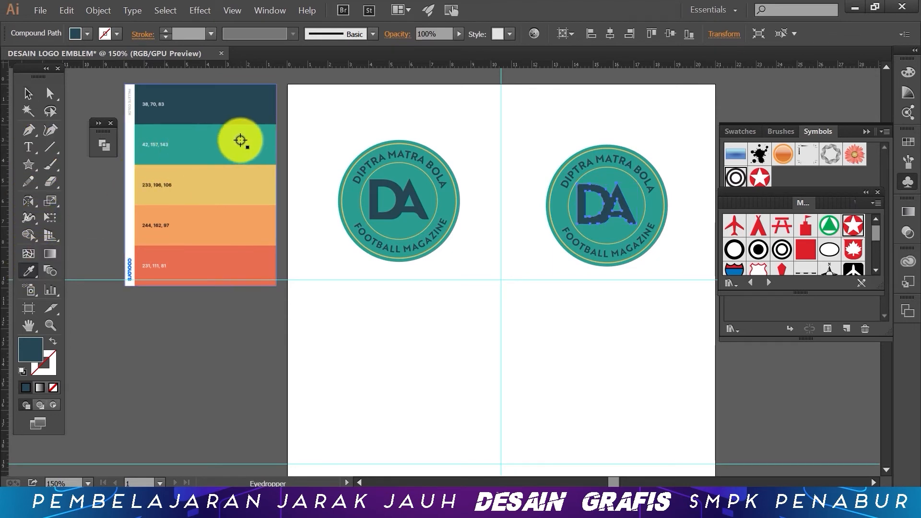
left_click(237, 226)
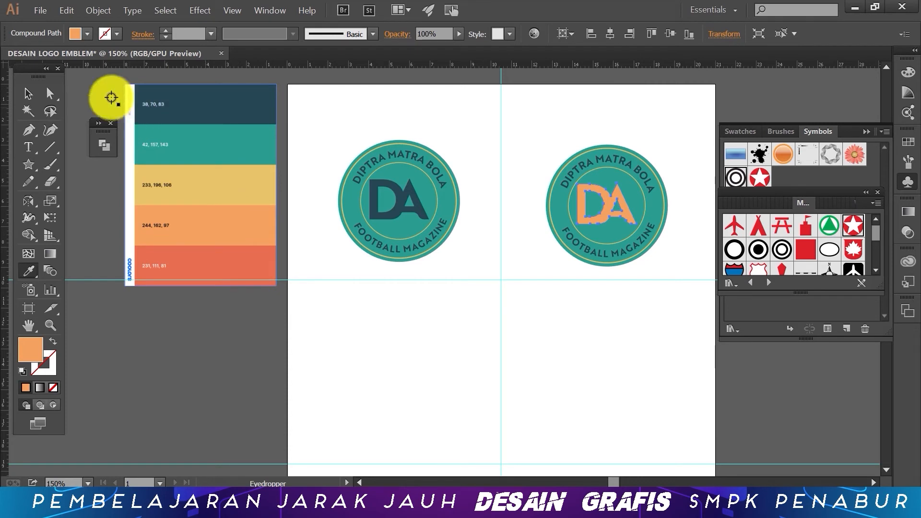
left_click(29, 95)
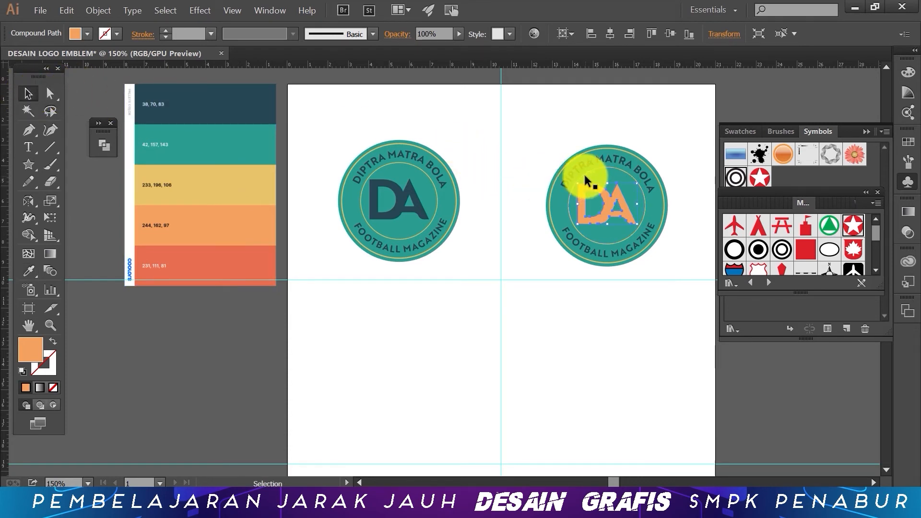
Step: Recolour the duplicate emblem's DIPTRA MATRA BOLA text with the orange palette swatch 244, 162, 97 using the Eyedropper
left_click(595, 162)
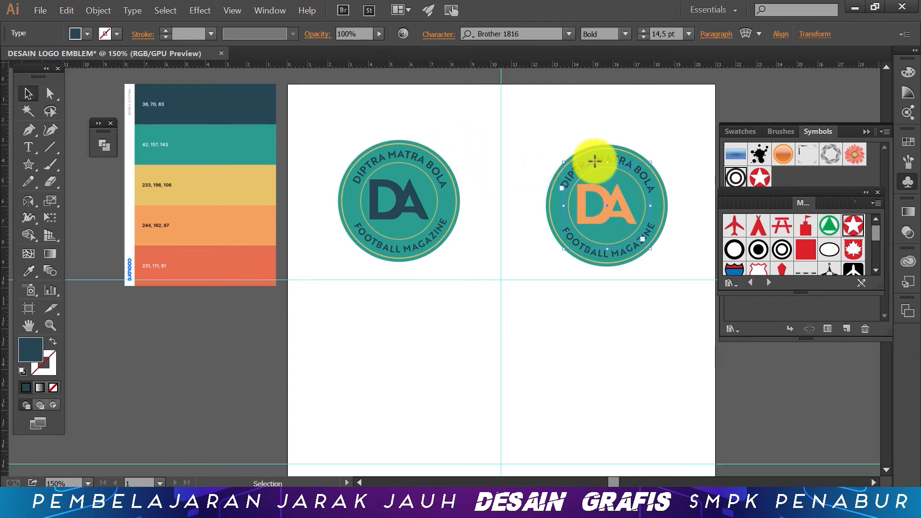
left_click(29, 272)
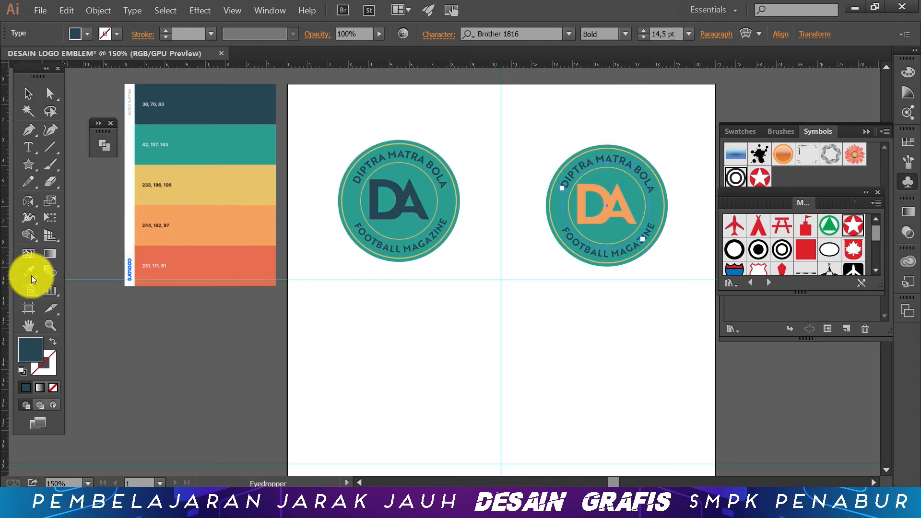
left_click(228, 219)
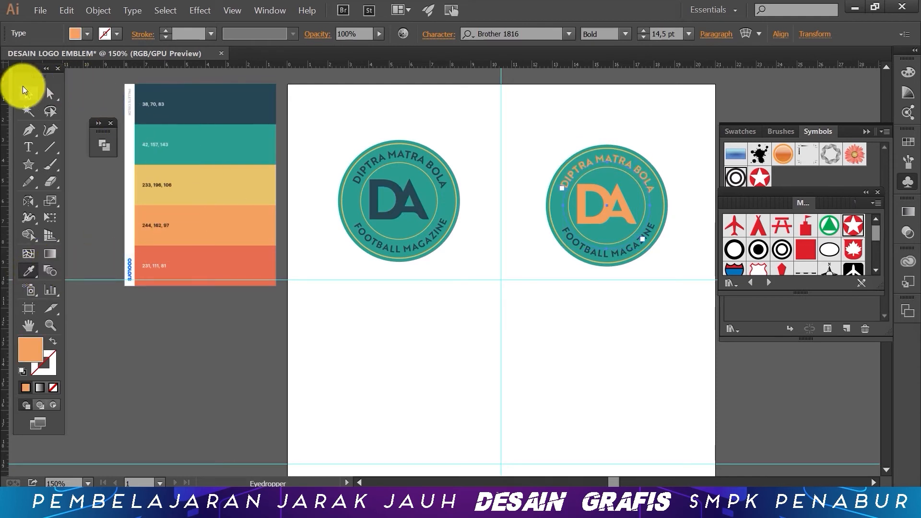
left_click(28, 94)
Step: Recolour the duplicate emblem's FOOTBALL MAGAZINE text with the orange palette swatch 244, 162, 97 using the Eyedropper
left_click(603, 251)
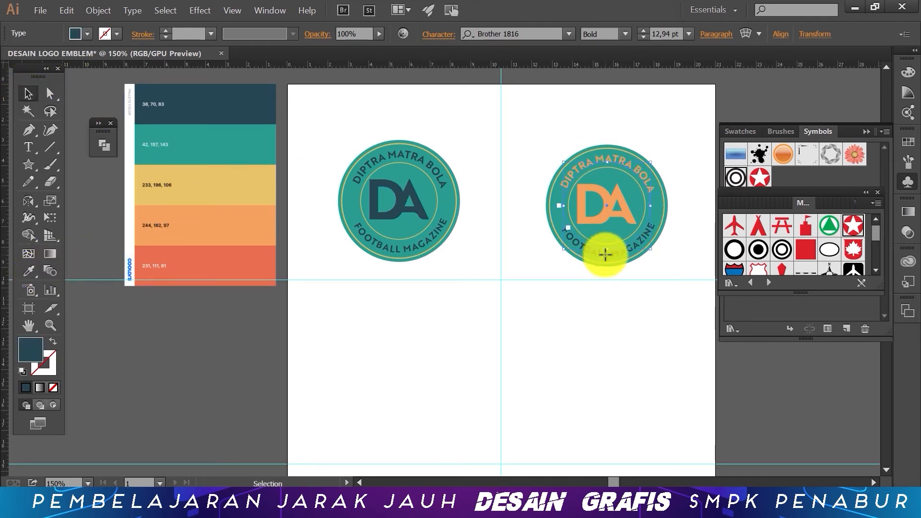
left_click(34, 274)
left_click(218, 225)
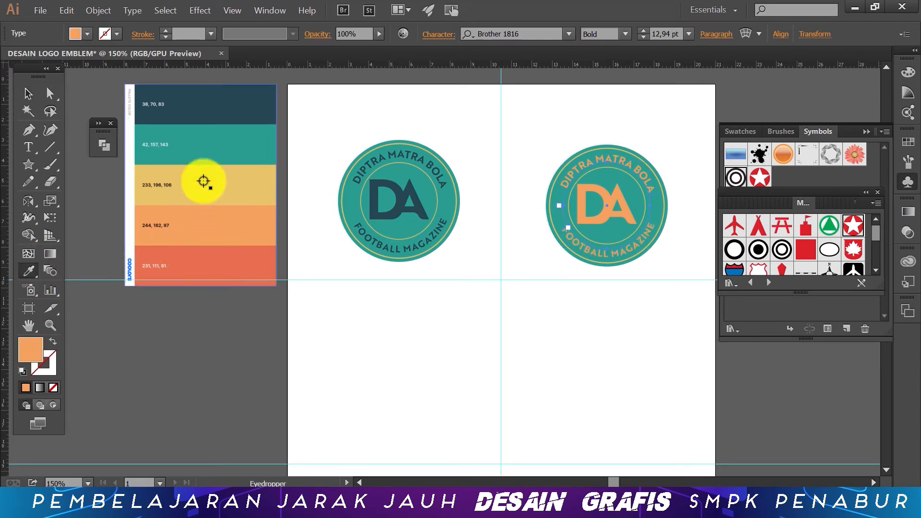
Step: Recolour the duplicate emblem's background circle with the dark blue palette swatch 38, 70, 83 using the Eyedropper
left_click(27, 94)
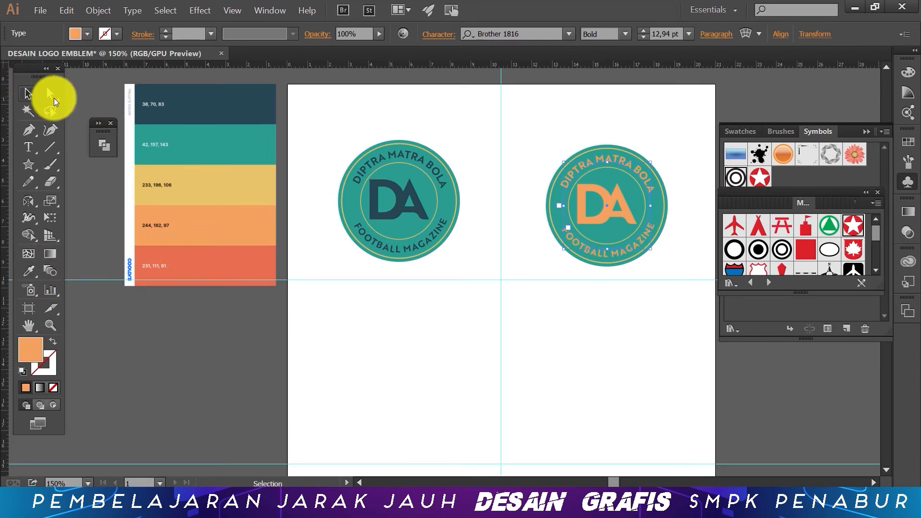
left_click(611, 172)
left_click(28, 271)
left_click(190, 105)
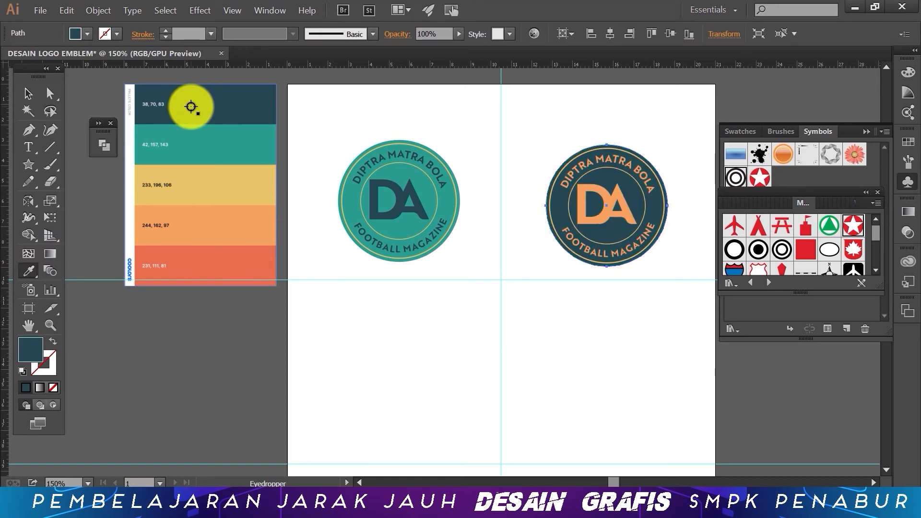
left_click(28, 94)
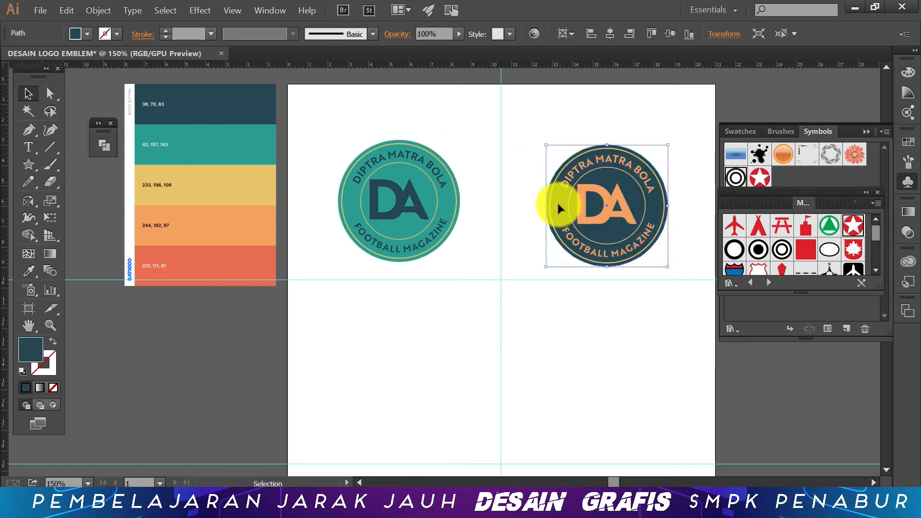
Step: Ungroup the original teal emblem so that its parts can be edited individually, and clear the selection
left_click(445, 199)
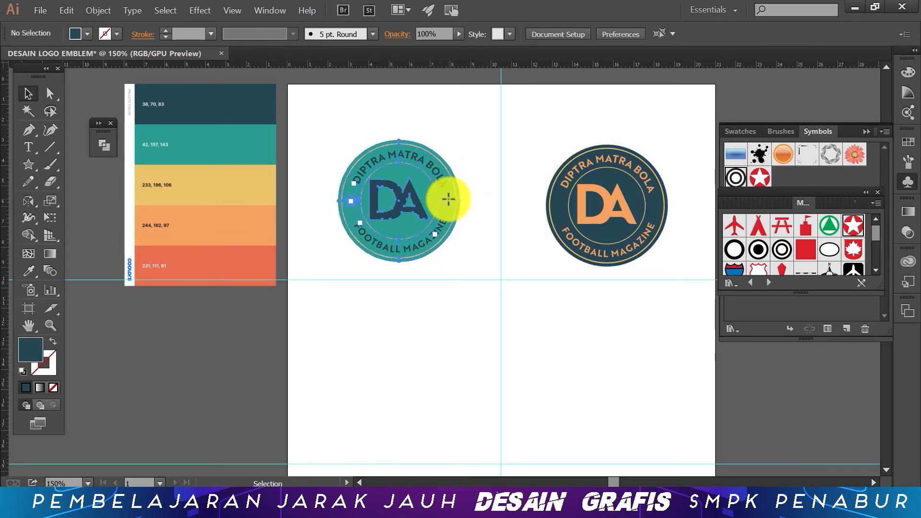
left_click(447, 198)
right_click(448, 199)
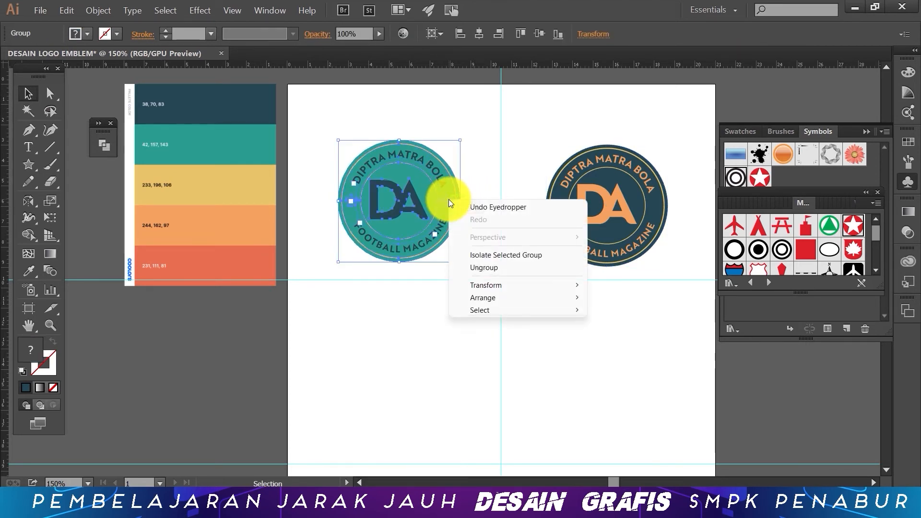
left_click(487, 268)
left_click_drag(535, 128, 675, 264)
left_click(676, 165)
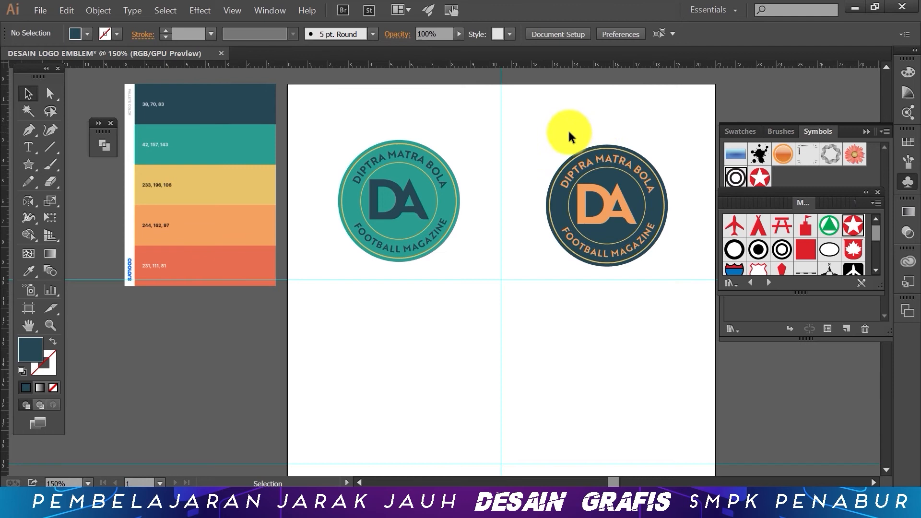
Step: Send the duplicate emblem's dark blue background circle to the back, behind its two stars, and check that both stars can be selected
left_click(594, 165)
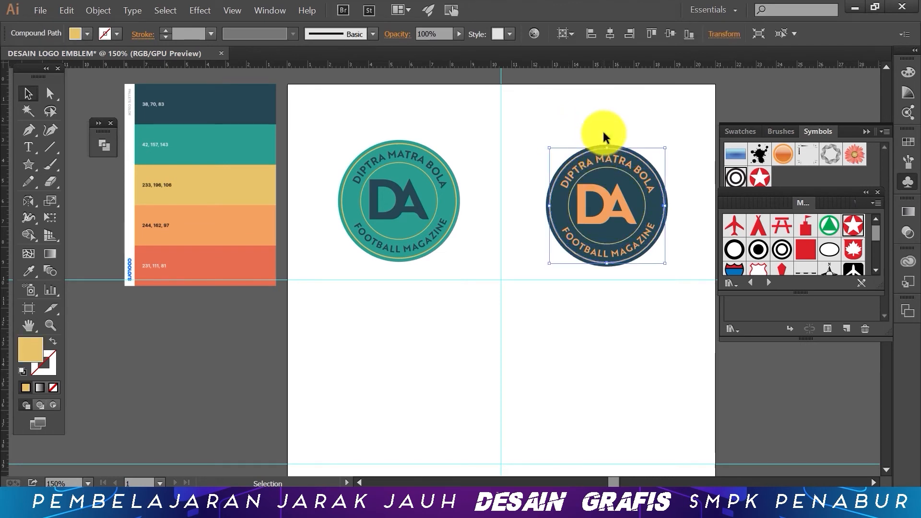
left_click(606, 143)
right_click(607, 146)
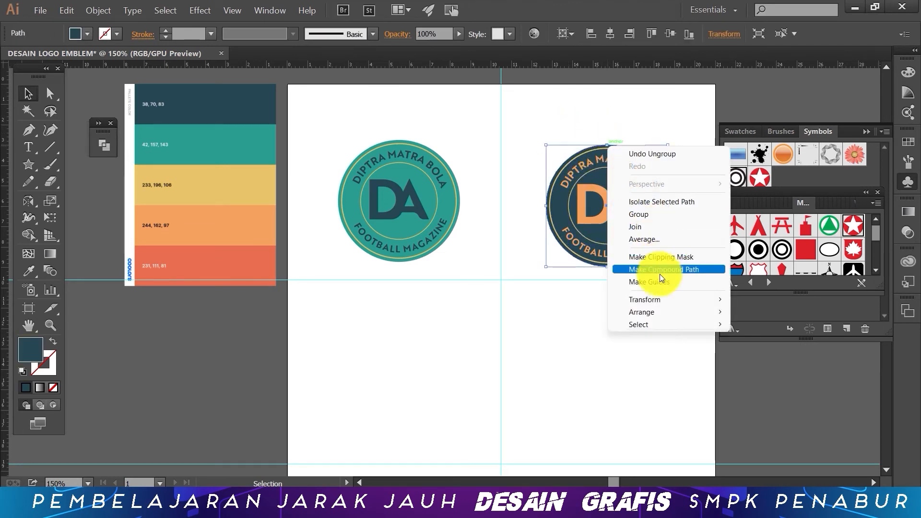
mouse_move(661, 312)
left_click(753, 349)
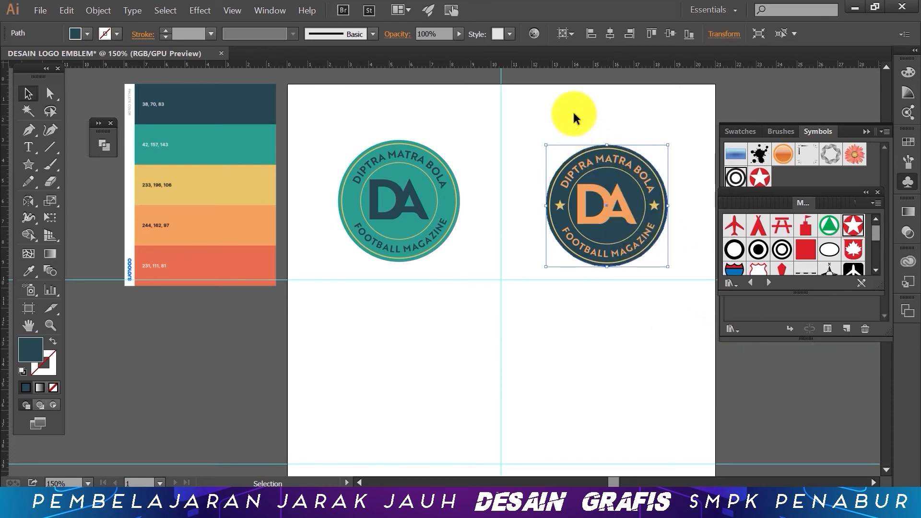
left_click(568, 137)
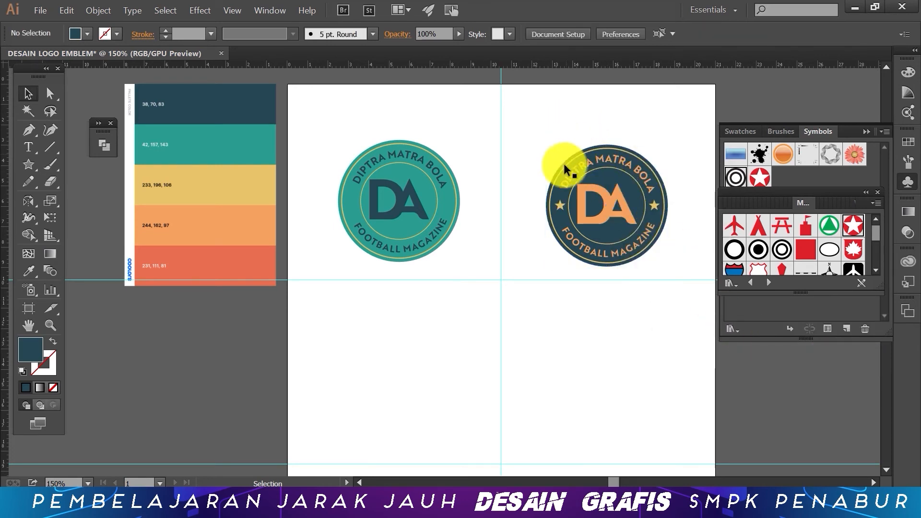
left_click(558, 203)
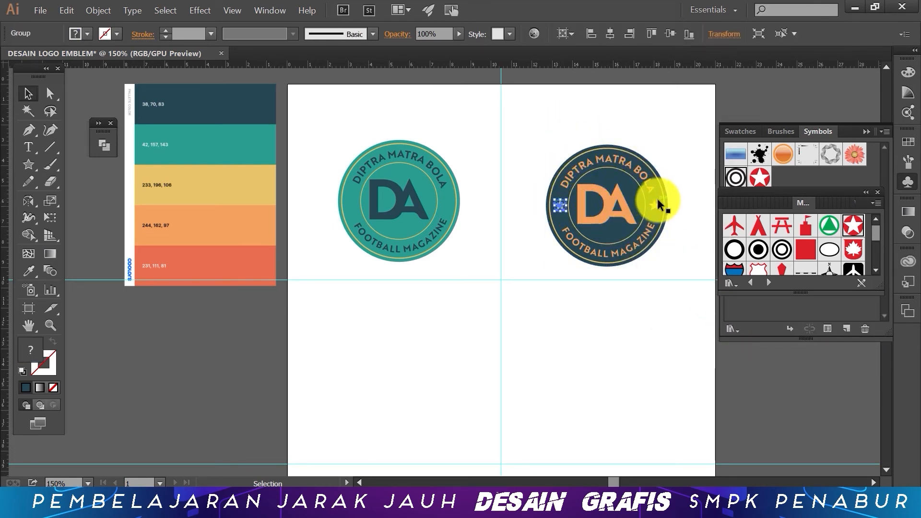
left_click(657, 200, "shift")
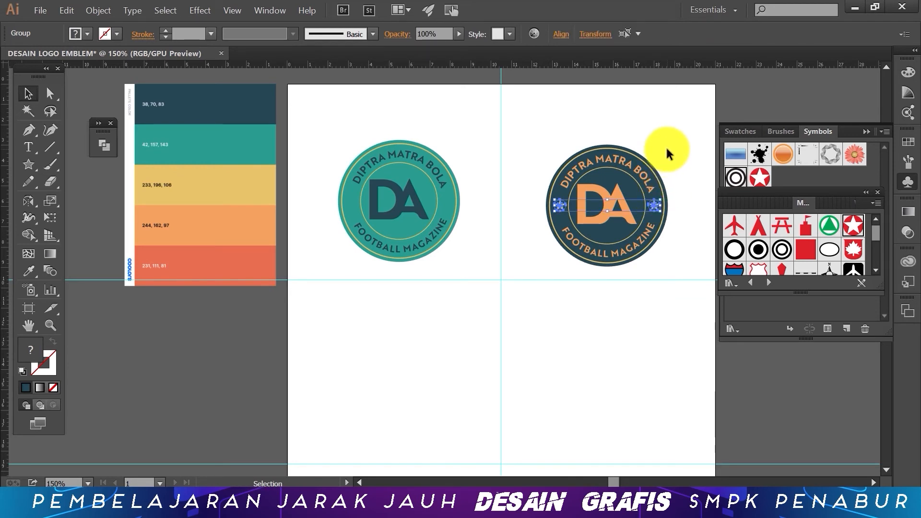
left_click(666, 150)
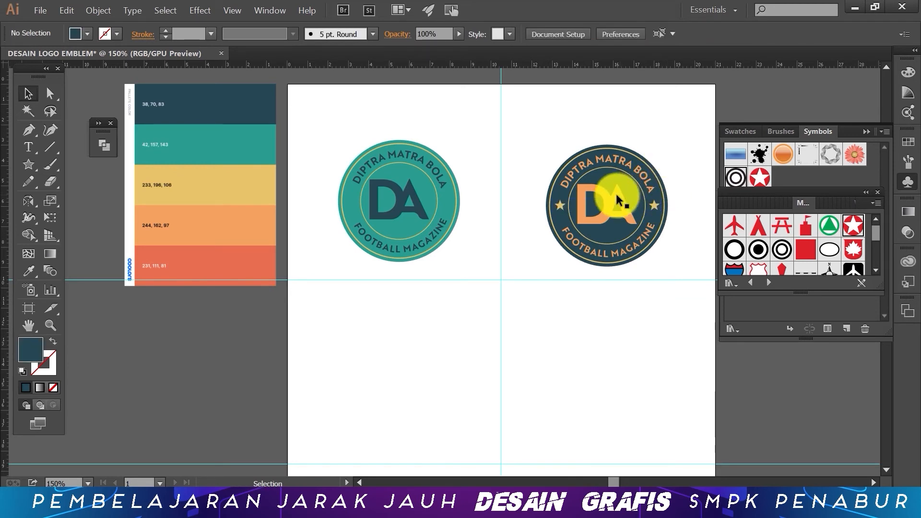
Step: Send the original emblem's teal background circle to the back, behind its stars, and clear the selection
right_click(353, 191)
mouse_move(443, 357)
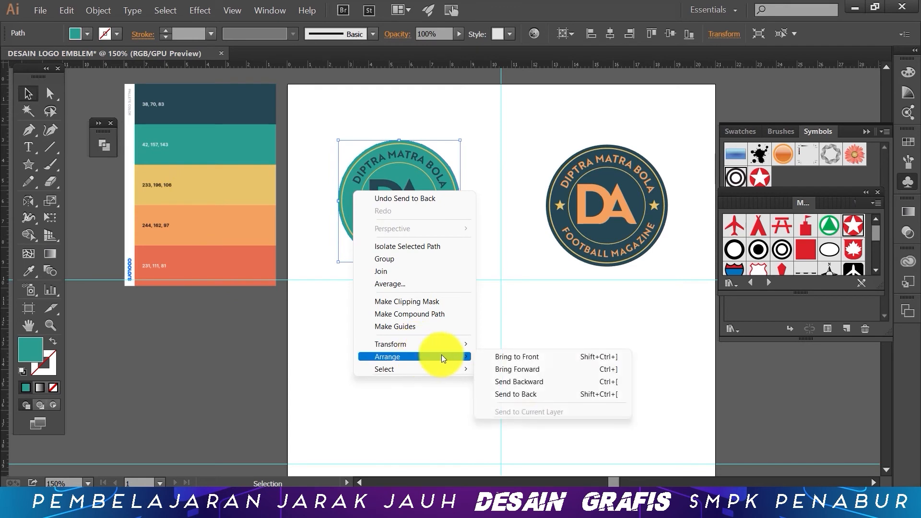
left_click(530, 392)
left_click(509, 158)
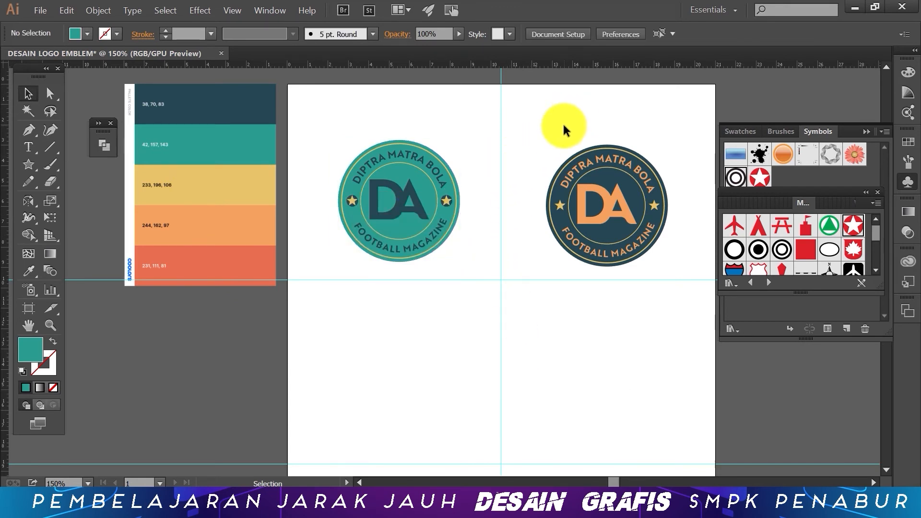
Step: Group all parts of the teal emblem, and group all parts of the dark blue emblem separately
left_click_drag(543, 119, 600, 188)
left_click_drag(331, 134, 478, 265)
left_click(107, 11)
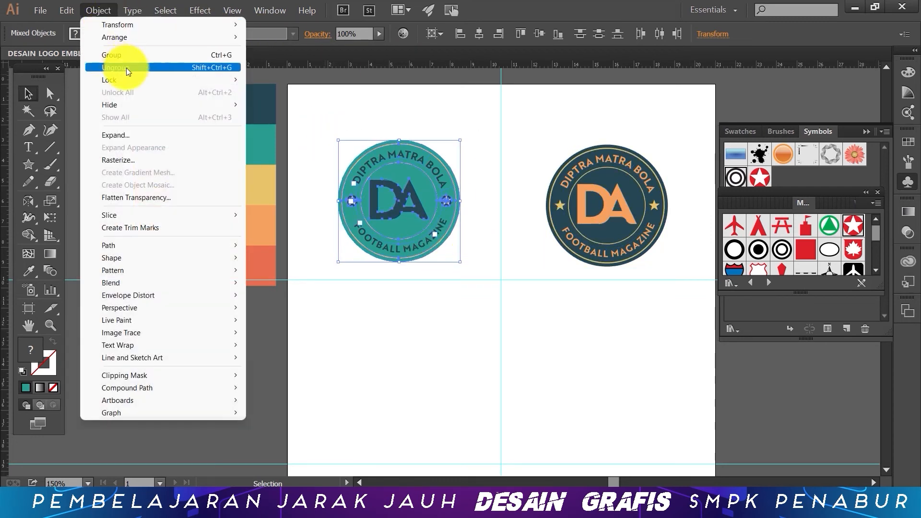
left_click(129, 56)
left_click_drag(544, 123, 675, 269)
left_click(99, 11)
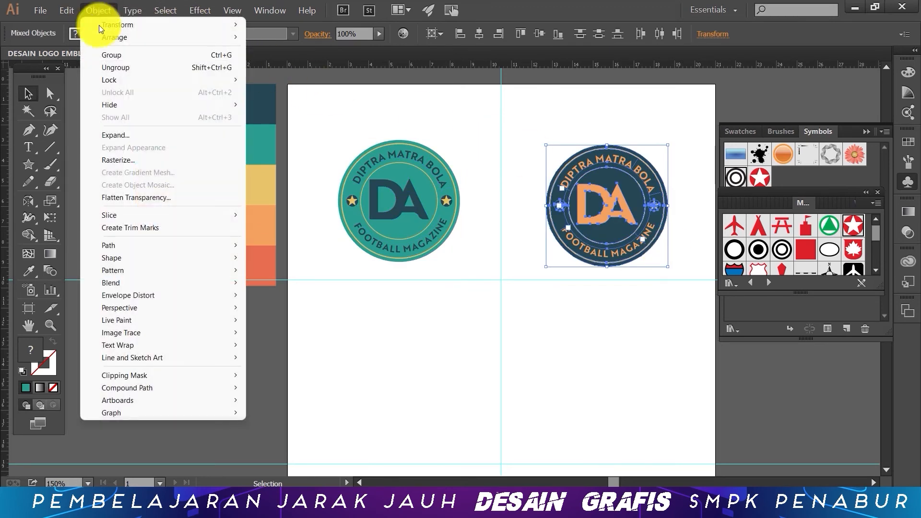
left_click(131, 56)
Step: Copy both emblem groups together, paste them, and place the copies in the second row of the guide grid
left_click(405, 168, "shift")
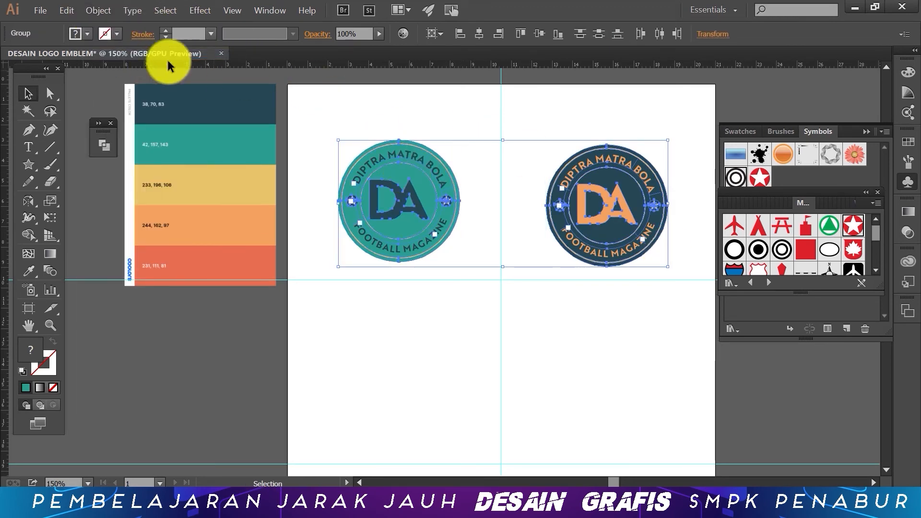
left_click(69, 10)
left_click(90, 67)
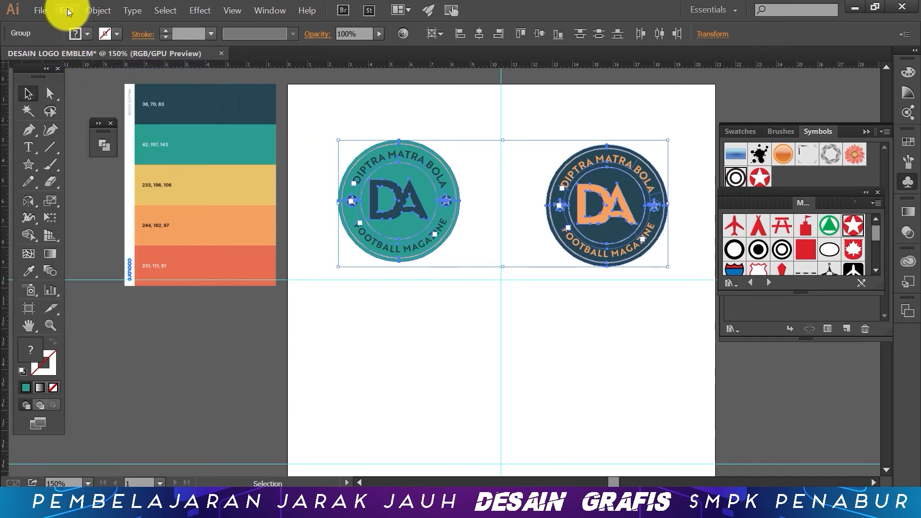
left_click(68, 11)
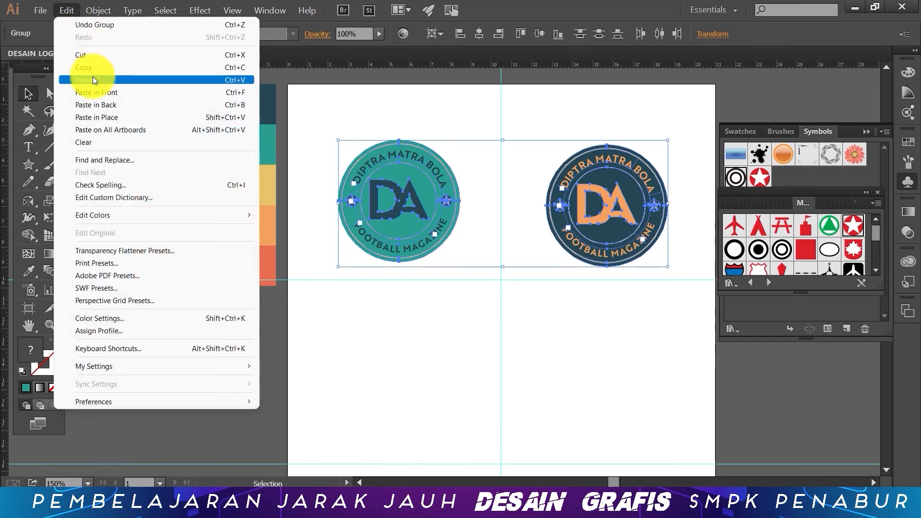
left_click(94, 80)
left_click_drag(545, 244, 571, 265)
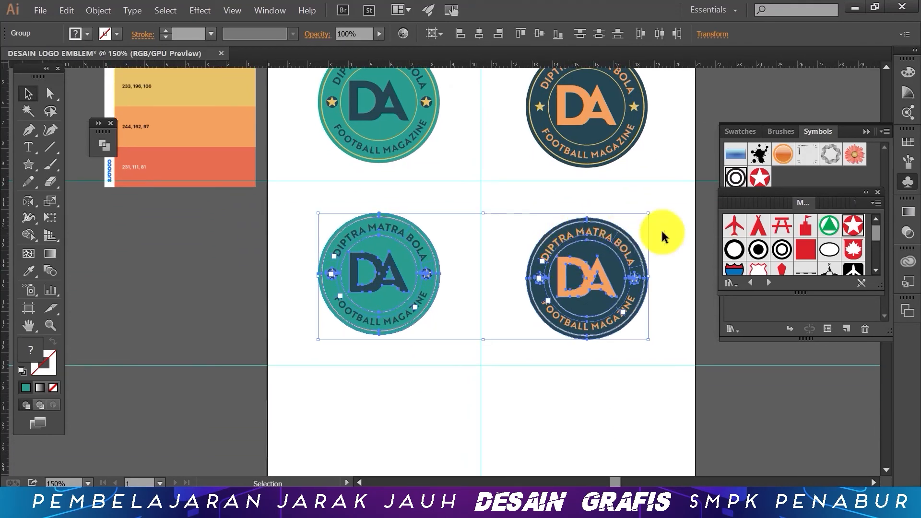
Step: Ungroup both second-row emblems individually and clear the selection
left_click(673, 218)
left_click(587, 253)
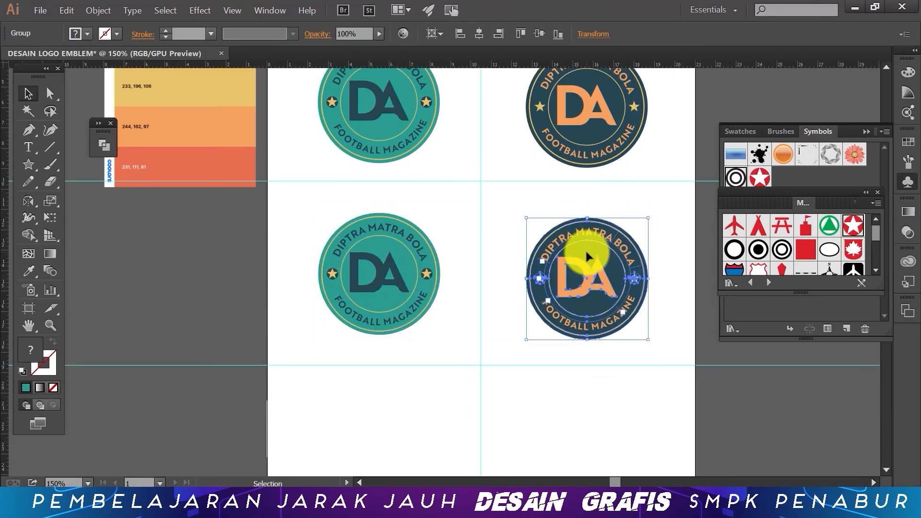
right_click(586, 252)
left_click(621, 317)
right_click(399, 247)
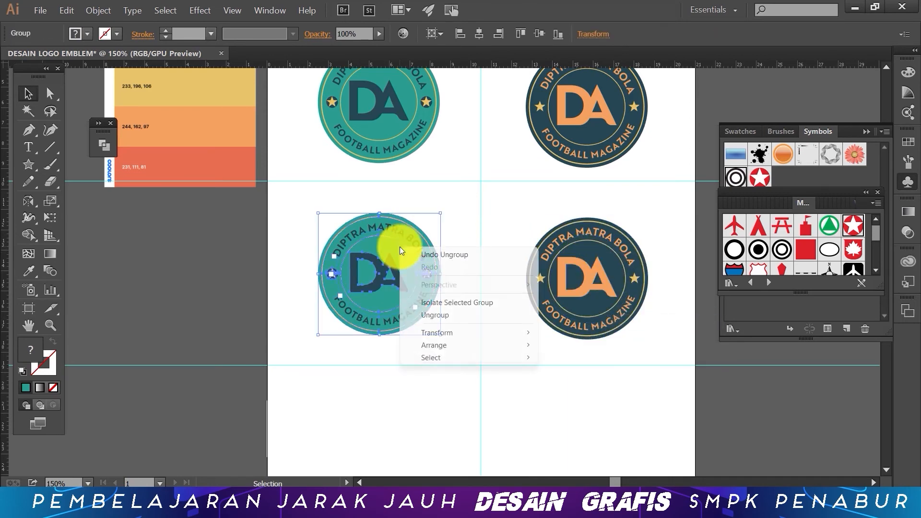
left_click(446, 314)
left_click(465, 220)
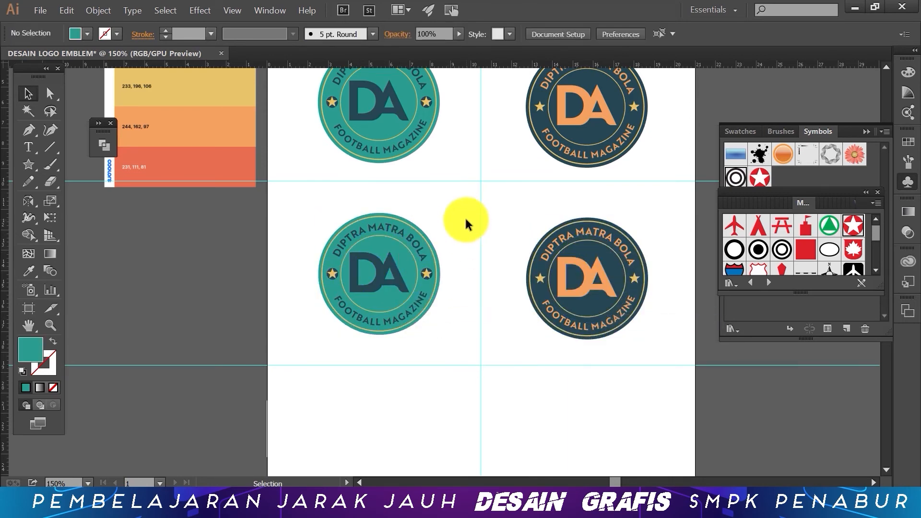
Step: Recolour the second-row teal emblem's background circle with the red-orange palette swatch 231, 111, 81 using the Eyedropper
key("ctrl+minus")
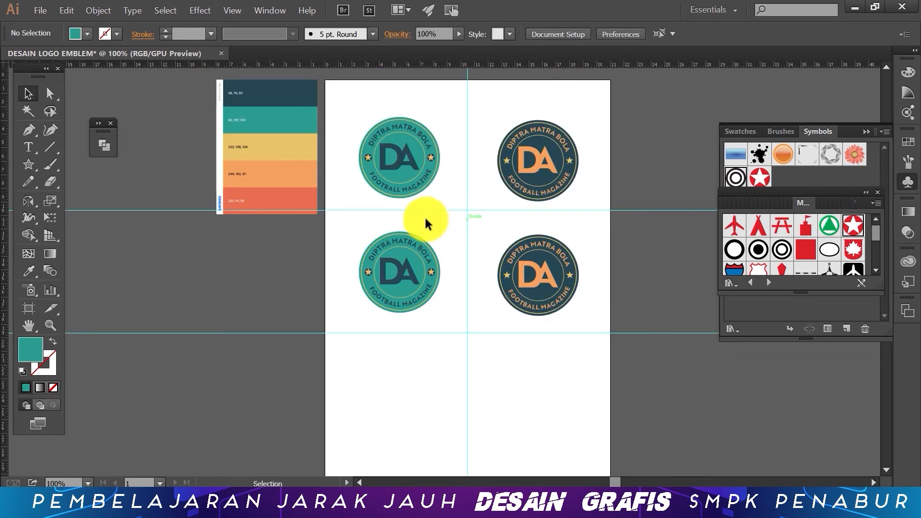
left_click(412, 257)
left_click(28, 271)
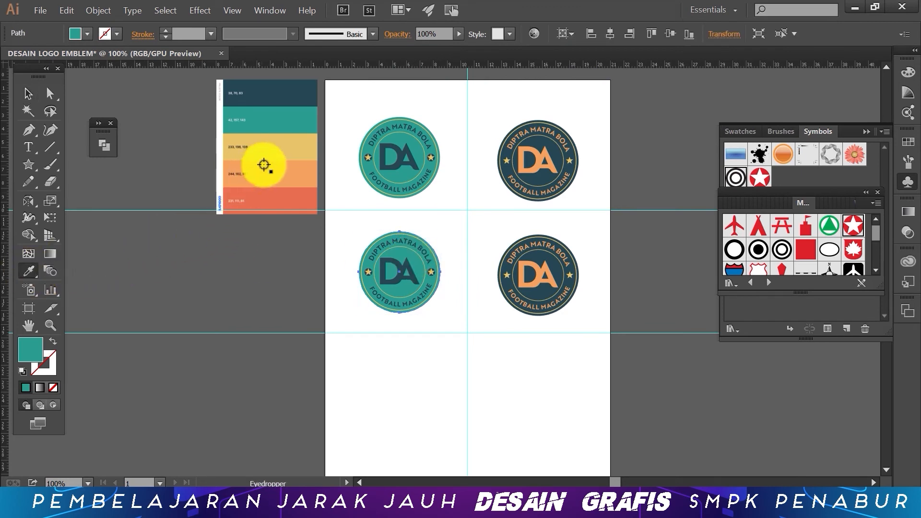
left_click(292, 197)
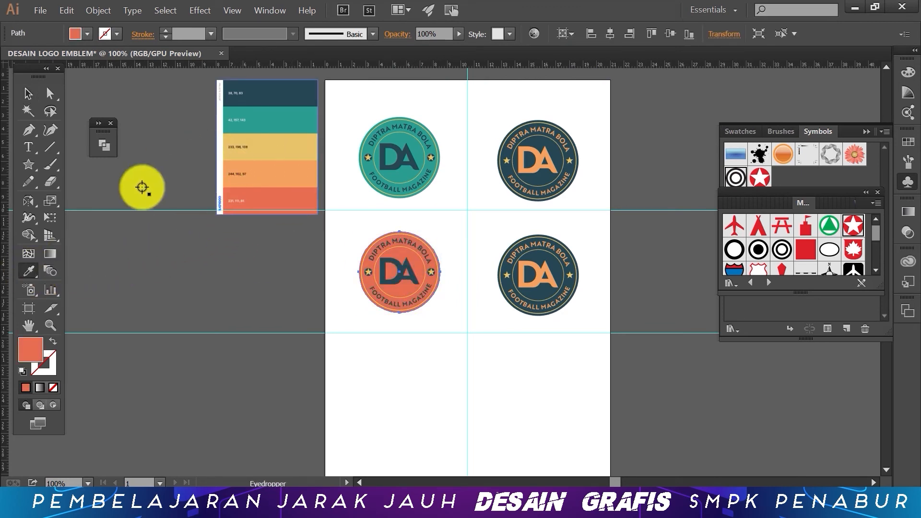
left_click(28, 91)
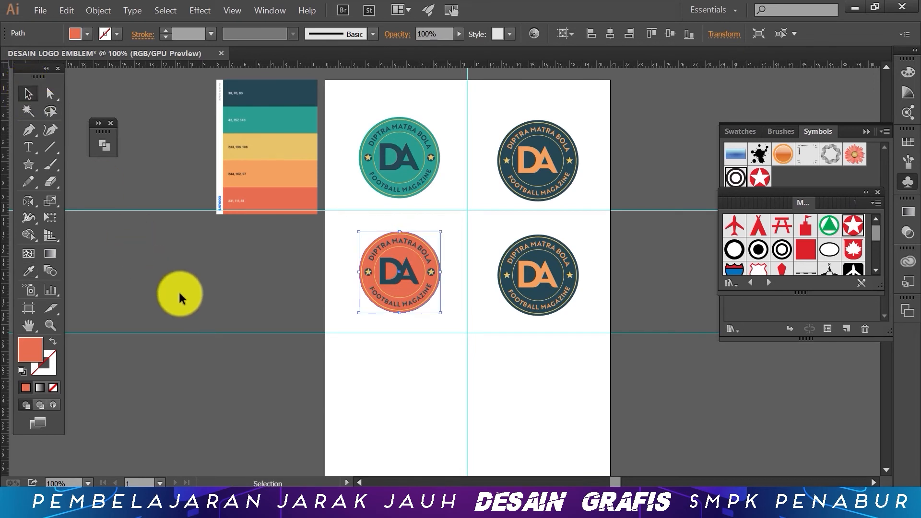
left_click(180, 298)
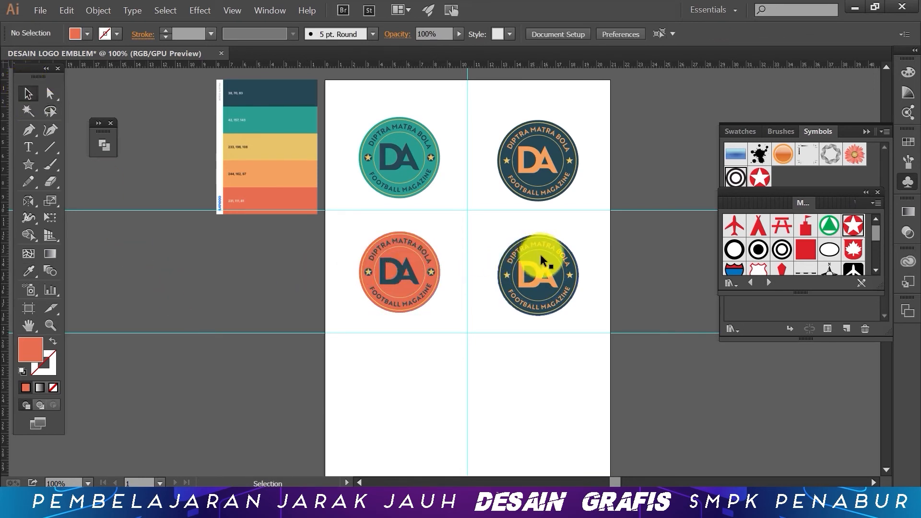
Step: Recolour the second-row dark blue emblem's DA monogram with the teal palette swatch 42, 157, 143 using the Eyedropper
left_click(541, 273)
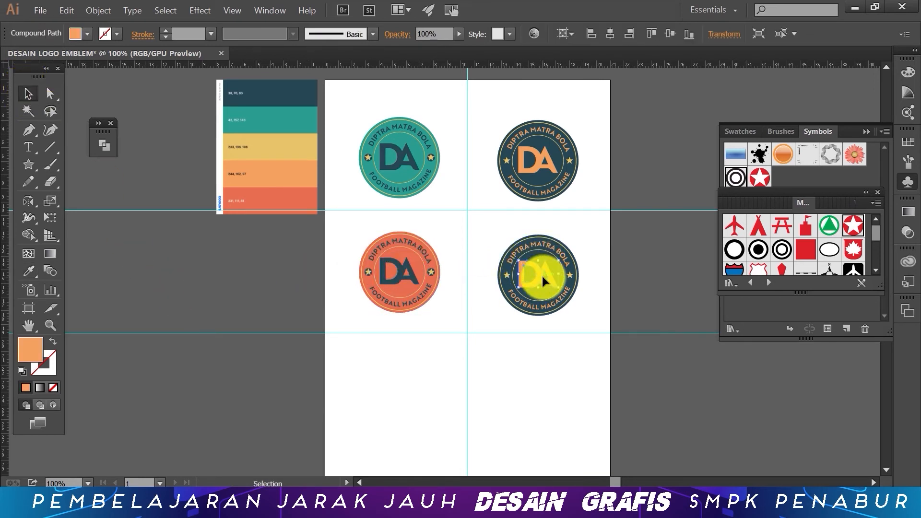
left_click(28, 270)
left_click(288, 116)
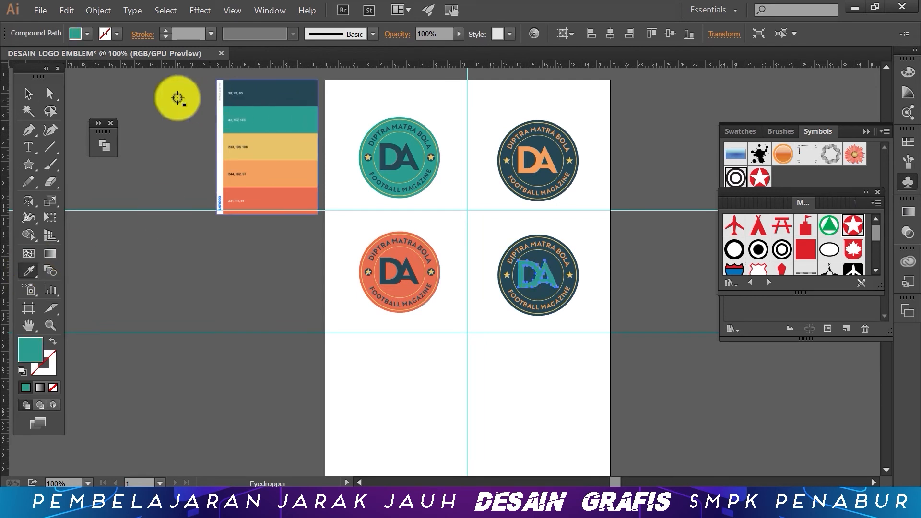
left_click(32, 96)
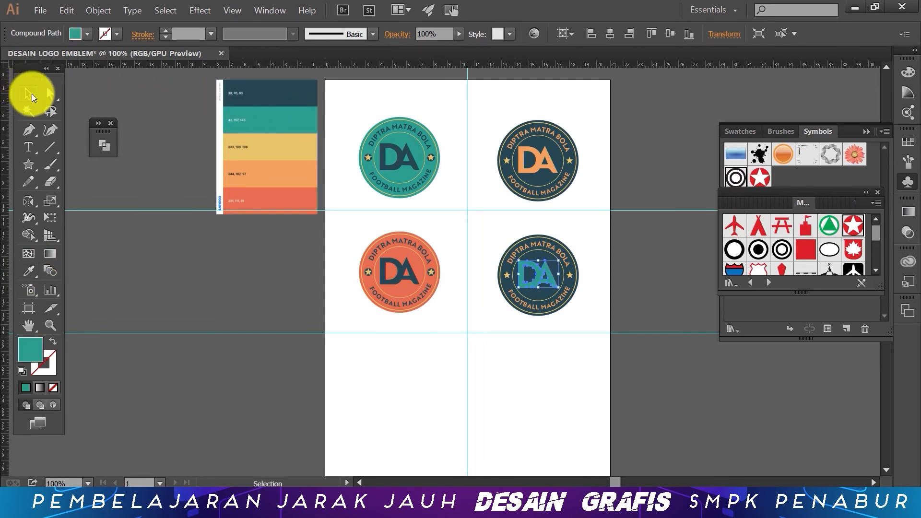
Step: Try the red-orange palette swatch 231, 111, 81 on the second-row dark blue emblem's background circle, and restore its dark blue 38, 70, 83
left_click(540, 241)
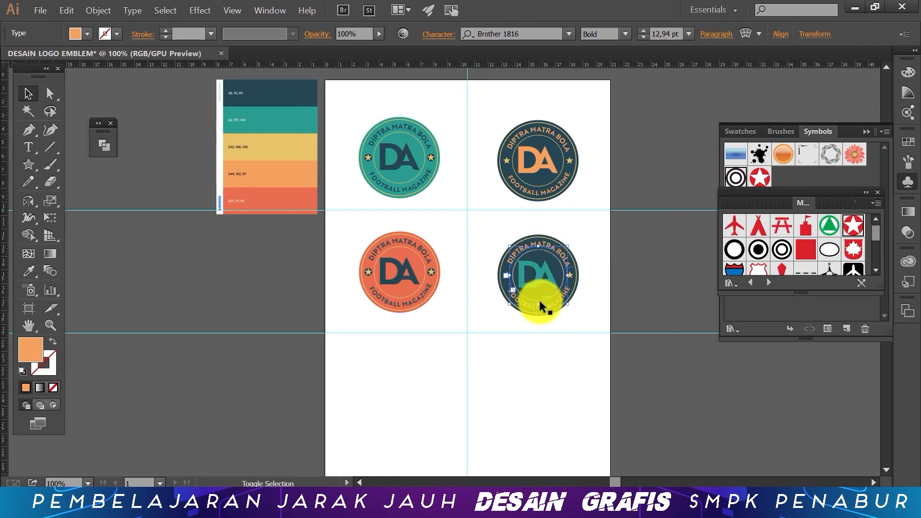
left_click(545, 252)
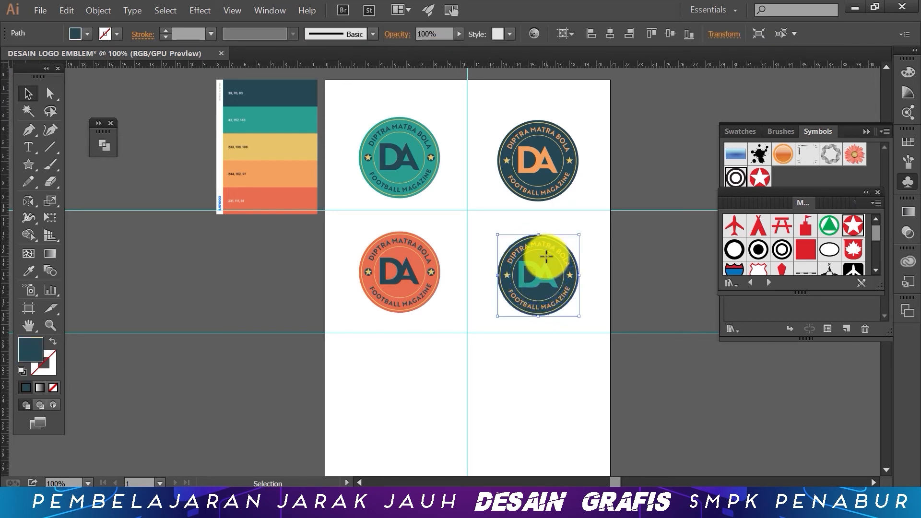
left_click(27, 270)
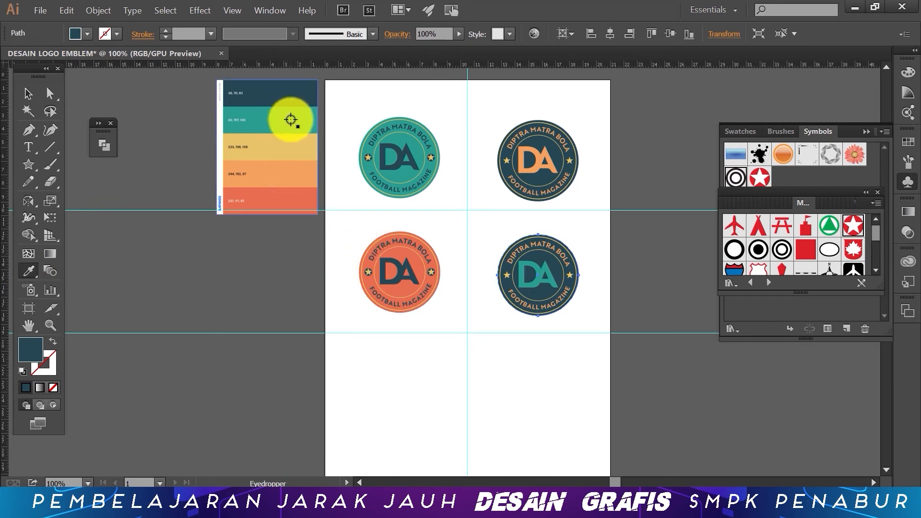
left_click(284, 203)
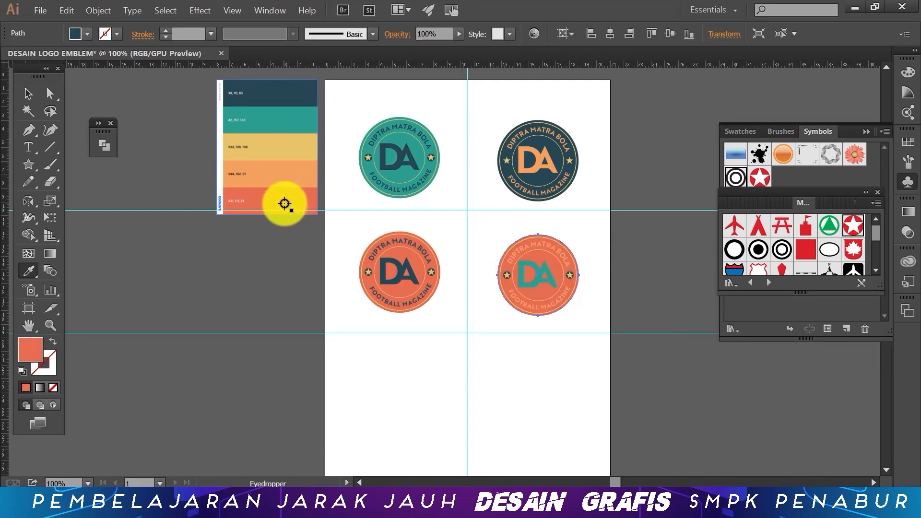
left_click(283, 91)
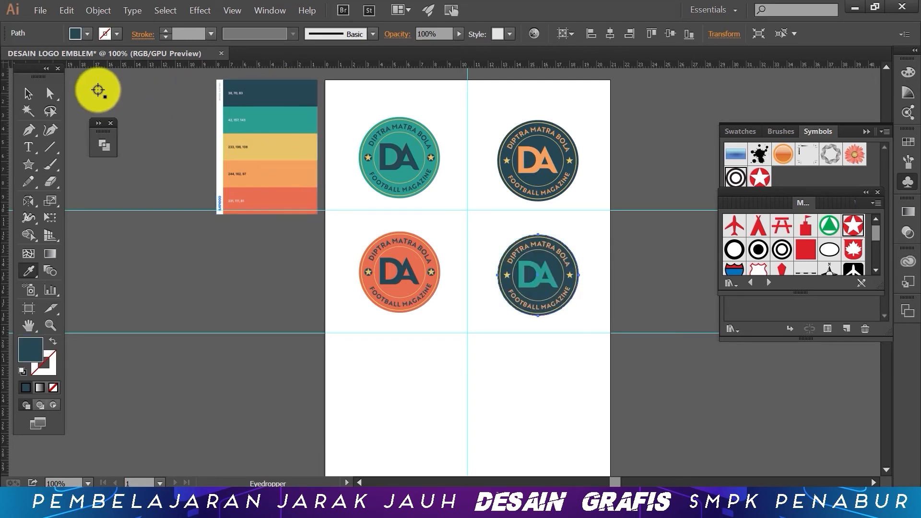
left_click(27, 93)
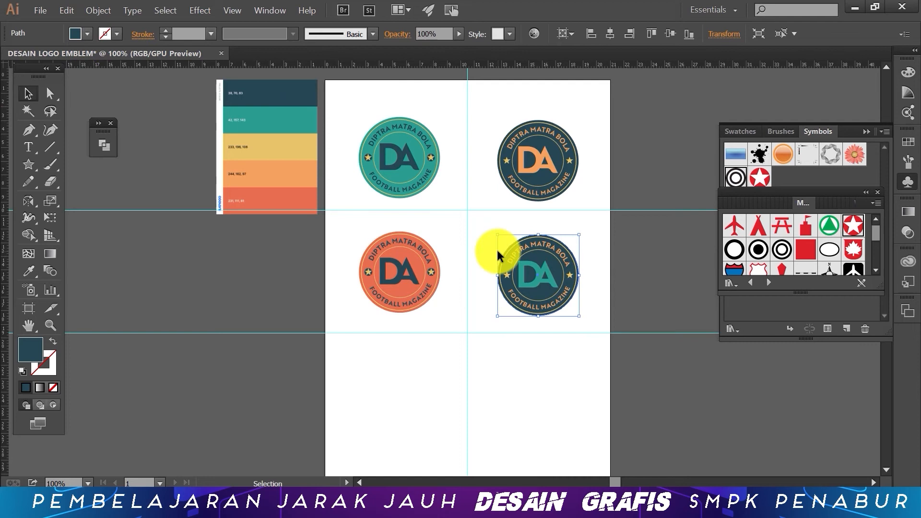
Step: Recolour the small circles behind both stars of the second-row dark blue emblem with the teal palette swatch 42, 157, 143 using the Eyedropper
left_click(531, 241)
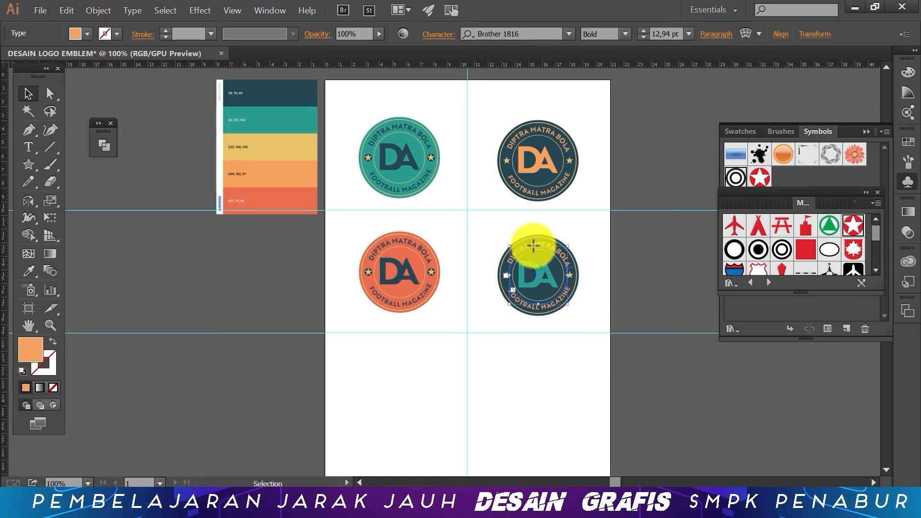
left_click(588, 266)
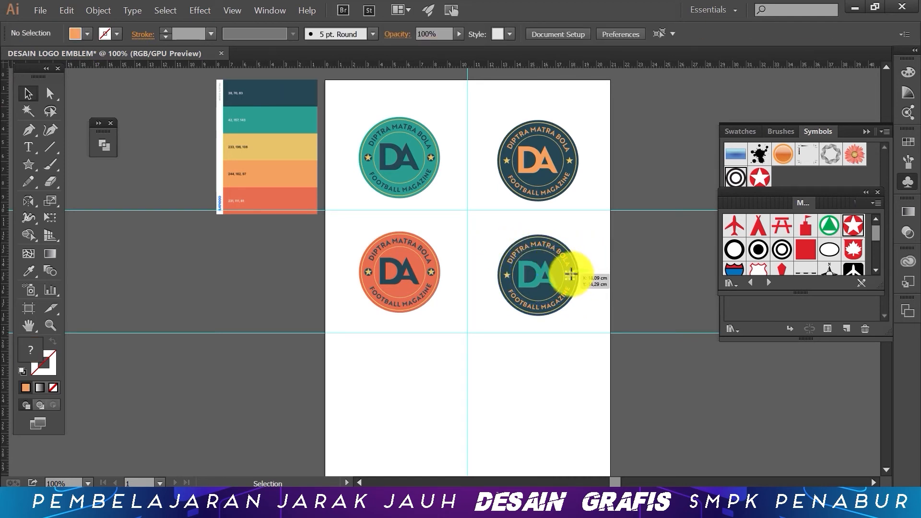
left_click(524, 281)
left_click(50, 325)
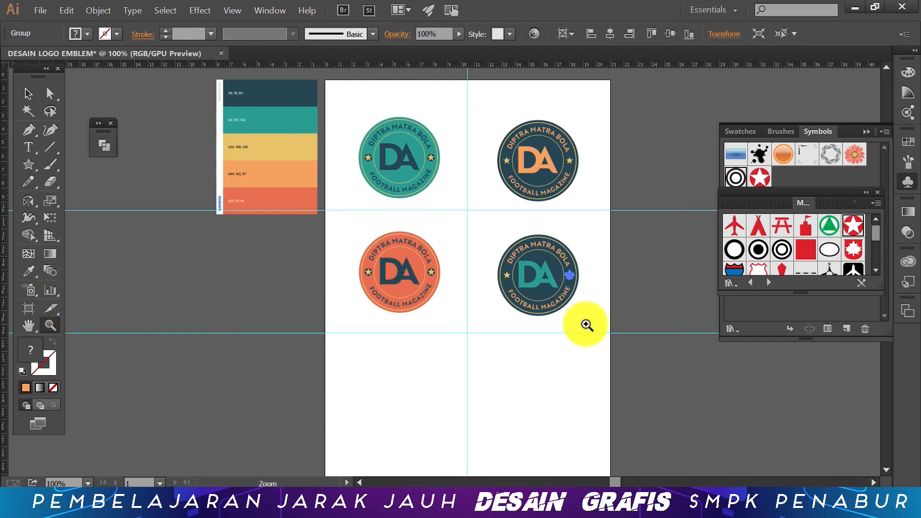
left_click(514, 301)
left_click(423, 294)
left_click(50, 93)
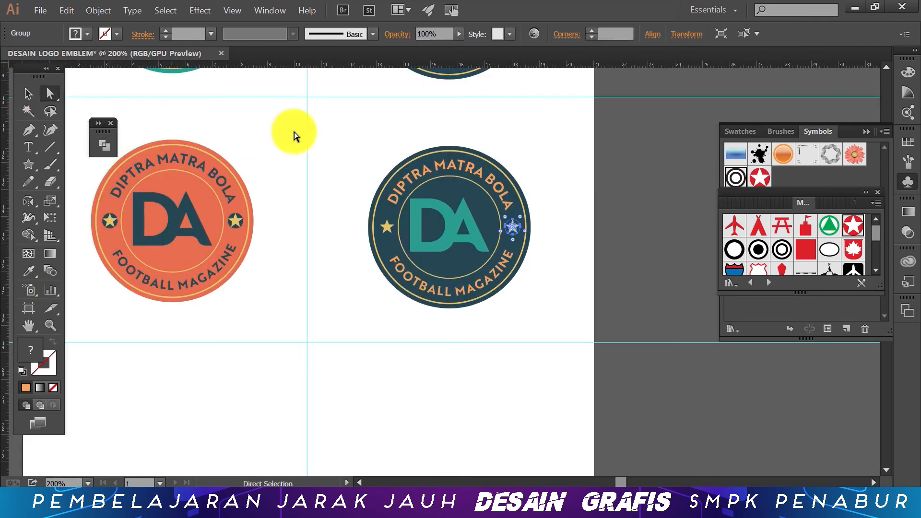
left_click(341, 136)
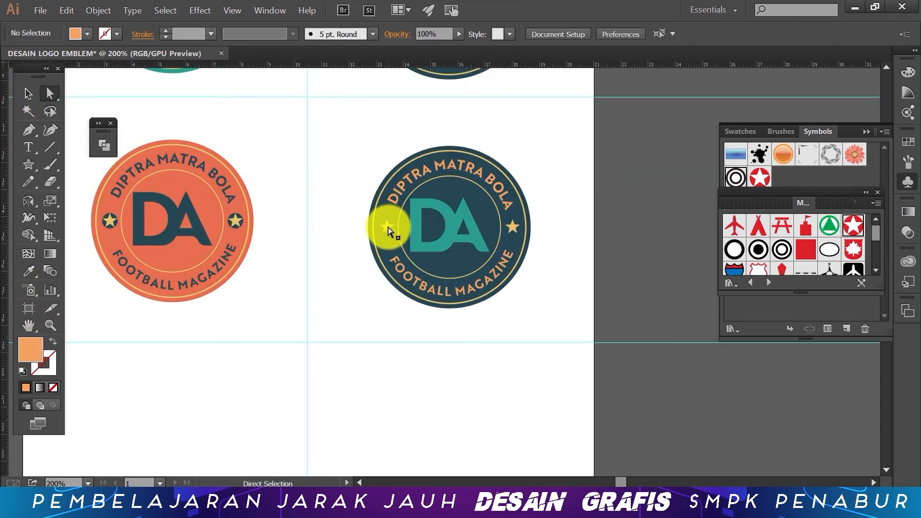
left_click(388, 227)
left_click(511, 229, "shift")
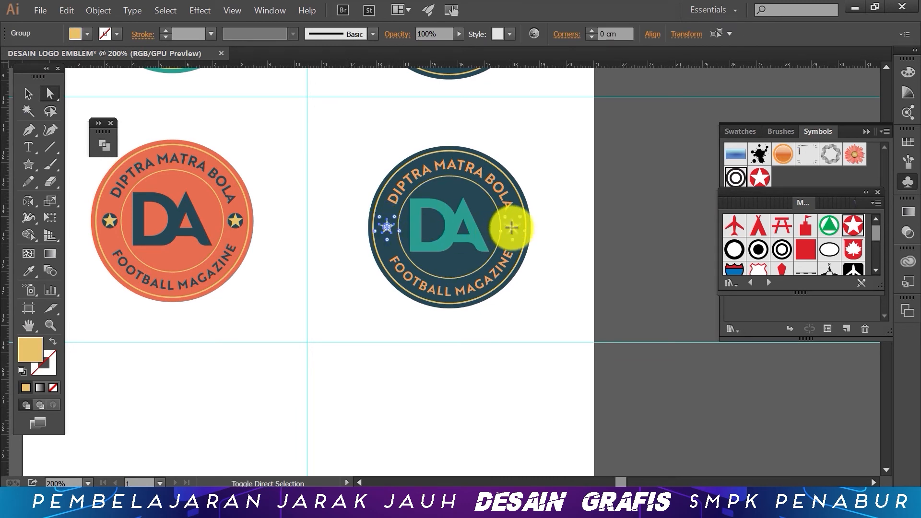
left_click(517, 219)
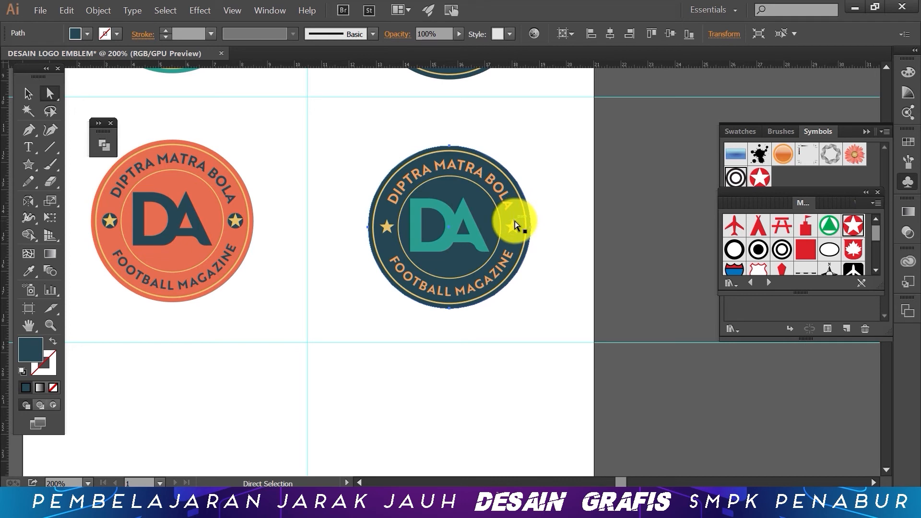
left_click(514, 220)
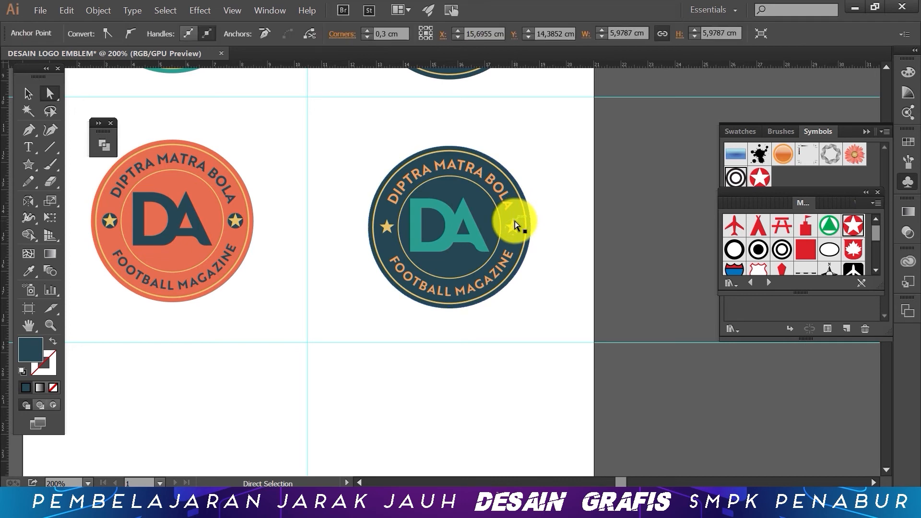
left_click(385, 223, "shift")
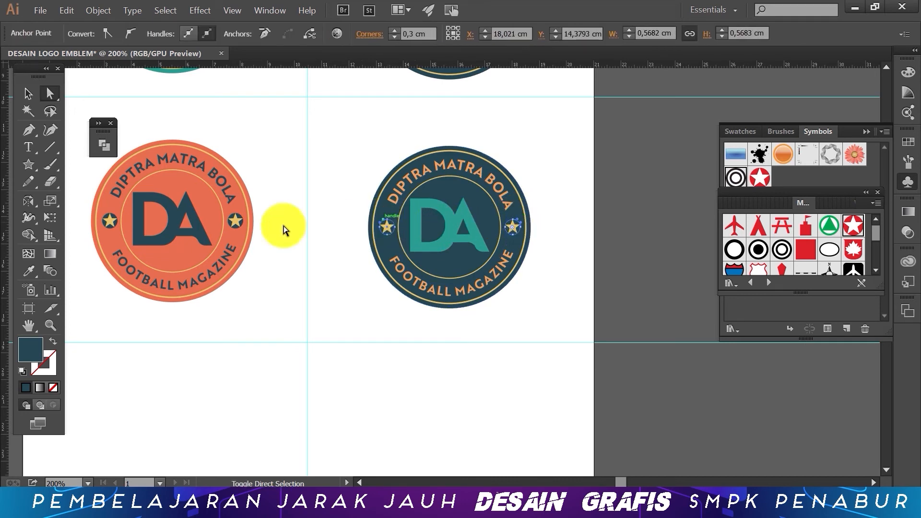
left_click(27, 272)
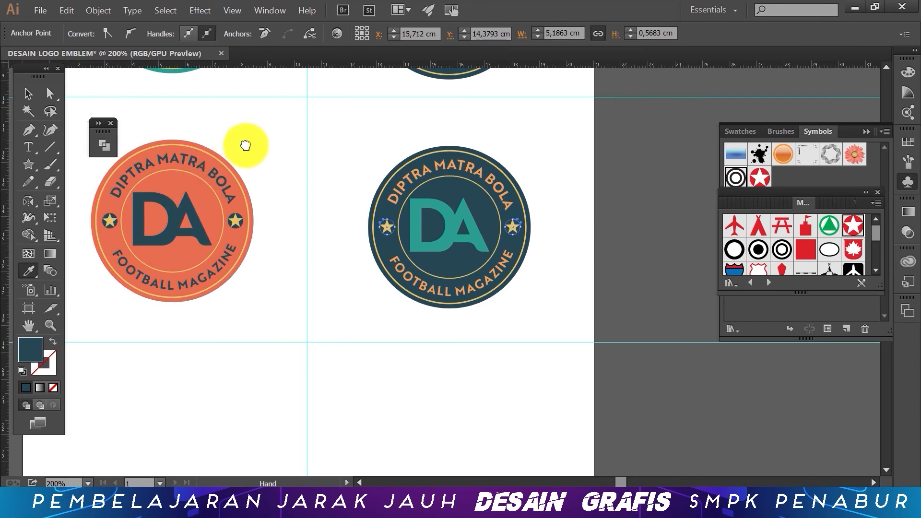
left_click_drag(245, 144, 645, 384)
left_click(370, 169)
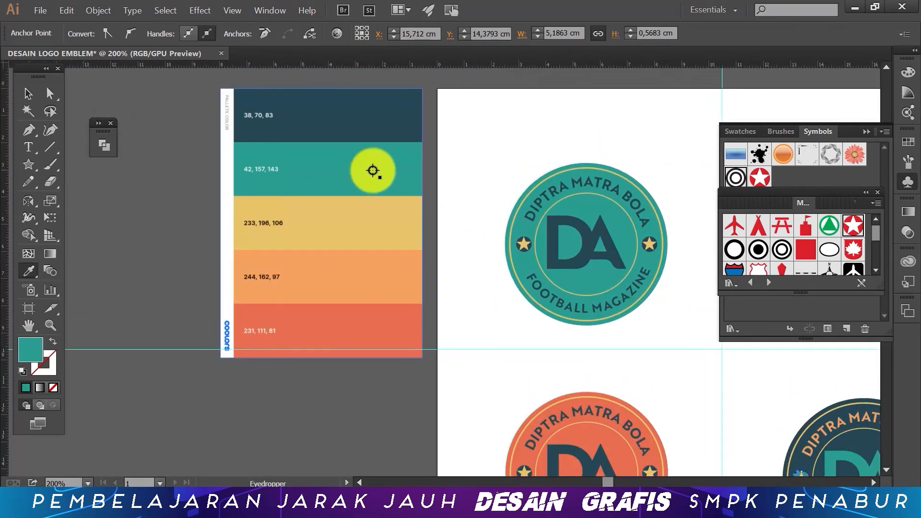
left_click_drag(599, 301, 349, 165)
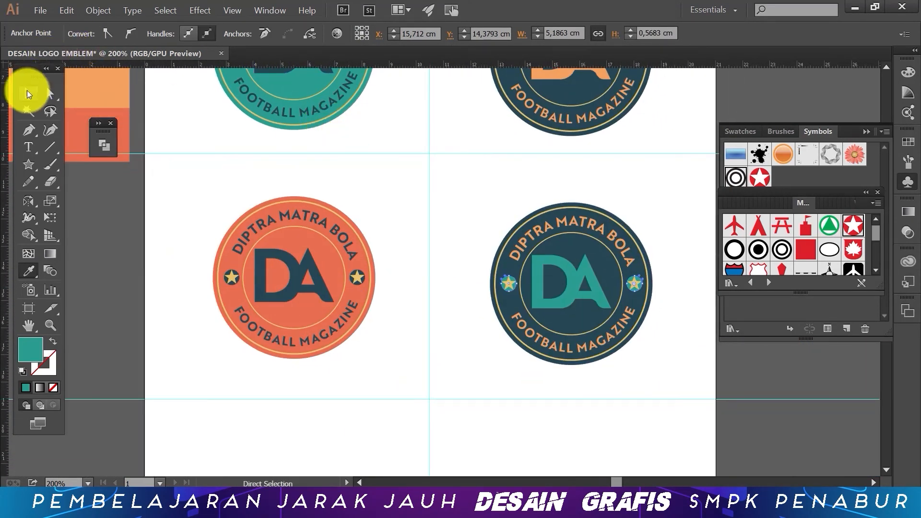
left_click(27, 92)
left_click(440, 195)
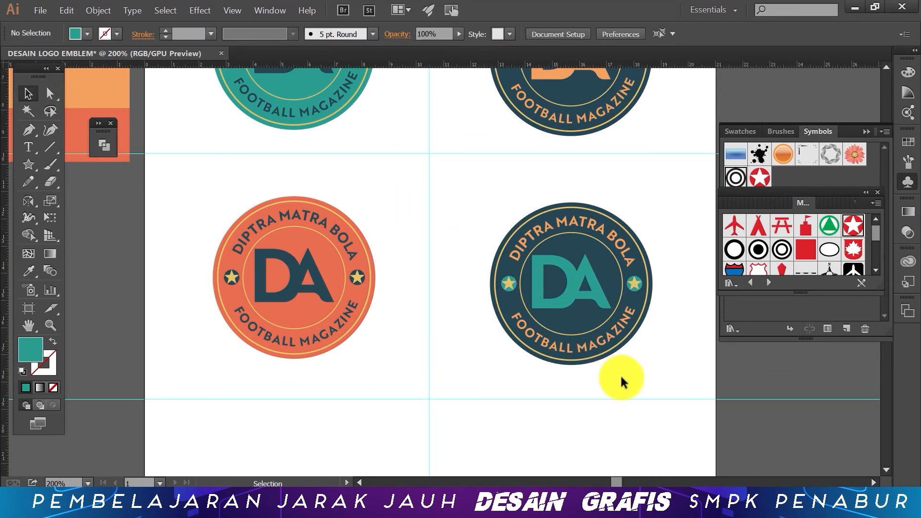
Step: Group the parts of the second-row red-orange emblem, and group the parts of the second-row dark blue emblem separately
key("a")
key("ctrl+minus")
key("ctrl+minus")
key("ctrl+minus")
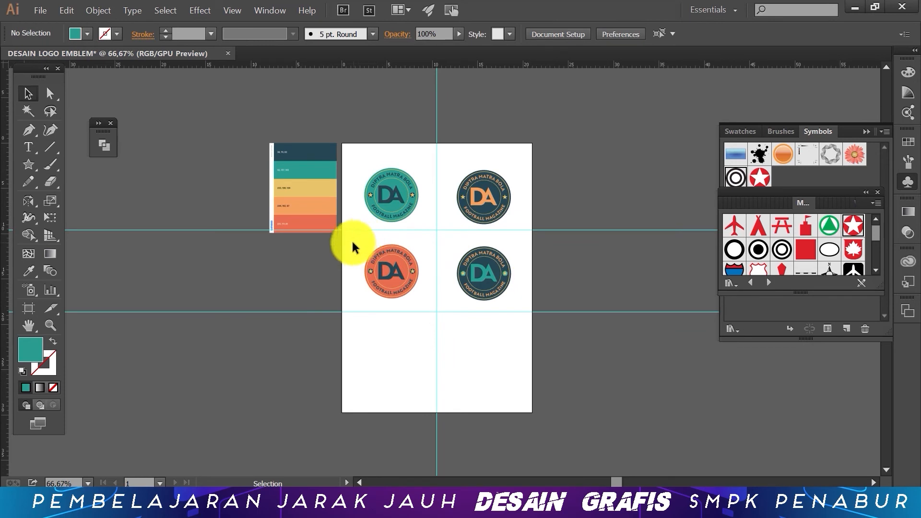
left_click_drag(353, 243, 424, 302)
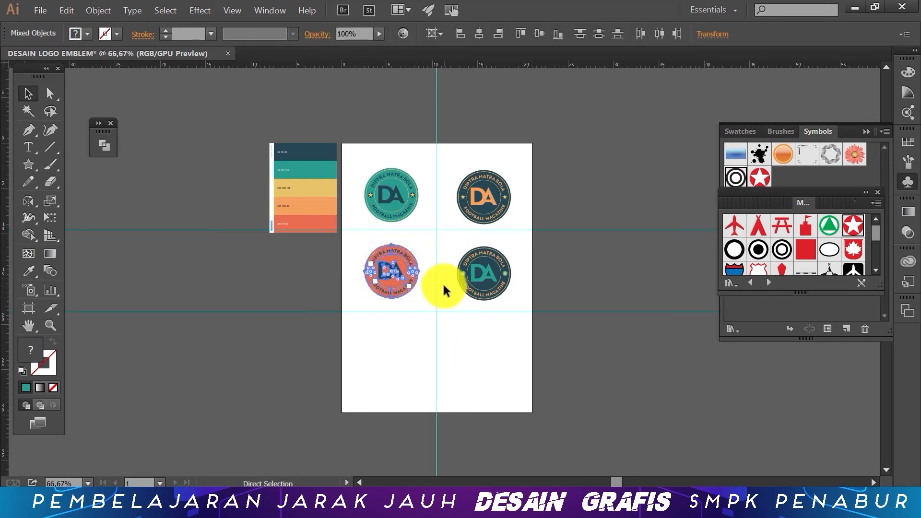
left_click(98, 10)
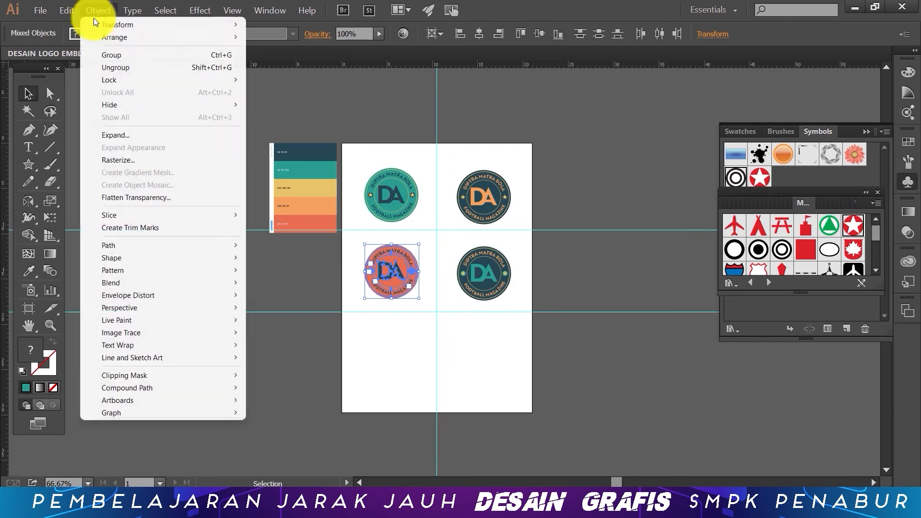
left_click(110, 54)
left_click(526, 302)
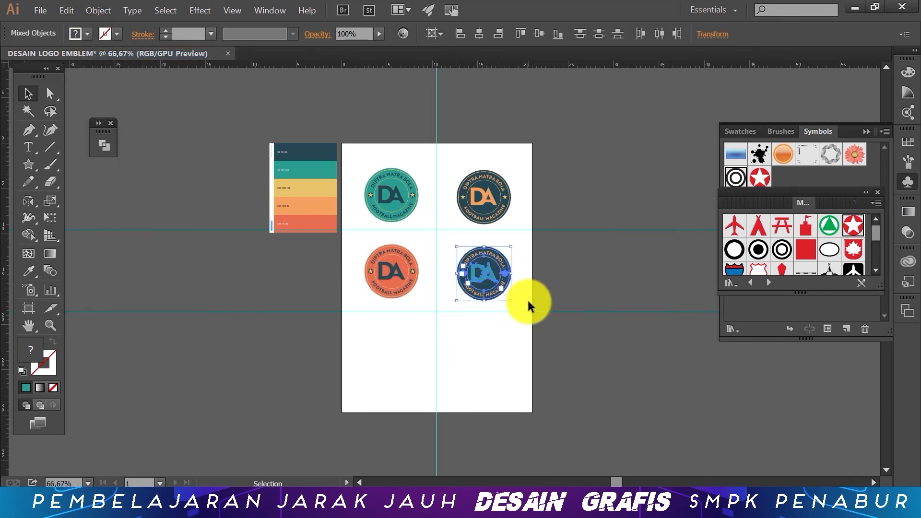
key("ctrl+g")
Step: Copy both second-row emblem groups together, paste them, and place the copies in the third row of the guide grid
left_click(415, 270, "shift")
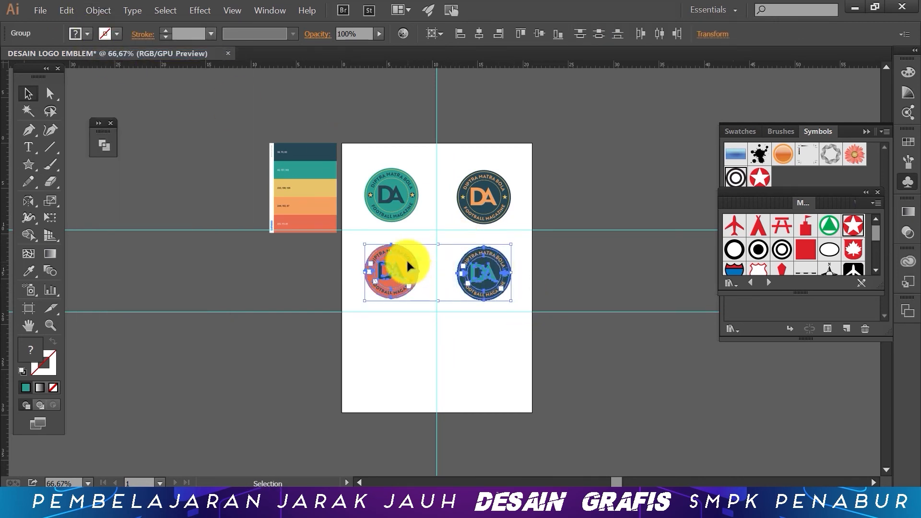
left_click(73, 10)
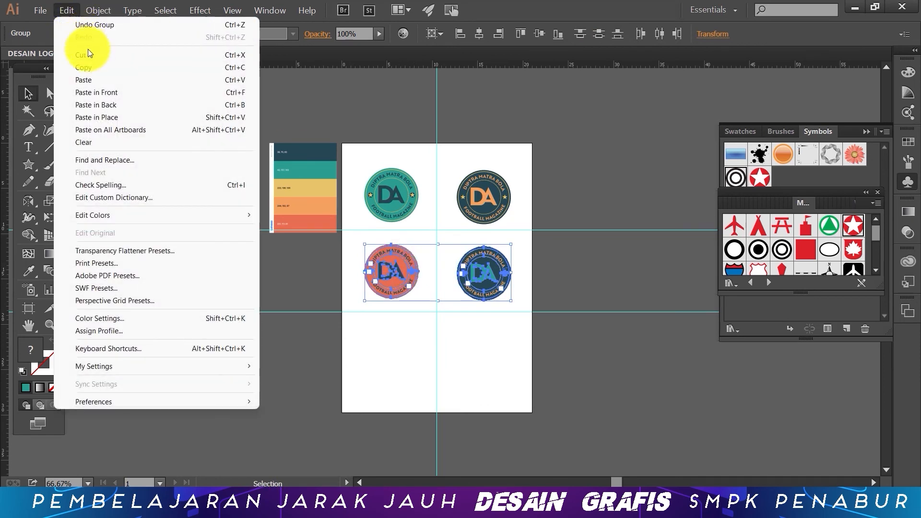
left_click(70, 11)
left_click(71, 14)
left_click(96, 79)
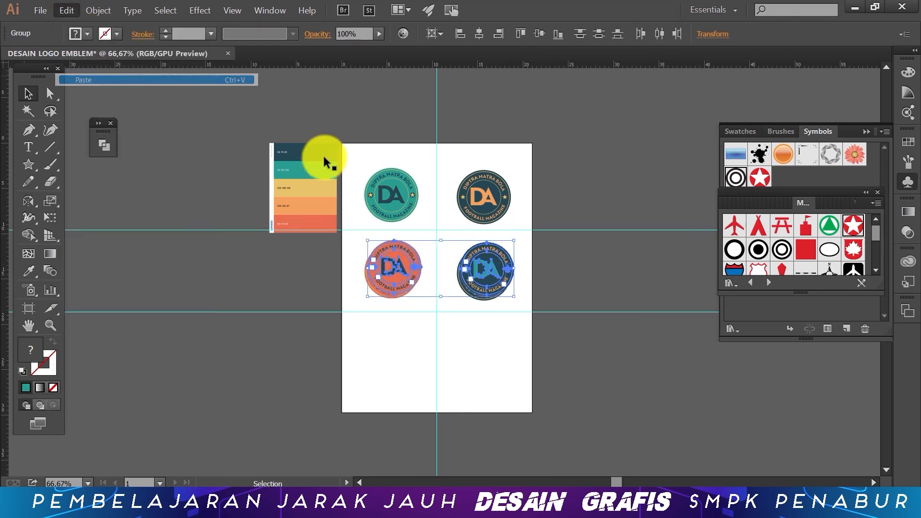
left_click_drag(480, 268, 480, 353)
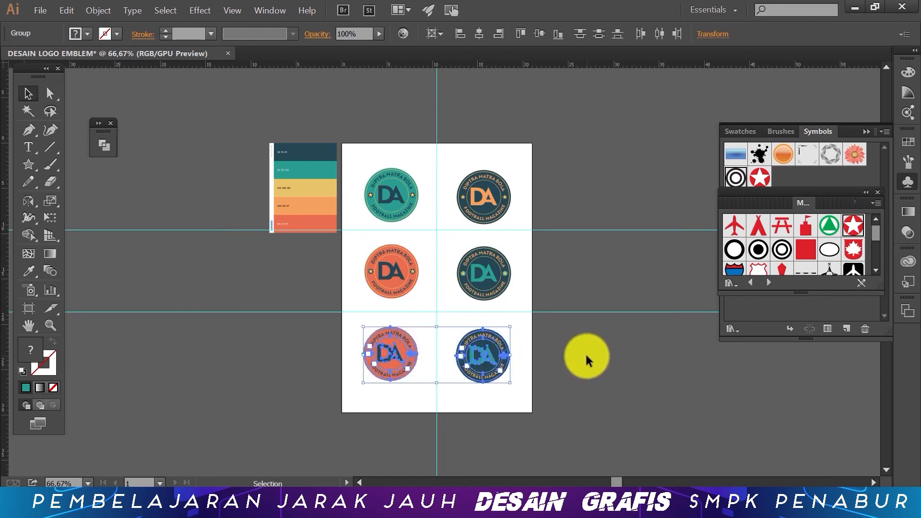
Step: Ungroup the third-row red-orange and dark blue emblems individually and clear the selection
key("ctrl+plus")
key("ctrl+plus")
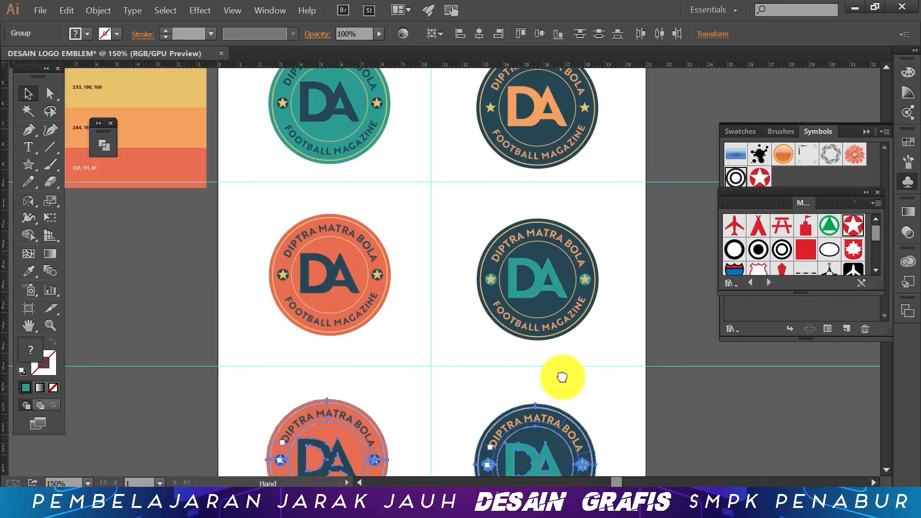
left_click_drag(560, 377, 475, 339)
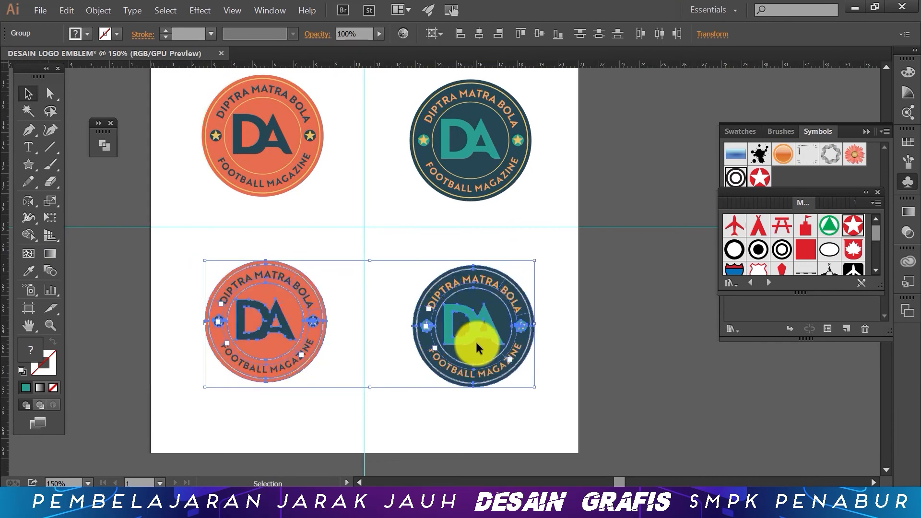
left_click(436, 137)
left_click(402, 267)
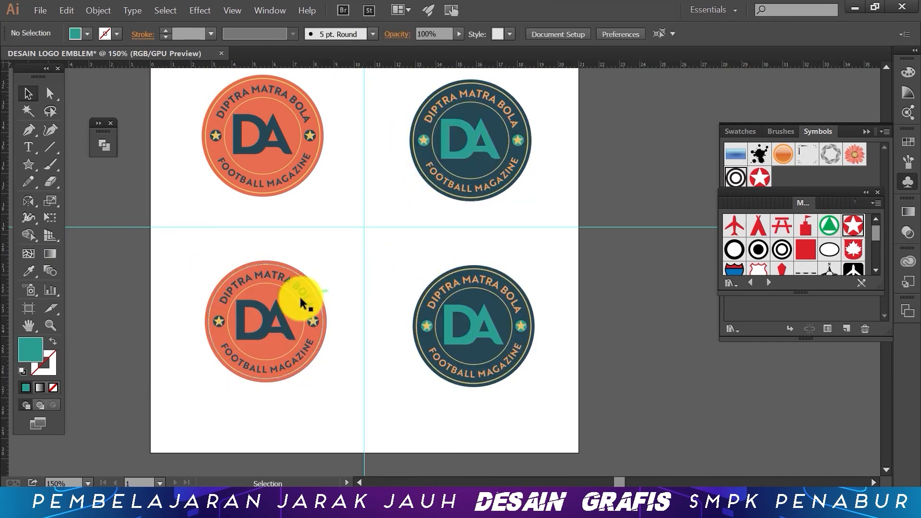
left_click(288, 302)
right_click(286, 301)
left_click(332, 368)
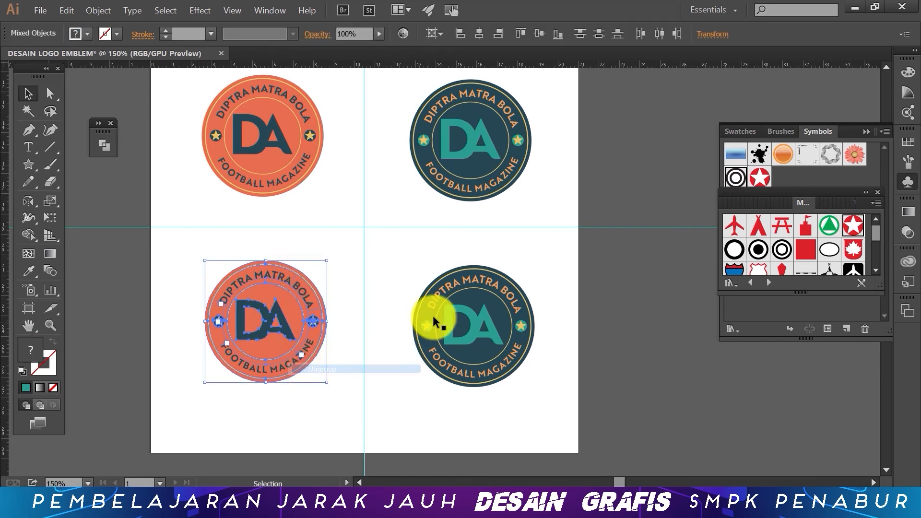
left_click(433, 309)
right_click(435, 311)
left_click(488, 379)
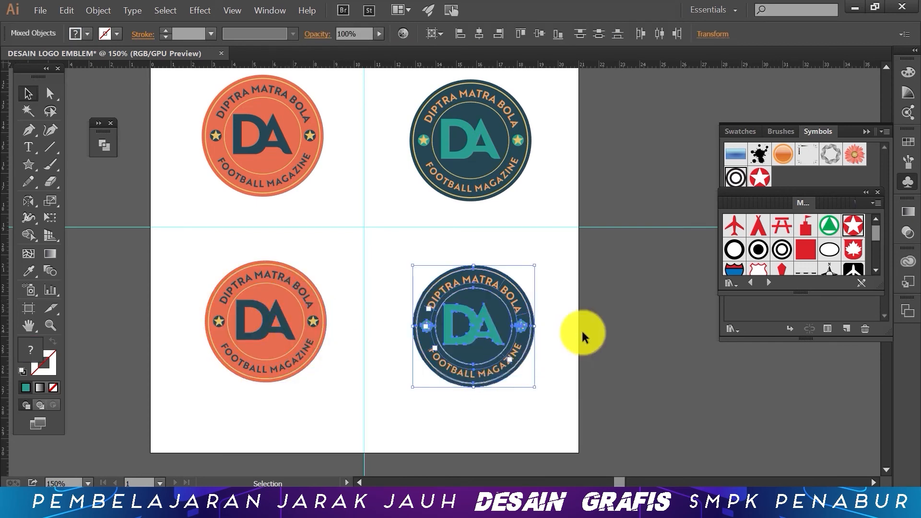
left_click(581, 329)
Step: Recolour the background circle of the third-row red-orange emblem with the yellow palette swatch 233, 196, 106 using the Eyedropper
key("ctrl+minus")
key("ctrl+minus")
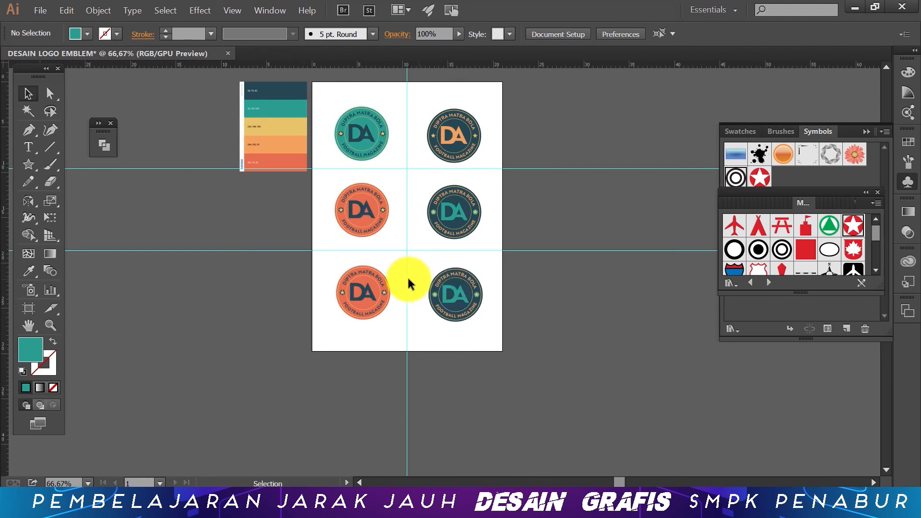
left_click(369, 277)
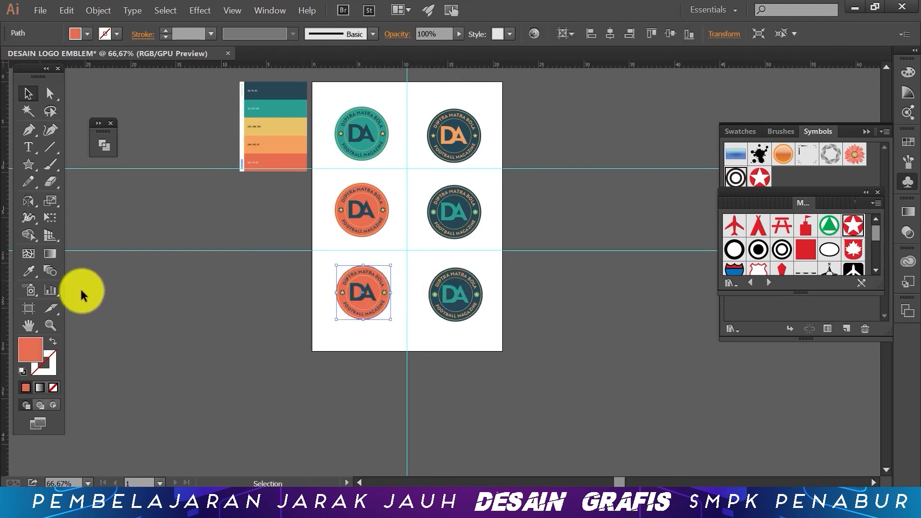
left_click(28, 271)
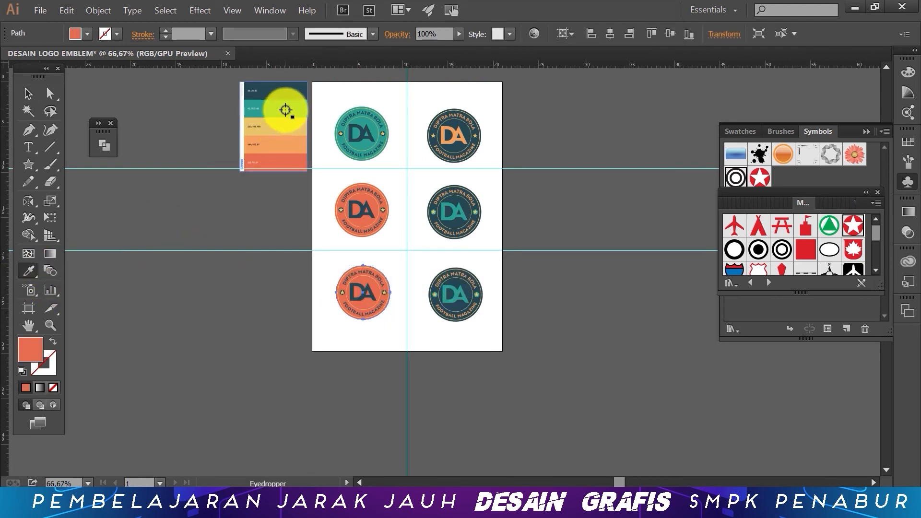
left_click(286, 128)
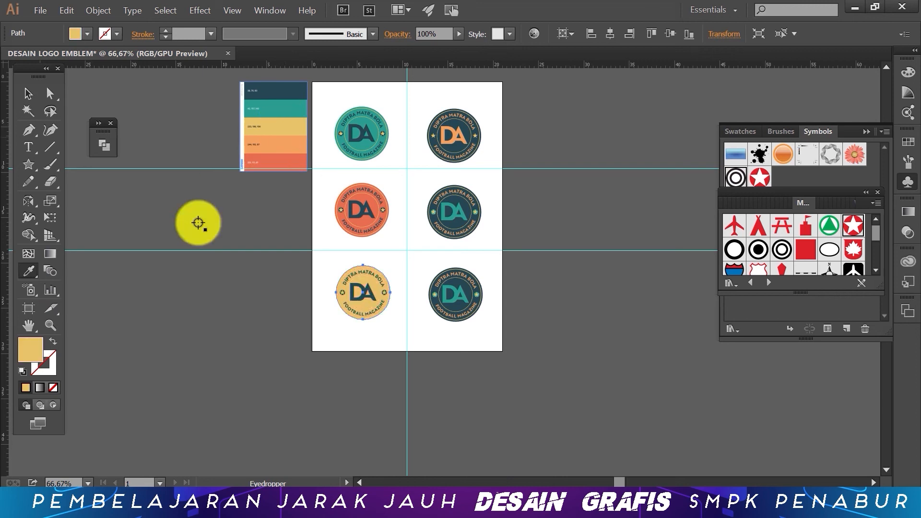
Step: Recolour the thin outer ring of the third-row yellow emblem with the teal palette swatch 42, 157, 143 and clear the selection
left_click(51, 323)
left_click(369, 295)
left_click(432, 244)
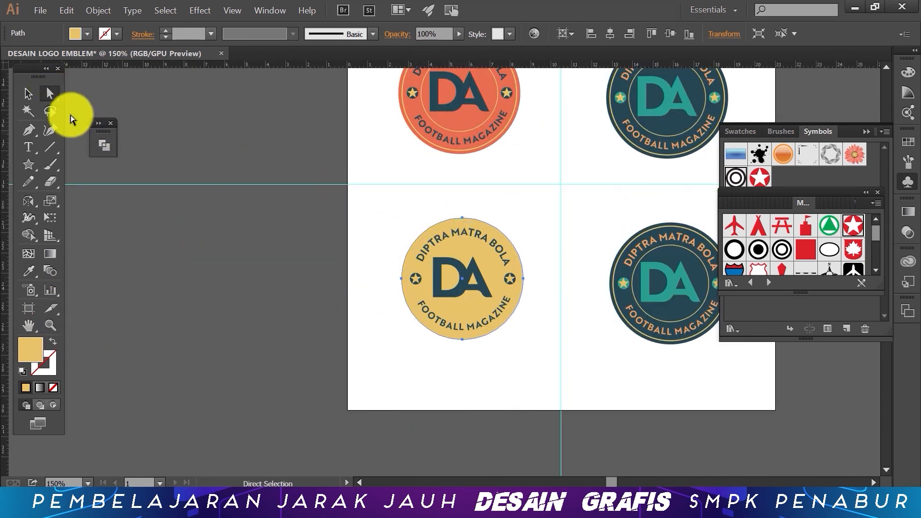
left_click(30, 93)
left_click(350, 232)
left_click(455, 219)
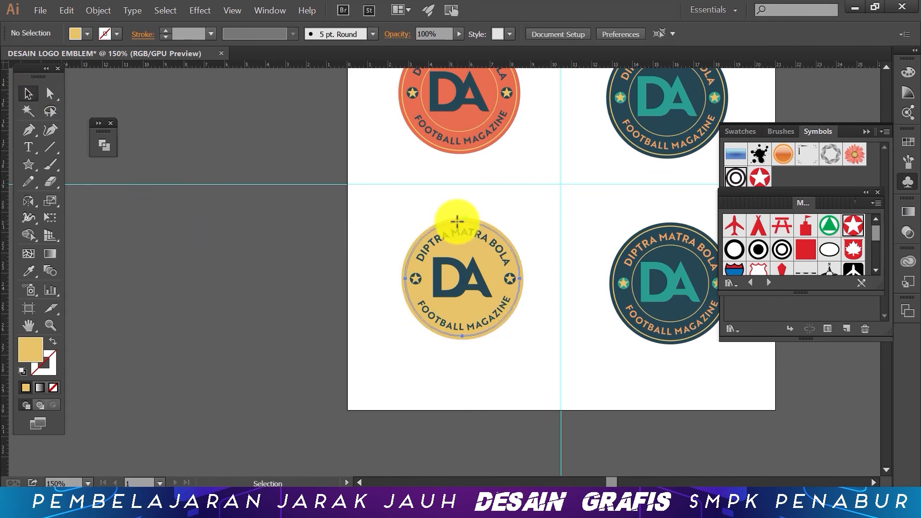
left_click_drag(210, 234, 267, 366)
left_click_drag(261, 283, 282, 389)
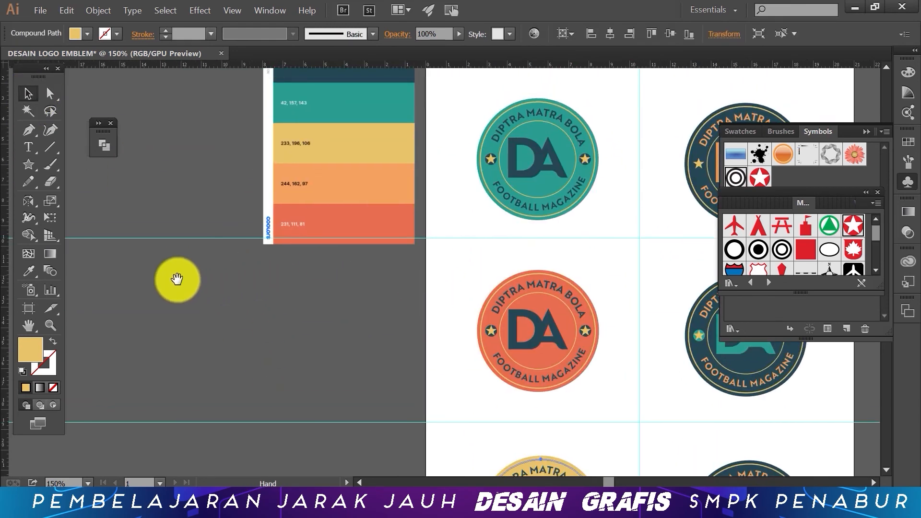
left_click(36, 272)
left_click(370, 105)
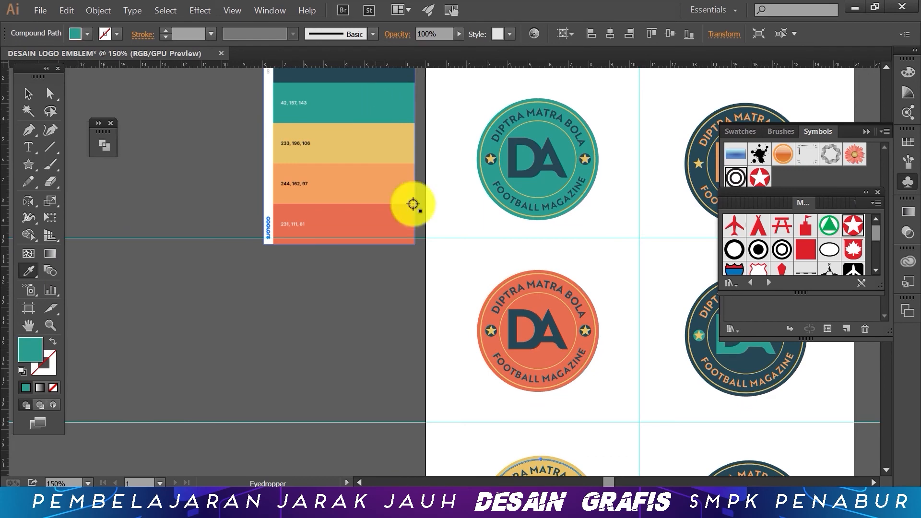
left_click_drag(559, 401, 490, 185)
left_click(28, 93)
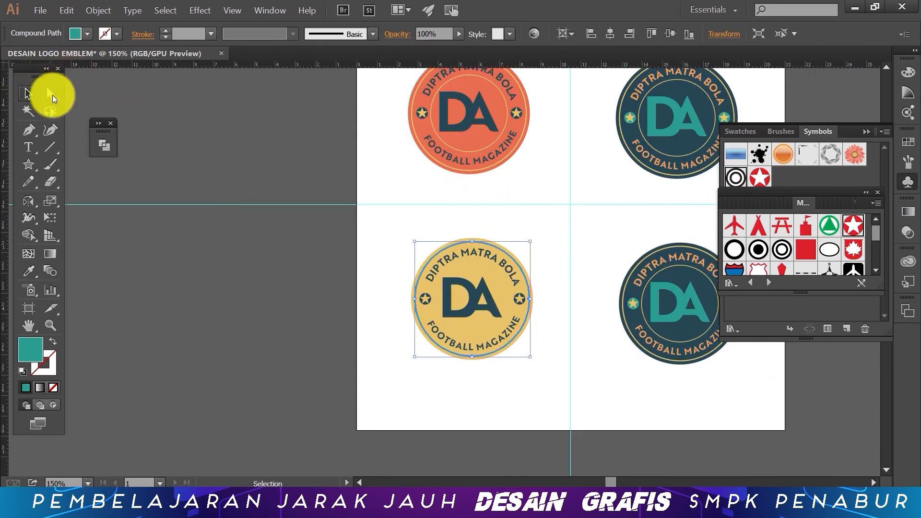
key("ctrl+shift+a")
Step: Recolour the inner ring of the third-row yellow emblem teal by sampling its outer ring with the Eyedropper
left_click(467, 257)
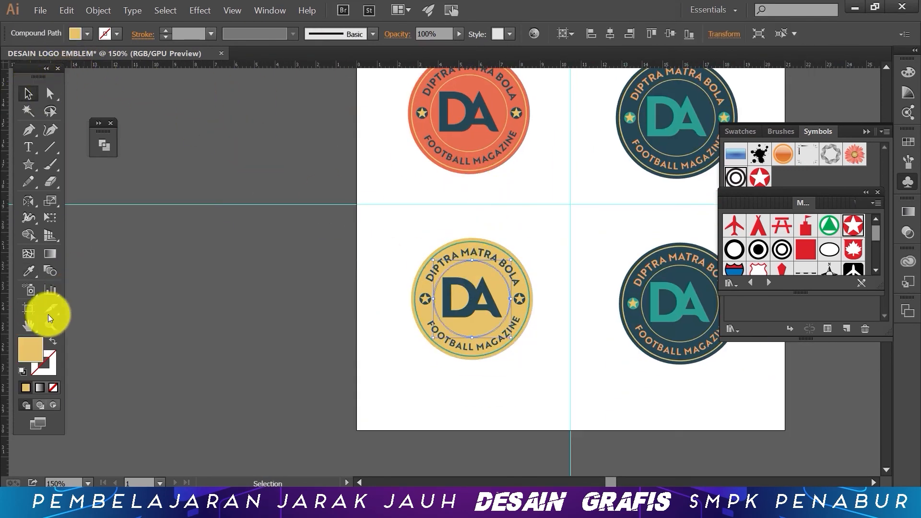
left_click(35, 271)
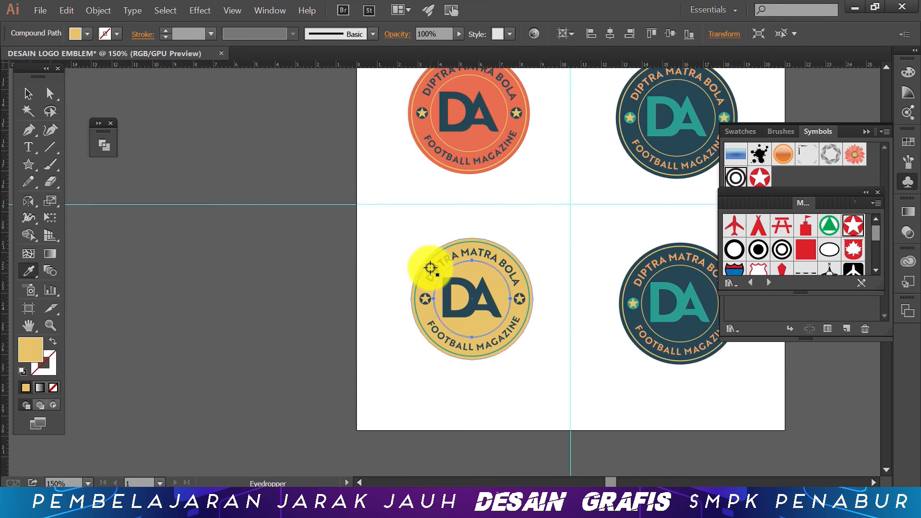
left_click(464, 244)
left_click(29, 92)
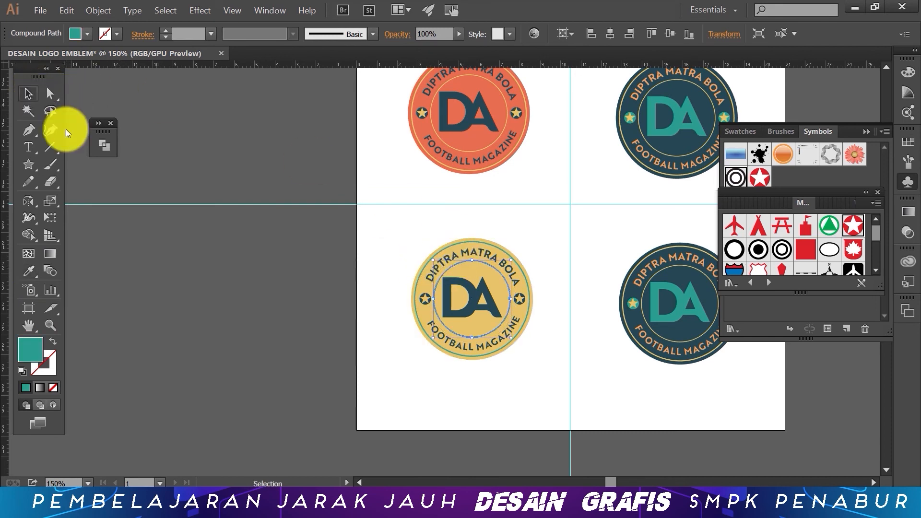
left_click(265, 318)
Step: Recolour both the inner and outer rings of the third-row yellow emblem with the dark blue palette swatch 38, 70, 83
left_click_drag(541, 259, 304, 246)
scroll(425, 325, "up", 3)
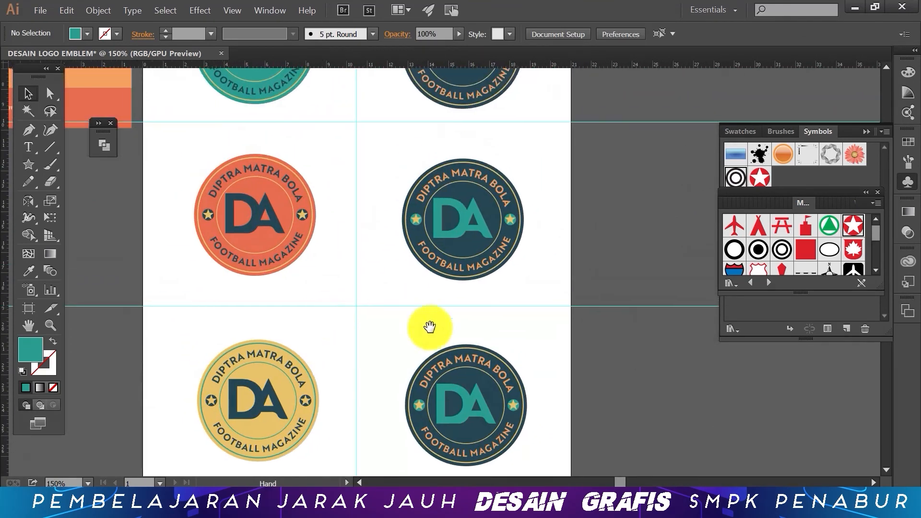
left_click(472, 371)
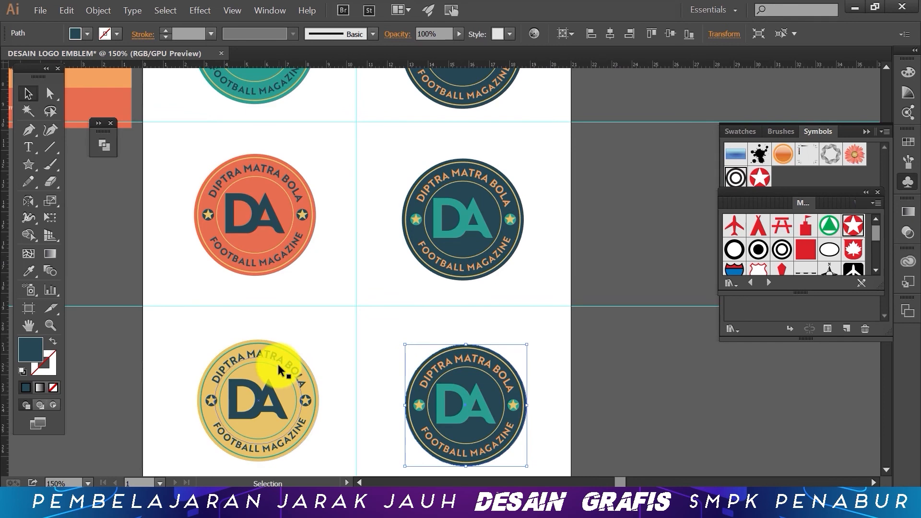
left_click(264, 360)
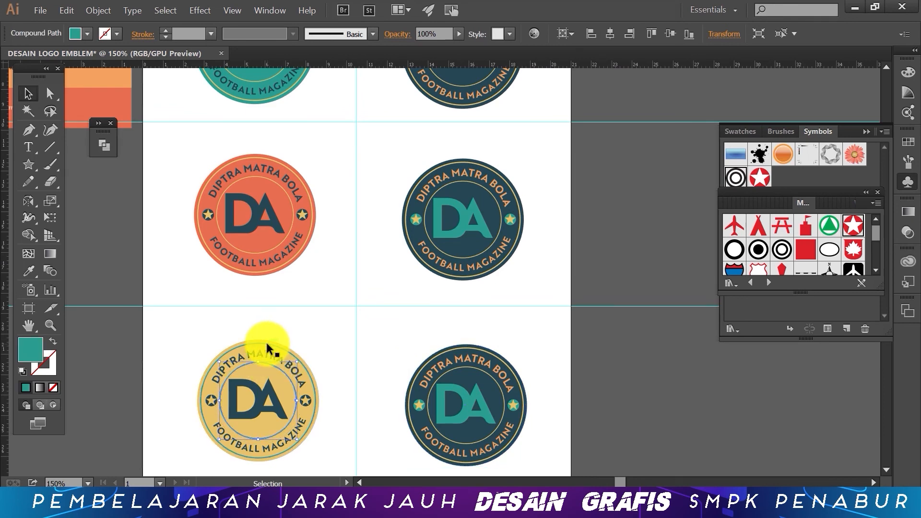
left_click(265, 343, "shift")
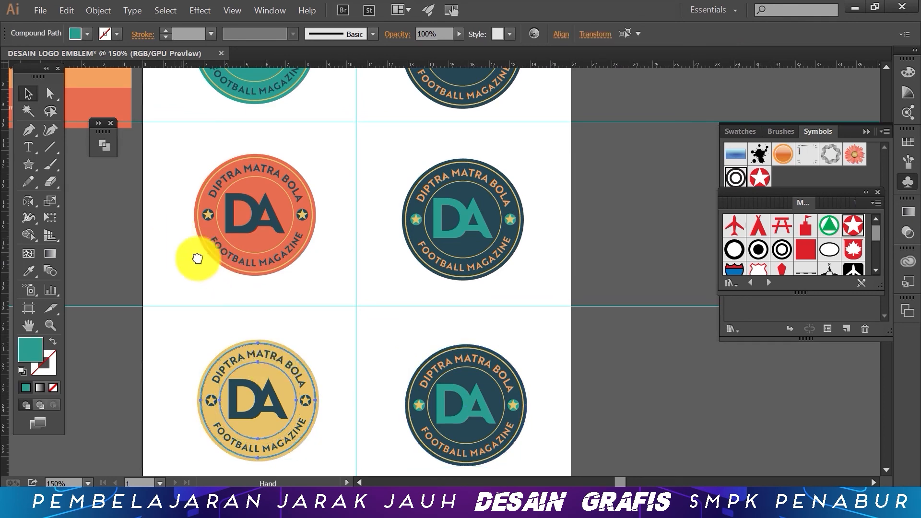
left_click_drag(198, 259, 306, 302)
left_click(33, 270)
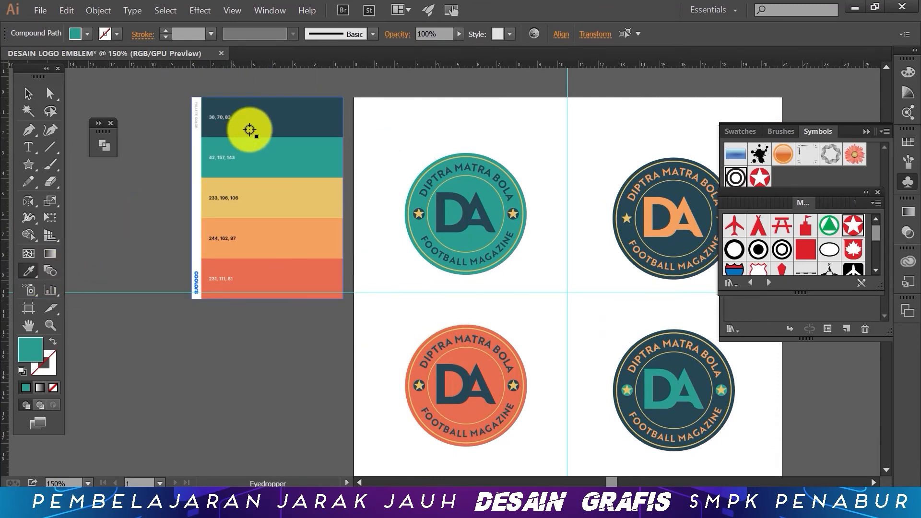
left_click(226, 119)
left_click(31, 90)
left_click(239, 344)
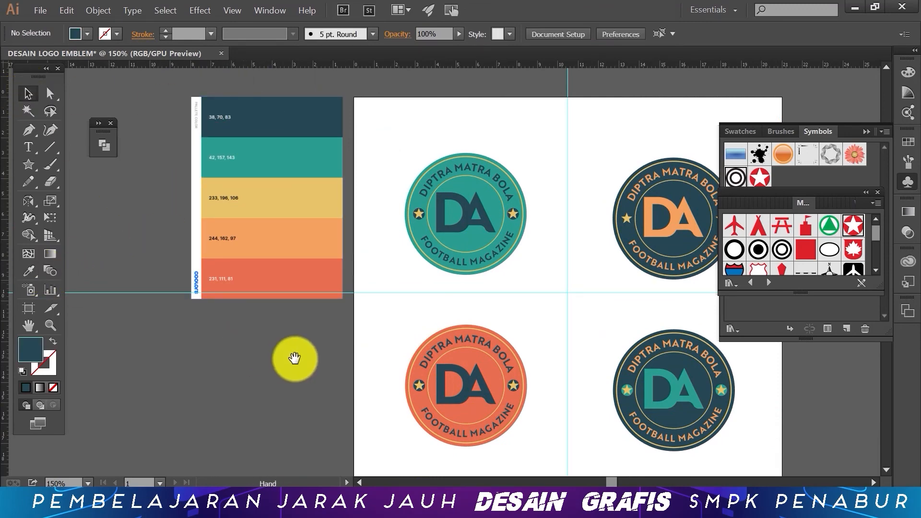
Step: Recolour the background circle of the third-row dark blue emblem with the orange palette swatch 244, 162, 97 using the Eyedropper
left_click_drag(395, 439, 254, 253)
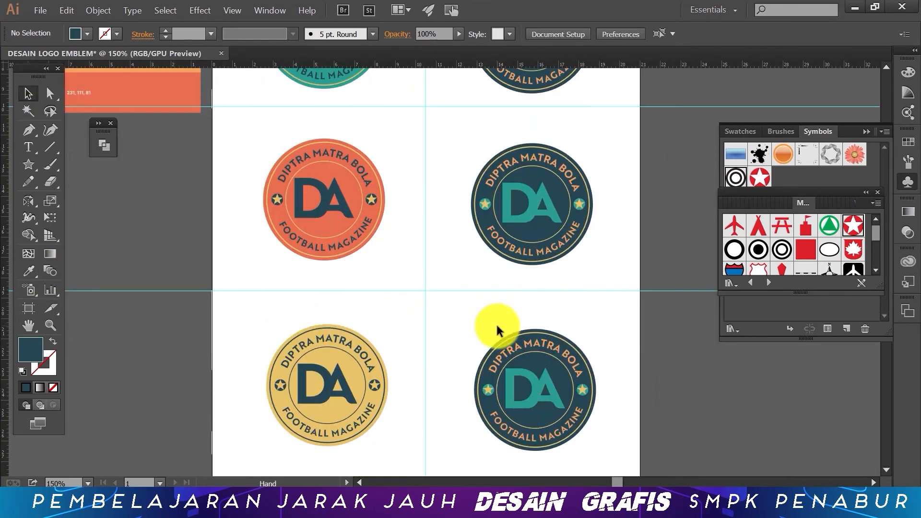
left_click(544, 357)
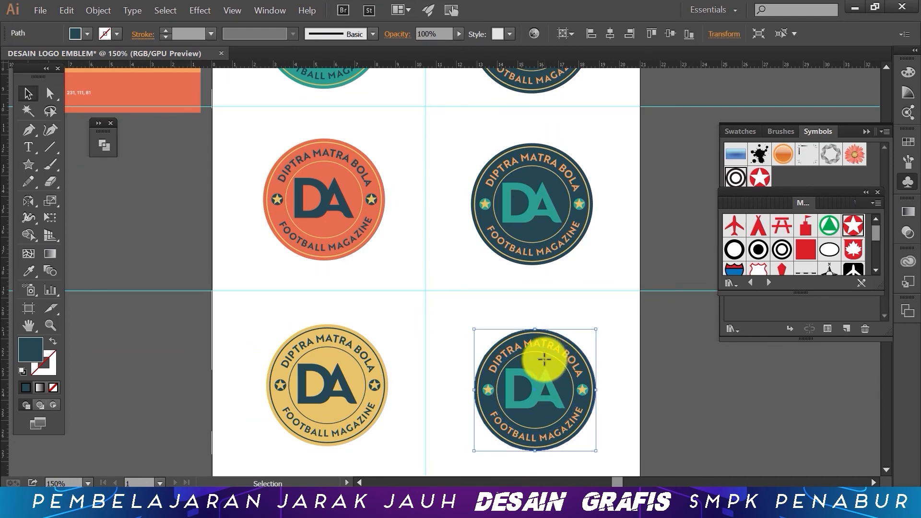
key("ctrl+minus")
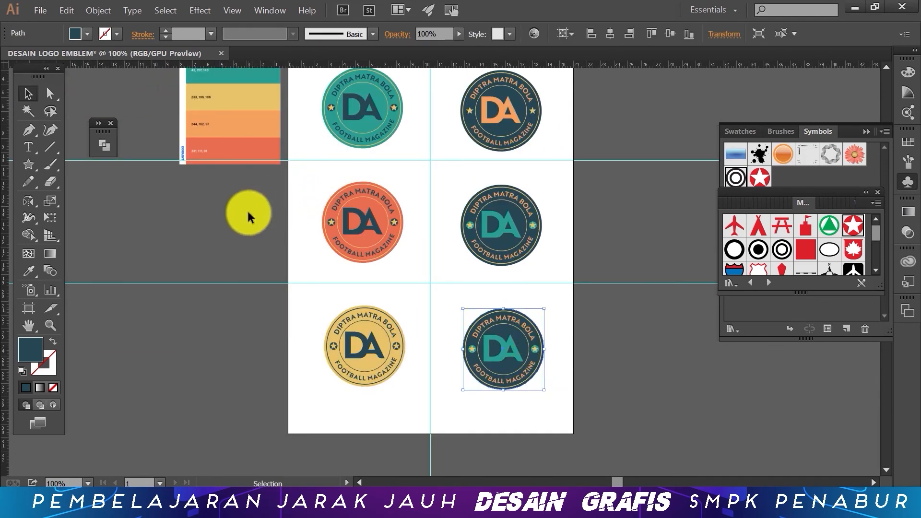
left_click_drag(247, 212, 292, 273)
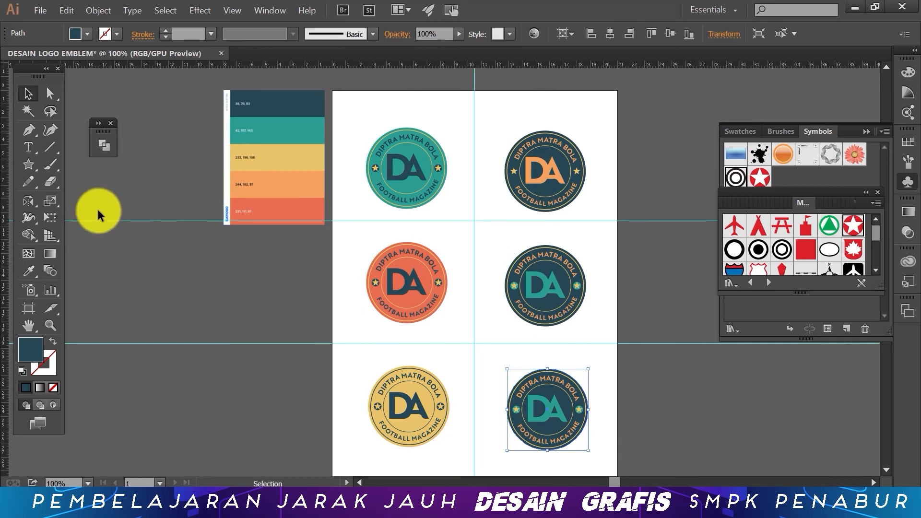
left_click(28, 270)
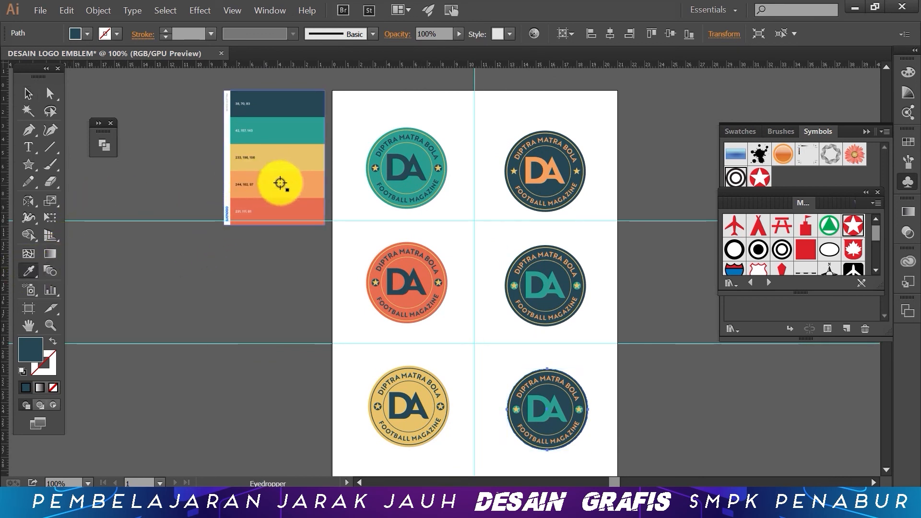
left_click(291, 183)
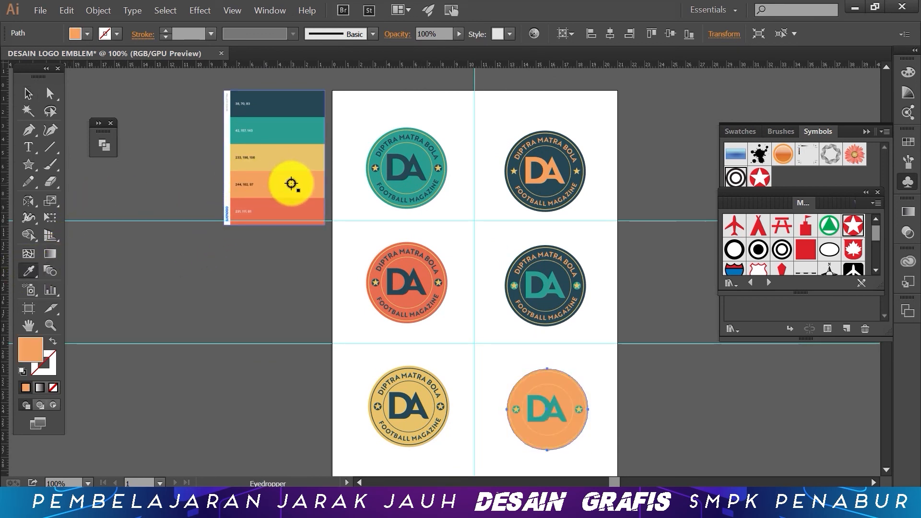
left_click(27, 93)
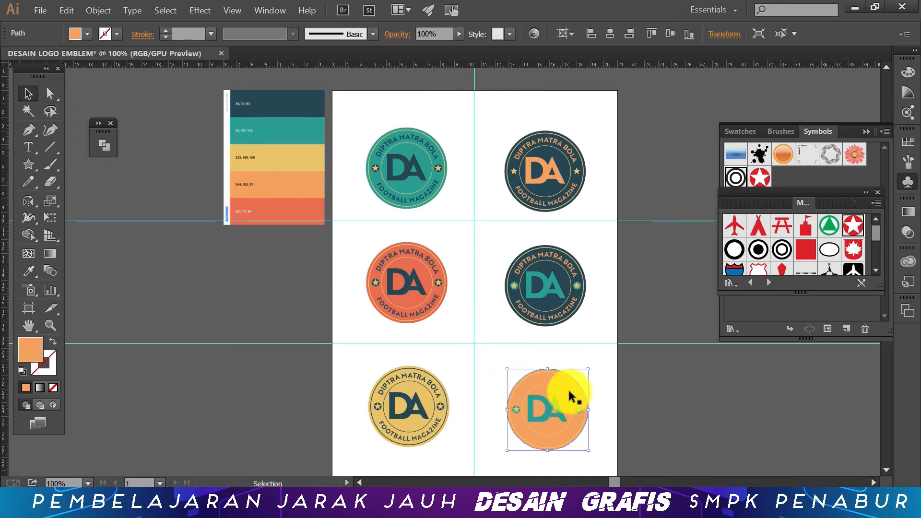
Step: Recolour the DA letters of the third-row orange emblem with the dark blue palette swatch 38, 70, 83
left_click(551, 403)
left_click(35, 270)
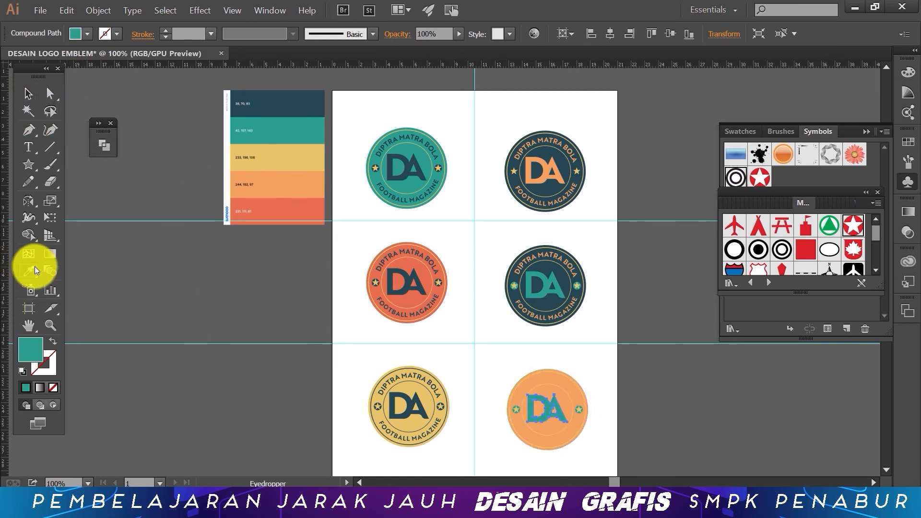
left_click(281, 98)
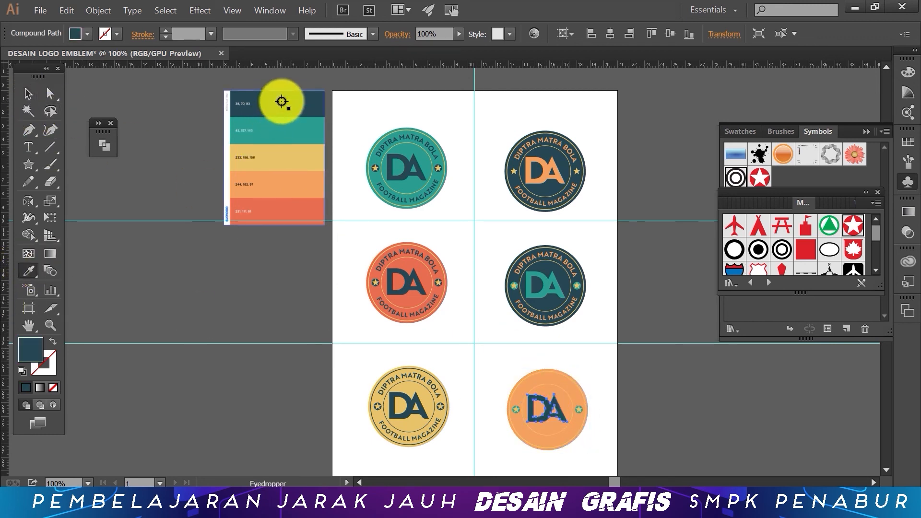
left_click(29, 94)
Step: Recolour the FOOTBALL MAGAZINE and DIPTRA MATRA BOLA texts of the third-row orange emblem with the dark blue palette swatch 38, 70, 83
left_click(545, 377)
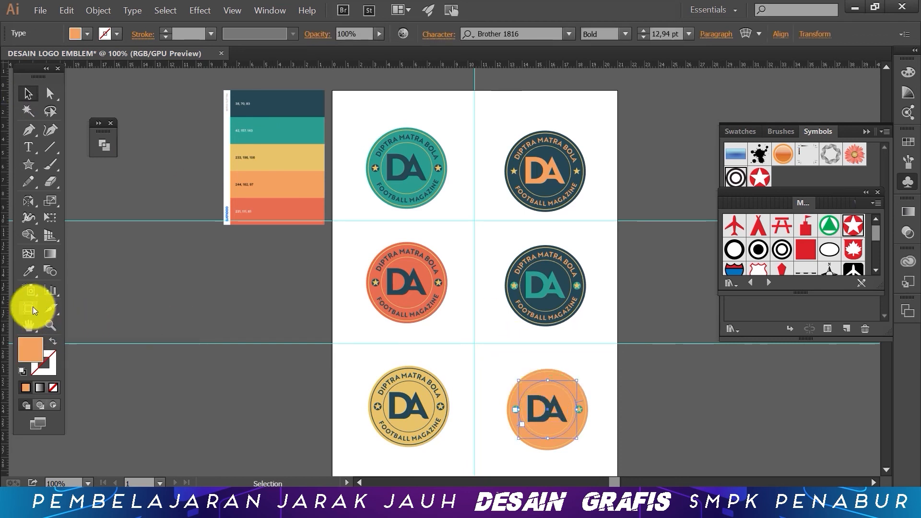
left_click(29, 270)
left_click(283, 108)
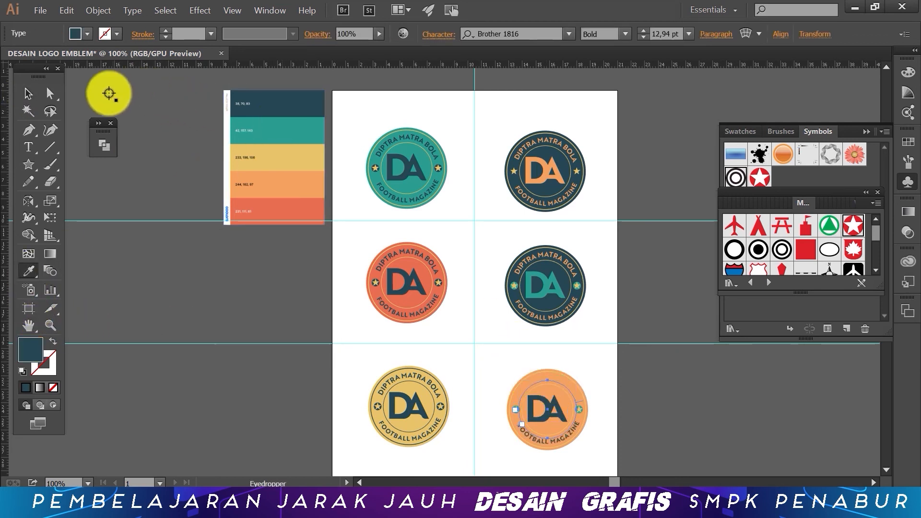
left_click(29, 94)
left_click(154, 288)
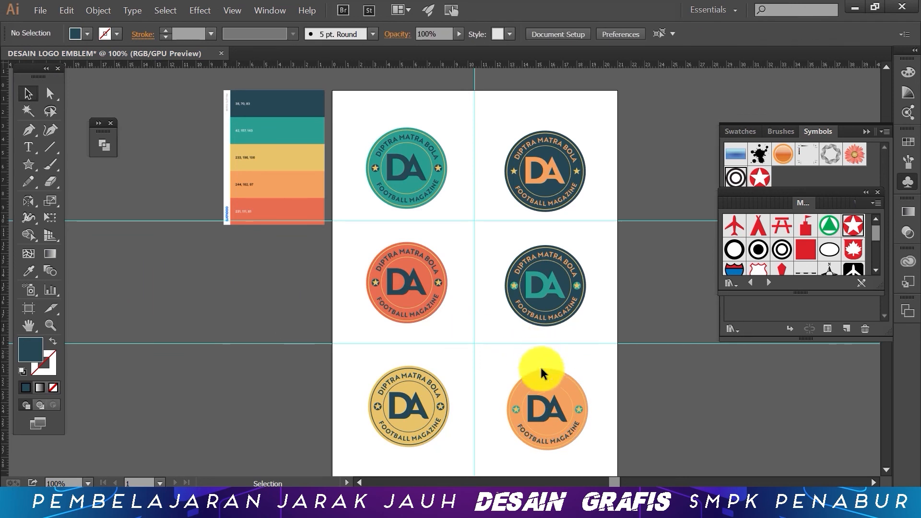
left_click(546, 379)
left_click(29, 270)
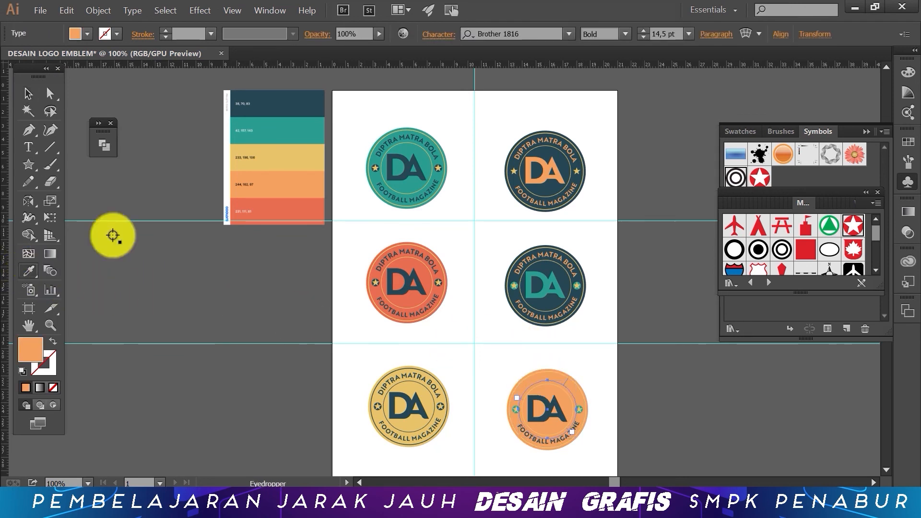
left_click(267, 105)
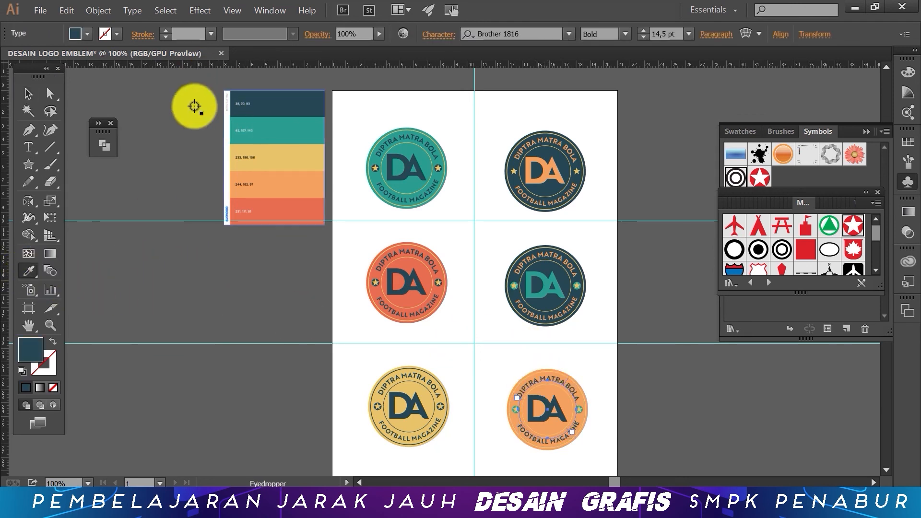
left_click(27, 94)
Step: Recolour both small stars of the third-row orange emblem with the dark blue palette swatch 38, 70, 83 using the Eyedropper
left_click(49, 325)
left_click(490, 403)
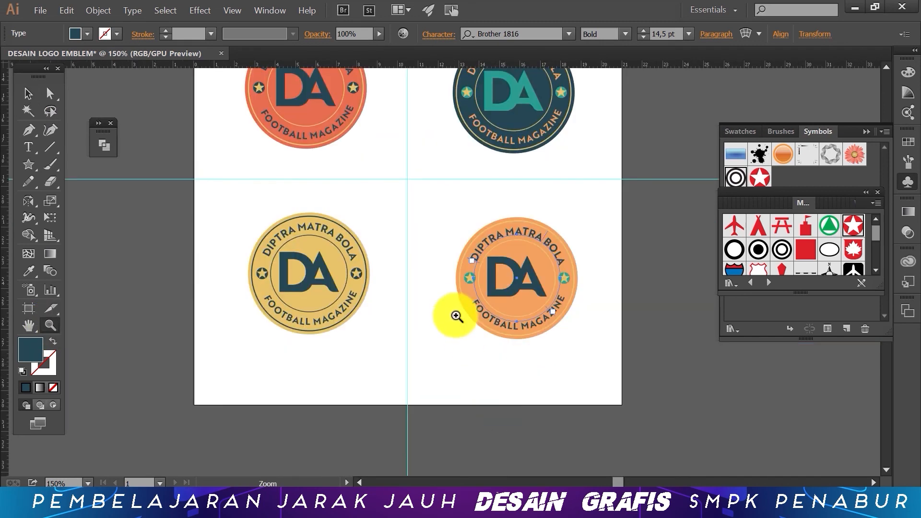
left_click(452, 313)
left_click(52, 96)
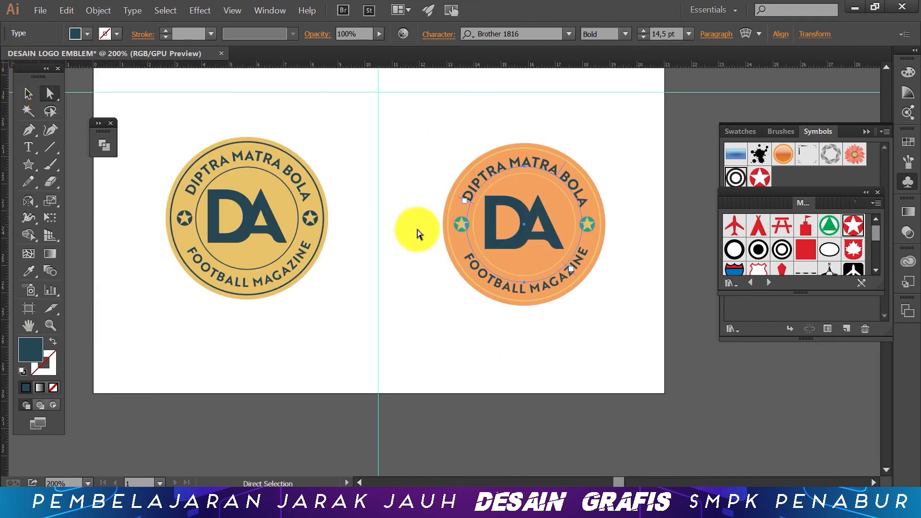
left_click(462, 226)
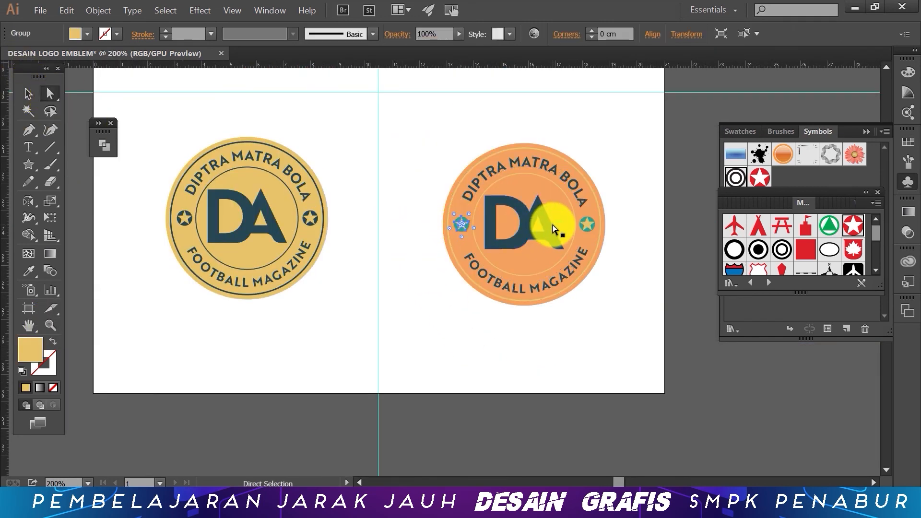
left_click(587, 223, "shift")
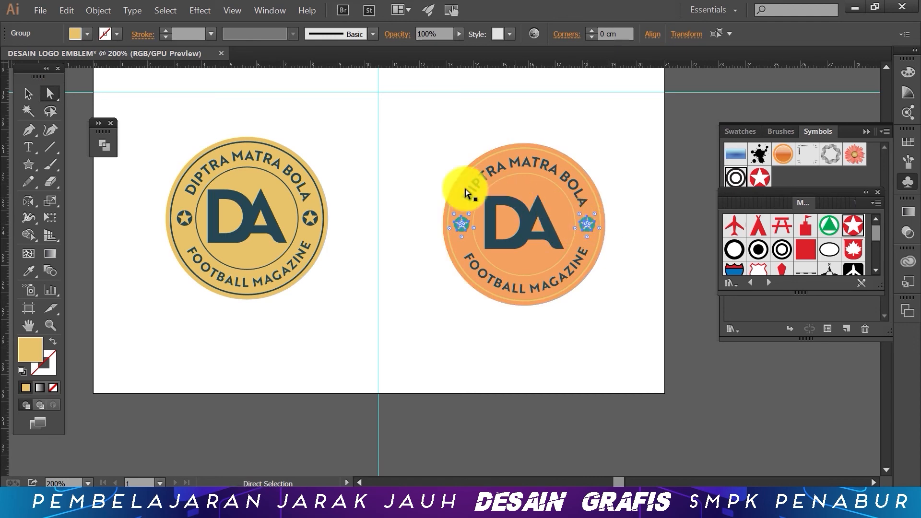
left_click_drag(330, 120, 410, 350)
left_click_drag(311, 103, 423, 310)
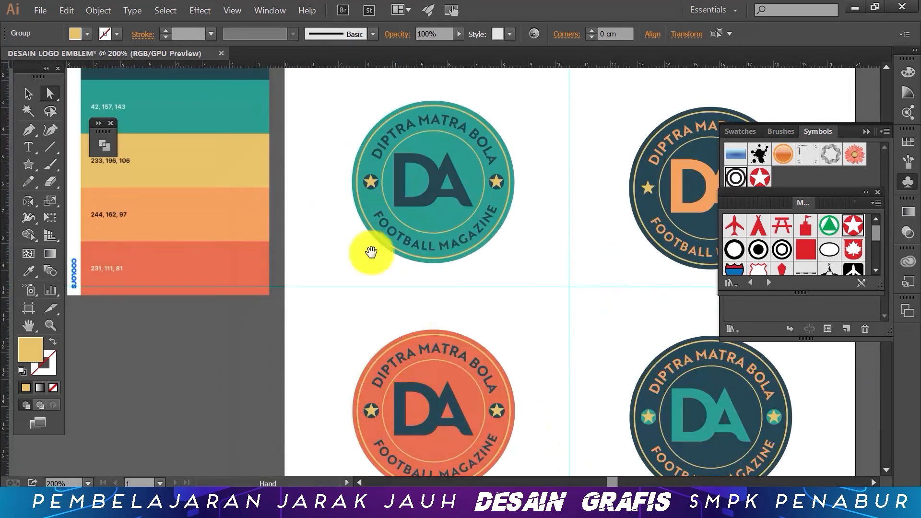
left_click_drag(204, 115, 271, 212)
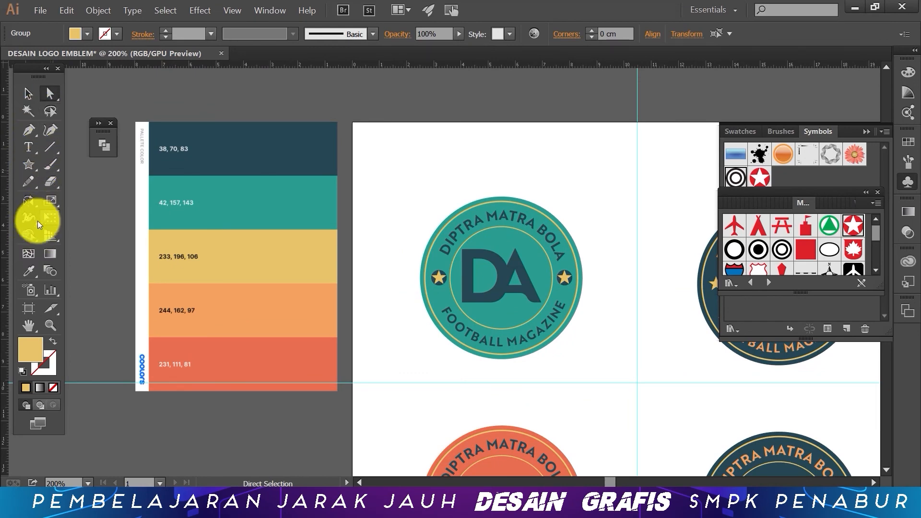
left_click(30, 272)
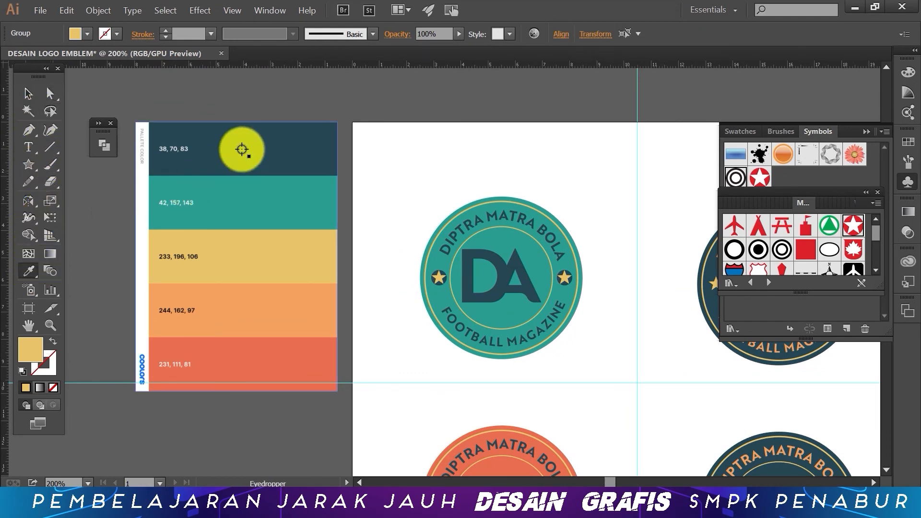
left_click(24, 326)
left_click_drag(479, 390, 178, 110)
key("a")
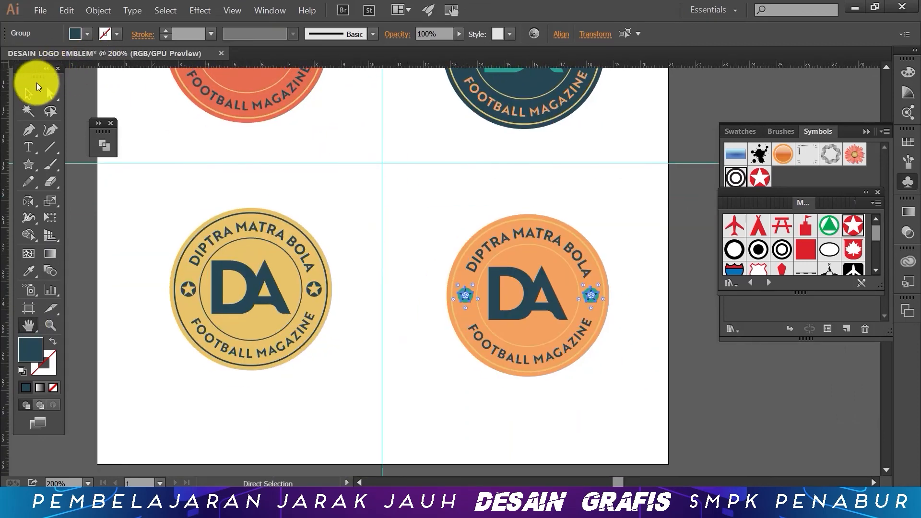
left_click(352, 222)
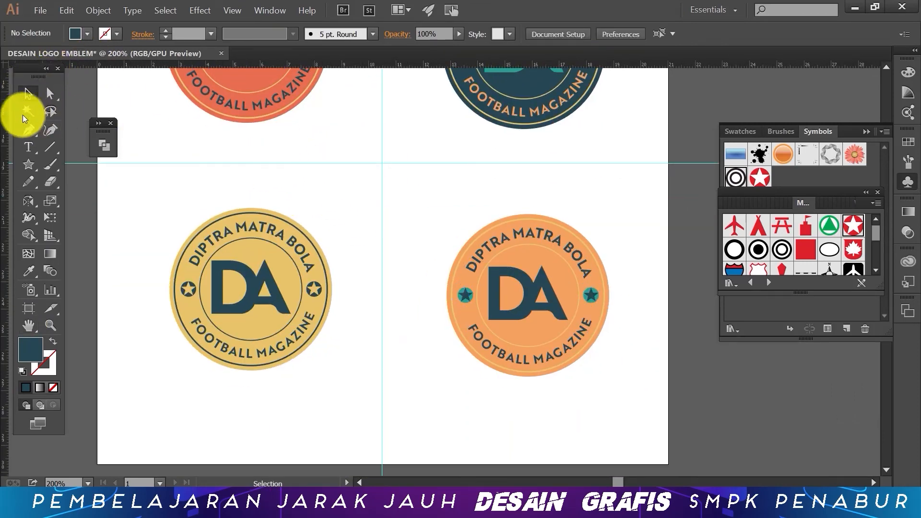
Step: Recolour the inner and outer rings of the third-row orange emblem with the teal palette swatch 42, 157, 143 using the Eyedropper
left_click(48, 96)
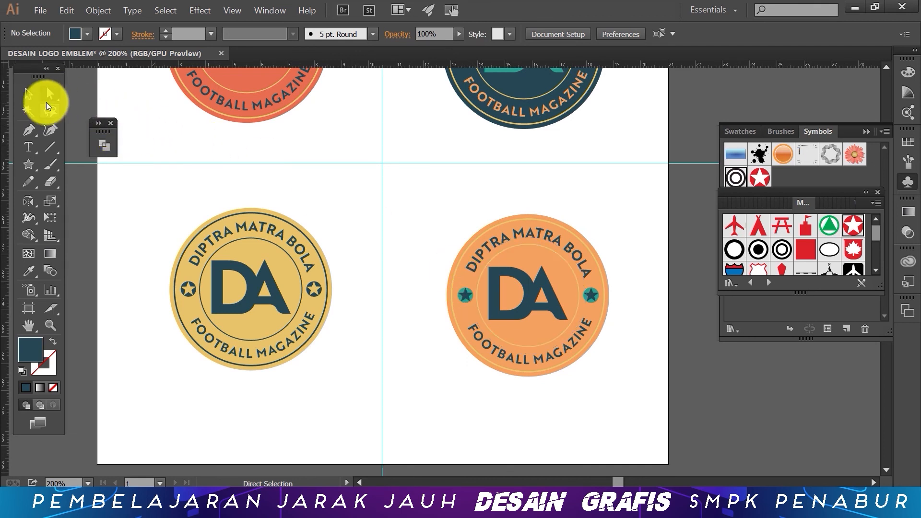
left_click(28, 93)
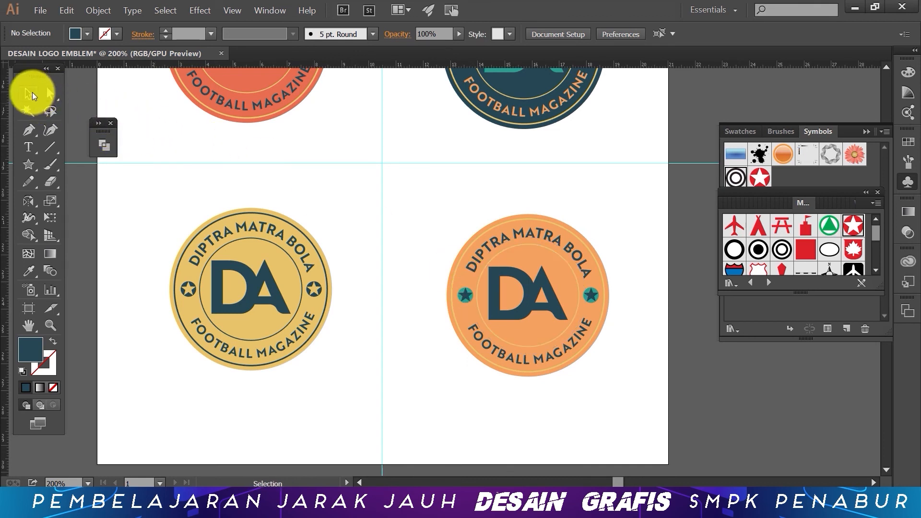
left_click(514, 244)
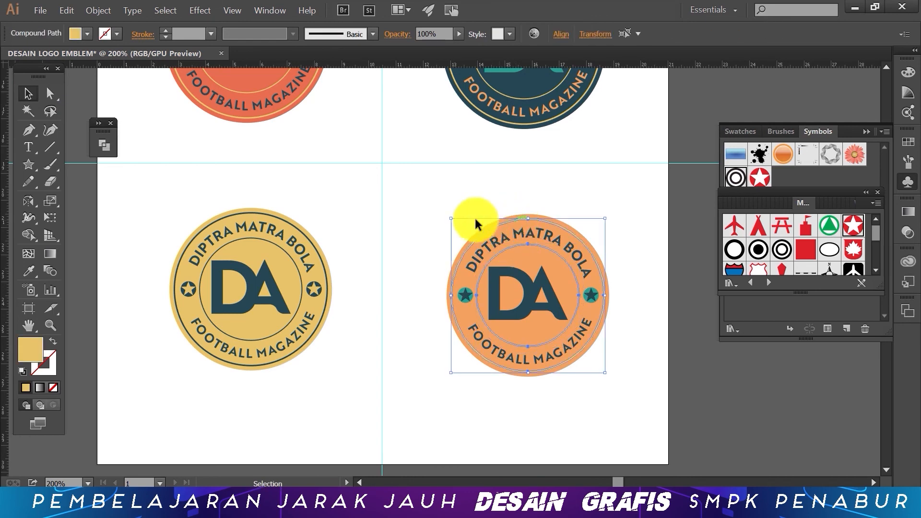
left_click_drag(329, 189, 358, 410)
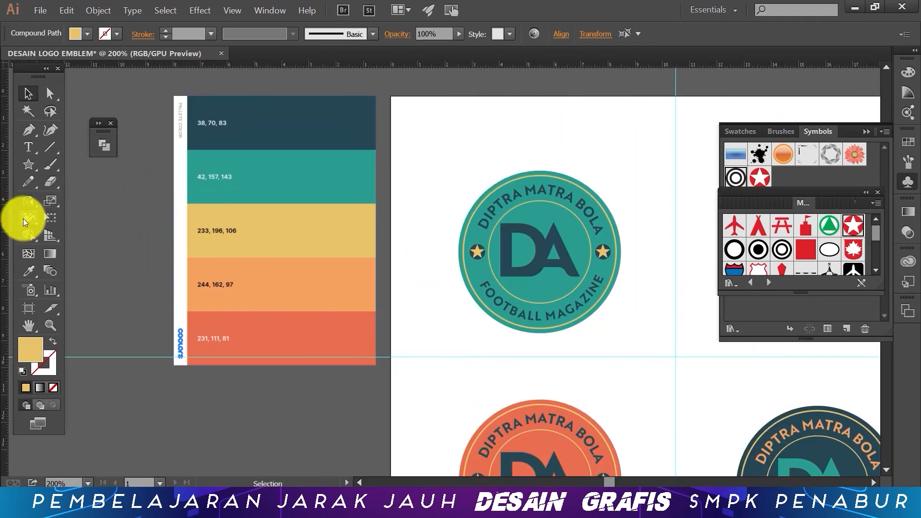
left_click(29, 273)
left_click(292, 173)
left_click_drag(619, 445, 369, 166)
left_click_drag(452, 346, 411, 237)
left_click(28, 93)
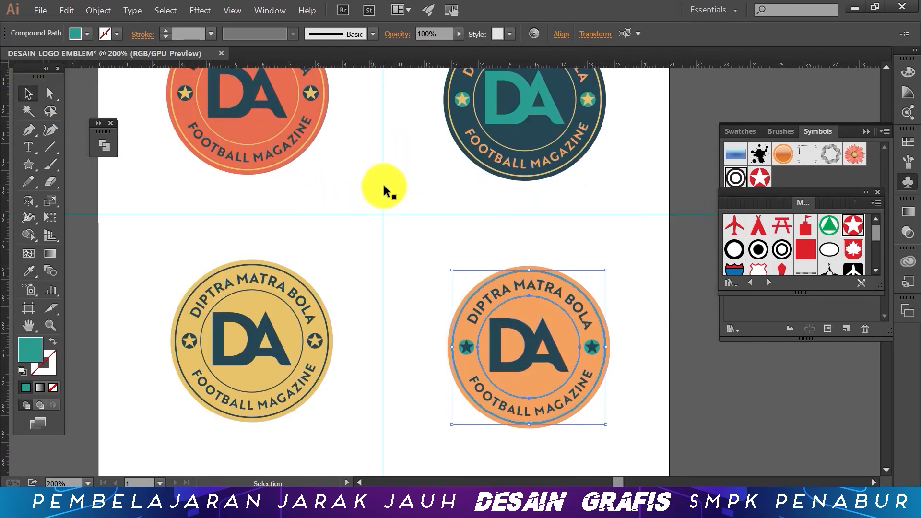
left_click(413, 183)
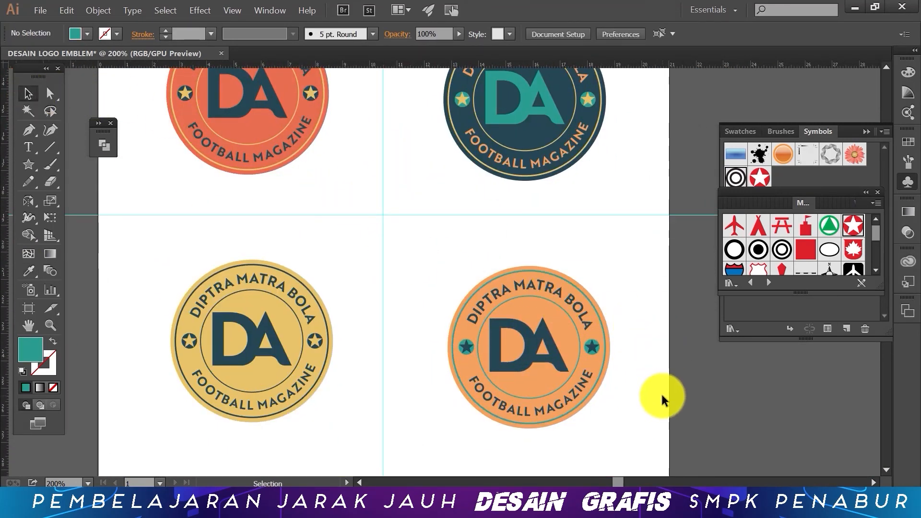
Step: Save the document as DESAIN LOGO EMBLEM.ai in the TUTORIAL LATIHAN LOGO folder, in Illustrator CC format with the default options
key("ctrl+minus")
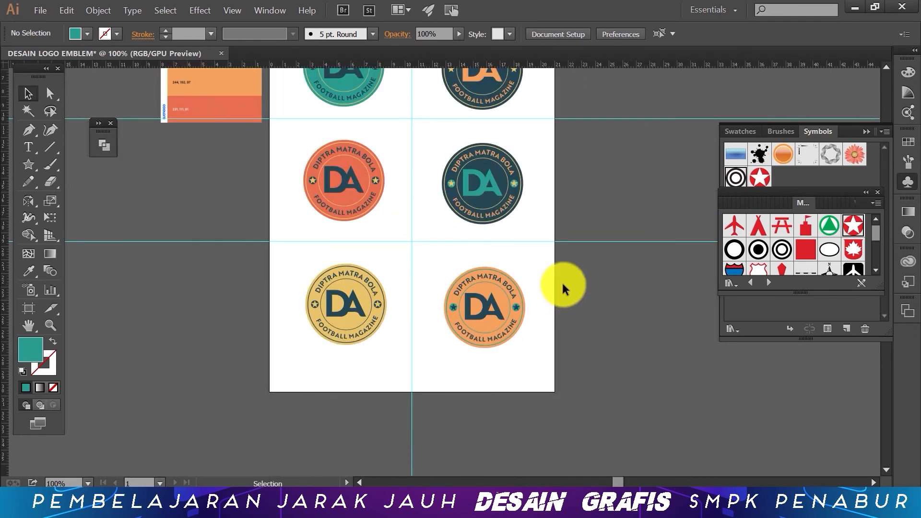
left_click_drag(574, 282, 556, 274)
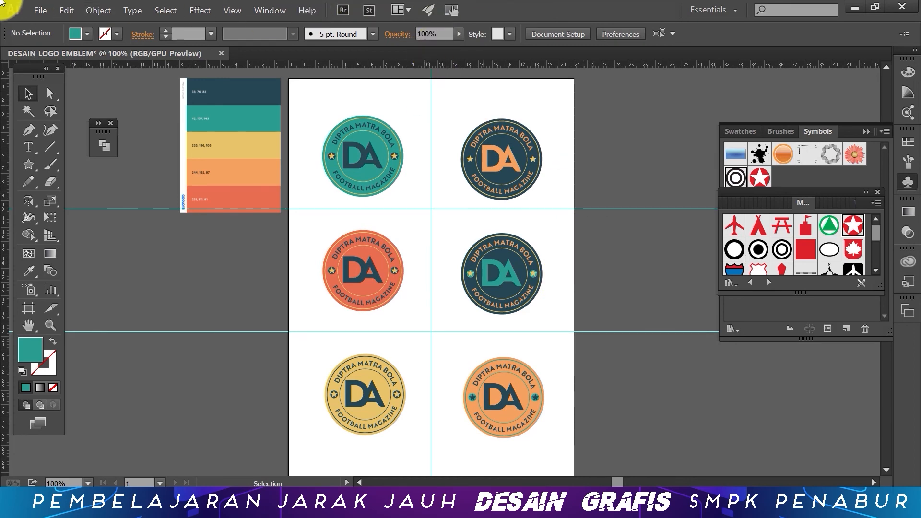
left_click(40, 10)
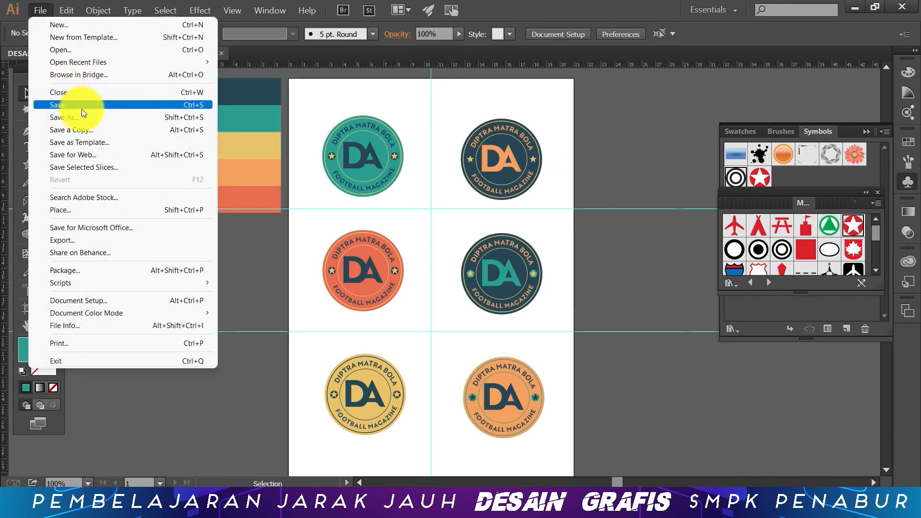
left_click(82, 109)
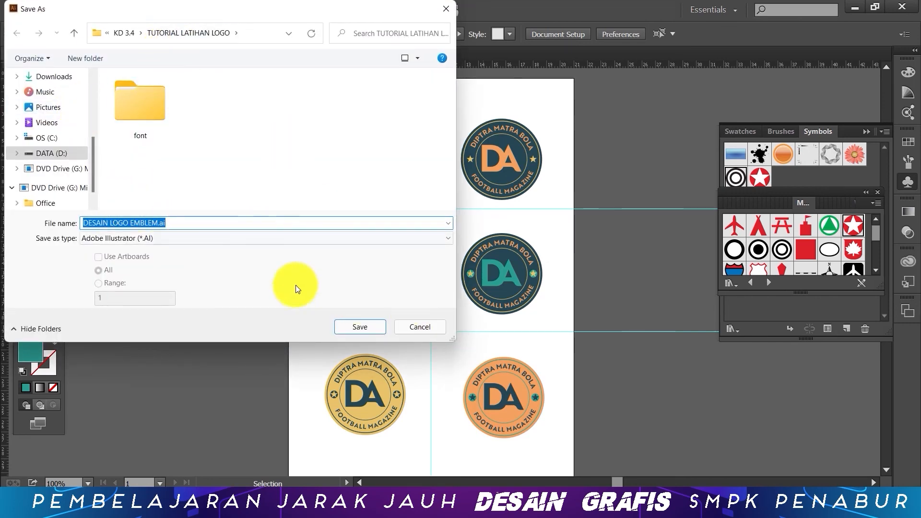
left_click(367, 326)
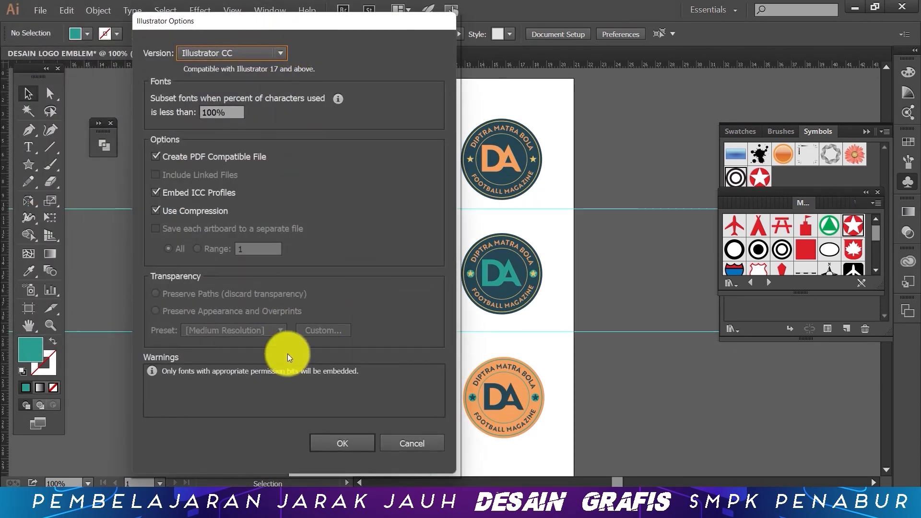
left_click(364, 439)
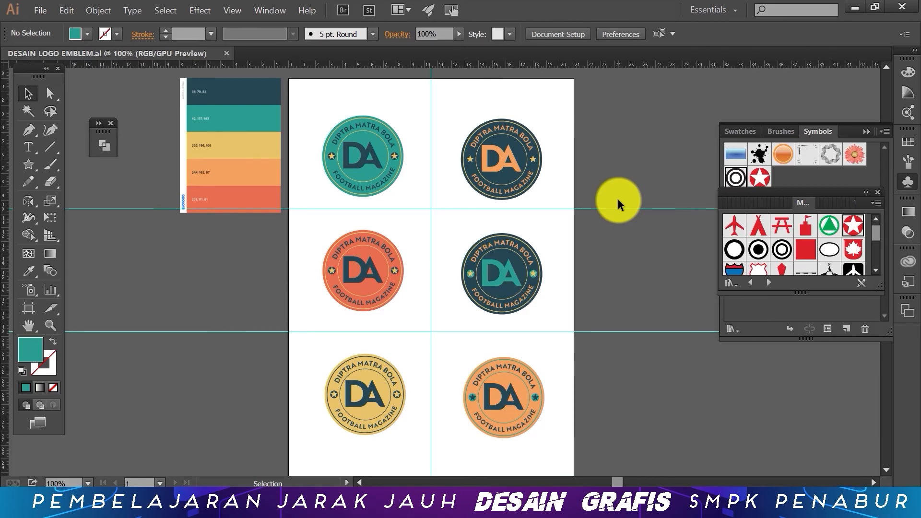